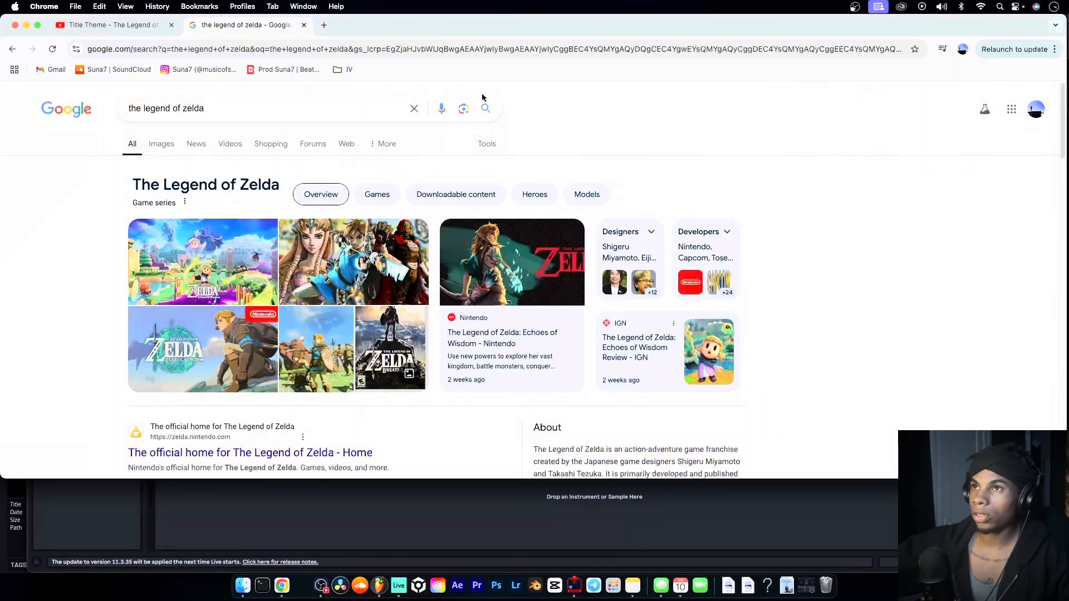
scroll(845, 232, down, 3)
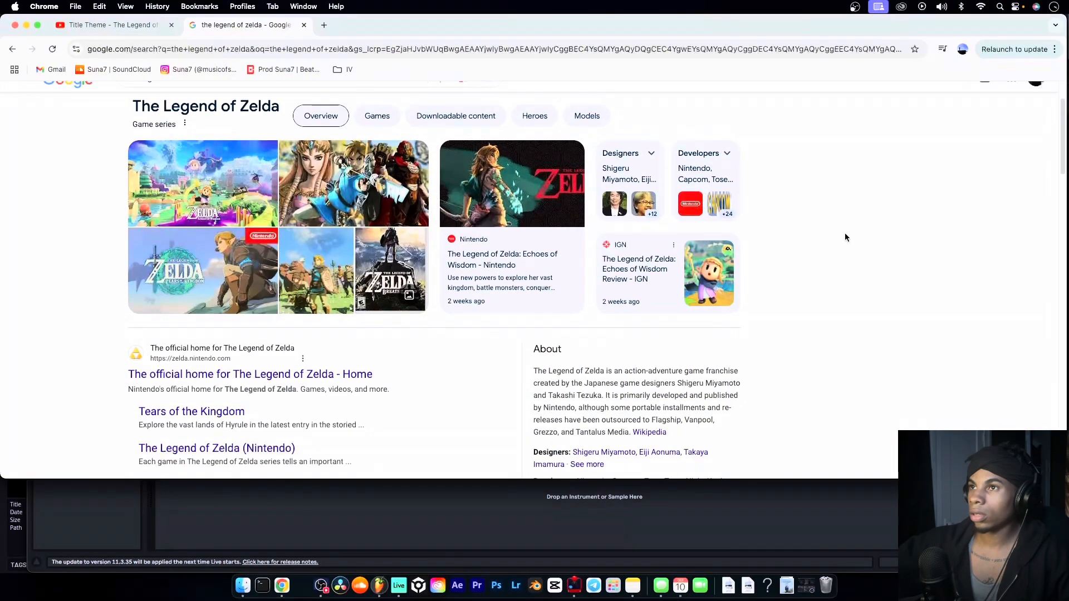
scroll(844, 230, up, 3)
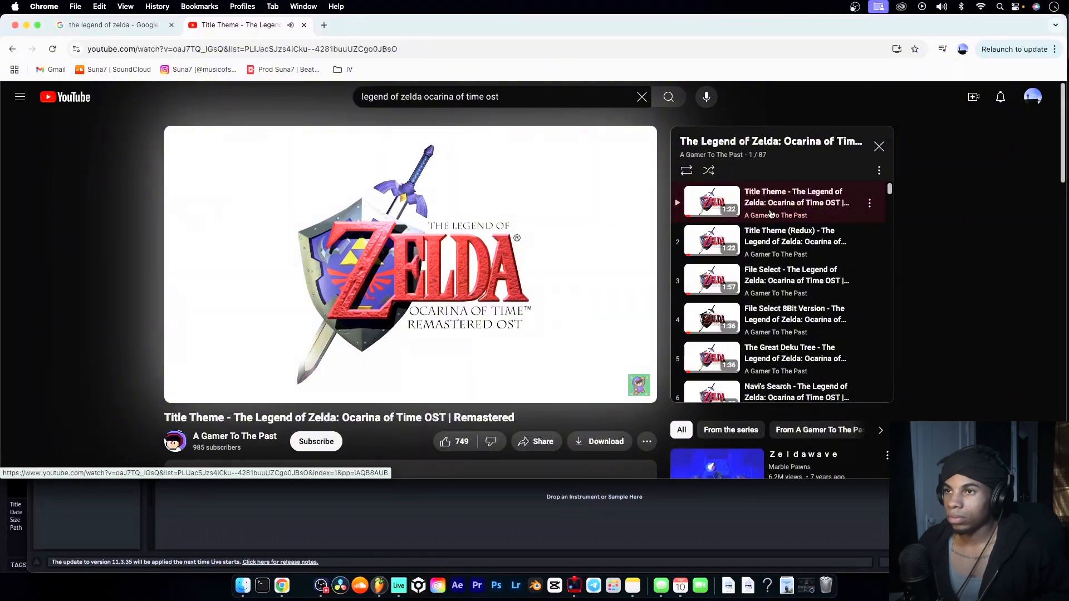
Listen repeatedly to the Ocarina of Time Title Theme passage starting at about 1:01 and pause it at the end
key(space)
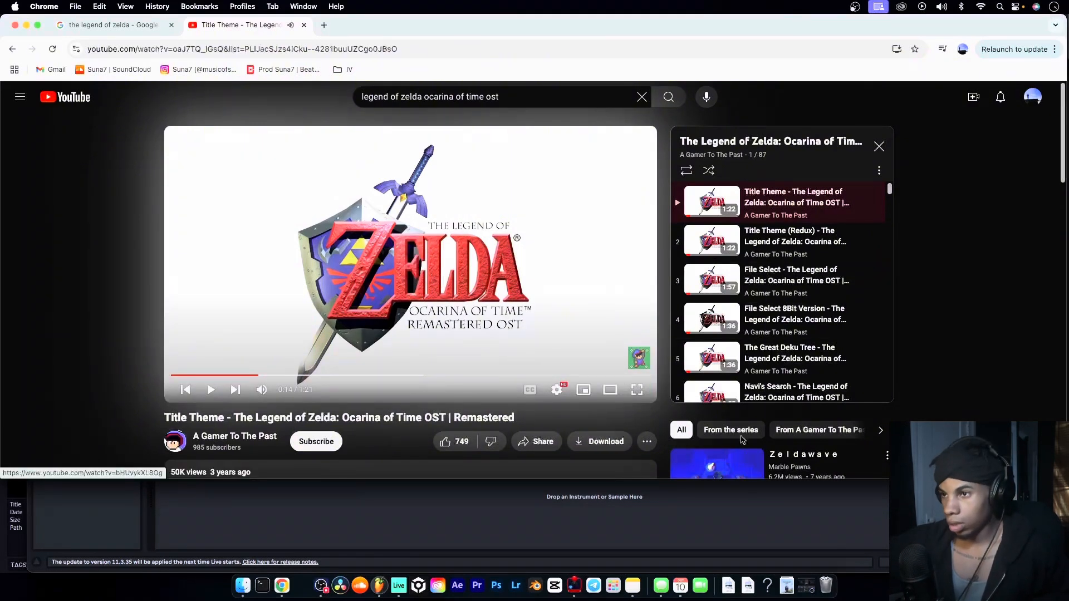
mouse_move(640, 358)
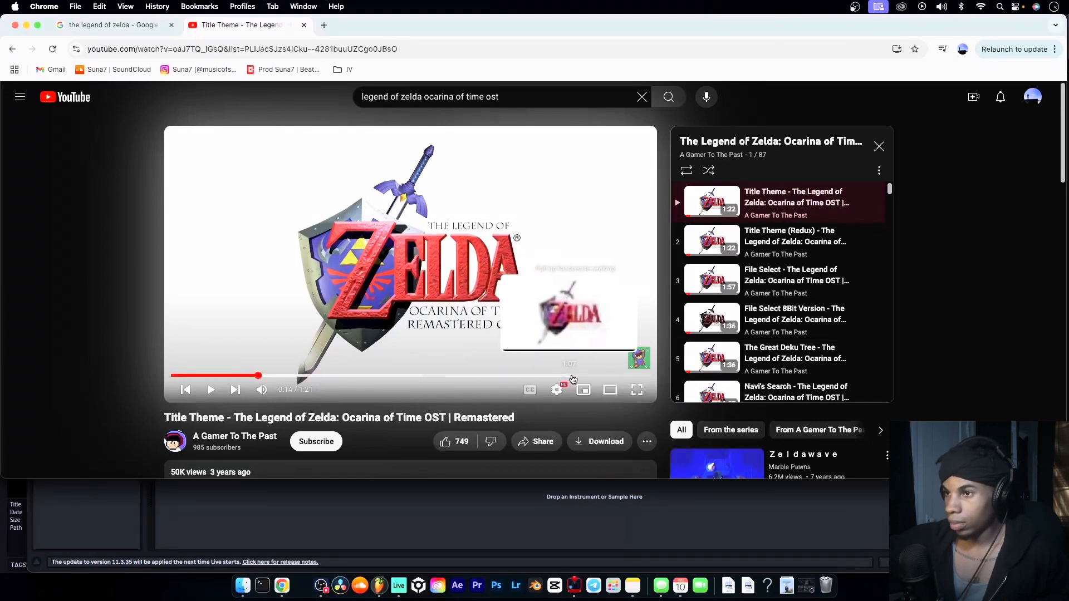
click(529, 376)
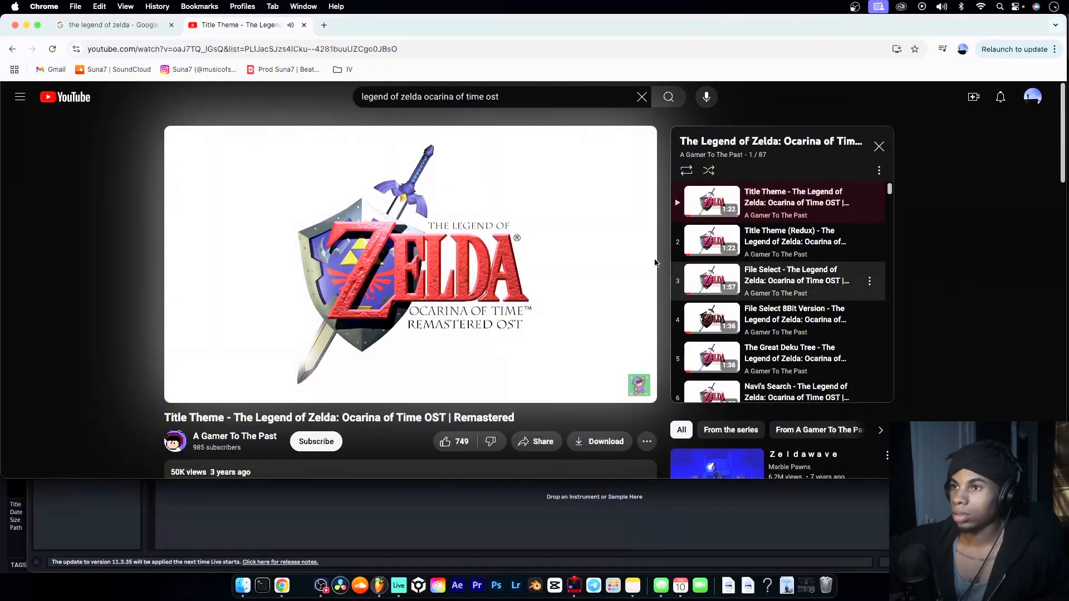
click(551, 247)
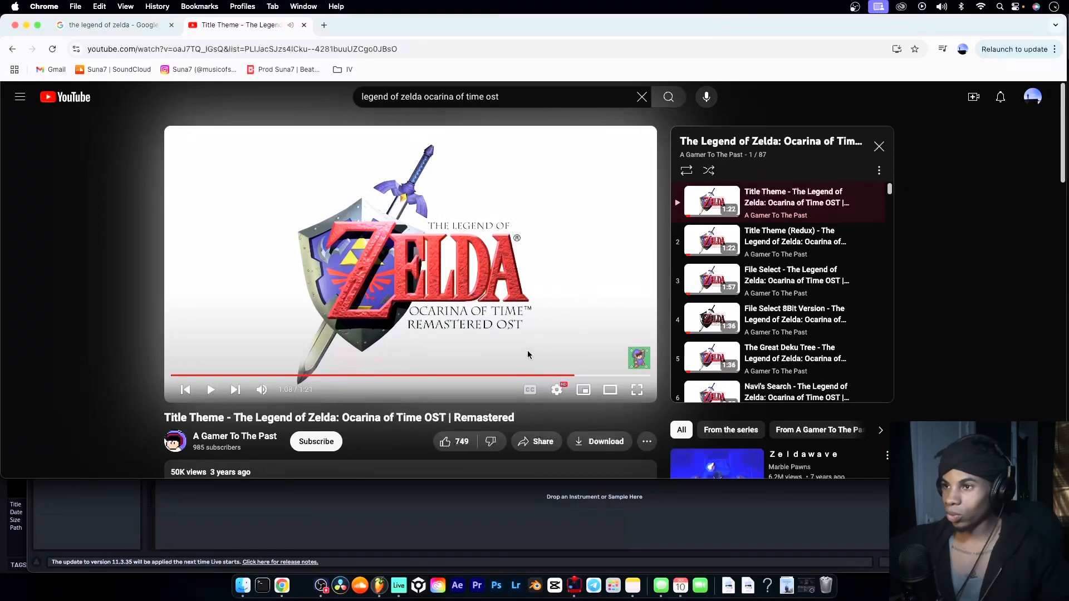
click(535, 376)
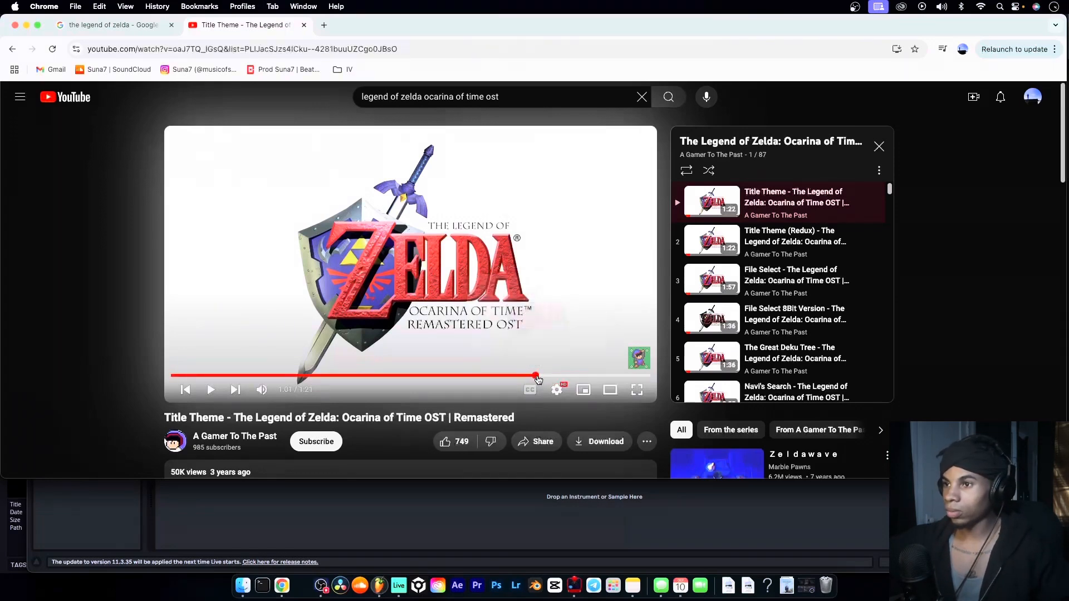
click(518, 324)
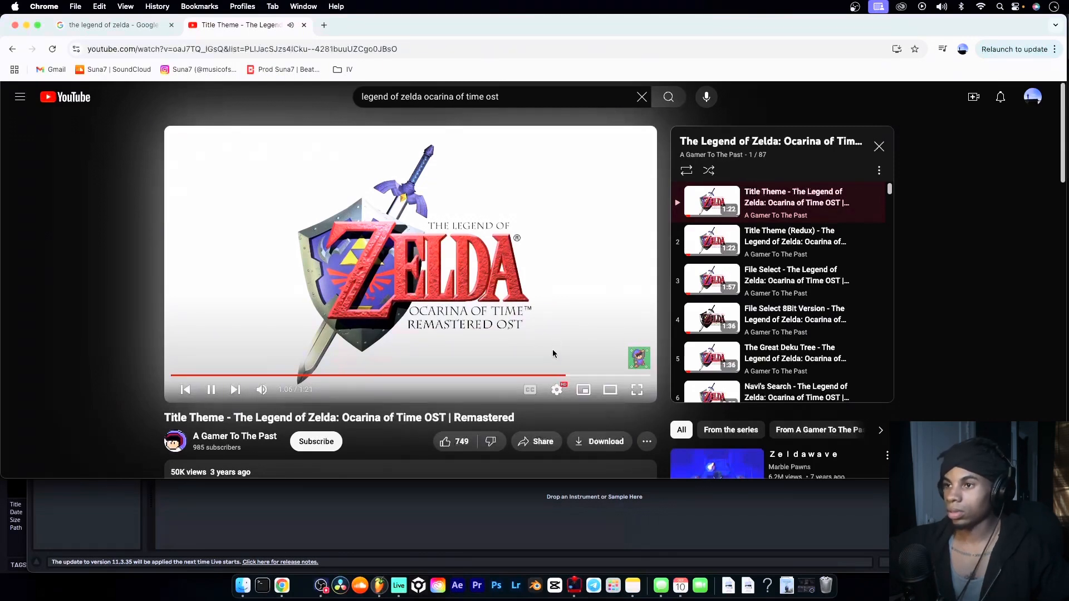
click(534, 375)
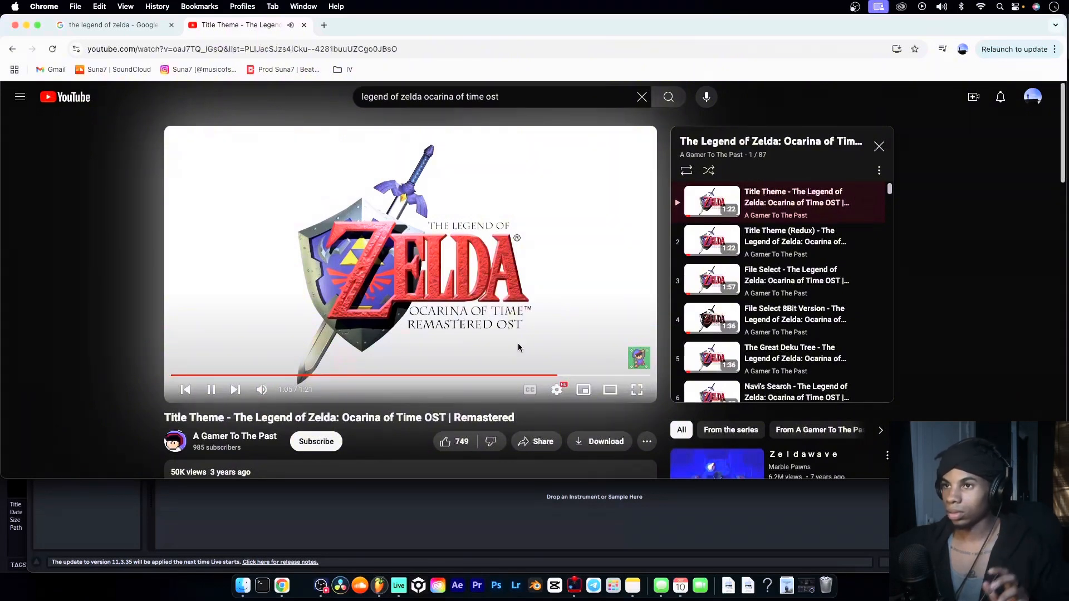
click(482, 302)
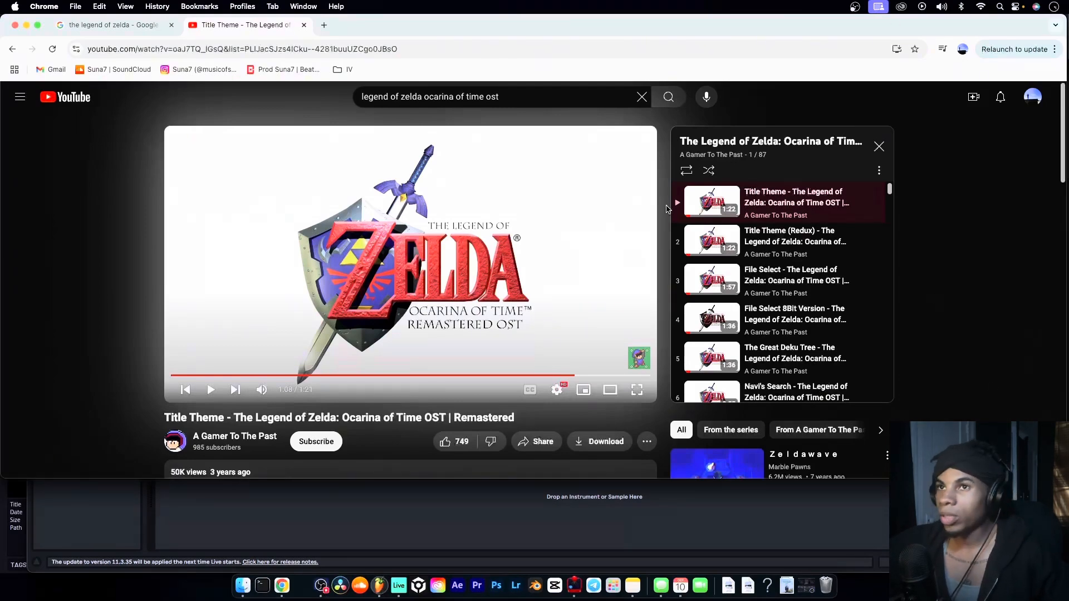
Switch to Ableton Live, search the whole library for "arcade" and load the Arcade plug-in onto the MIDI track
click(397, 585)
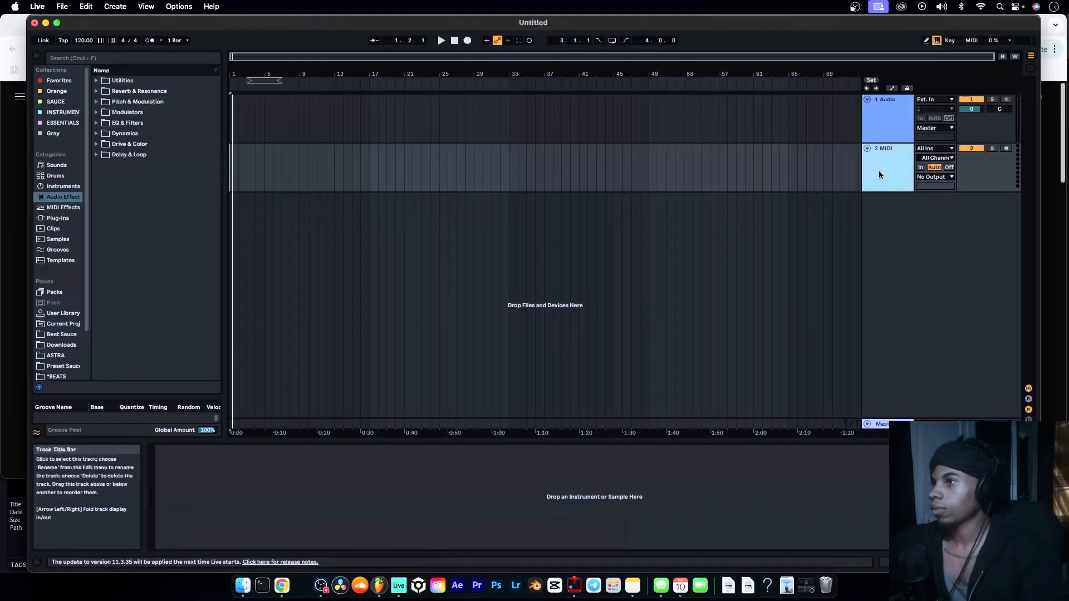
click(102, 58)
text(arcade)
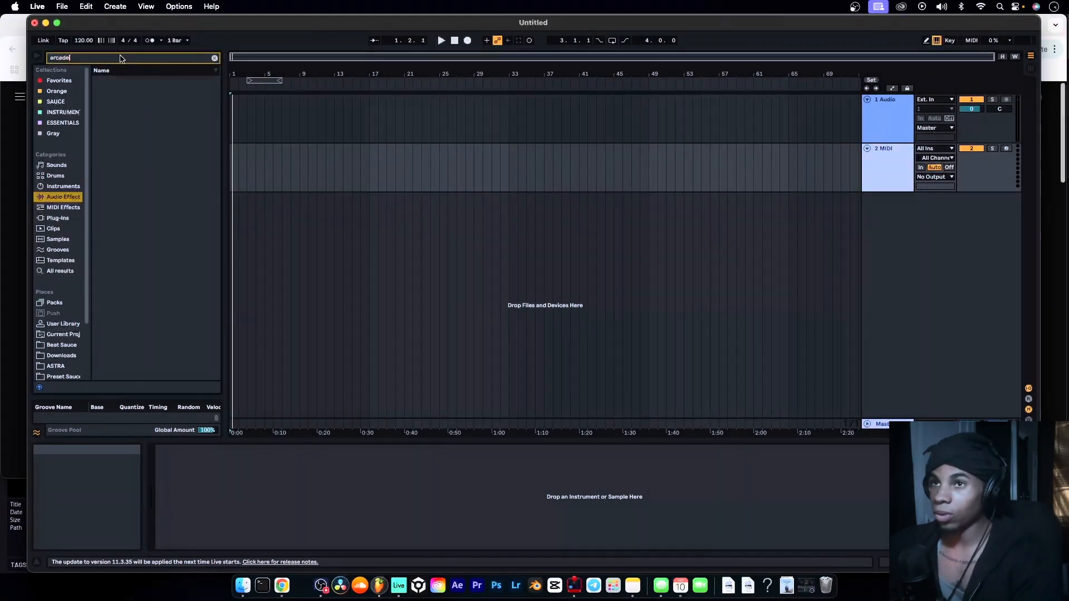
click(60, 272)
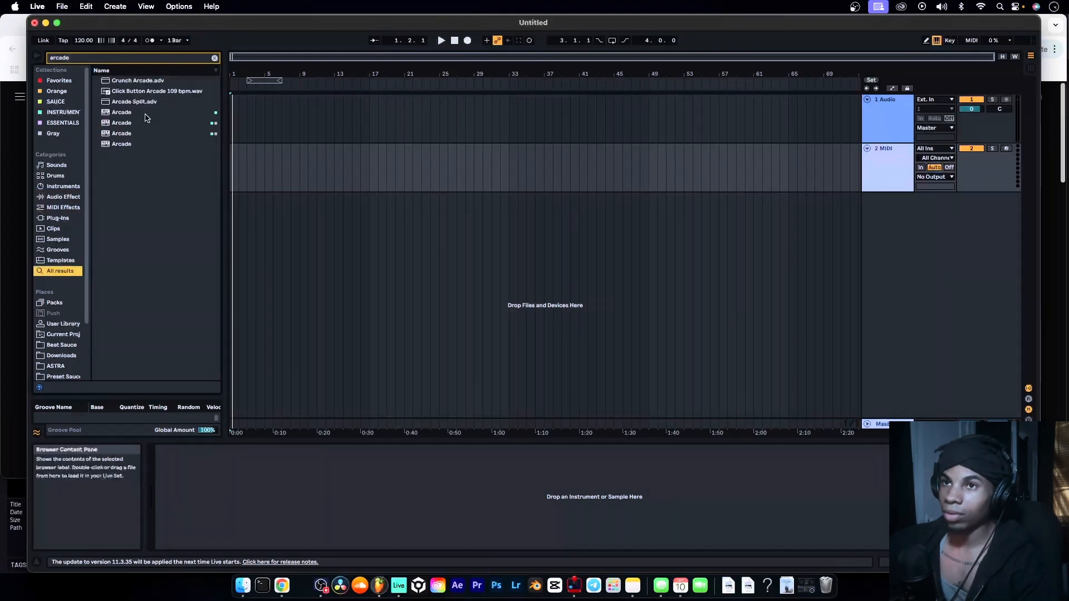
drag(122, 122, 892, 176)
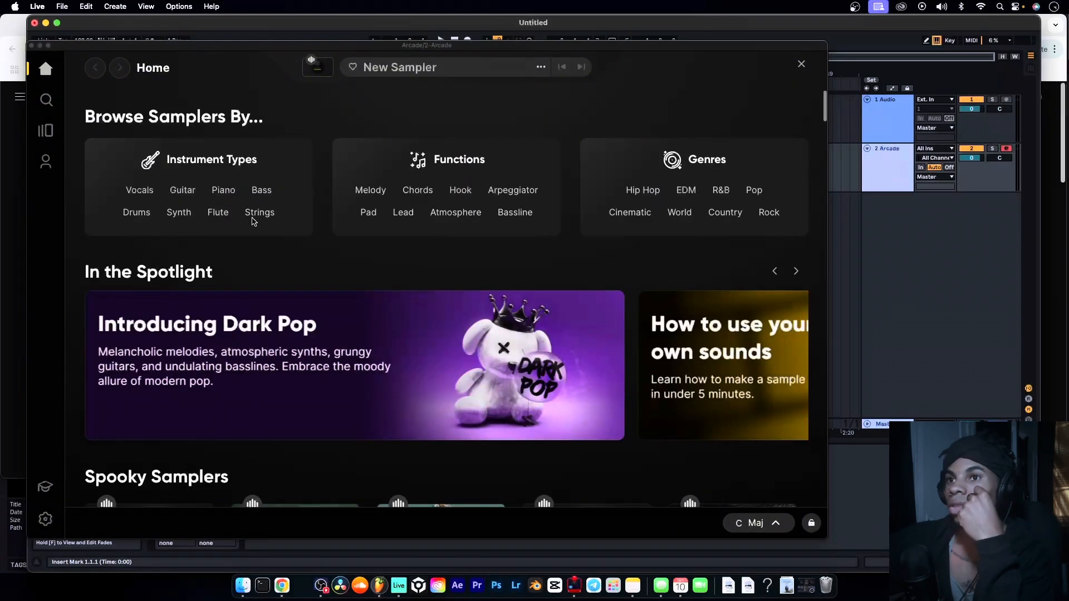
Filter Arcade's instruments to Strings and preview Large Strings Sustain and Small Strings Sustain
click(254, 220)
click(276, 195)
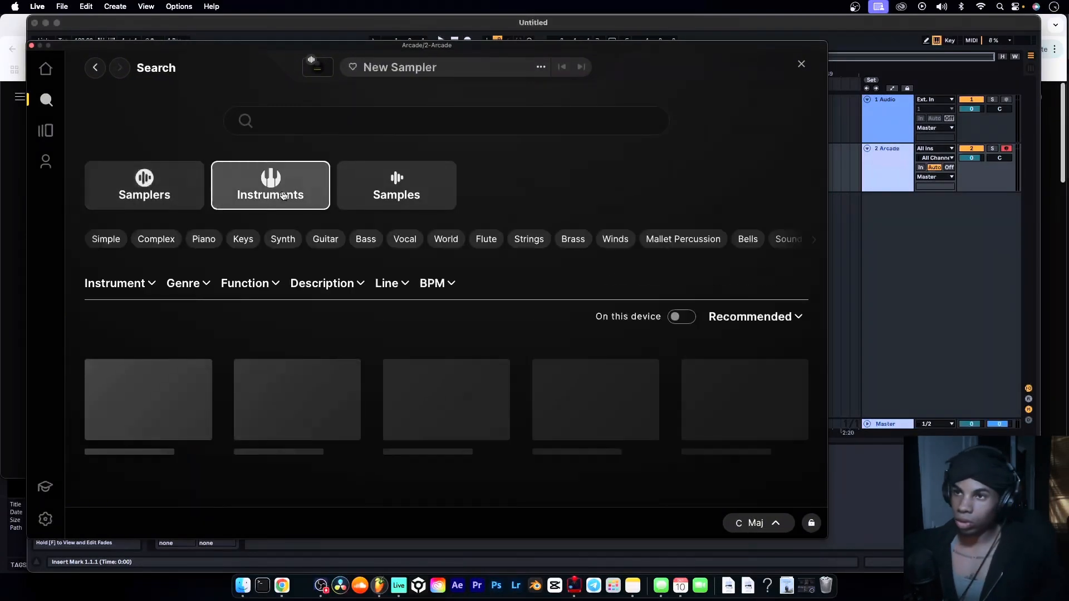
scroll(95, 271, down, 3)
click(95, 268)
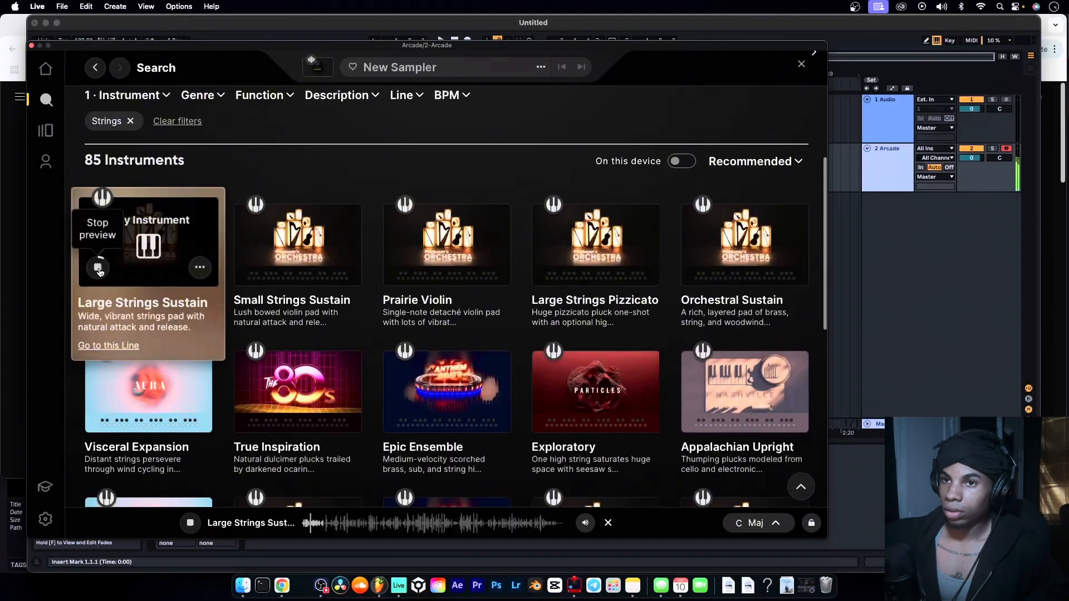
click(248, 270)
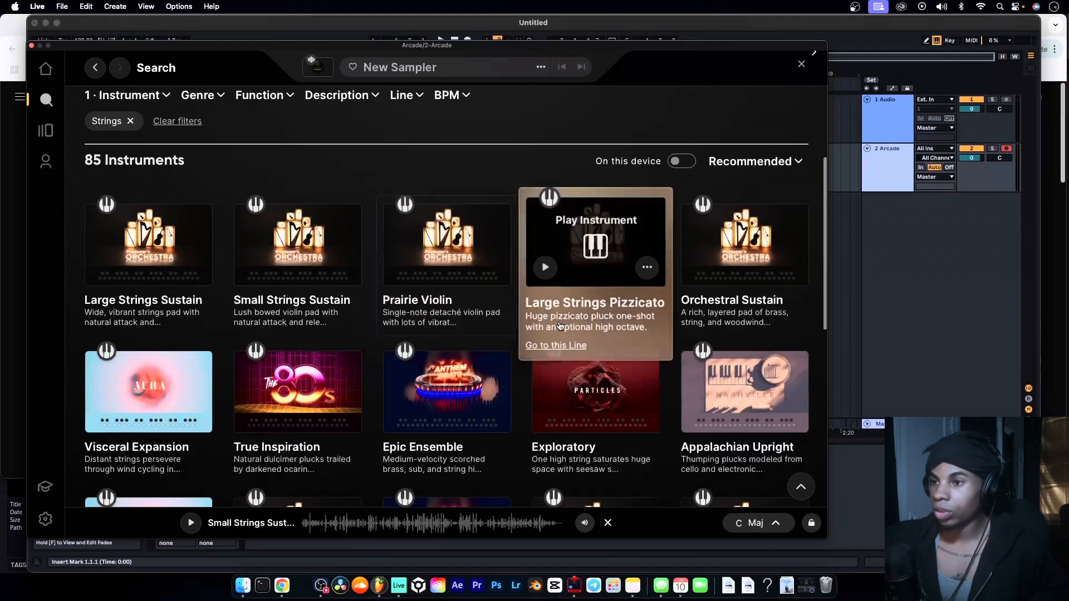
Load the Small Strings Sustain instrument and move the Arcade window clear of Live's browser
scroll(562, 327, down, 7)
scroll(562, 327, down, 5)
scroll(356, 294, up, 13)
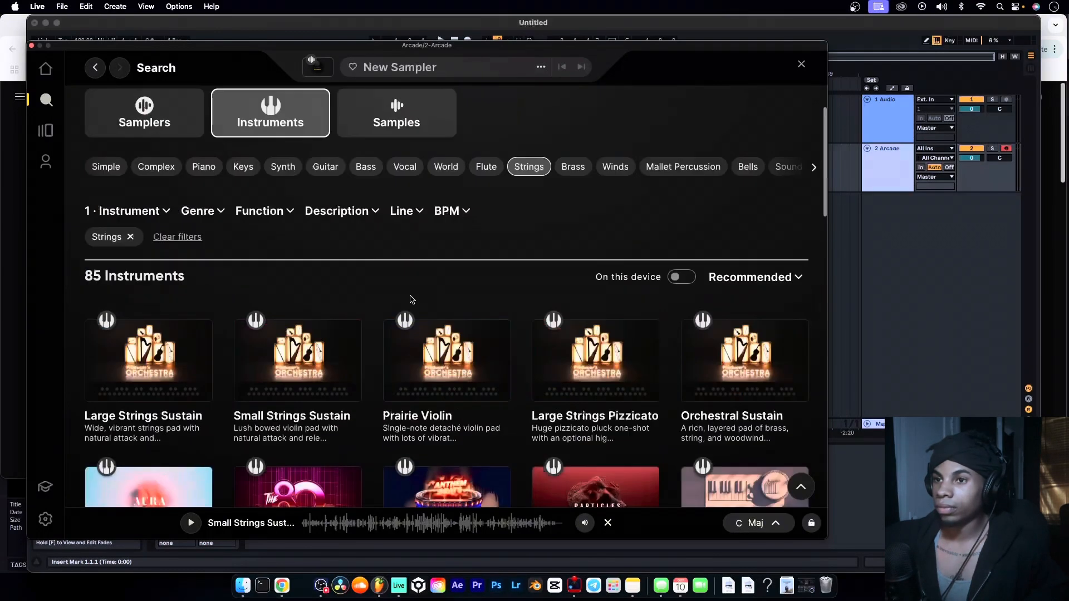
scroll(399, 309, down, 8)
scroll(382, 322, up, 9)
scroll(290, 348, down, 5)
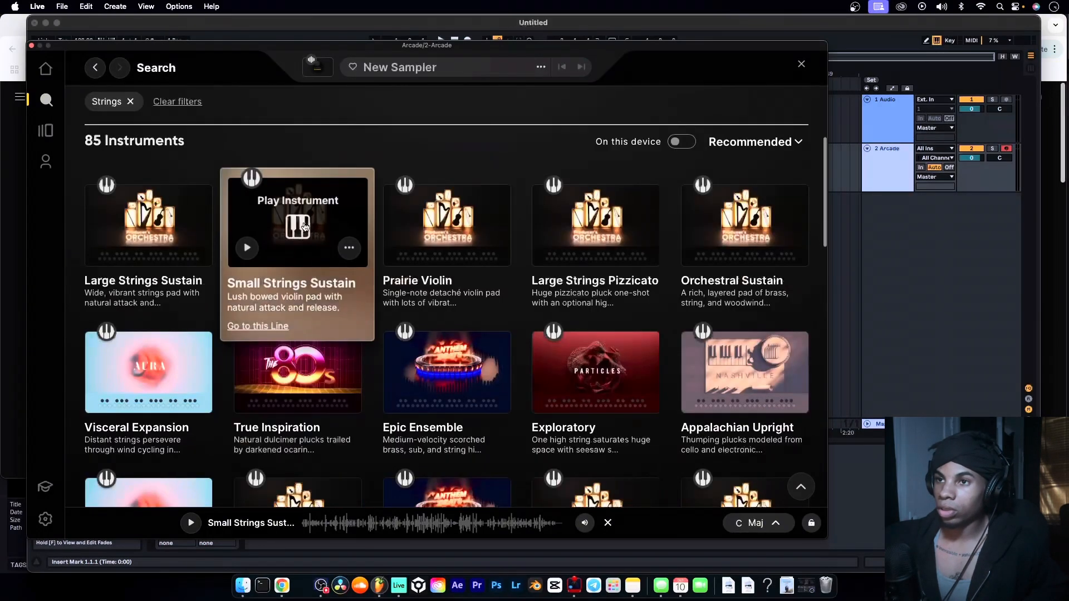
click(298, 202)
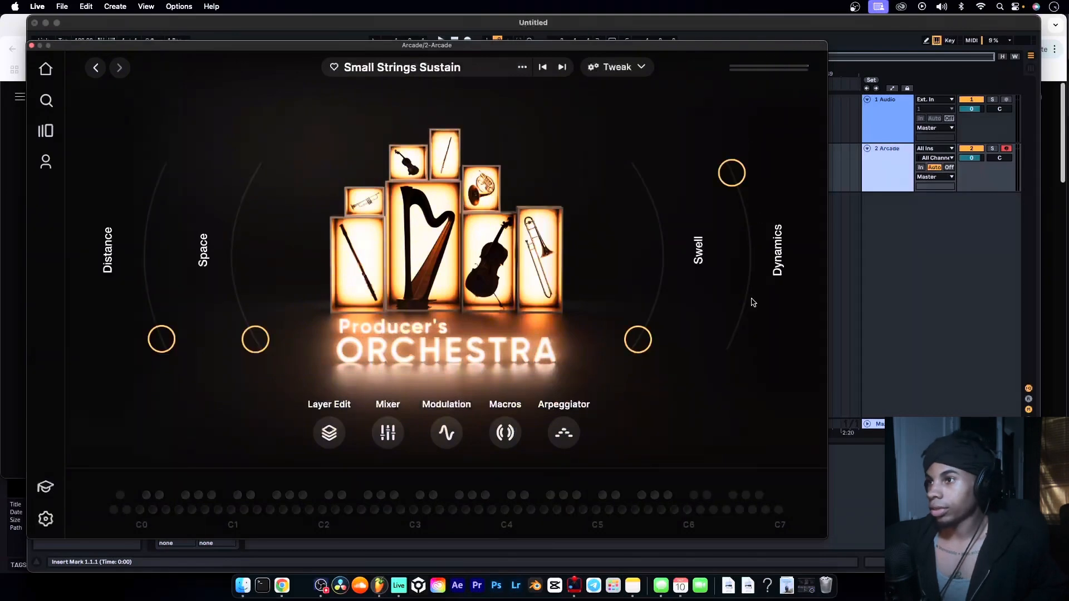
drag(509, 51, 674, 91)
drag(534, 82, 558, 119)
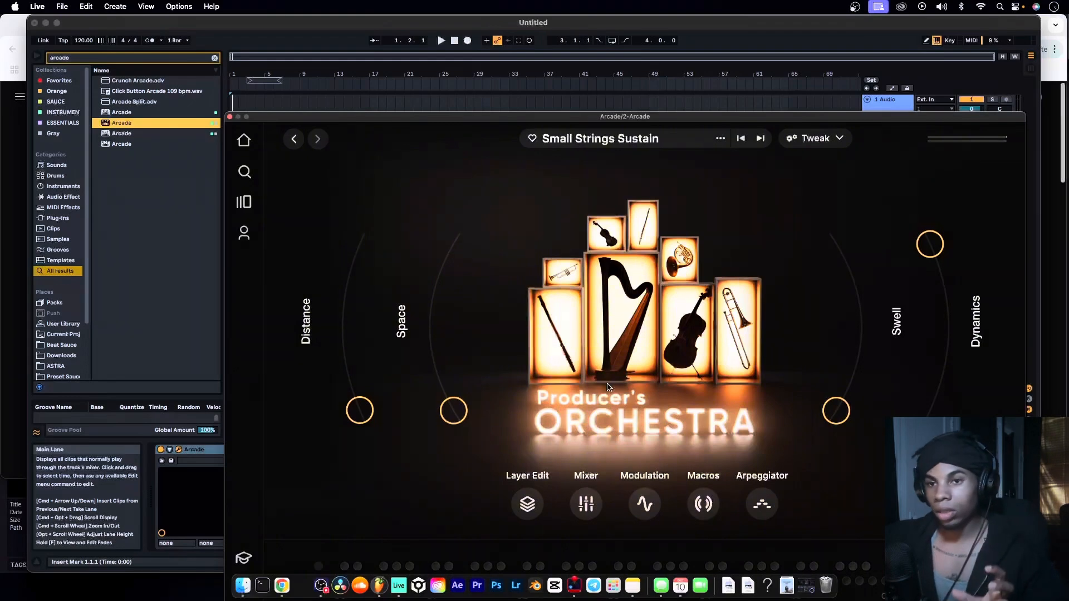
Switch to Chrome and replay the late Title Theme passage from about 1:01 in short sections, pausing after each one
click(282, 585)
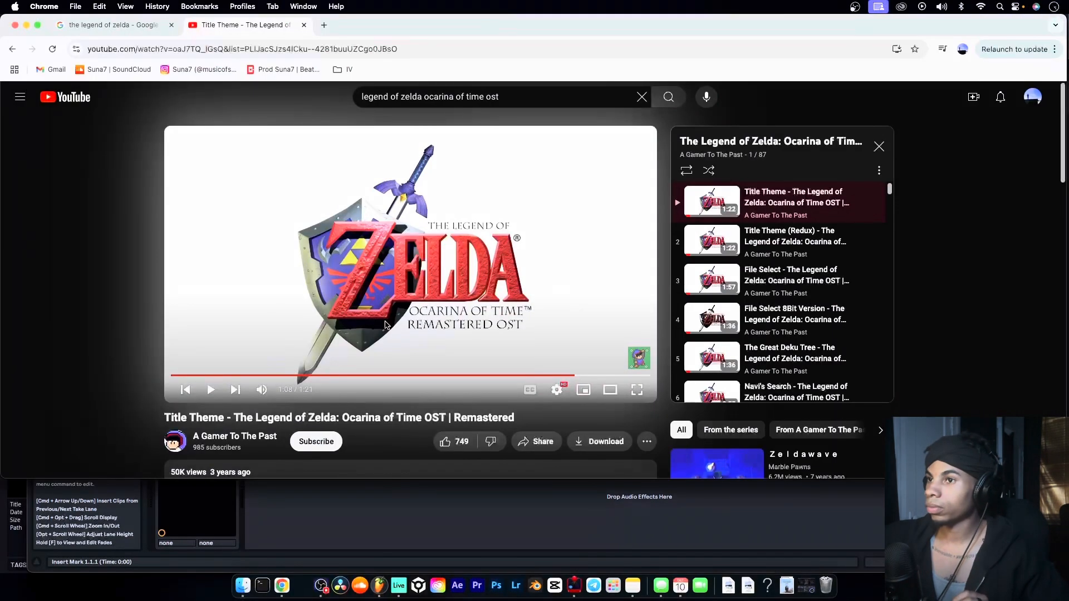
click(487, 280)
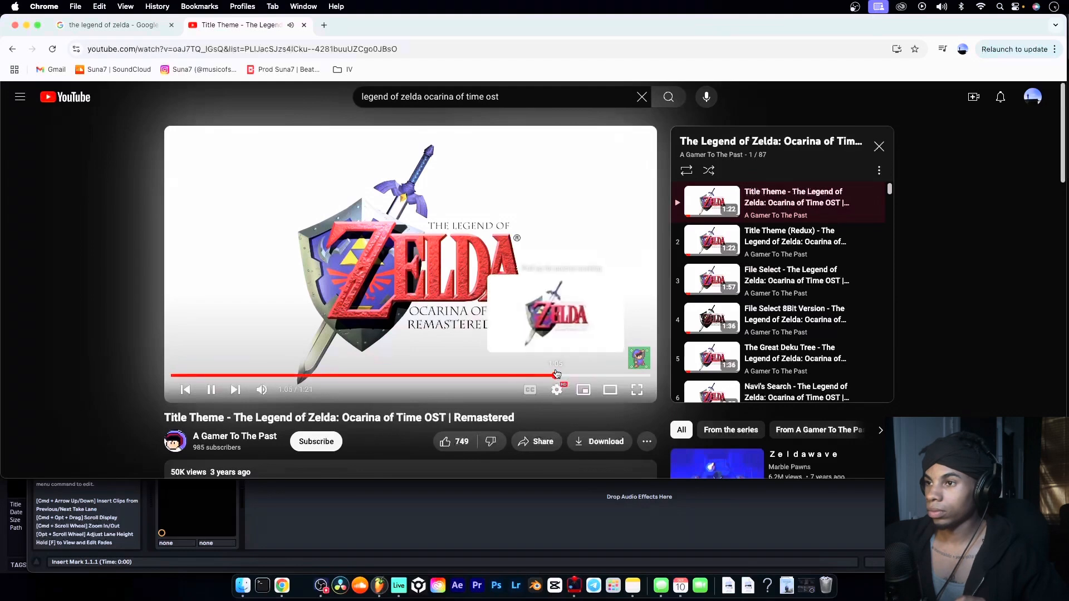
click(554, 372)
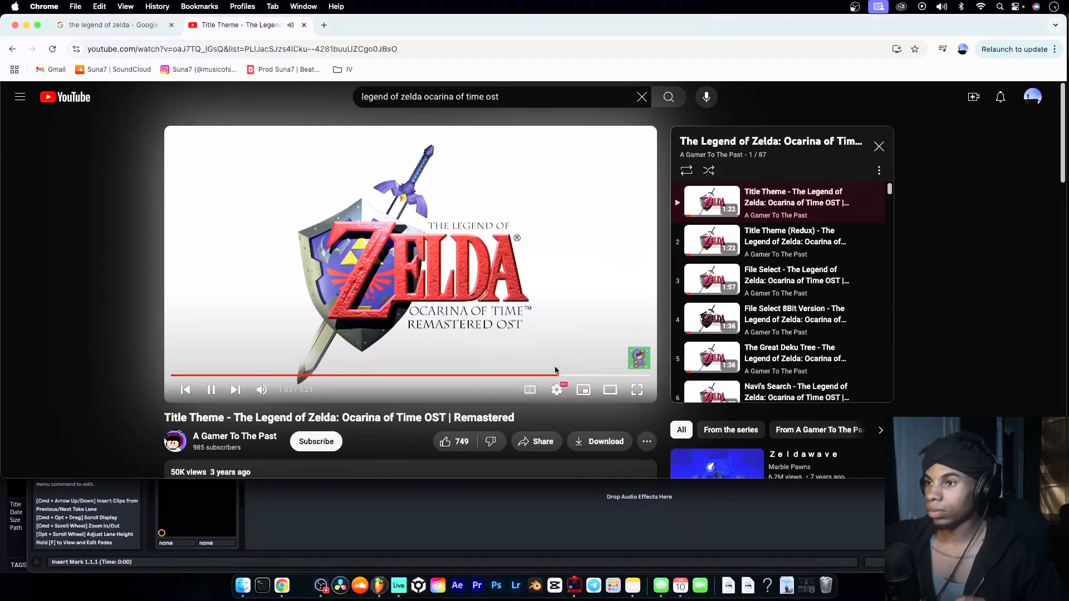
click(489, 313)
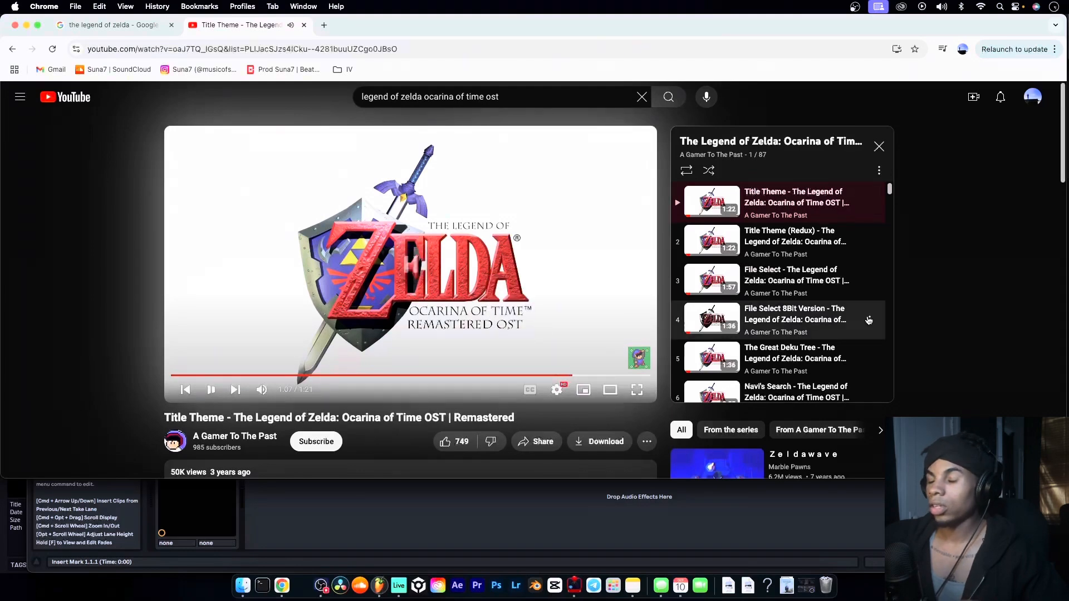
click(536, 375)
click(482, 296)
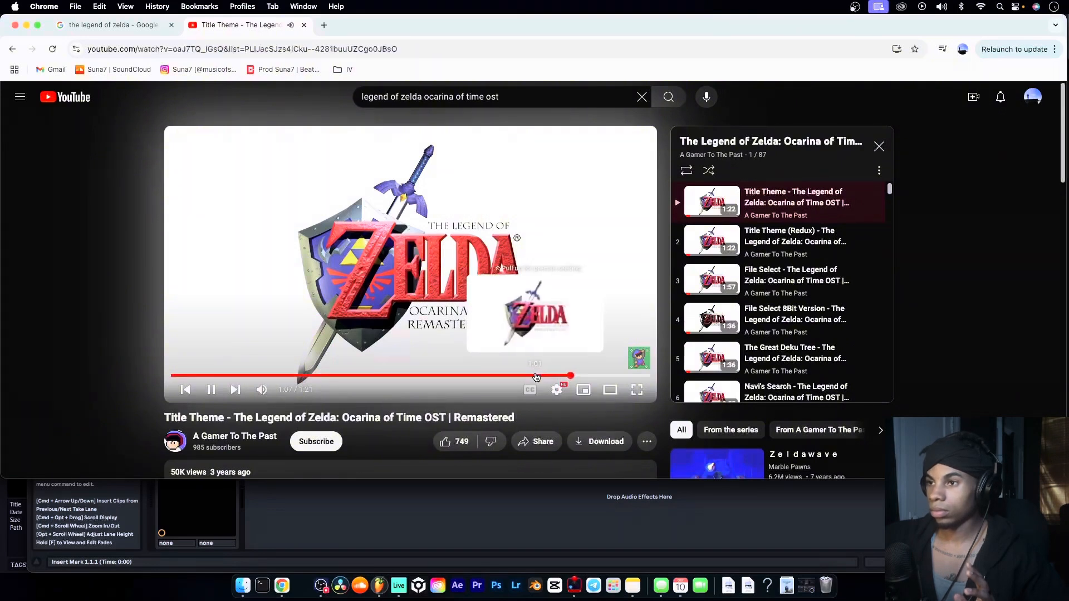
click(536, 376)
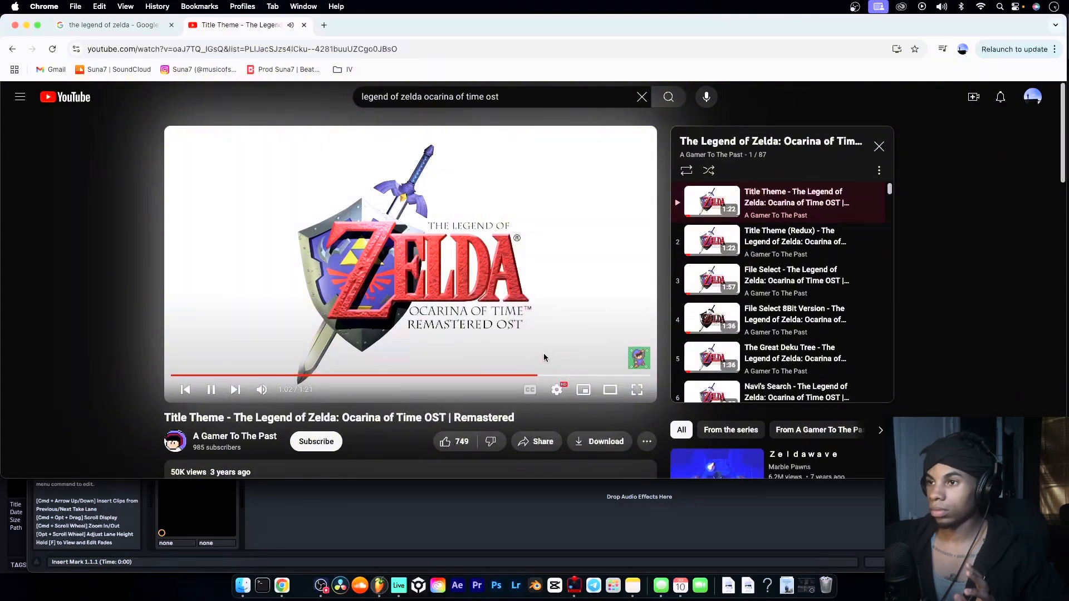
click(482, 289)
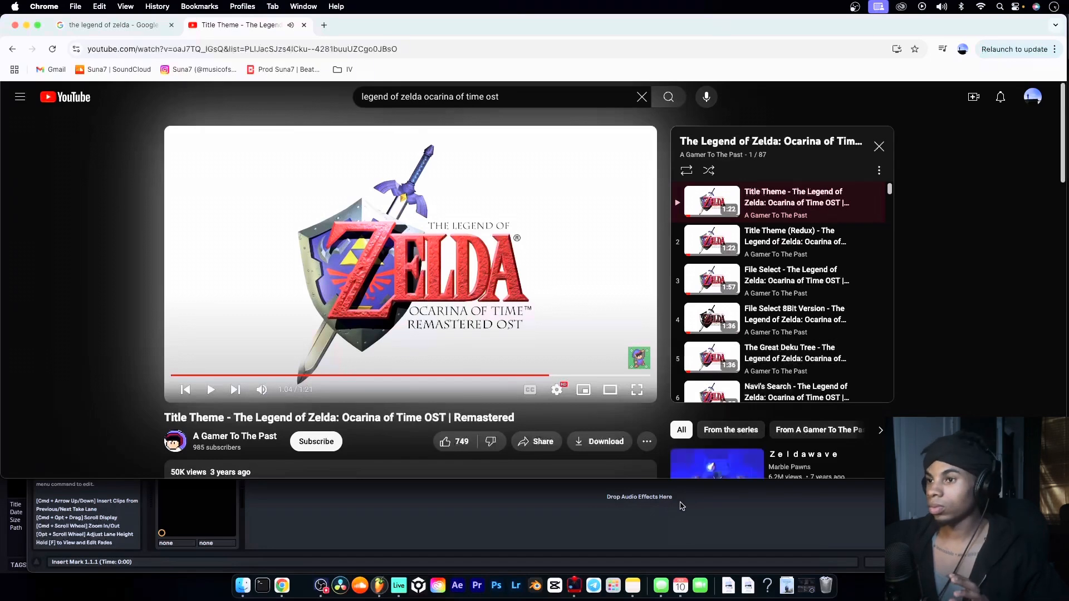
Switch back to Ableton Live, insert a new MIDI track below the Arcade track and colour it light purple
click(641, 534)
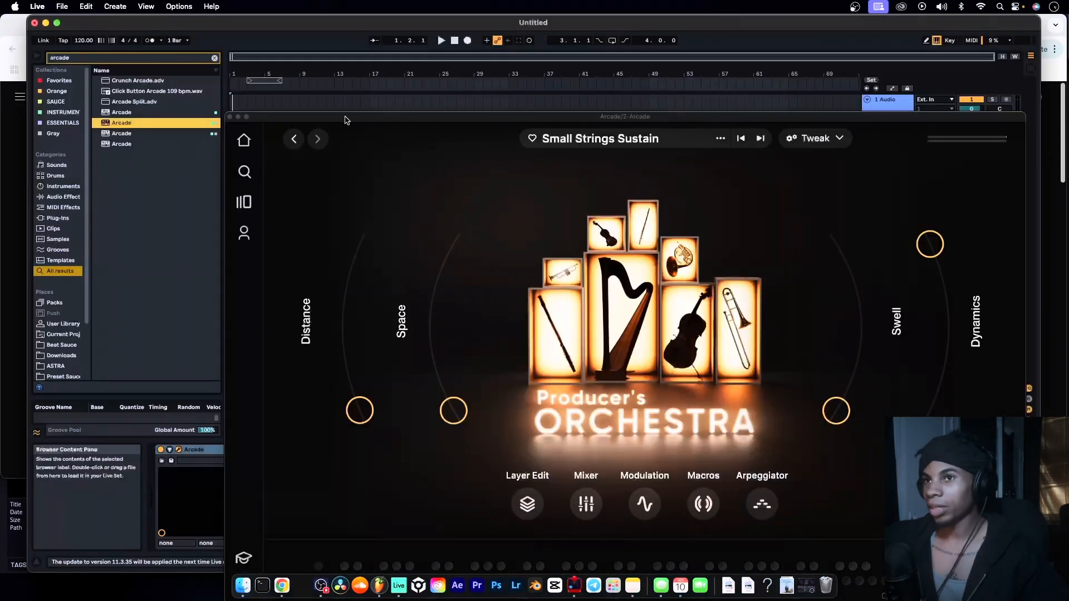
click(880, 105)
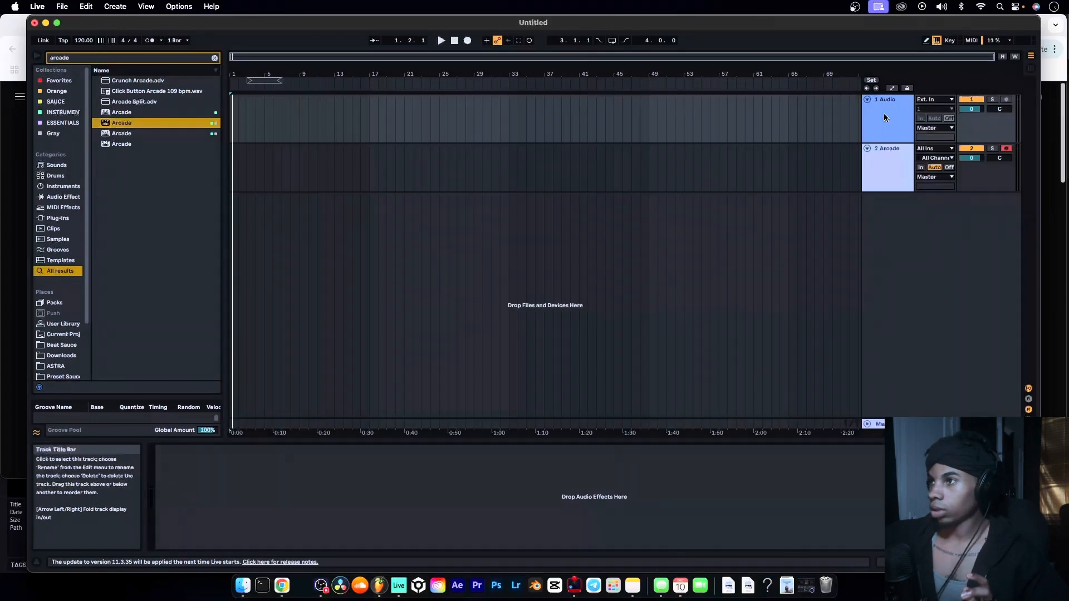
right_click(883, 212)
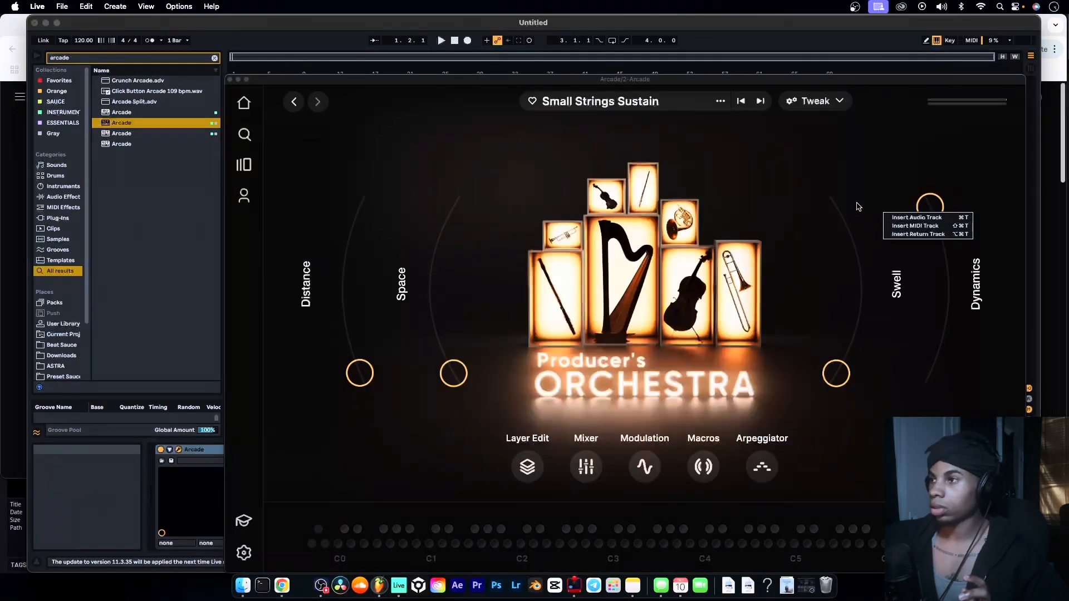
click(916, 225)
right_click(901, 228)
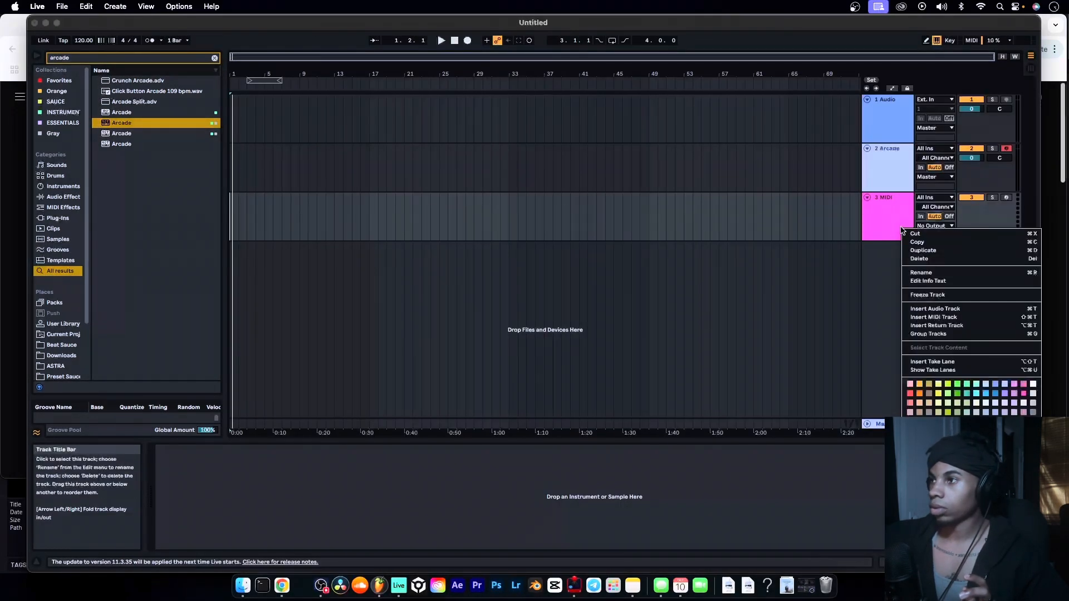
click(1005, 385)
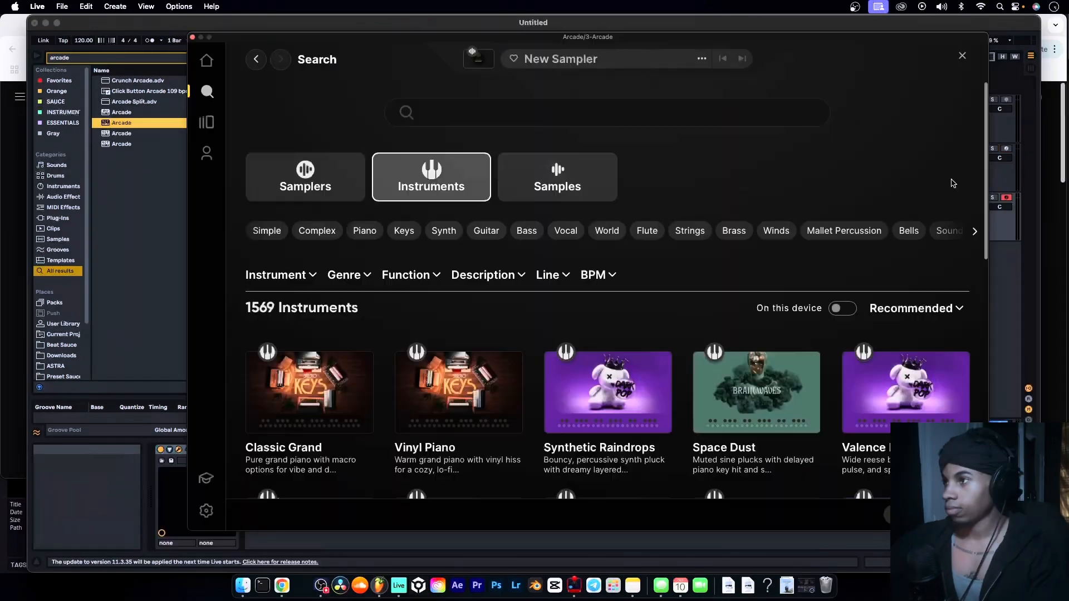
Load the Classic Grand instrument in the new track's Arcade plug-in
drag(985, 199, 986, 245)
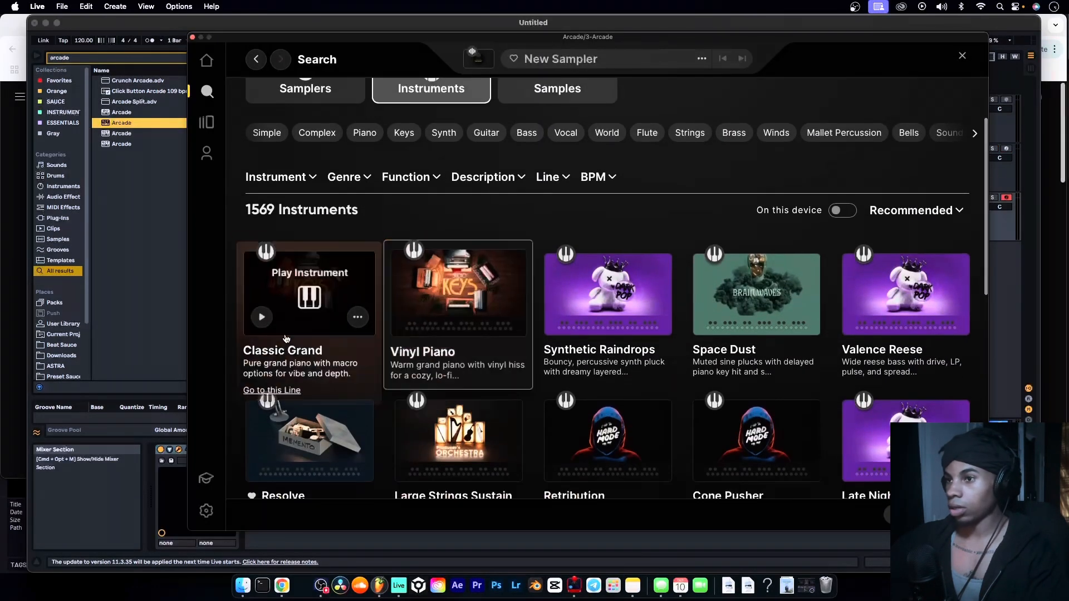
click(307, 301)
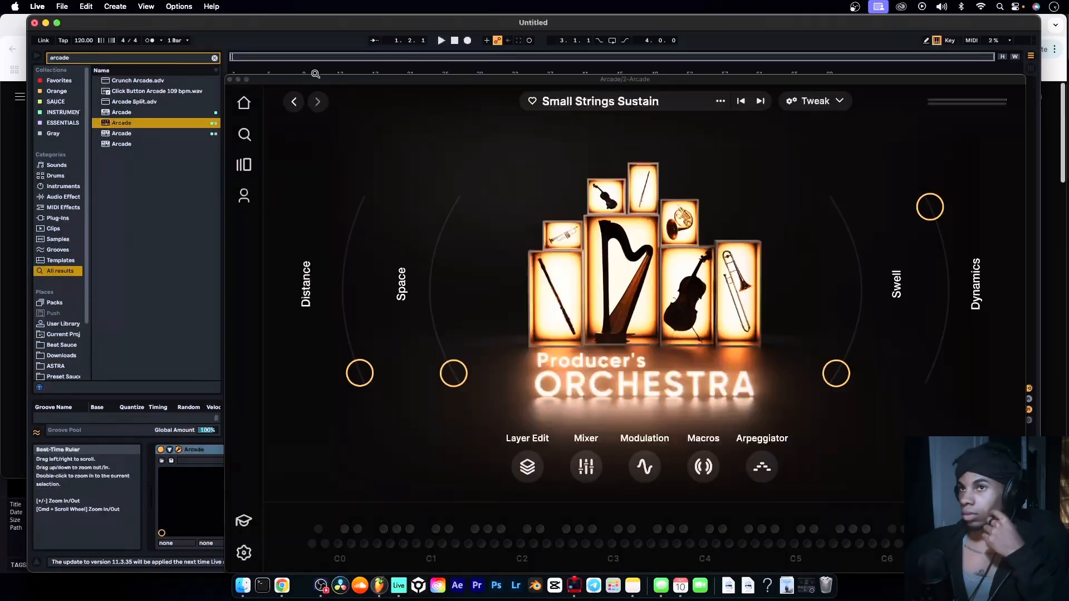
Close the Small Strings Sustain plug-in window and select the third track, the lower Arcade one
click(230, 79)
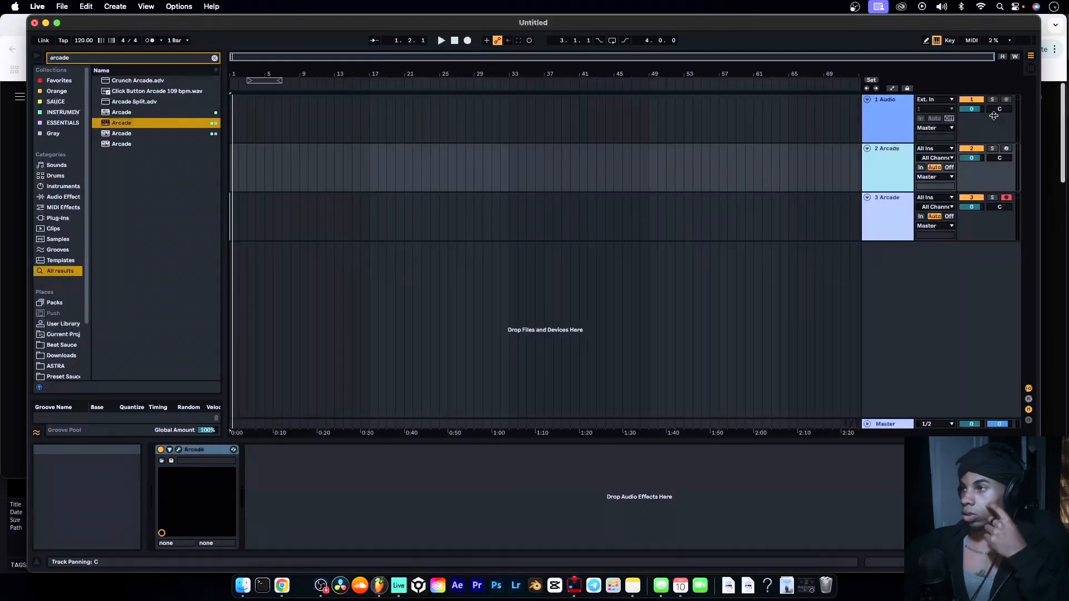
click(898, 221)
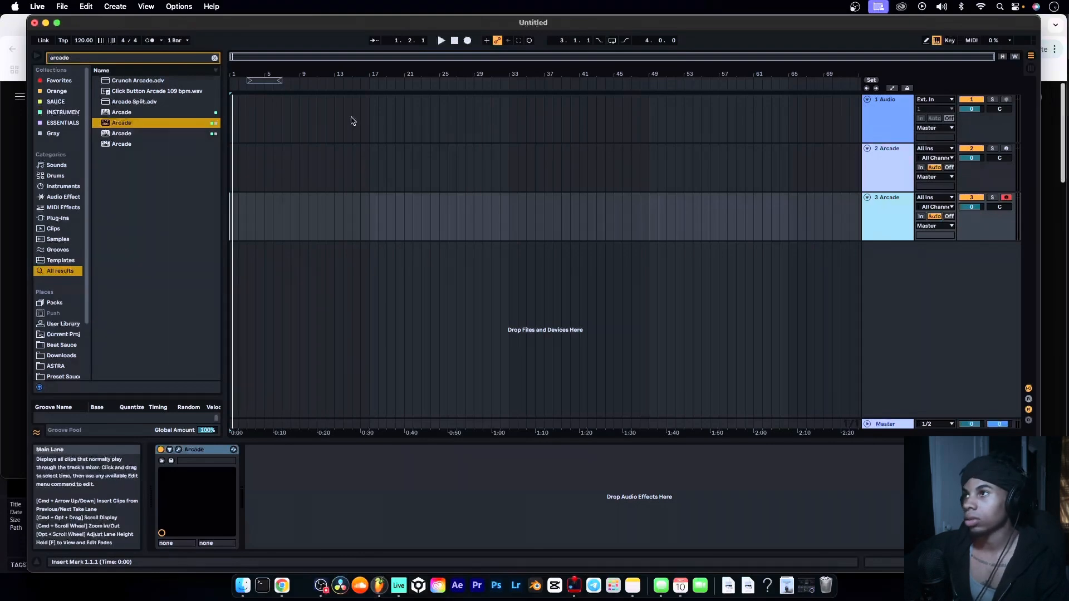
Switch to Chrome and play the Title Theme from about 1:04 to 1:08, pausing it there
click(282, 585)
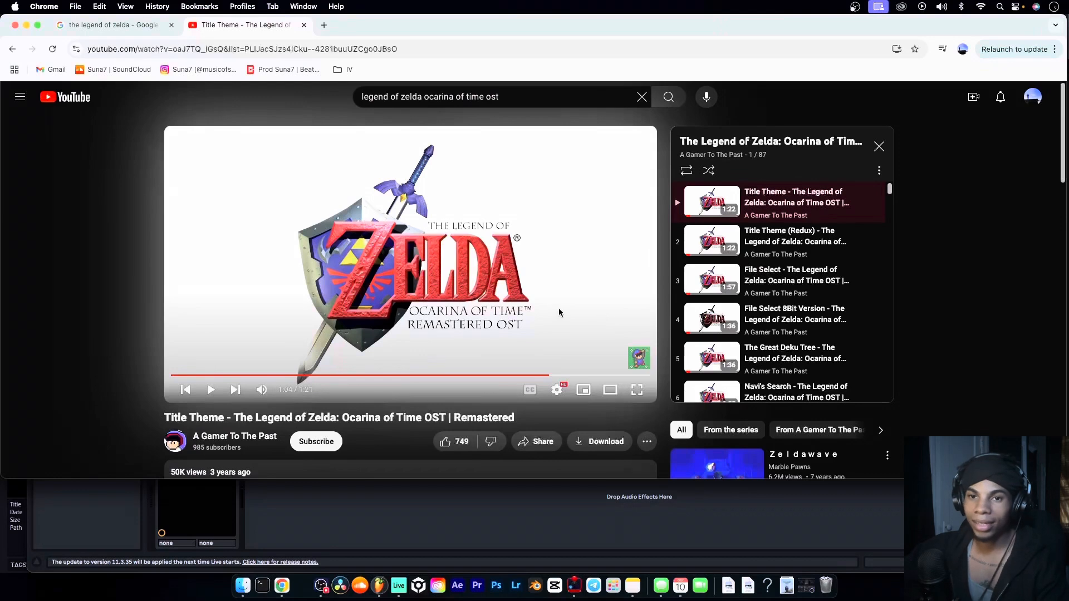
click(451, 330)
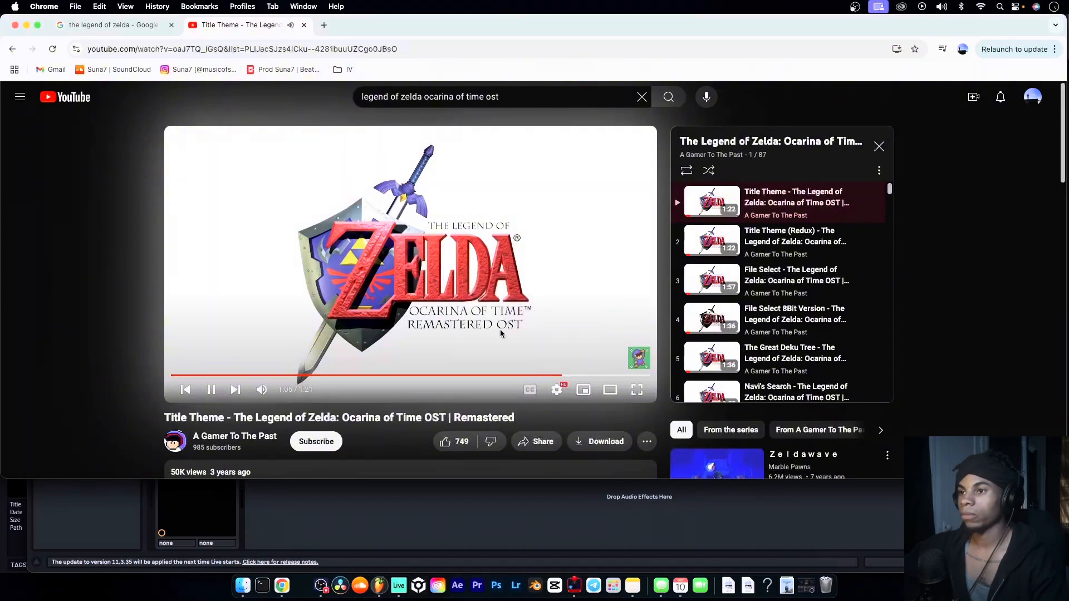
click(467, 285)
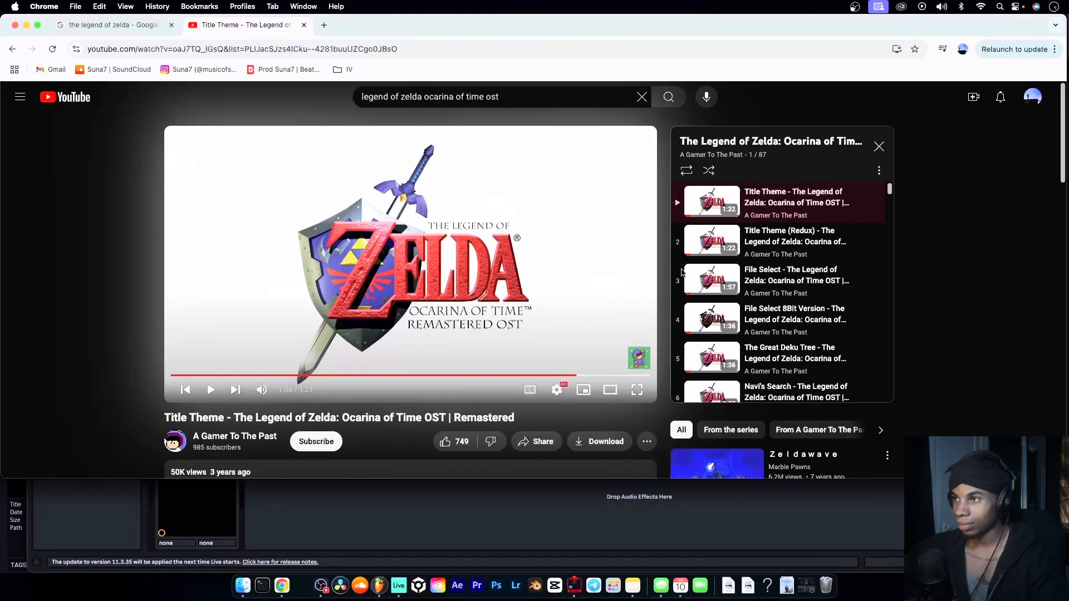
Switch back to Ableton Live, tap along to estimate the tempo, set it to 84 BPM and stop playback
click(579, 528)
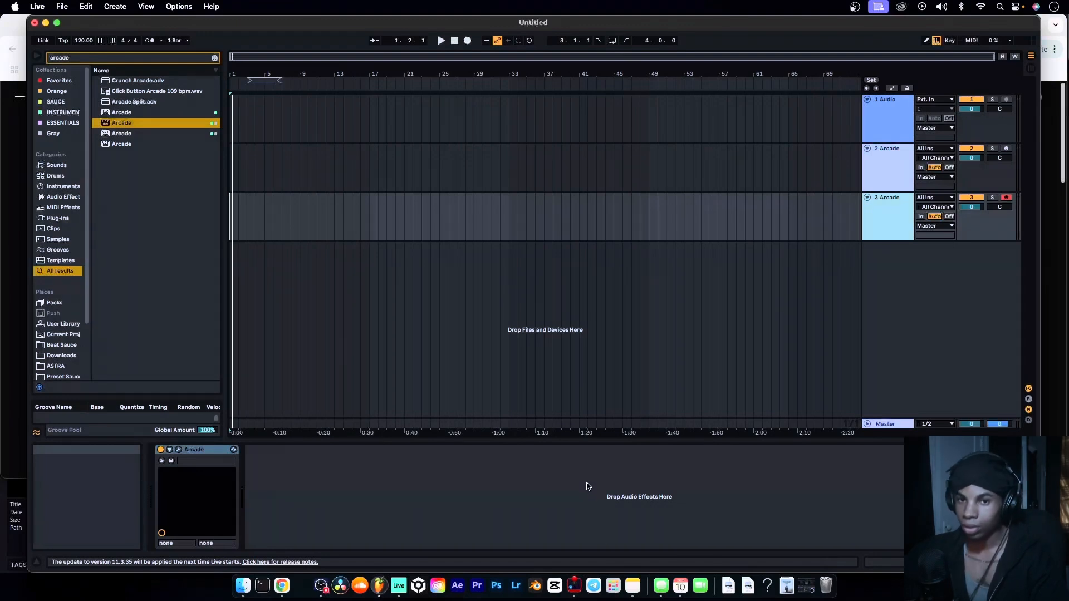
click(65, 41)
click(64, 40)
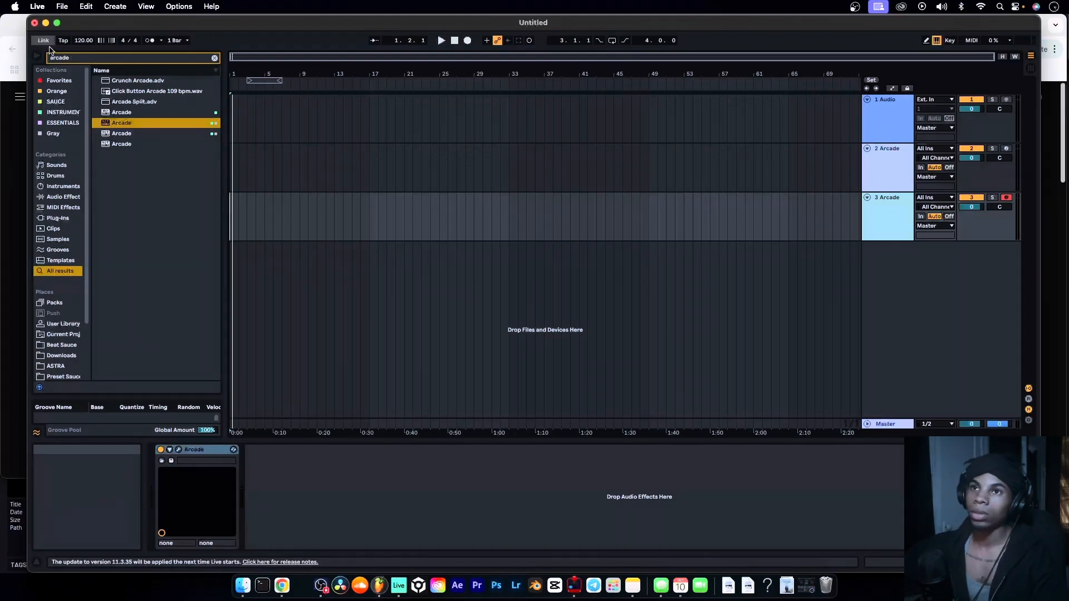
click(64, 41)
click(64, 40)
click(78, 43)
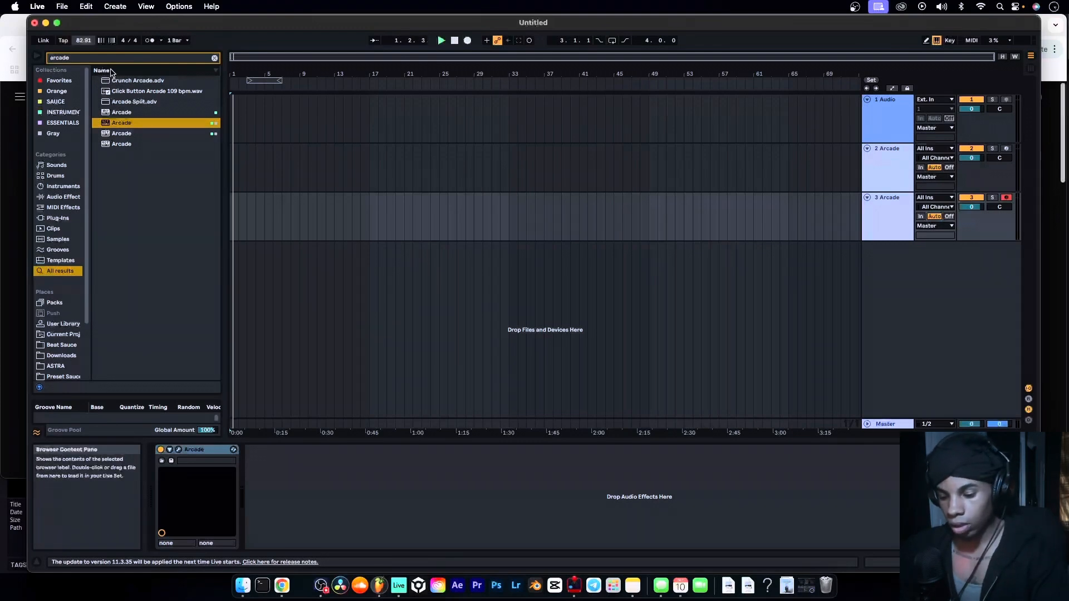
text(84)
key(Return)
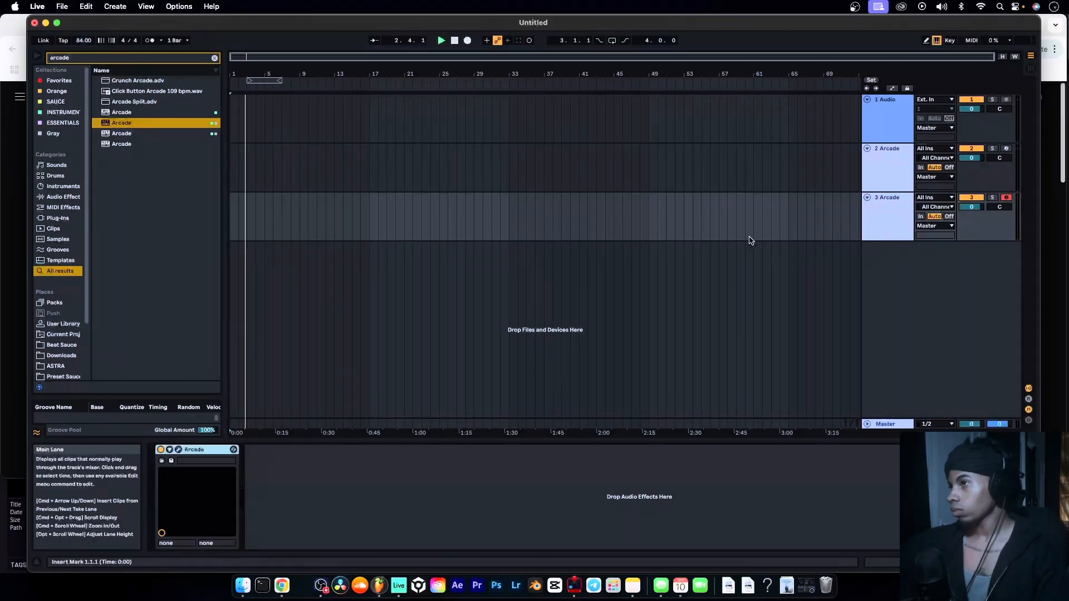
key(space)
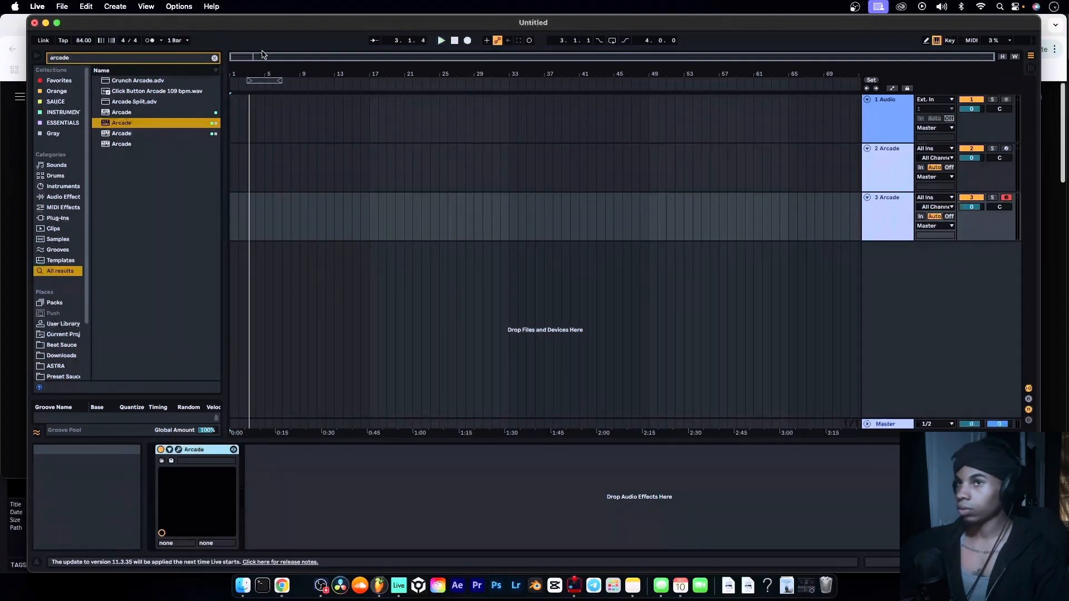
Move the four-bar loop to start at bar 1, enable looping and the metronome, and play it from the start
click(266, 68)
drag(269, 82, 236, 81)
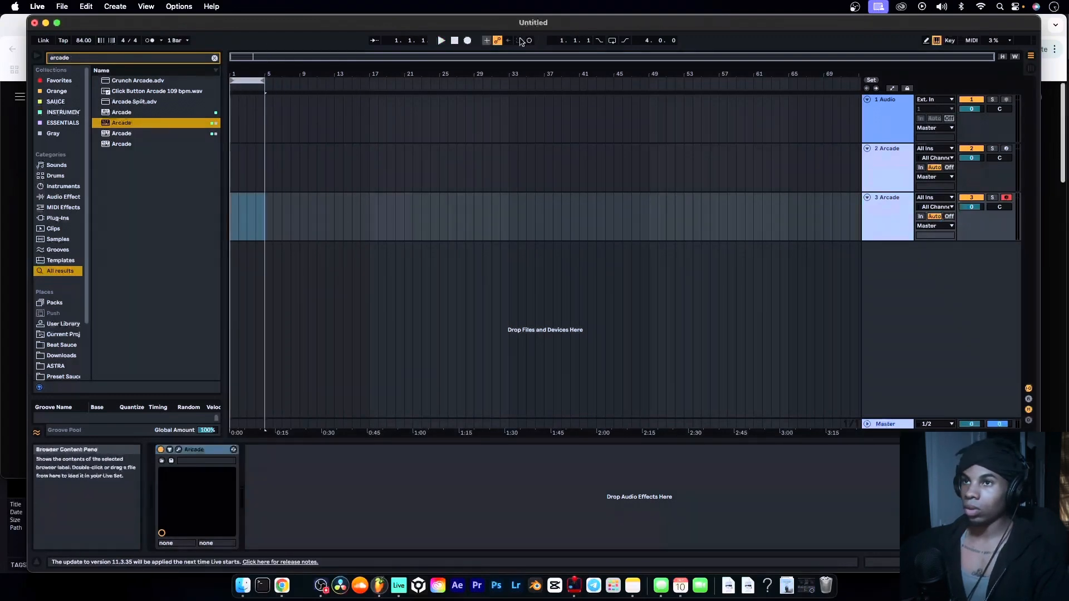
click(149, 40)
click(612, 40)
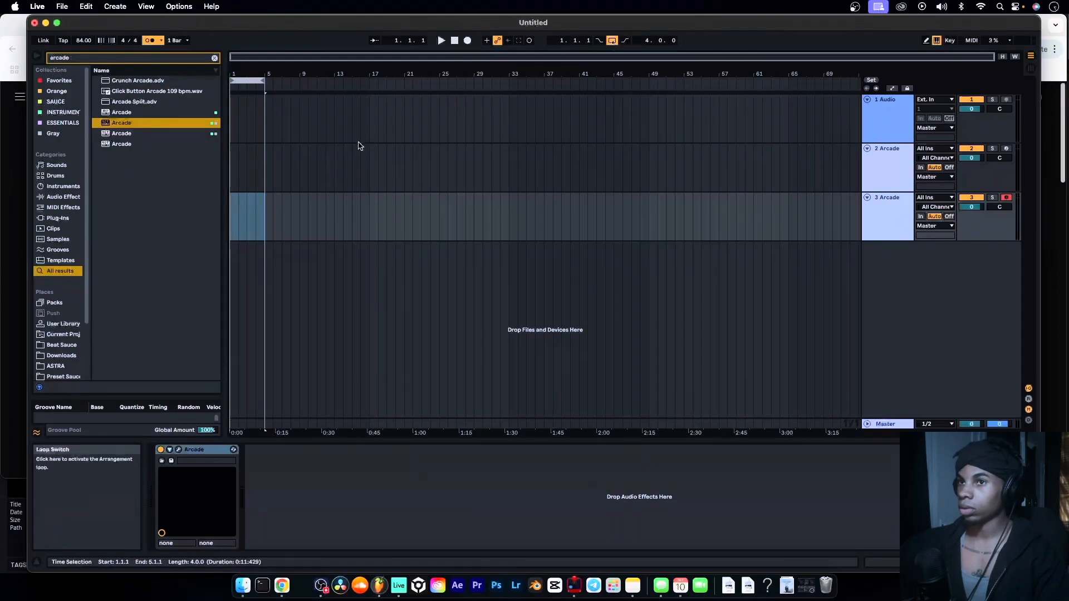
click(234, 217)
key(space)
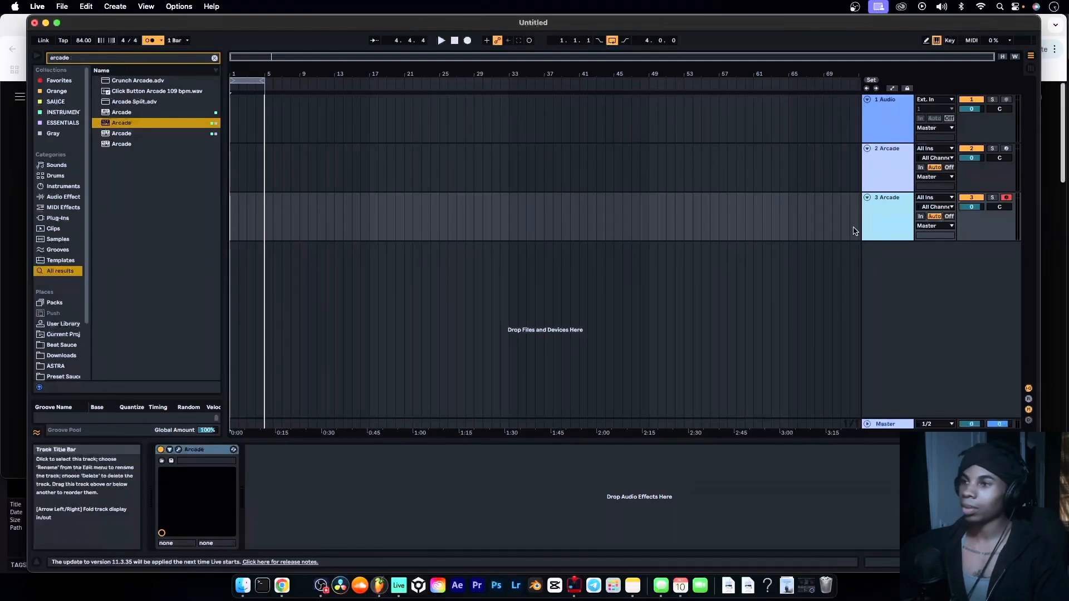
Open the third track's Classic Grand plug-in window and move it clear of Live's browser
click(189, 450)
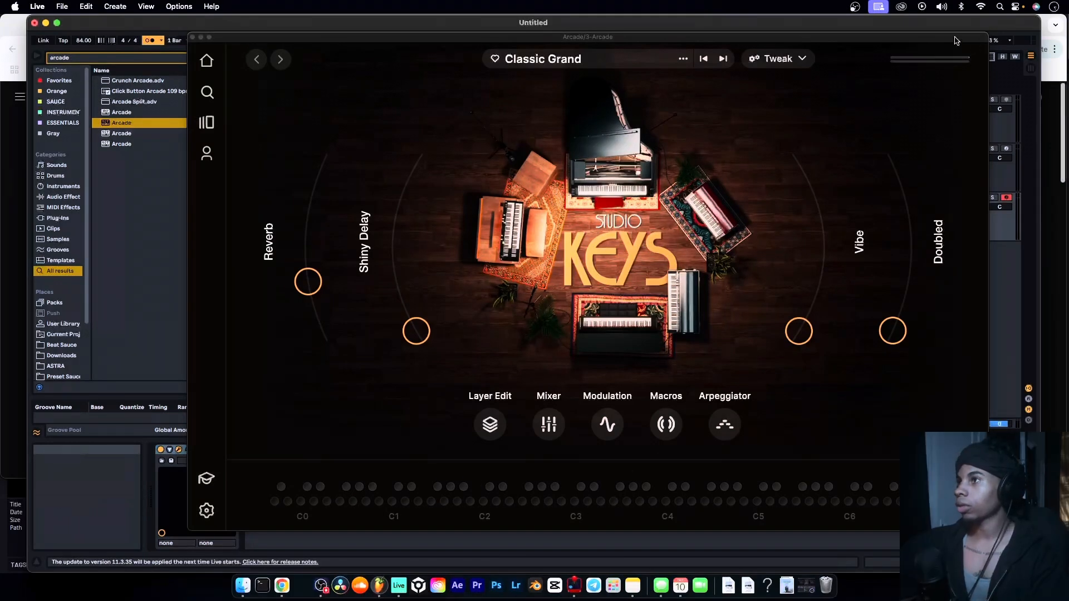
drag(716, 40, 485, 34)
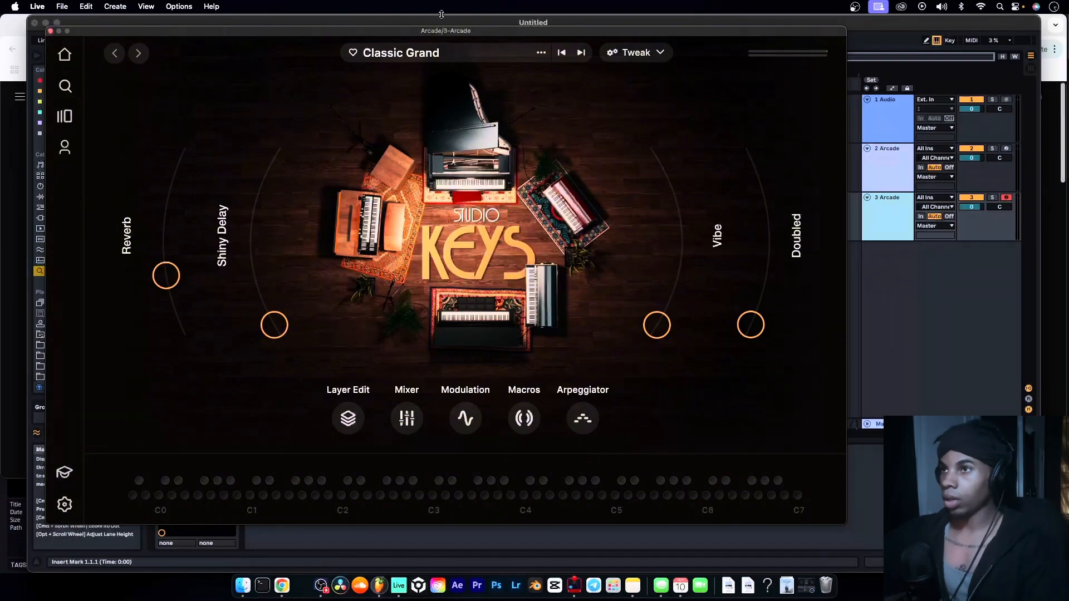
drag(423, 30, 636, 21)
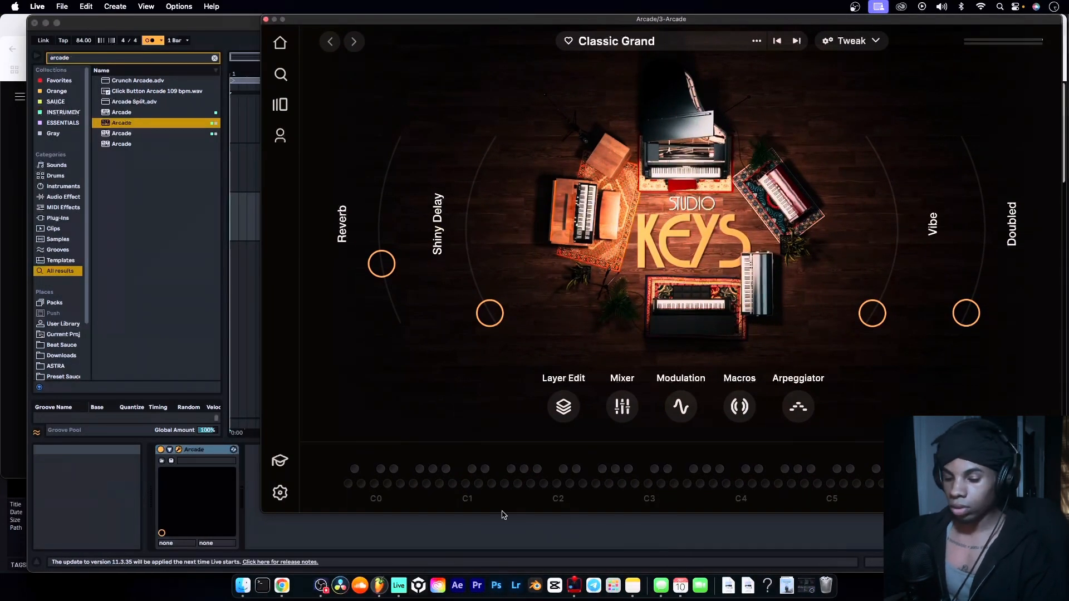
Switch to Chrome and replay the Title Theme passage from about 1:01 to 1:03
click(282, 585)
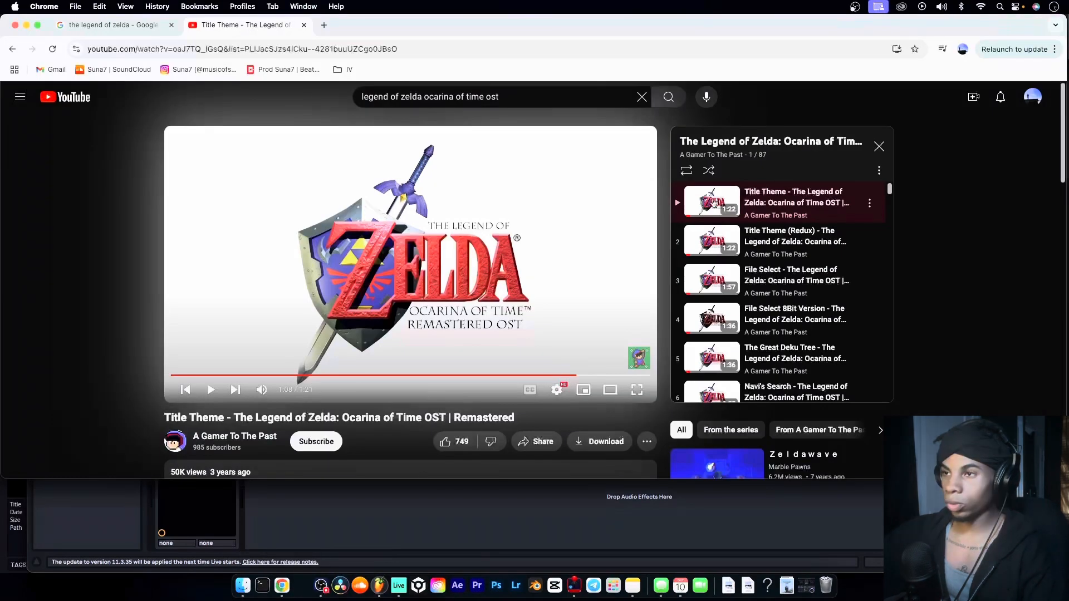
click(488, 358)
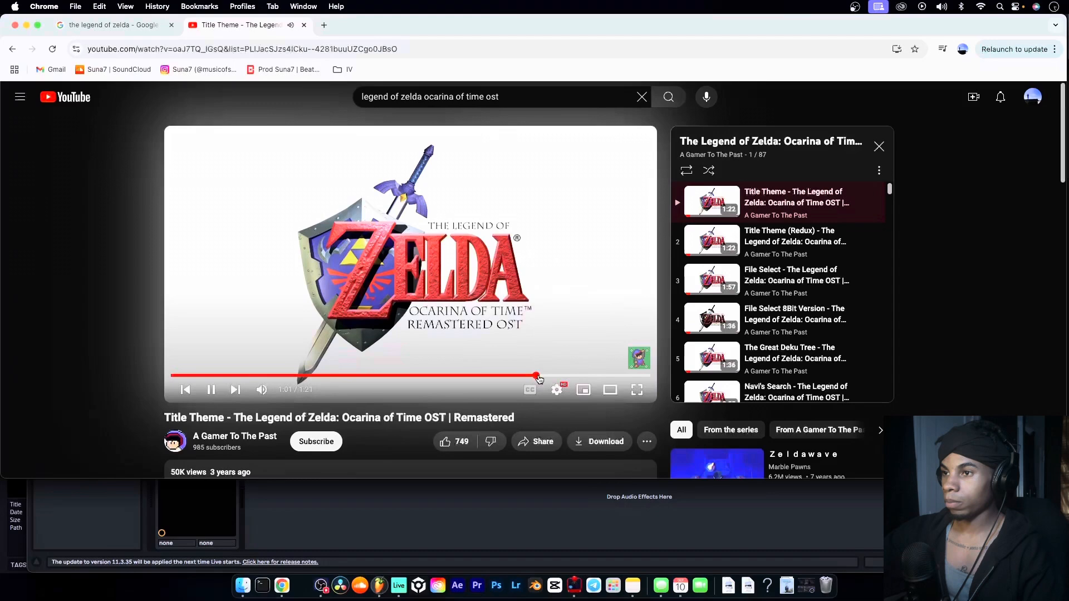
click(547, 376)
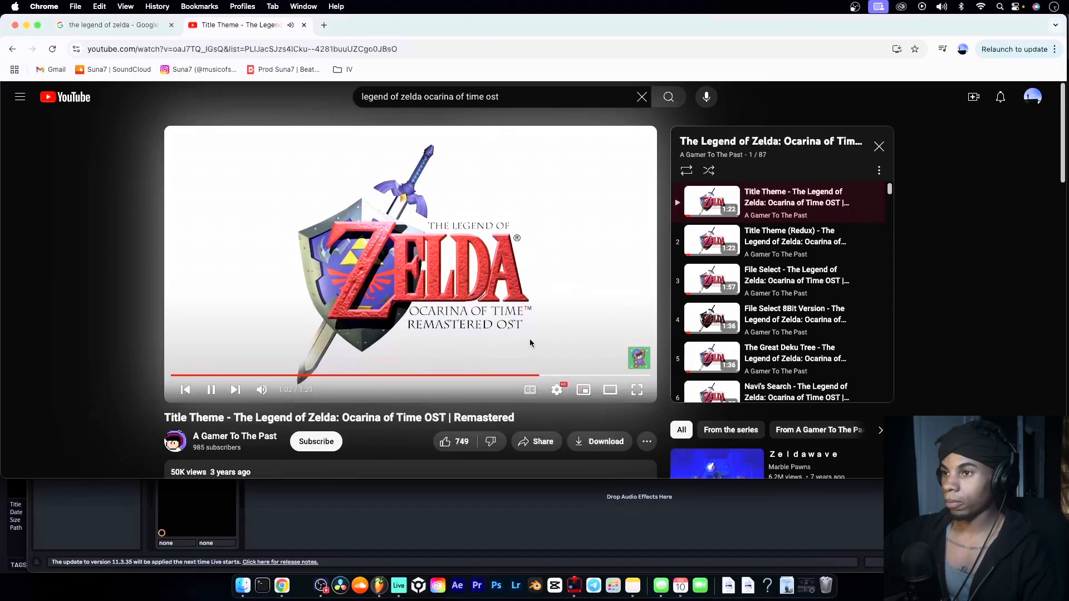
click(515, 310)
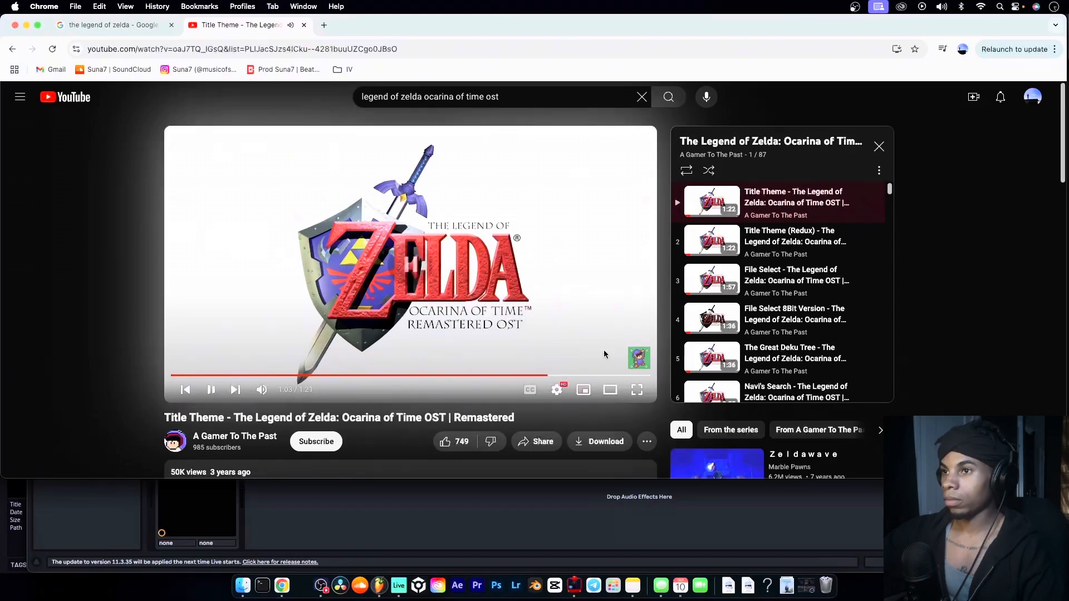
Switch back to Ableton Live, lower the computer keyboard's octave to C1–D2 and try out the passage's notes on the Classic Grand
click(659, 522)
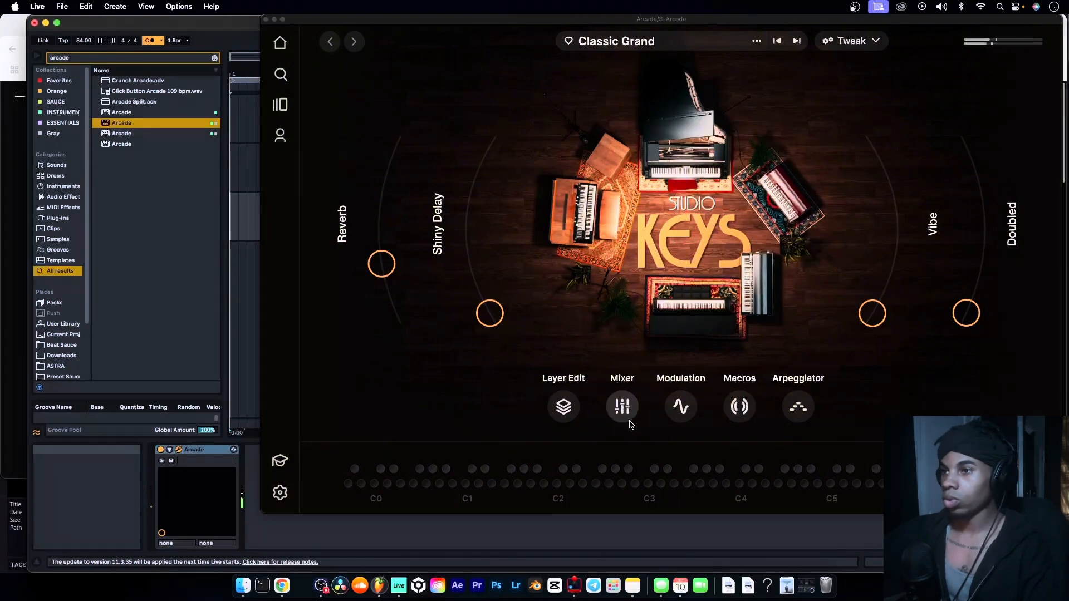
key(z)
key(g)
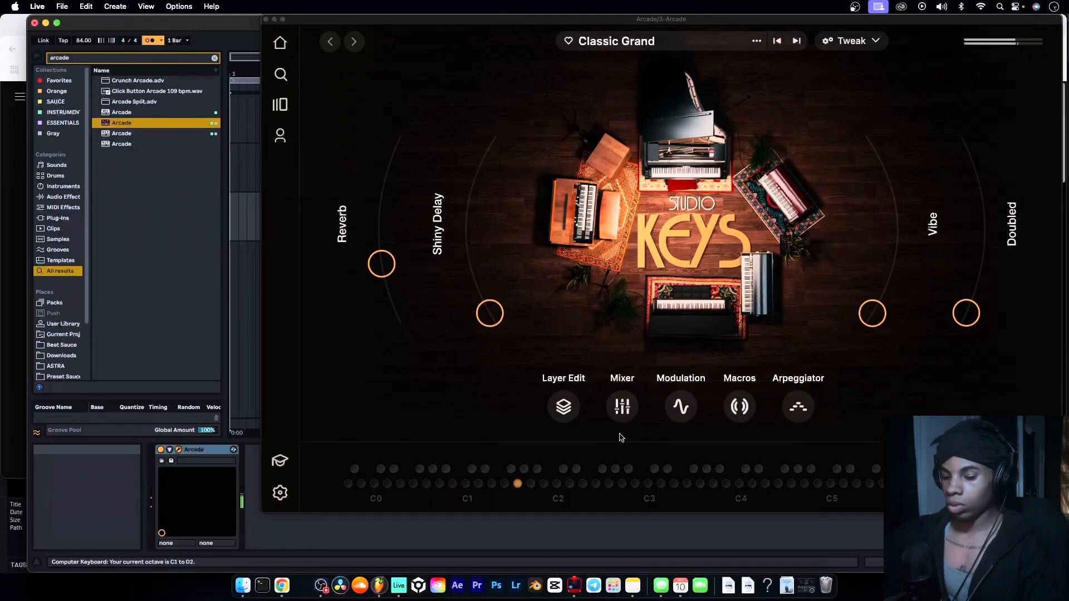
key(h)
key(g)
key(t)
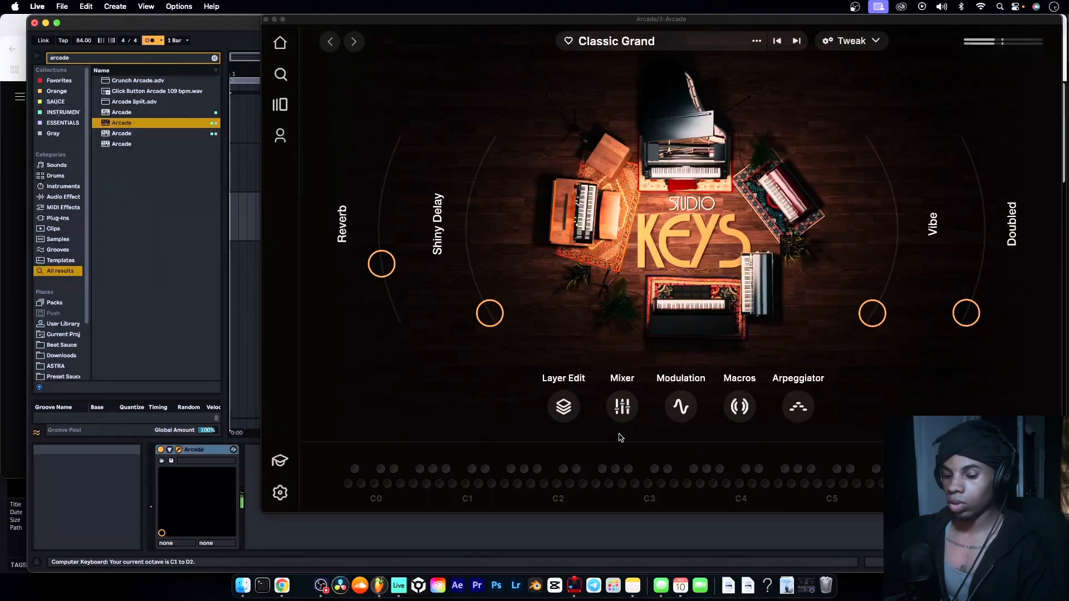
key(y)
Raise the computer keyboard's octave to C2–D3 and work out the passage's repeating note pattern on the Classic Grand
key(x)
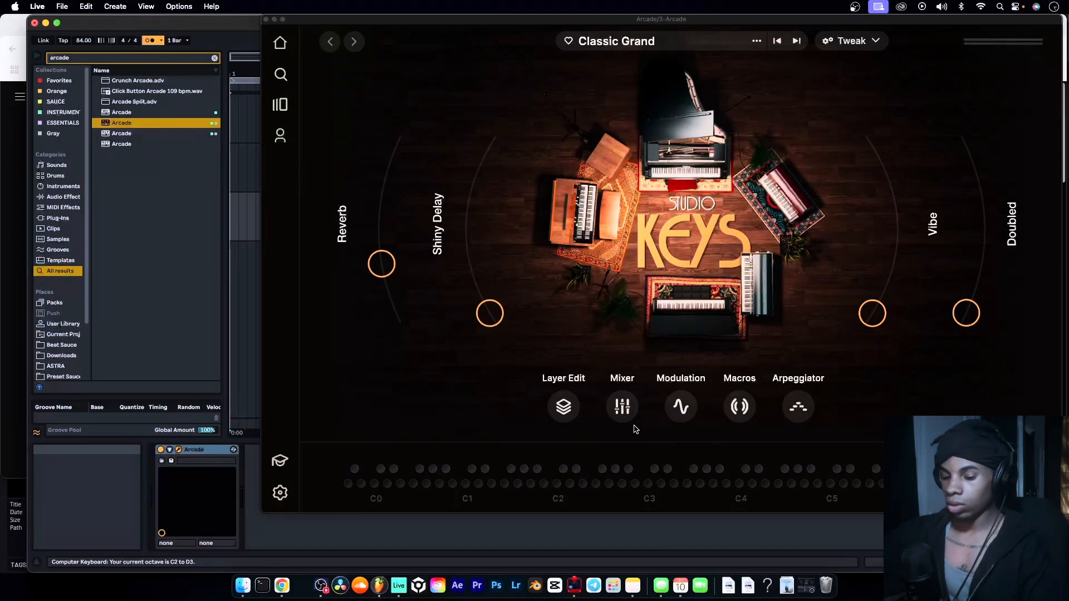
key(y)
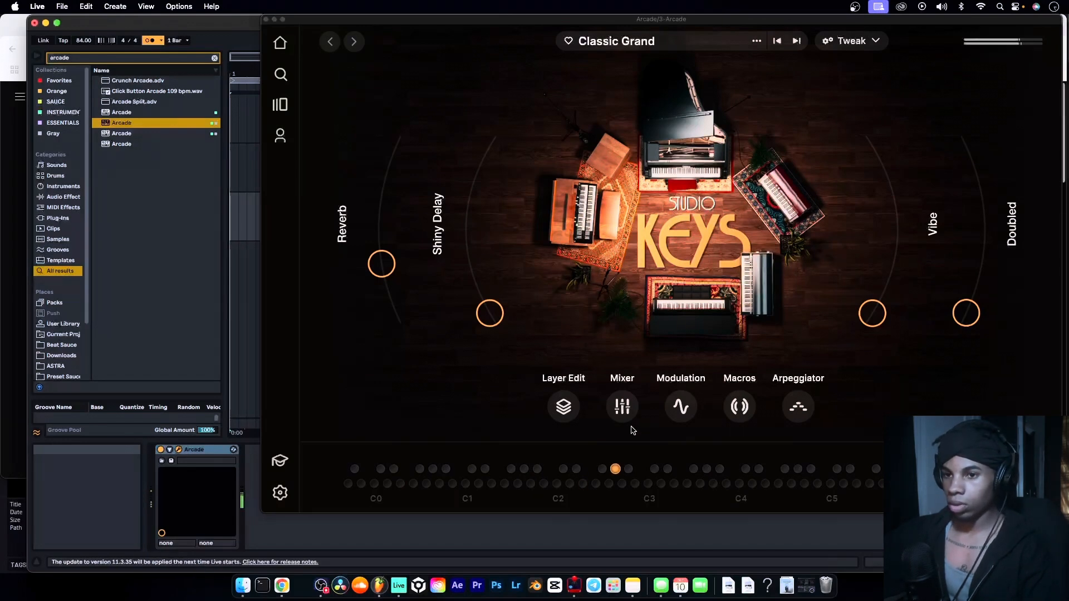
key(d)
key(y)
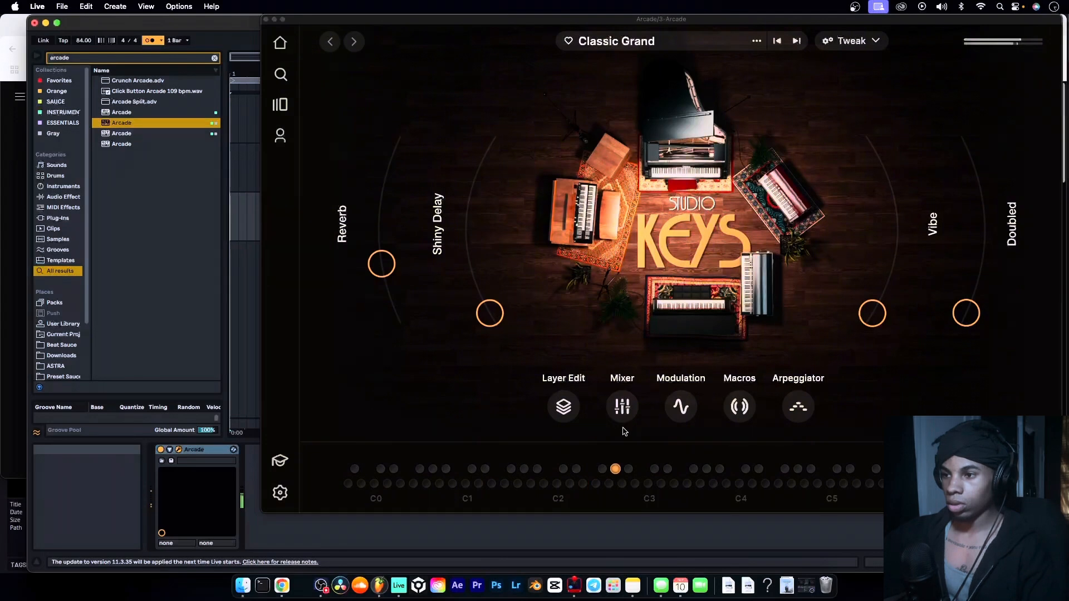
key(e)
key(y)
key(e)
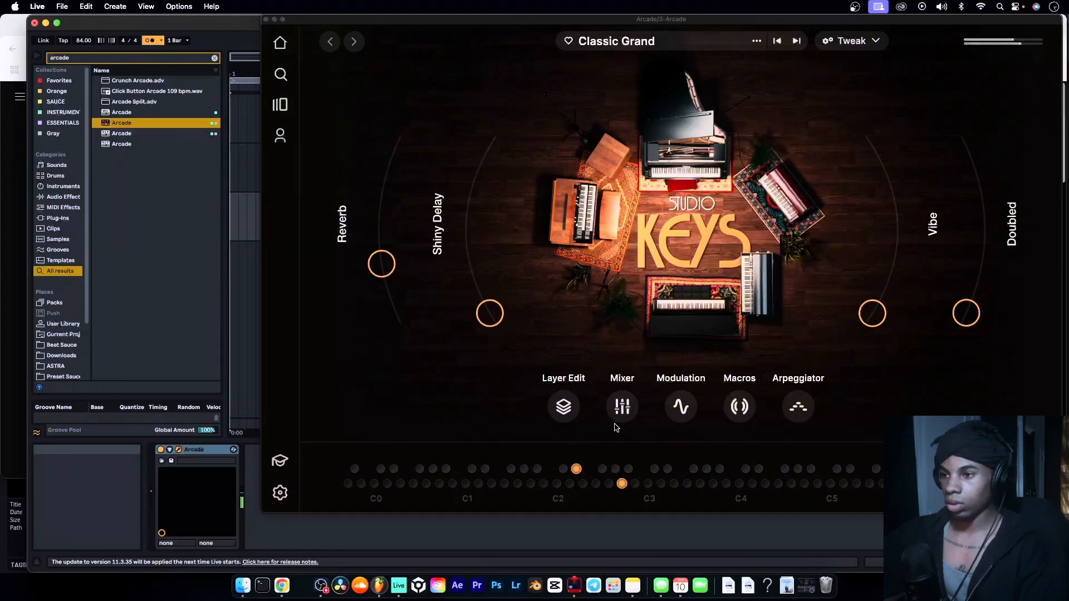
key(y)
key(e)
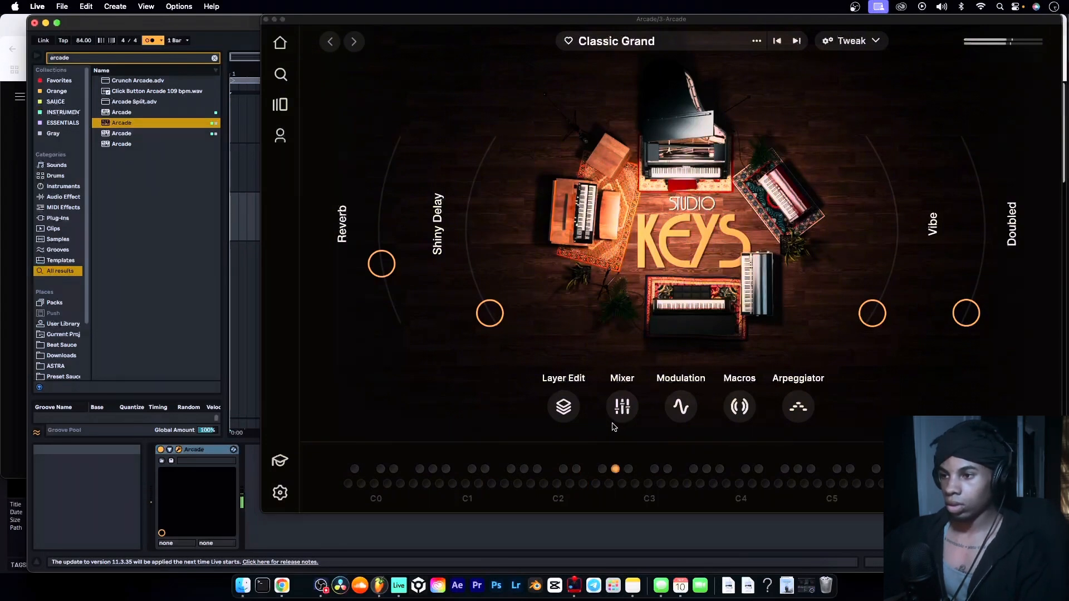
key(y)
key(e)
key(j)
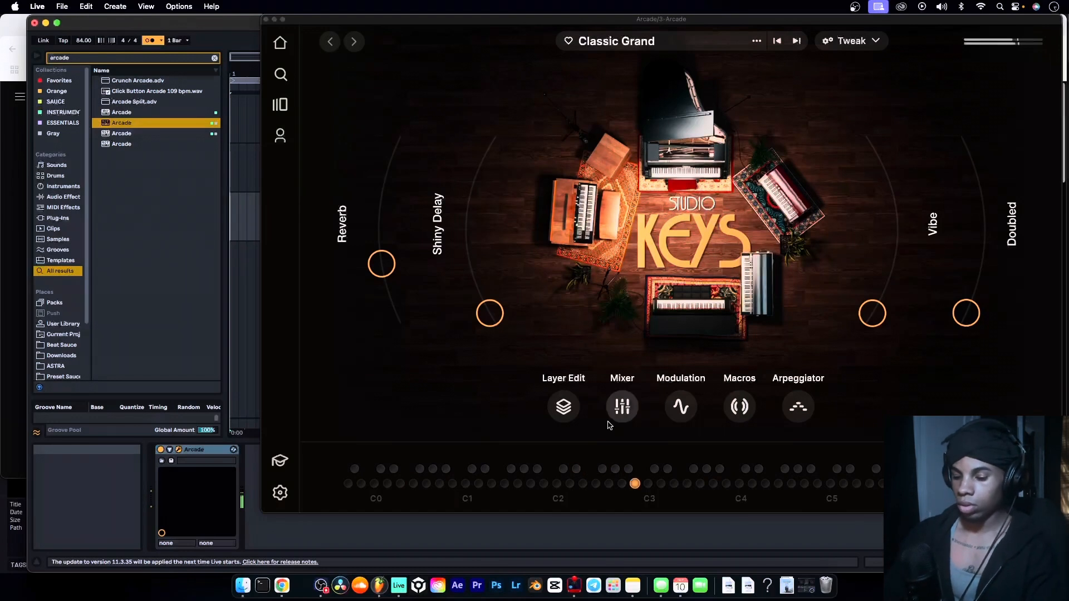
key(l)
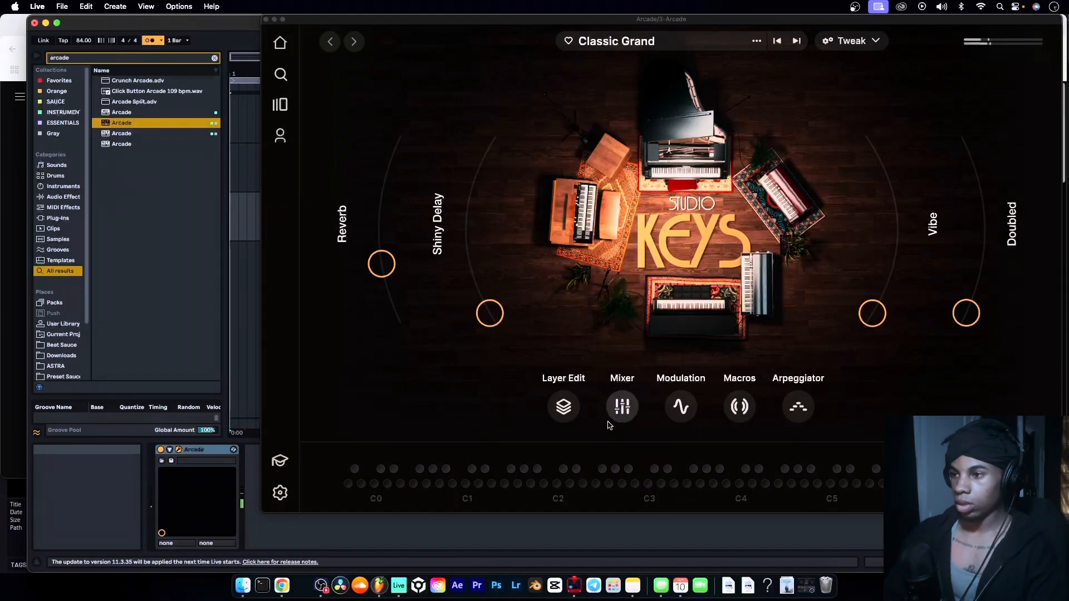
key(y)
key(e)
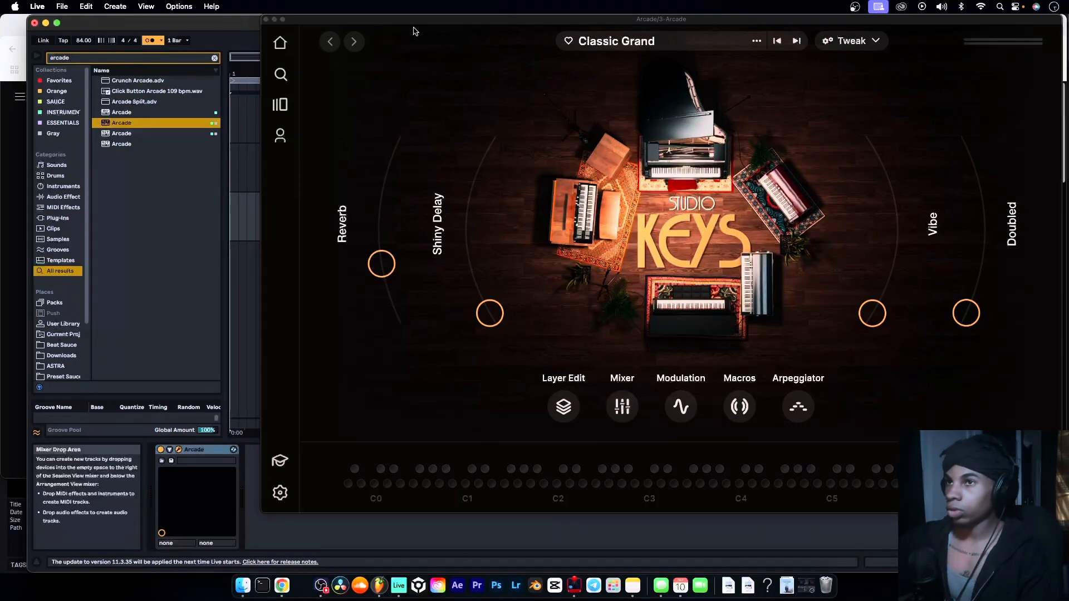
Insert an empty MIDI clip at bar 1 of the third track, turn off its loop and extend it to four bars
drag(422, 22, 374, 23)
click(217, 19)
click(236, 210)
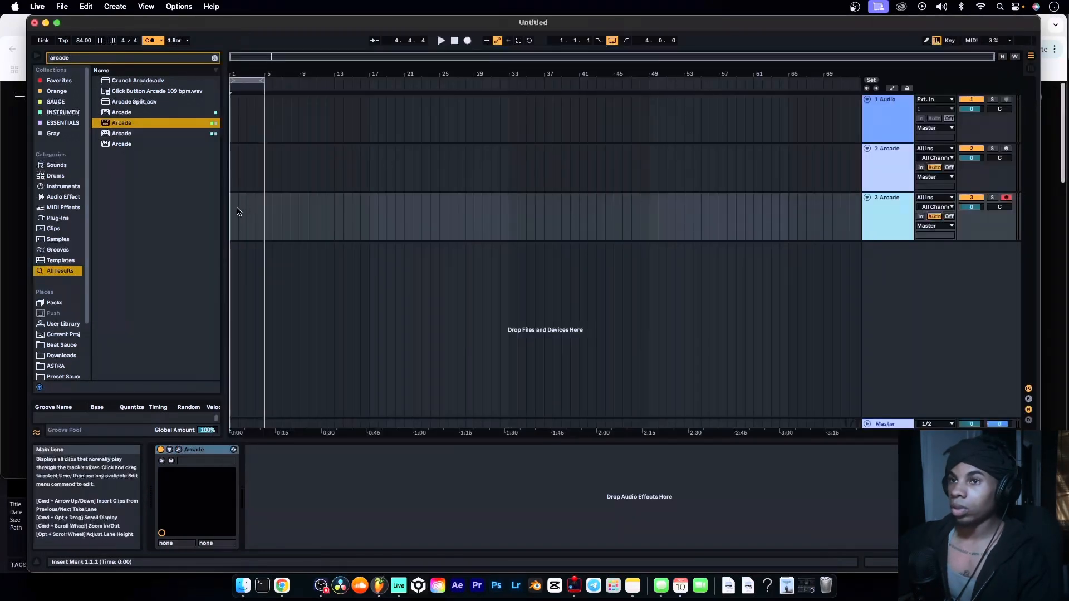
key(super+shift+m)
drag(233, 167, 232, 168)
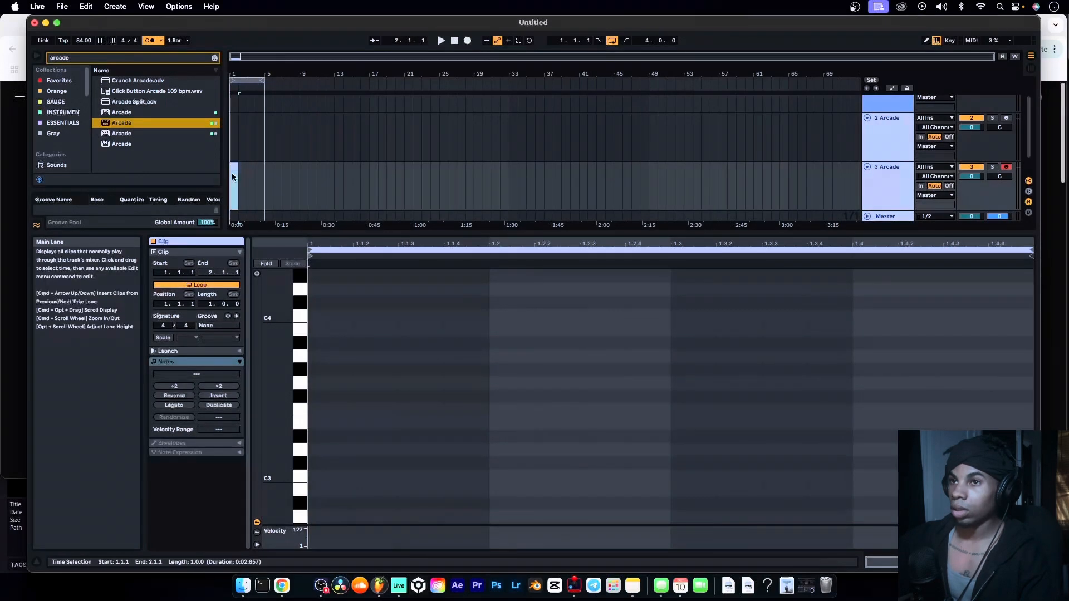
click(215, 285)
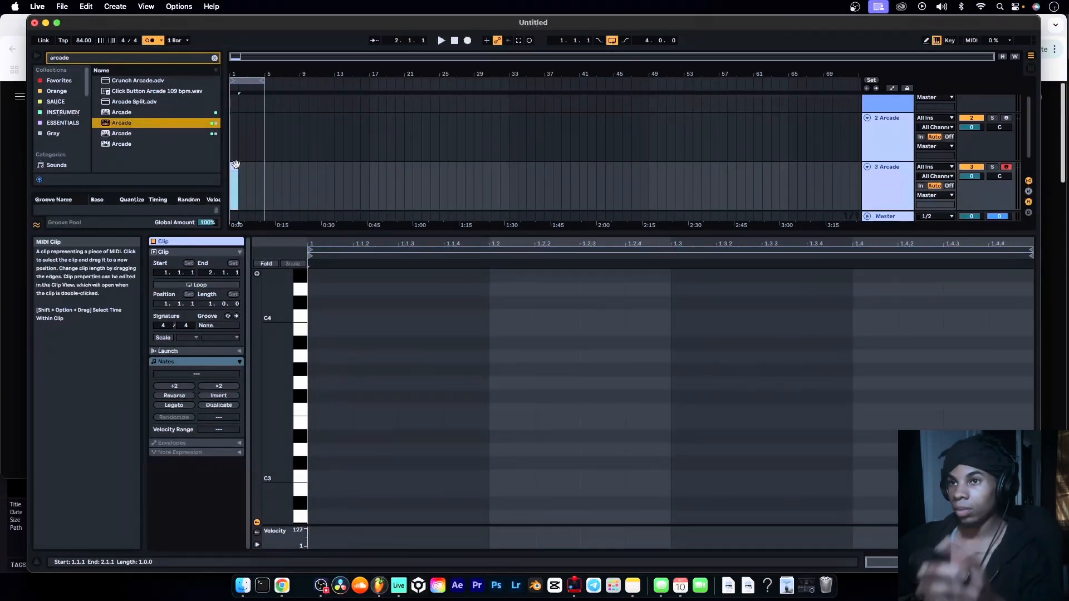
drag(239, 168, 265, 167)
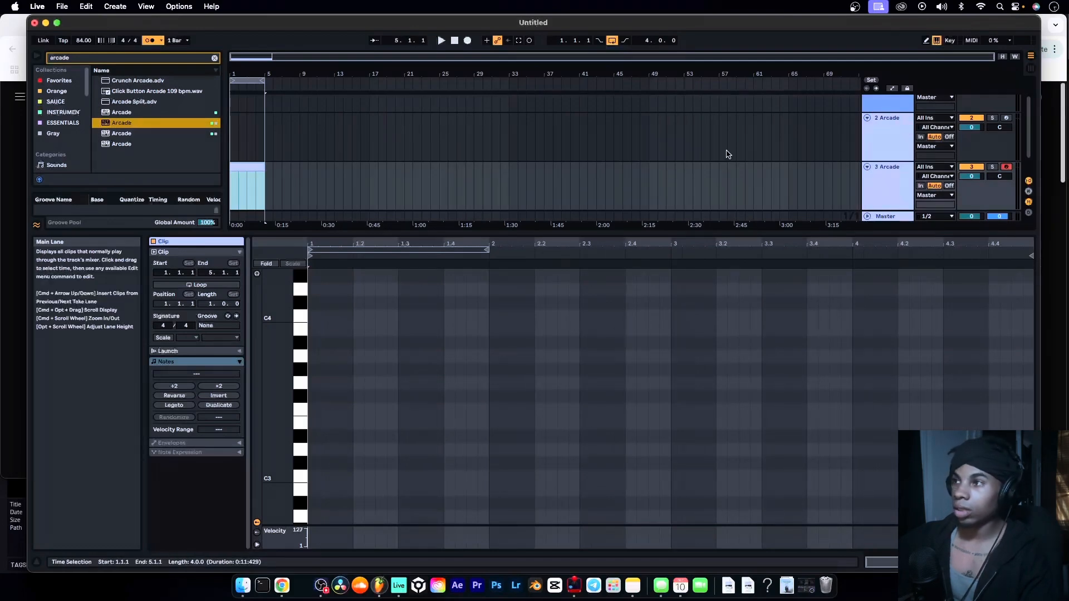
Open the third track's MIDI clip, enable note preview and audition G3 in the piano roll
double_click(894, 199)
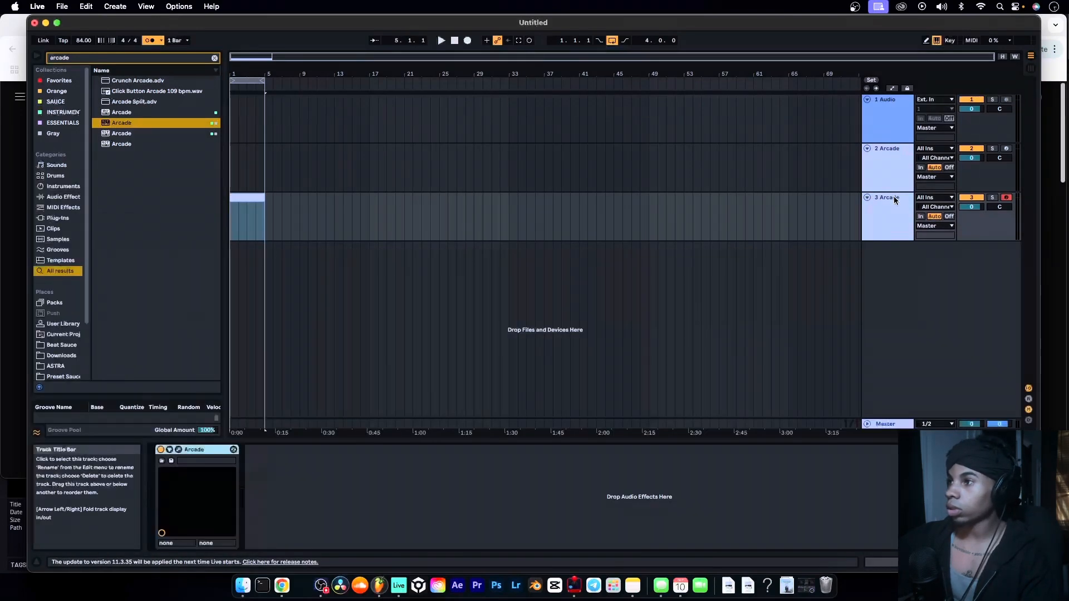
double_click(242, 198)
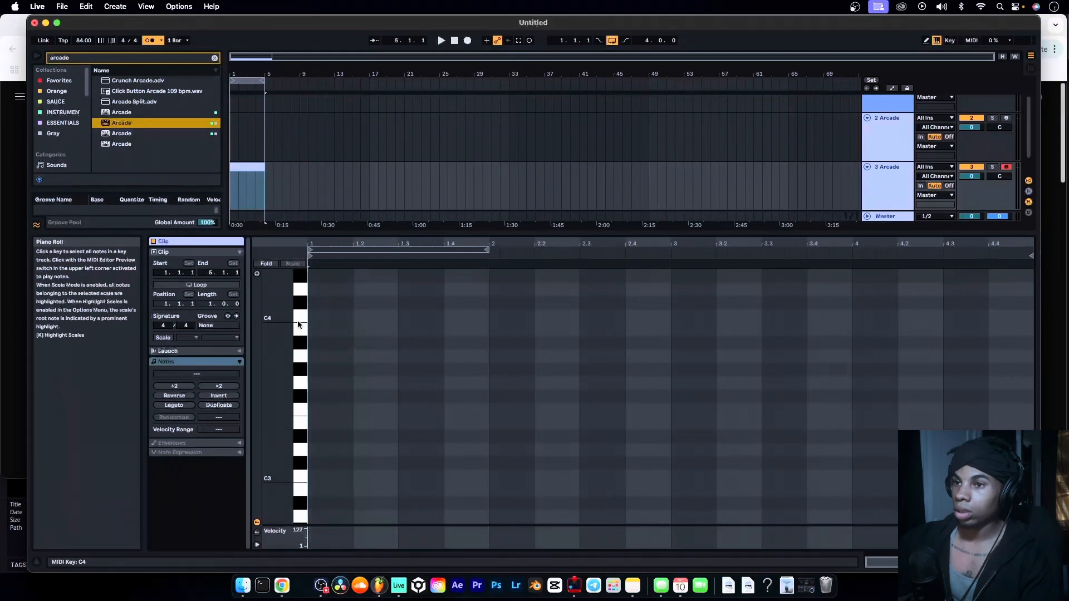
scroll(301, 414, down, 3)
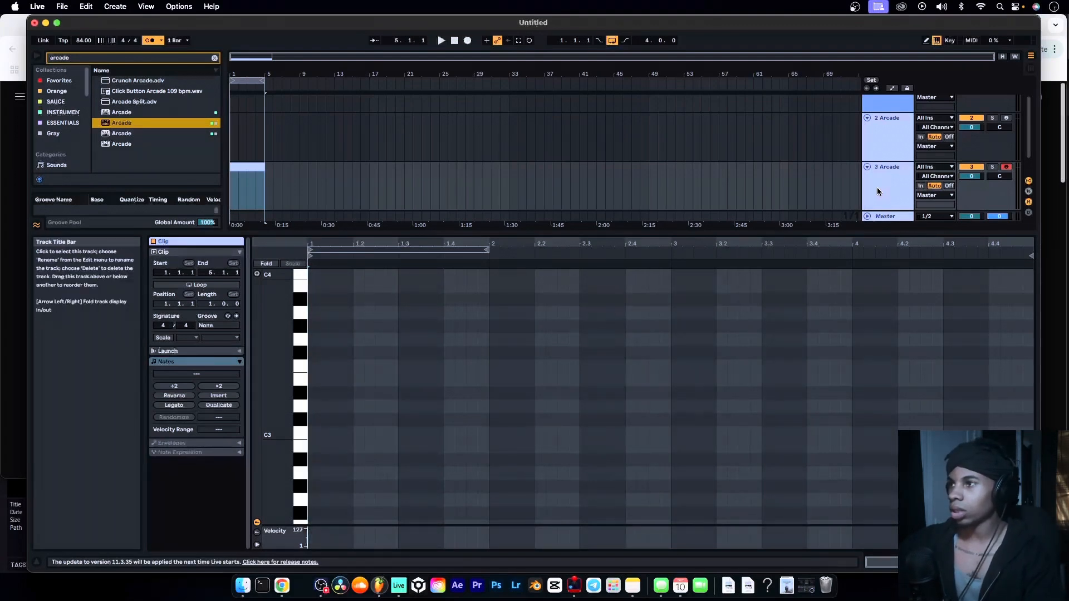
scroll(301, 379, down, 3)
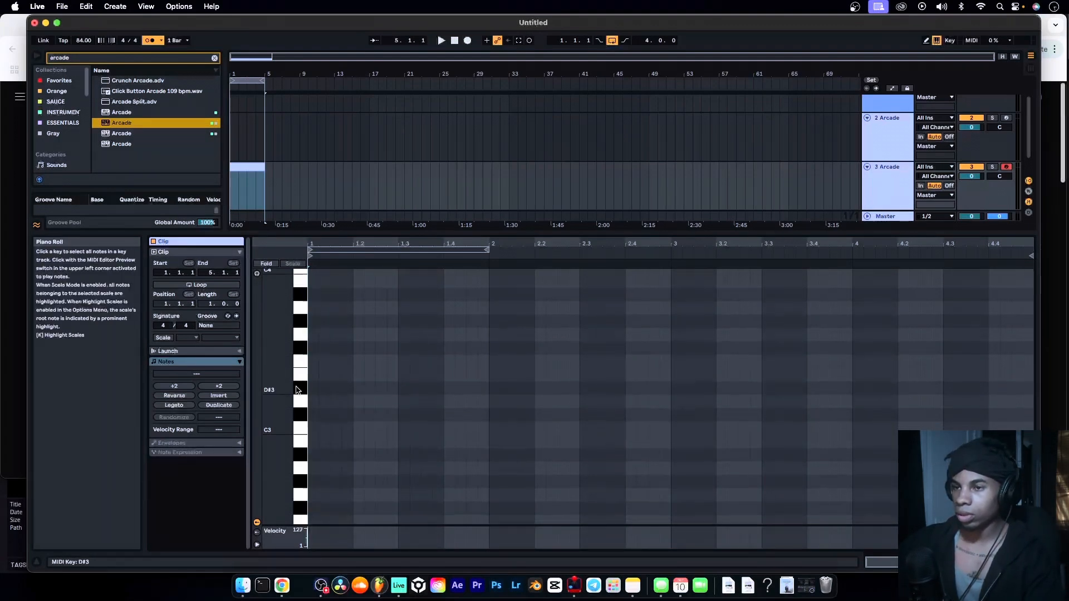
scroll(297, 386, up, 5)
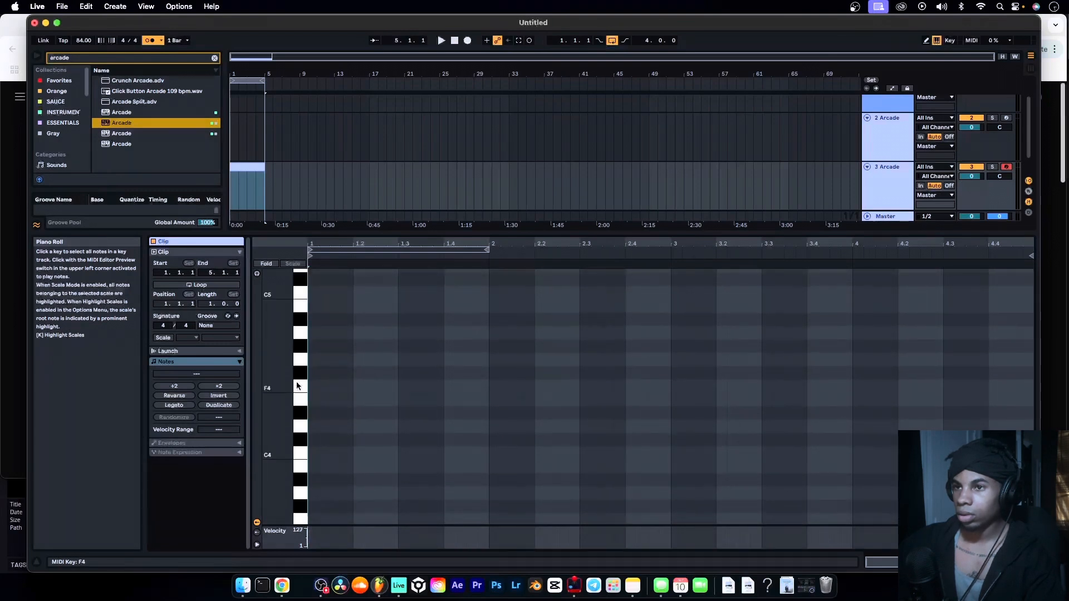
scroll(296, 385, down, 3)
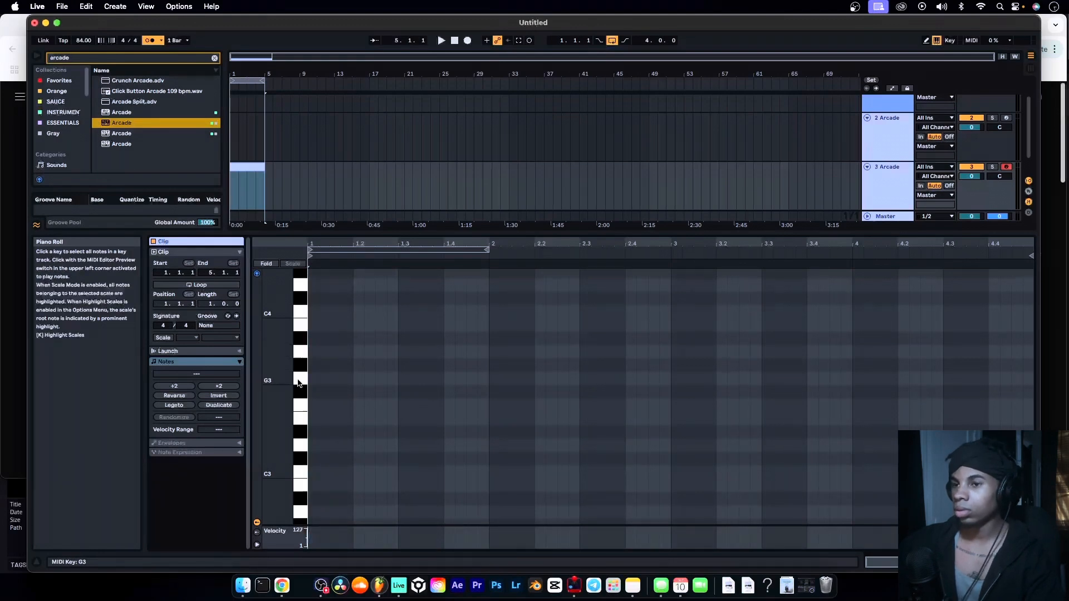
click(299, 382)
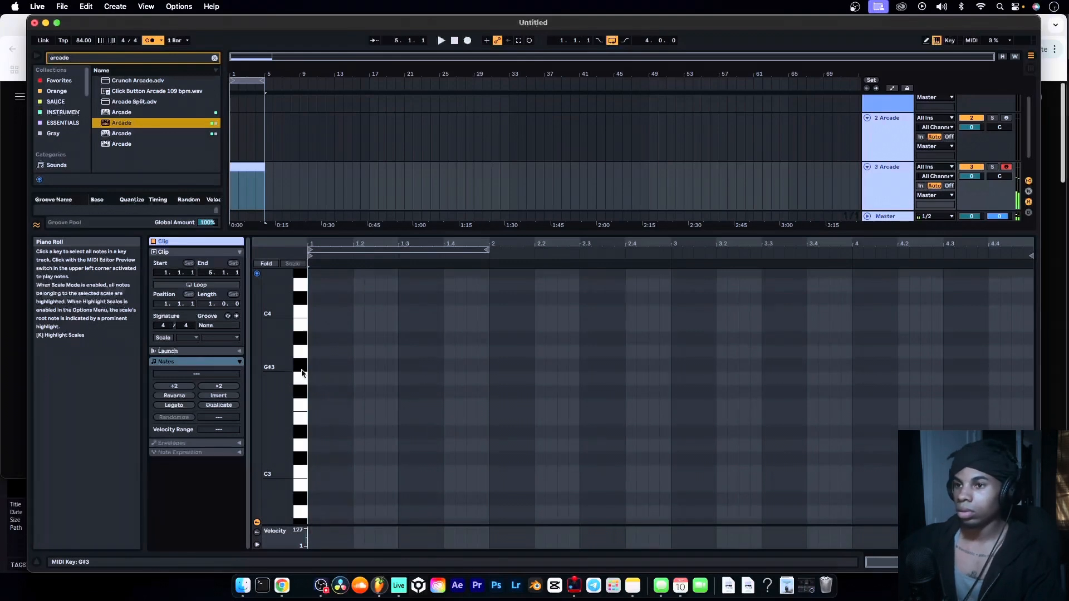
Audition the lower keys and add a one-beat G#2 note at the start of bar 1
scroll(298, 401, down, 3)
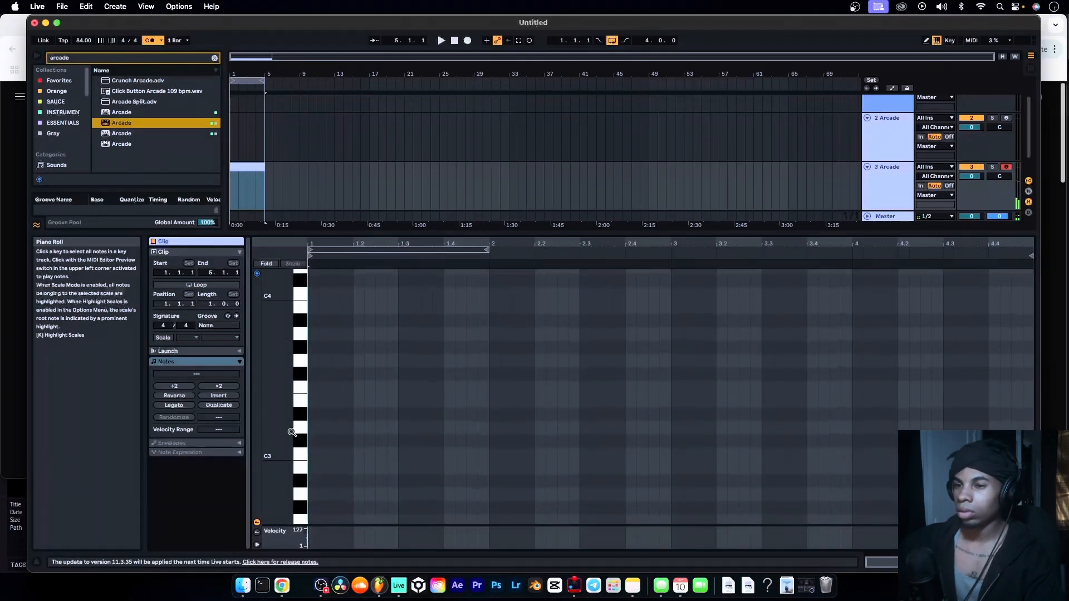
scroll(298, 420, down, 6)
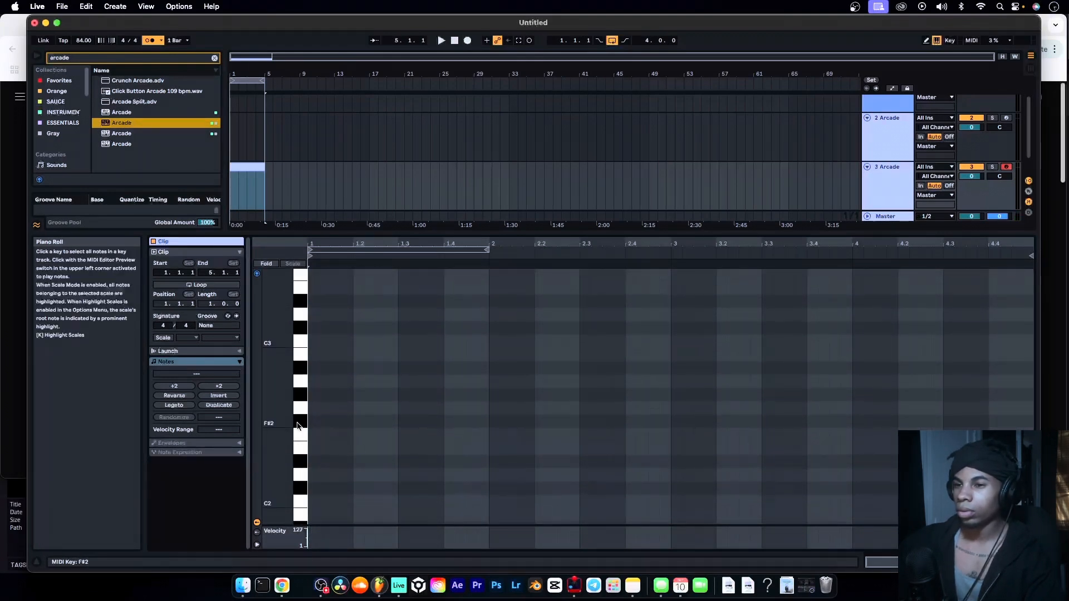
click(300, 391)
double_click(313, 395)
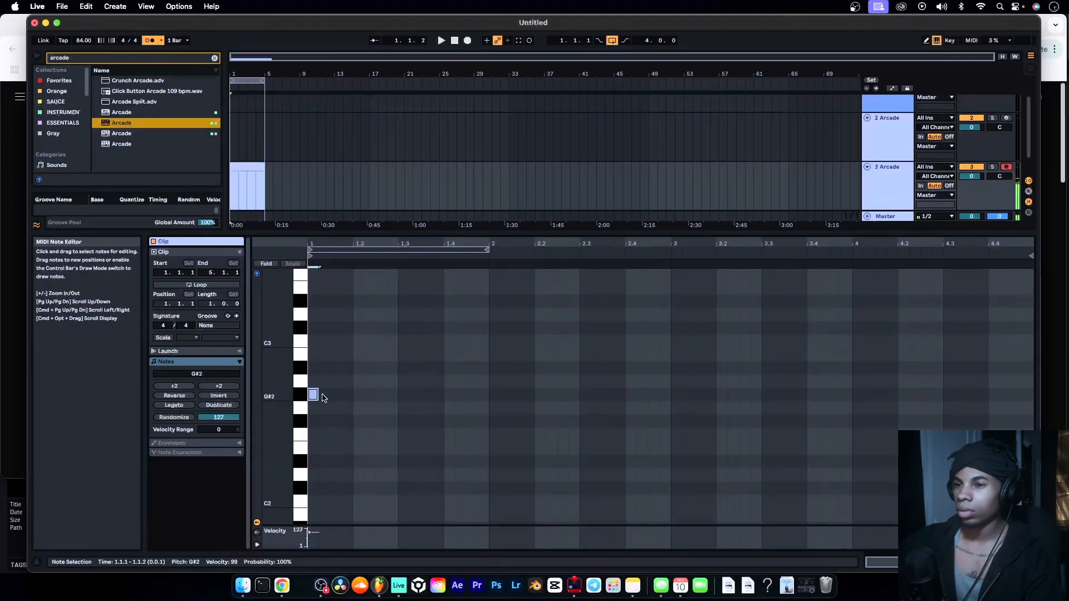
drag(319, 396, 354, 396)
Add a one-beat D#2 note at beat 1.2, directly following the G#2 note
scroll(345, 470, down, 4)
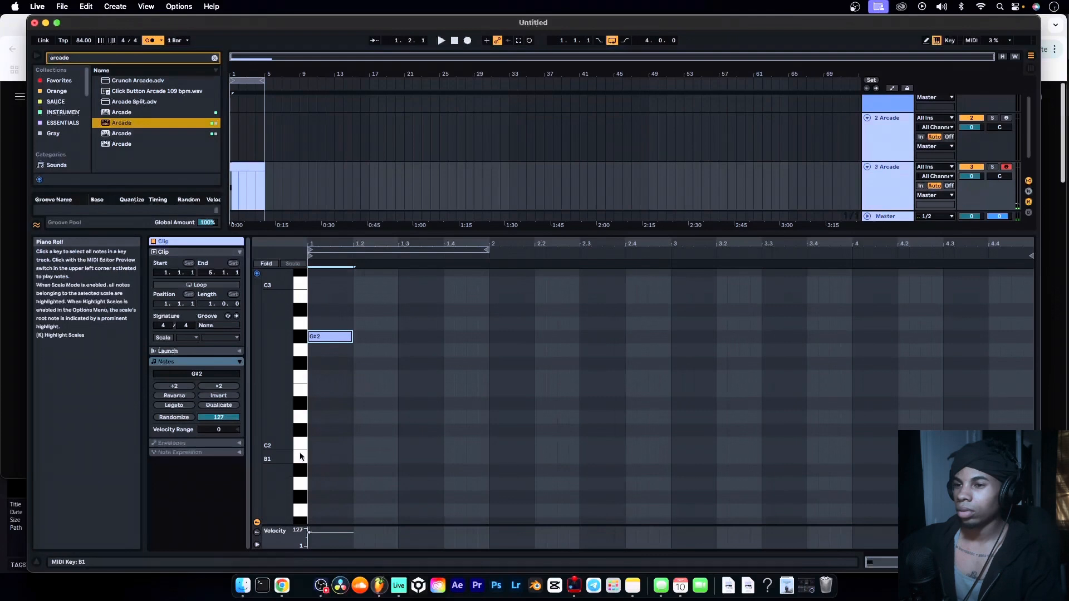
click(300, 406)
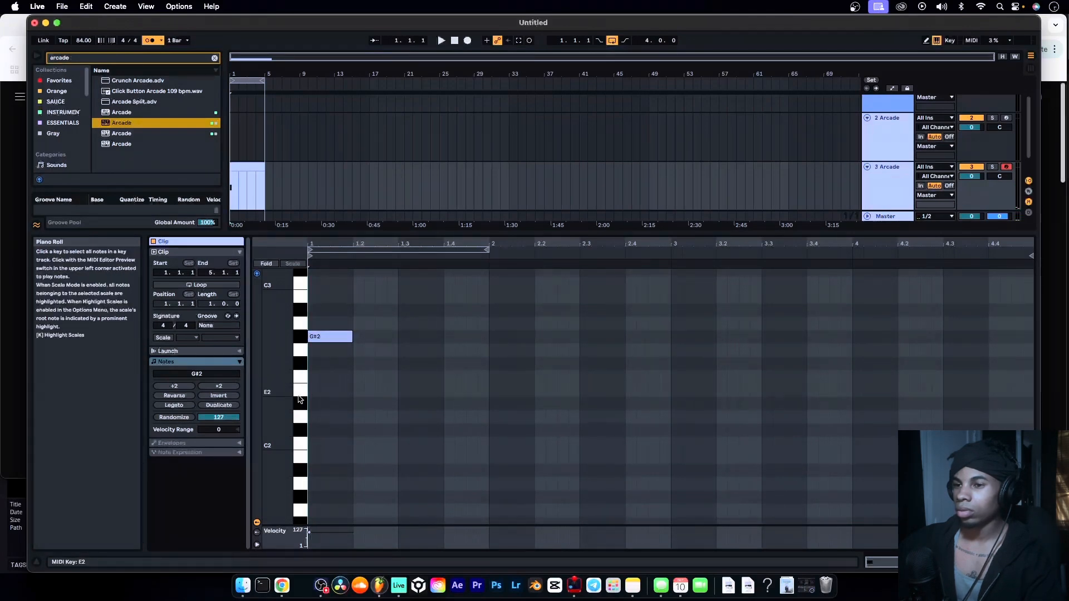
double_click(362, 405)
drag(365, 405, 396, 401)
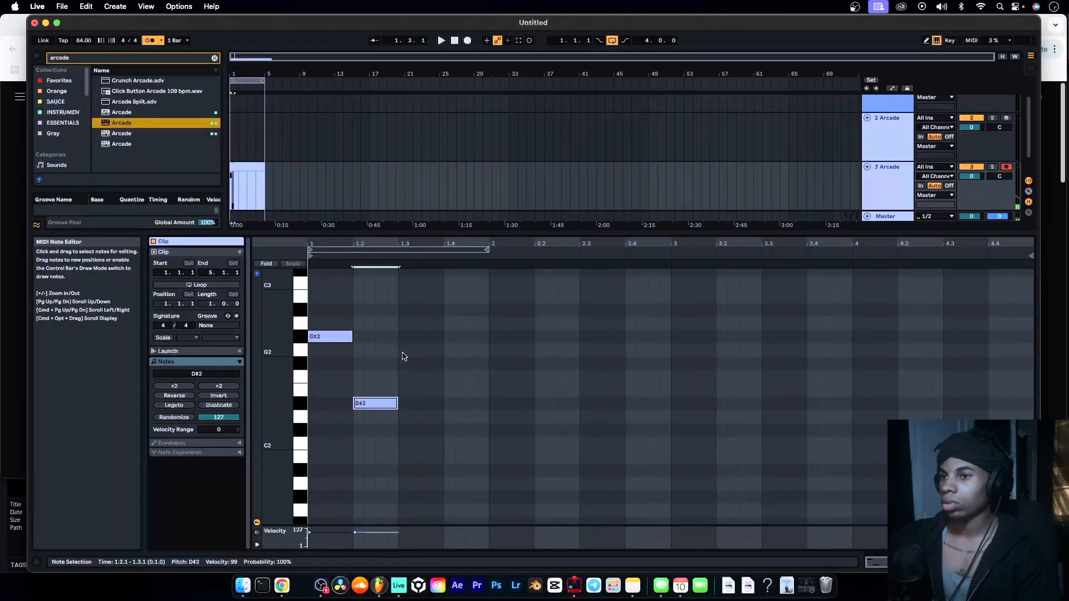
Add one-beat notes B2 at beat 1.3 and D#3 at beat 1.4, and play the four-note phrase
scroll(424, 339, up, 3)
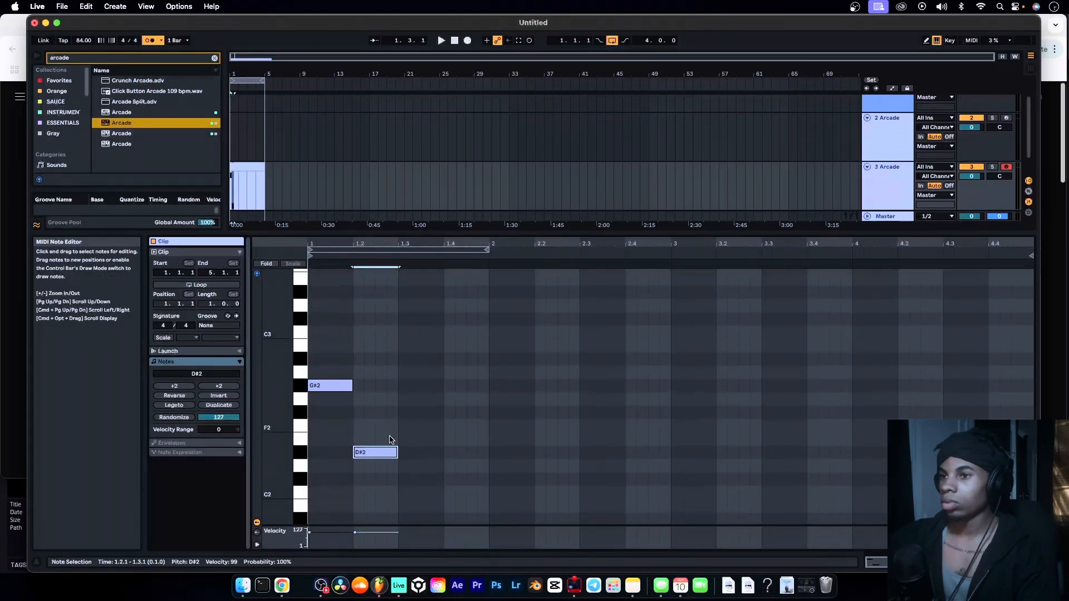
double_click(405, 346)
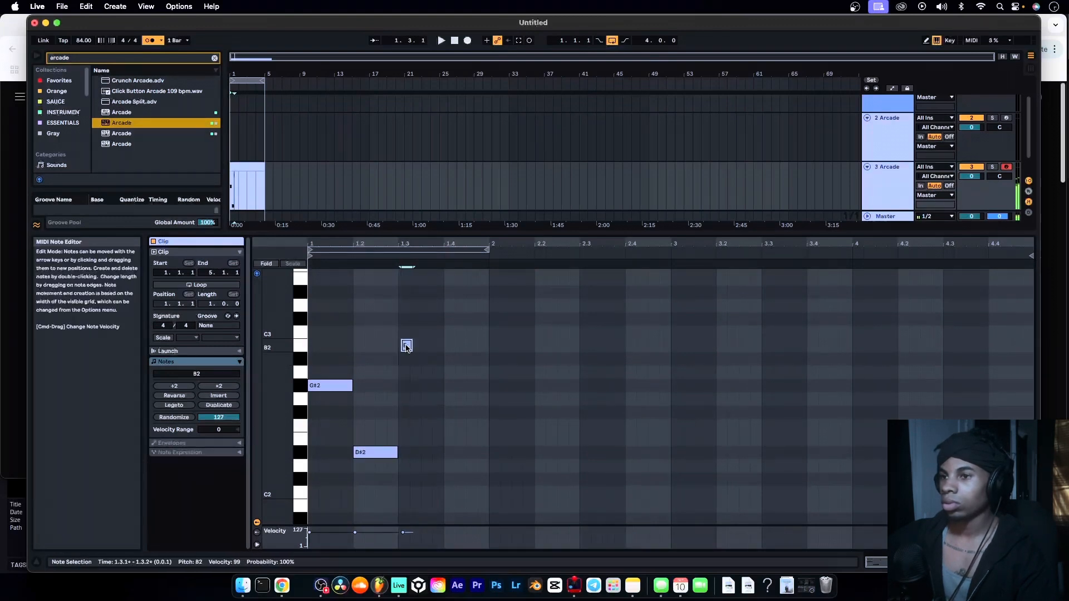
drag(412, 346, 443, 345)
click(451, 304)
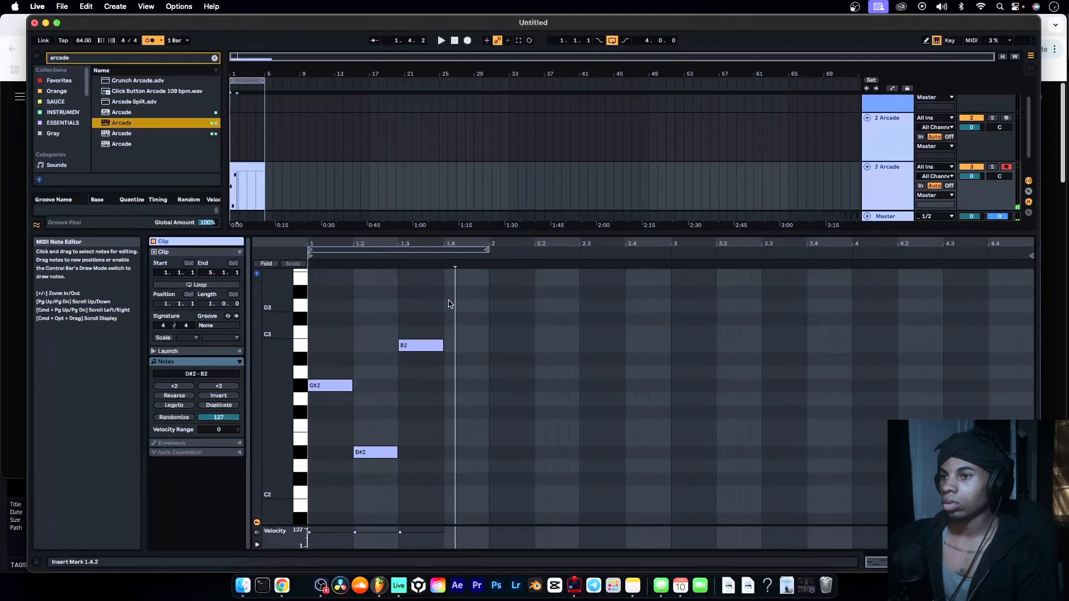
double_click(448, 304)
drag(450, 305, 489, 291)
key(space)
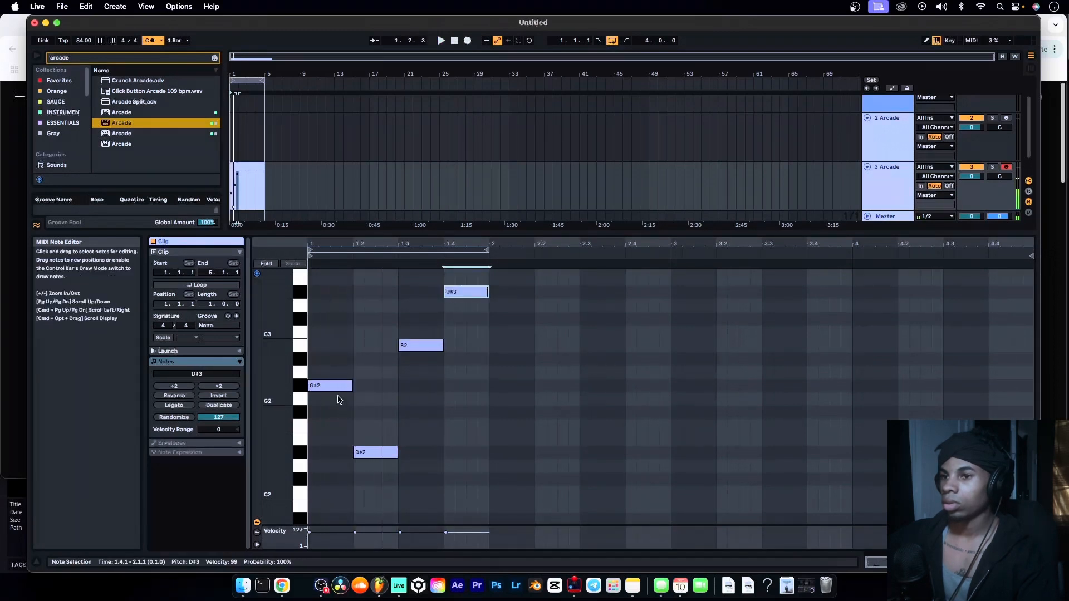
Shorten G#2, D#2 and B2 to consecutive half-beat notes from bar 1, and make D#3 run from 1.2.3 to 1.4
drag(352, 385, 329, 385)
drag(370, 455, 352, 453)
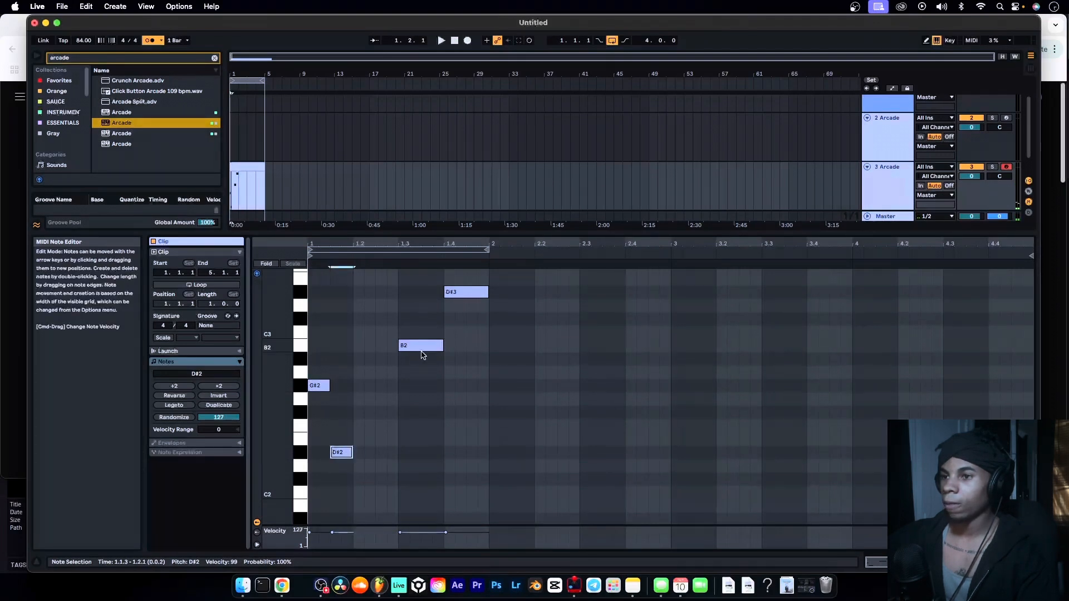
drag(422, 347, 374, 345)
drag(468, 295, 398, 293)
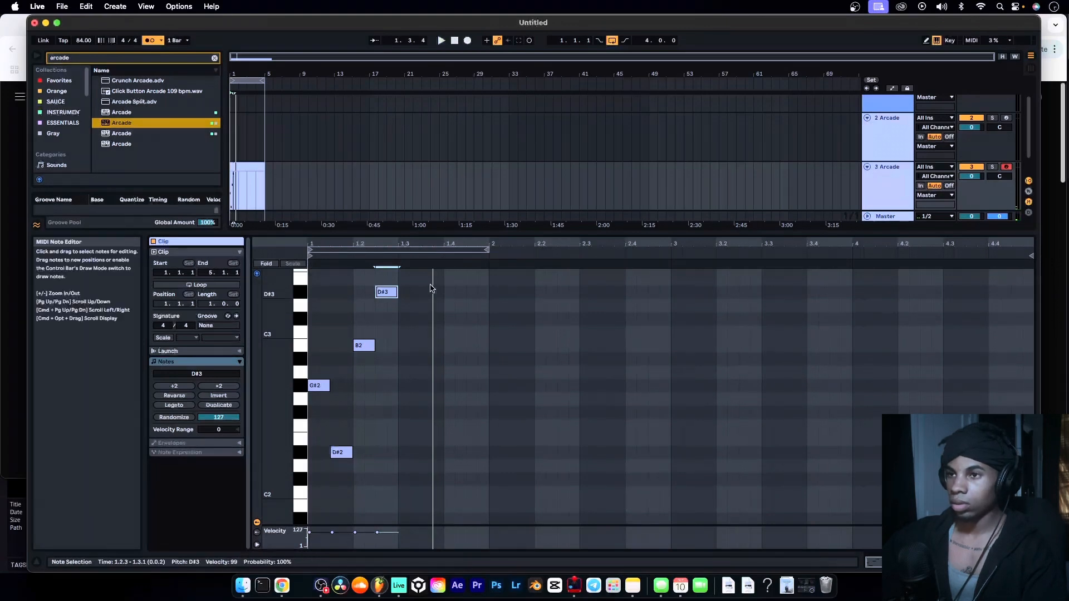
drag(401, 290, 444, 290)
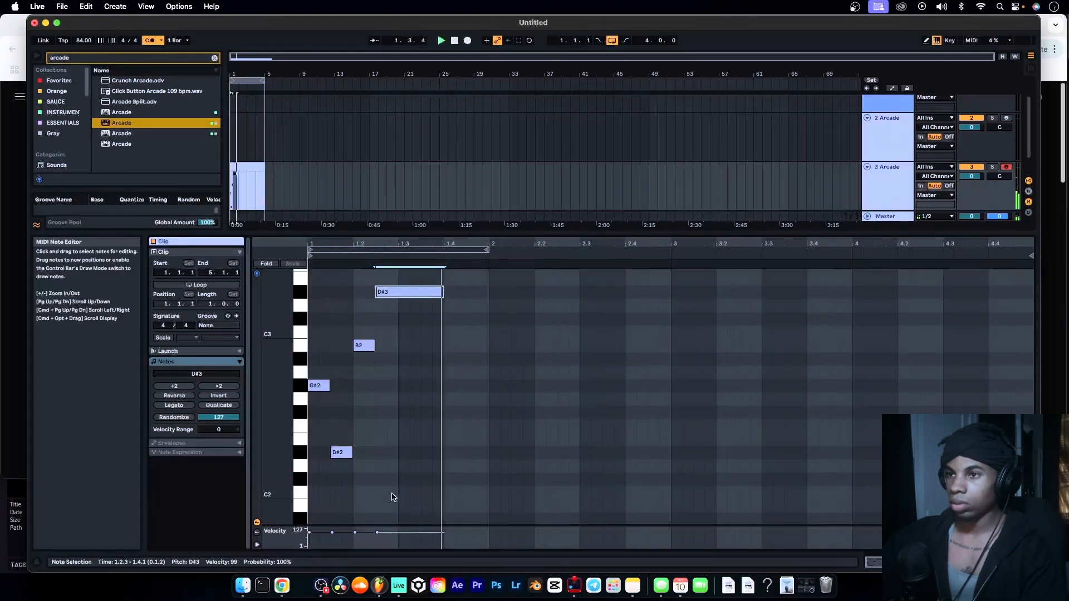
Switch to Chrome and replay the Title Theme passage from about 1:03 to 1:07 in short stretches
click(282, 586)
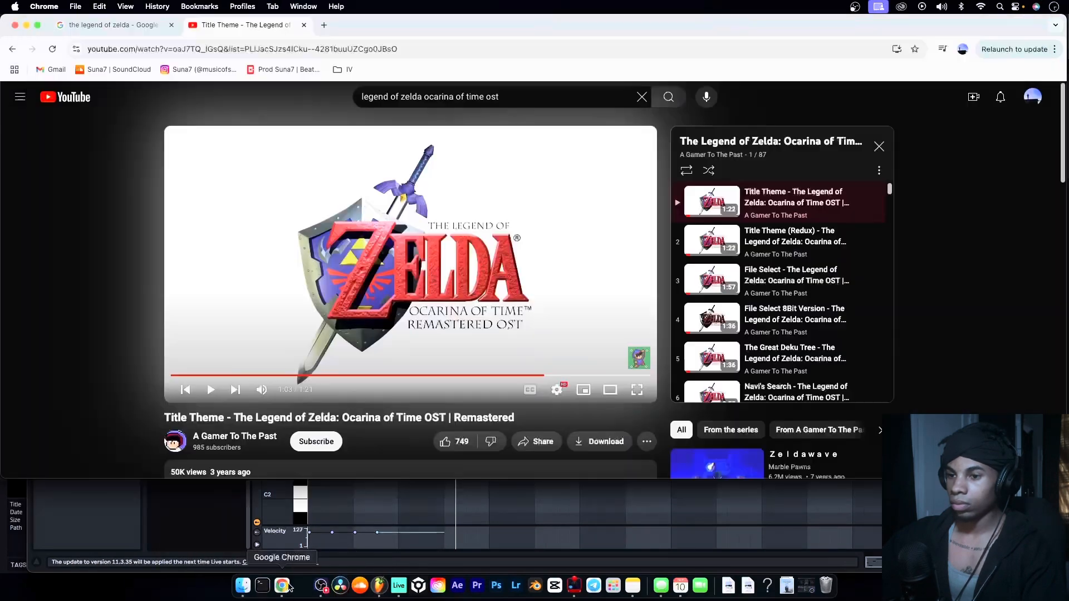
click(495, 284)
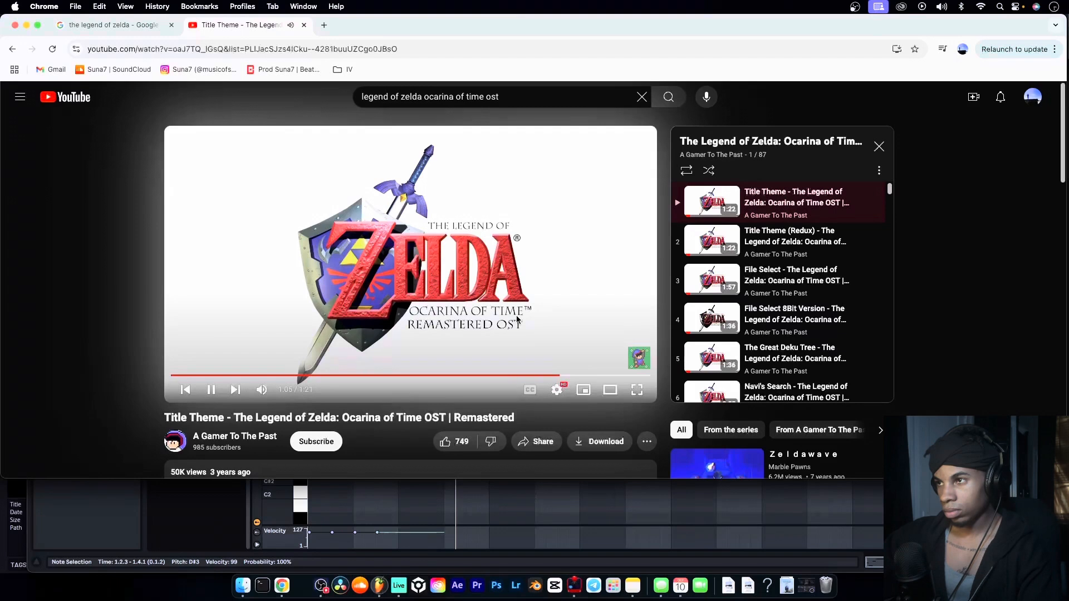
click(518, 320)
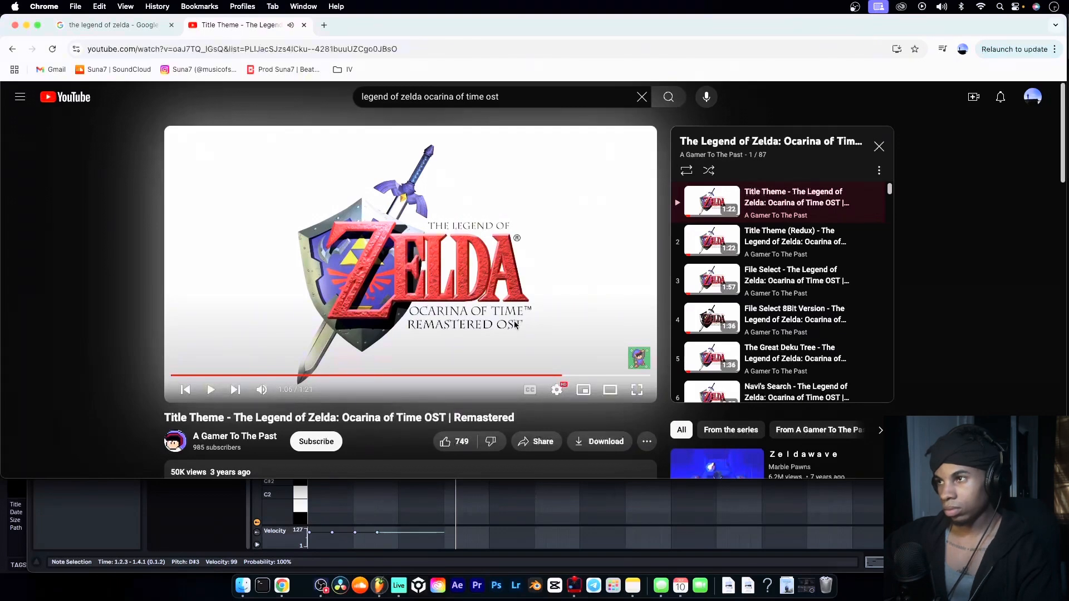
click(515, 325)
click(534, 332)
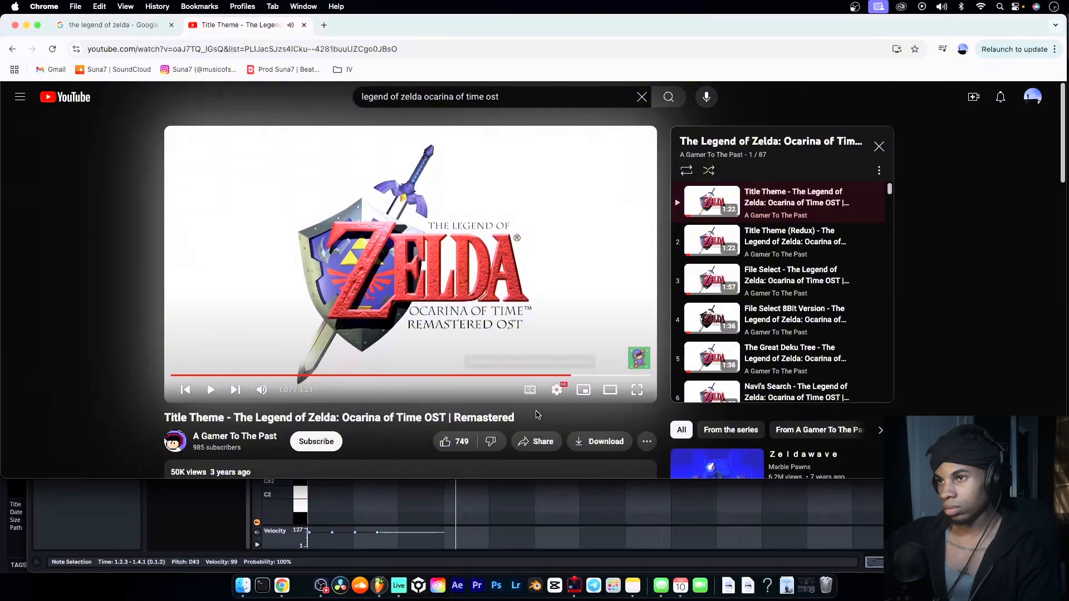
Switch back to Ableton Live, audition the existing notes and add a one-beat A#2 note at beat 1.4
click(492, 510)
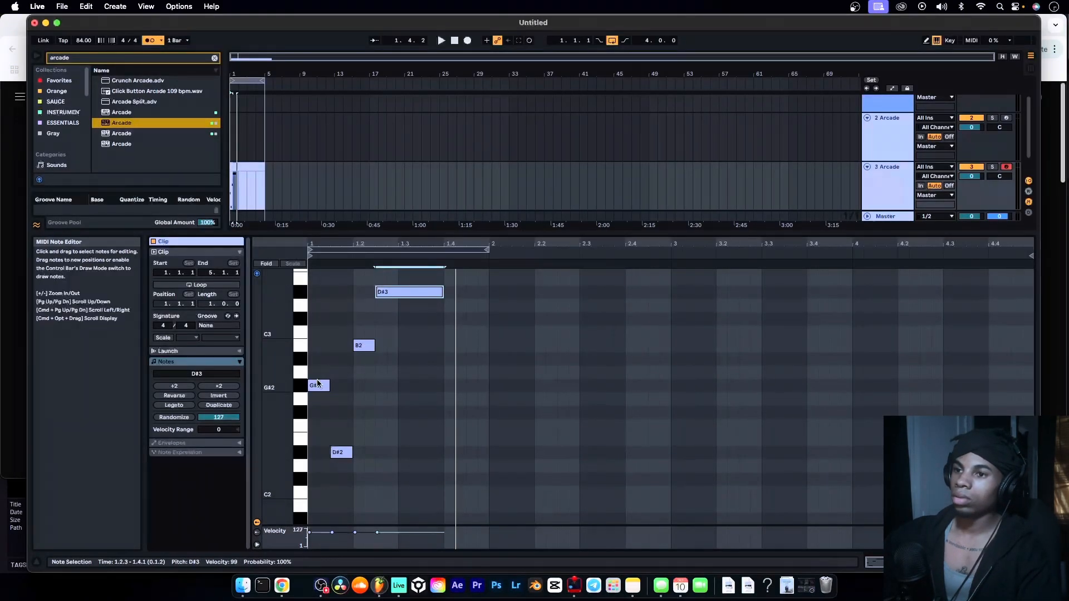
click(363, 345)
click(423, 292)
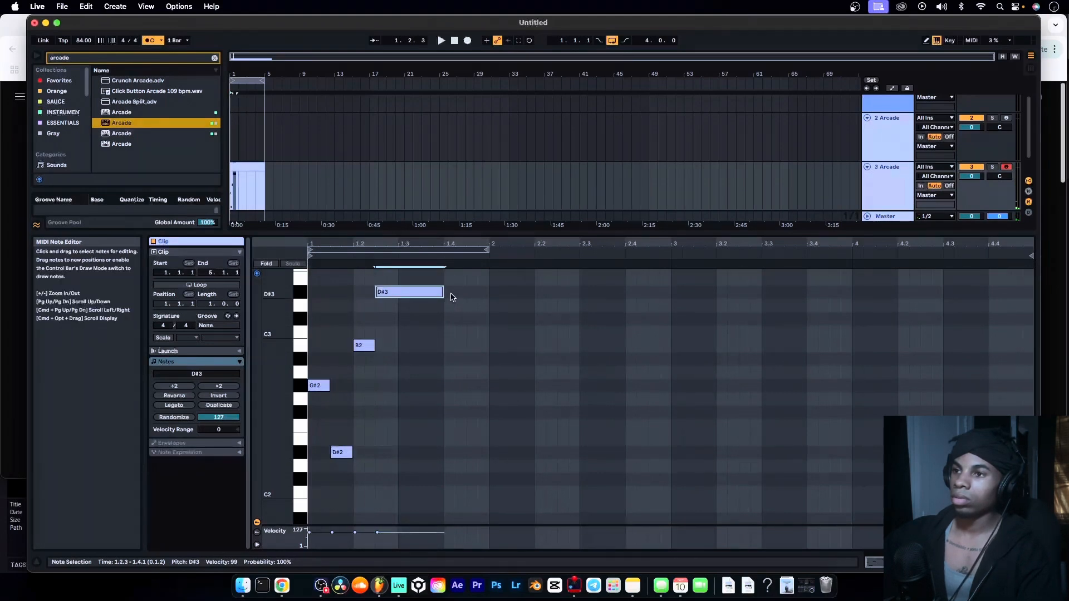
scroll(453, 303, up, 3)
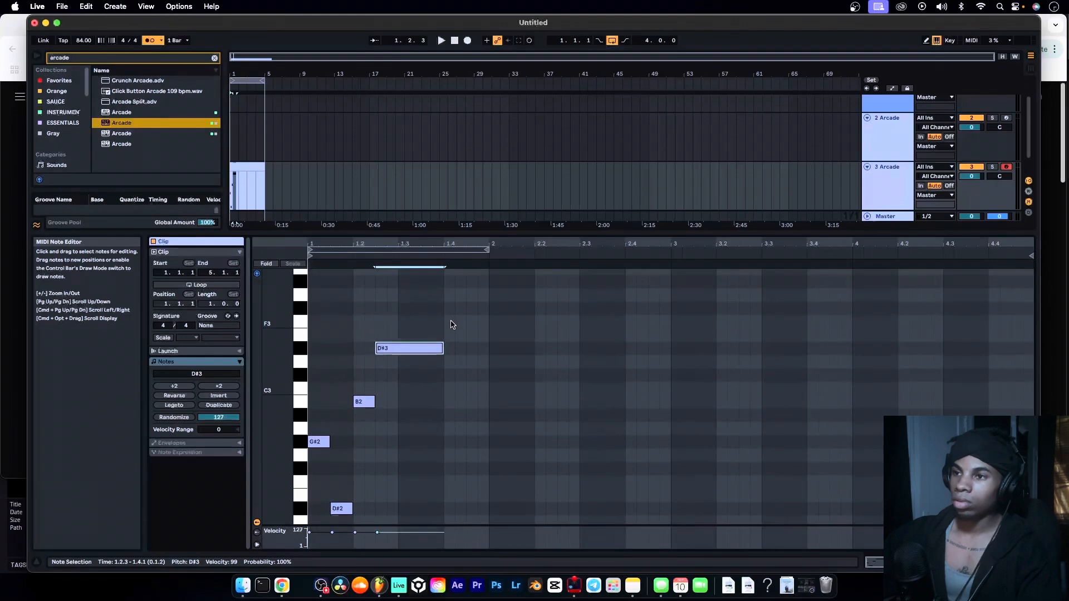
double_click(451, 310)
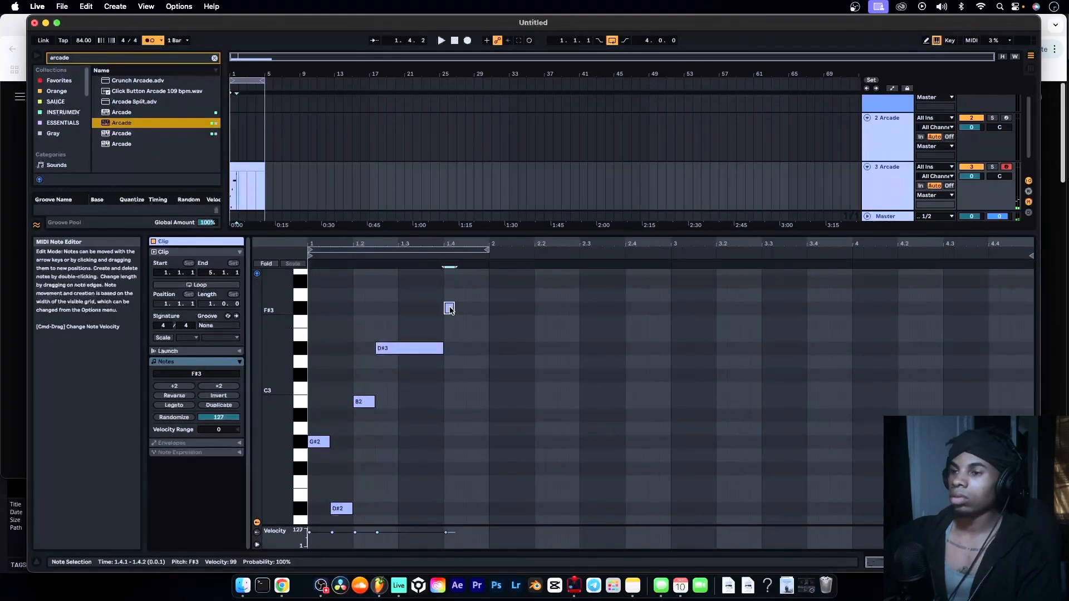
drag(450, 310, 453, 330)
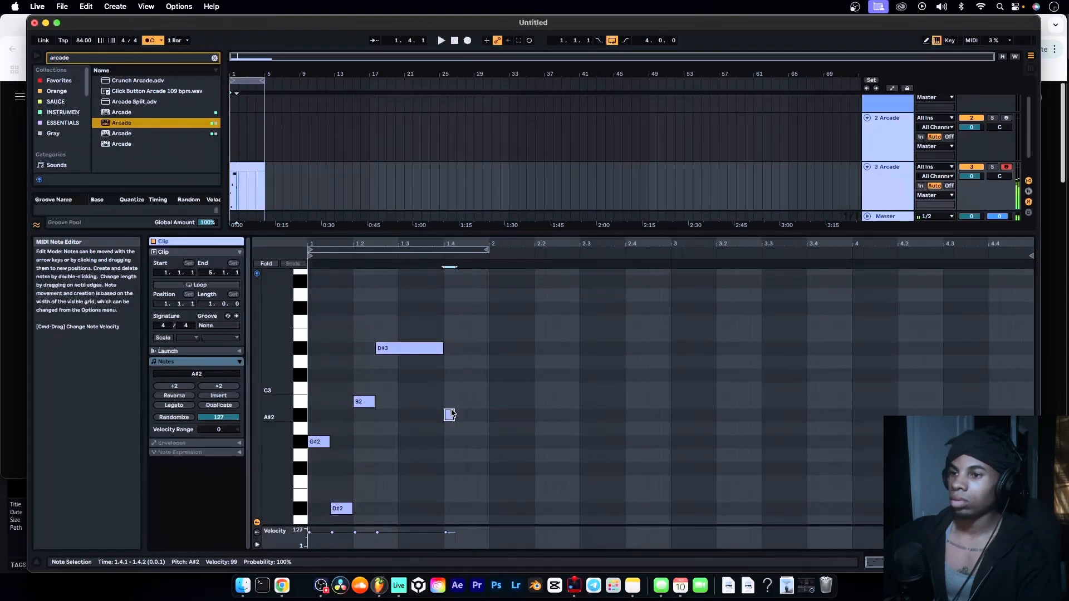
drag(452, 415, 489, 415)
Add one-beat notes D3 at 2.1, G2 at 2.2 and A#2 at 2.3, and play back the phrase
click(494, 374)
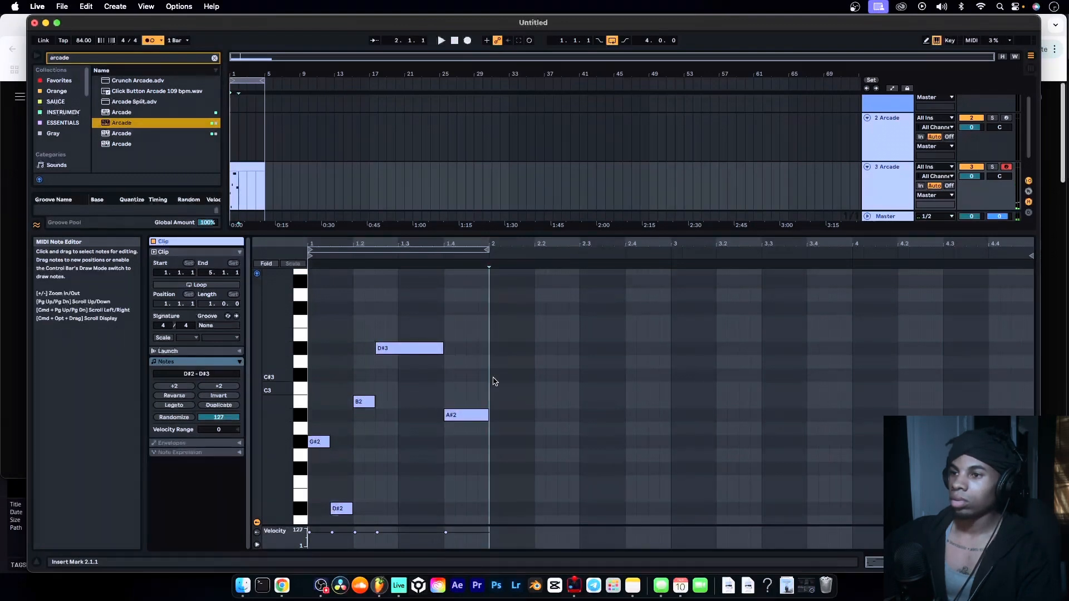
double_click(495, 362)
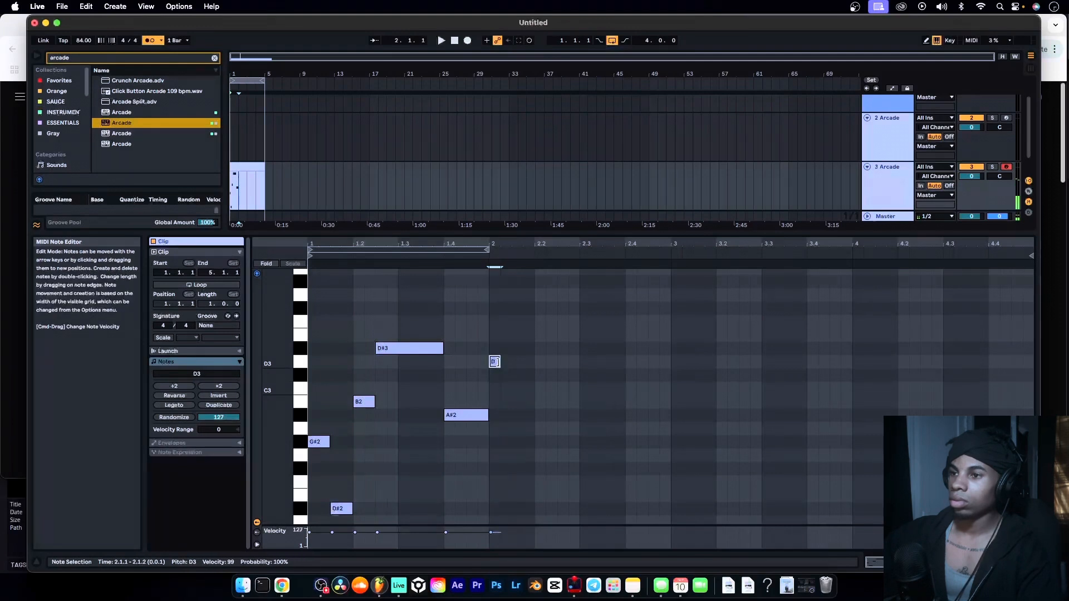
drag(513, 362, 535, 362)
click(546, 451)
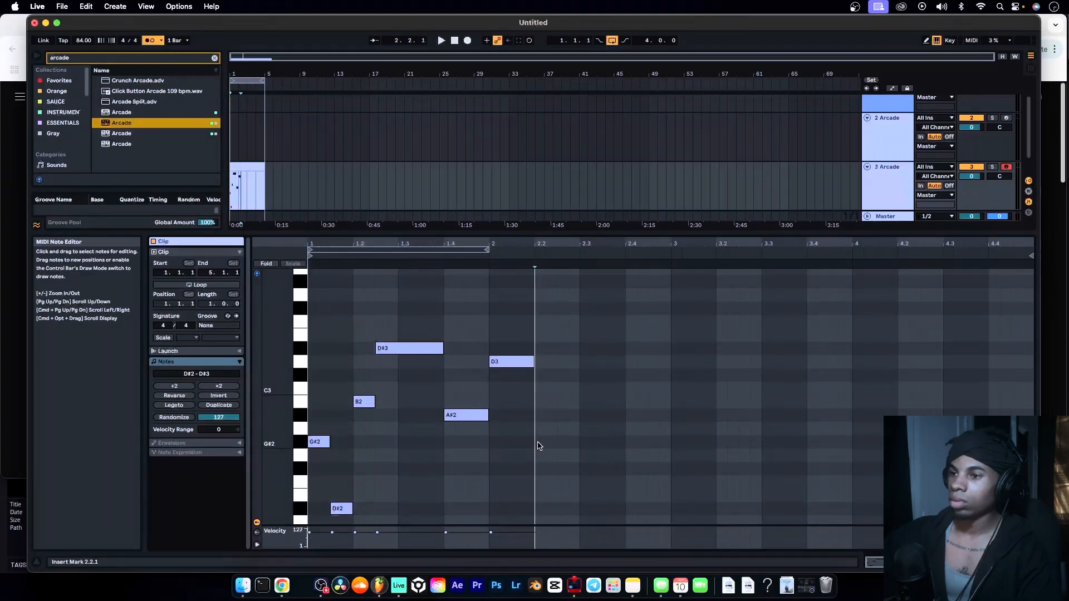
double_click(538, 445)
drag(539, 446, 625, 415)
click(587, 427)
double_click(584, 434)
key(space)
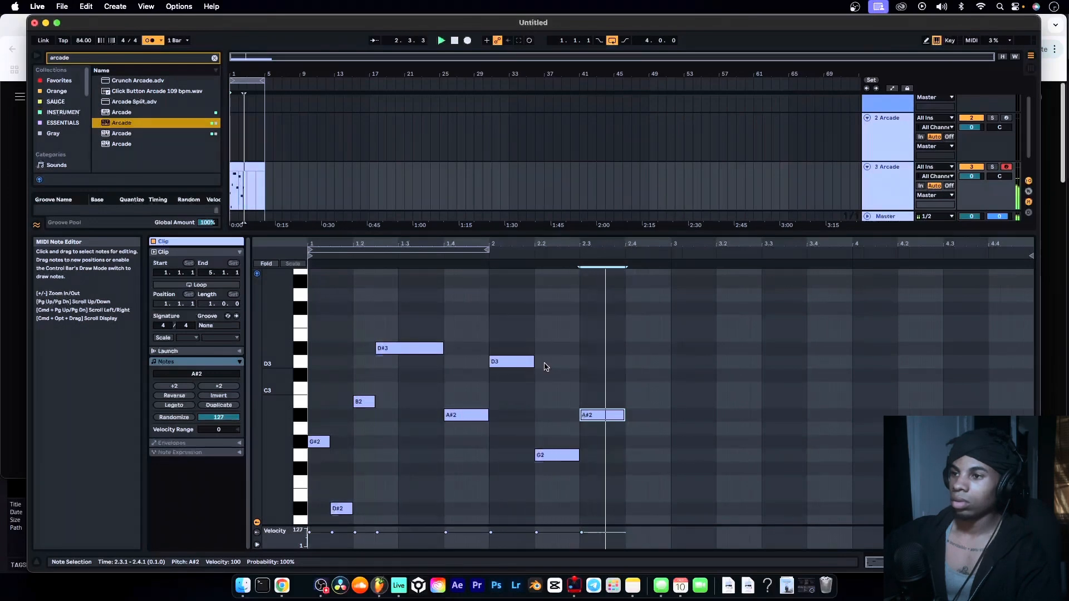
key(space)
Move the last four notes, A#2, D3, G2 and A#2, one beat later to start at bar 2, and play them
drag(480, 344, 660, 474)
click(471, 413)
drag(471, 412, 515, 415)
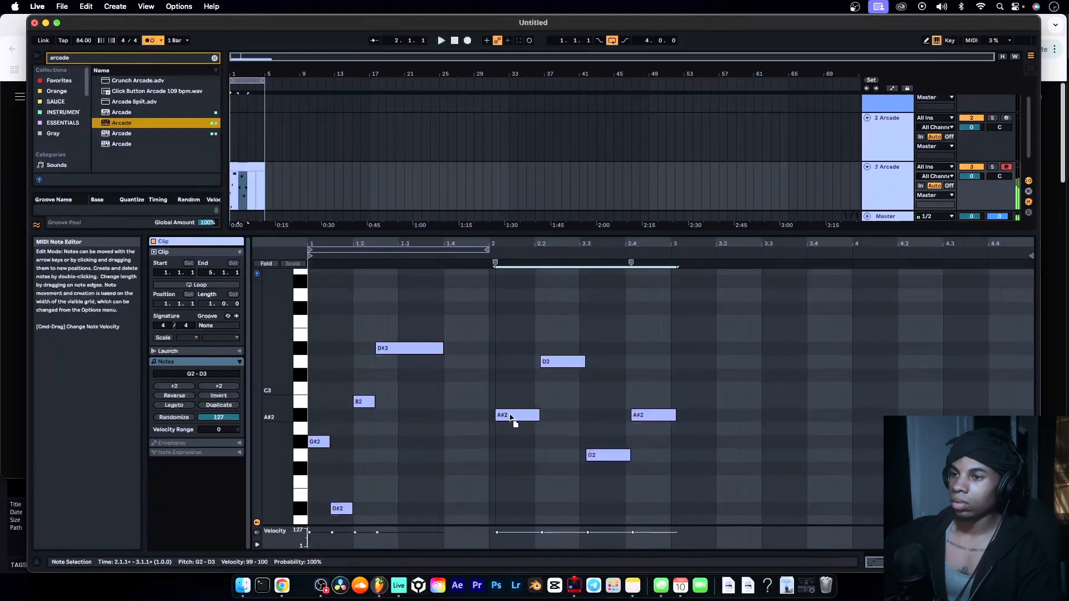
key(space)
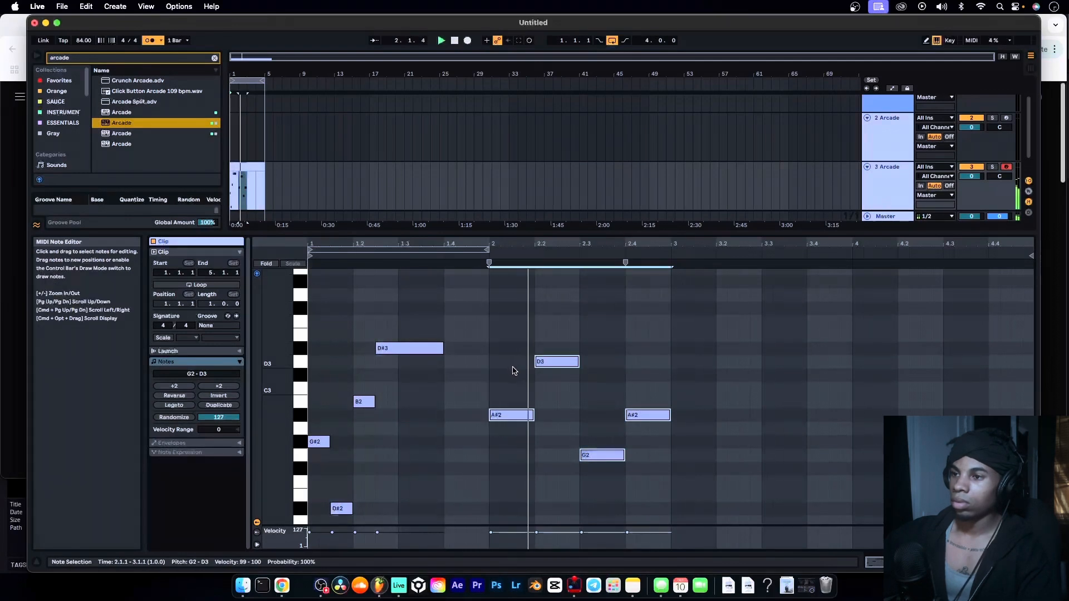
Shorten the four notes in bar 2 to half a beat each, line them up back to back from 2.1, and play the phrase
key(space)
click(535, 412)
drag(535, 413, 503, 416)
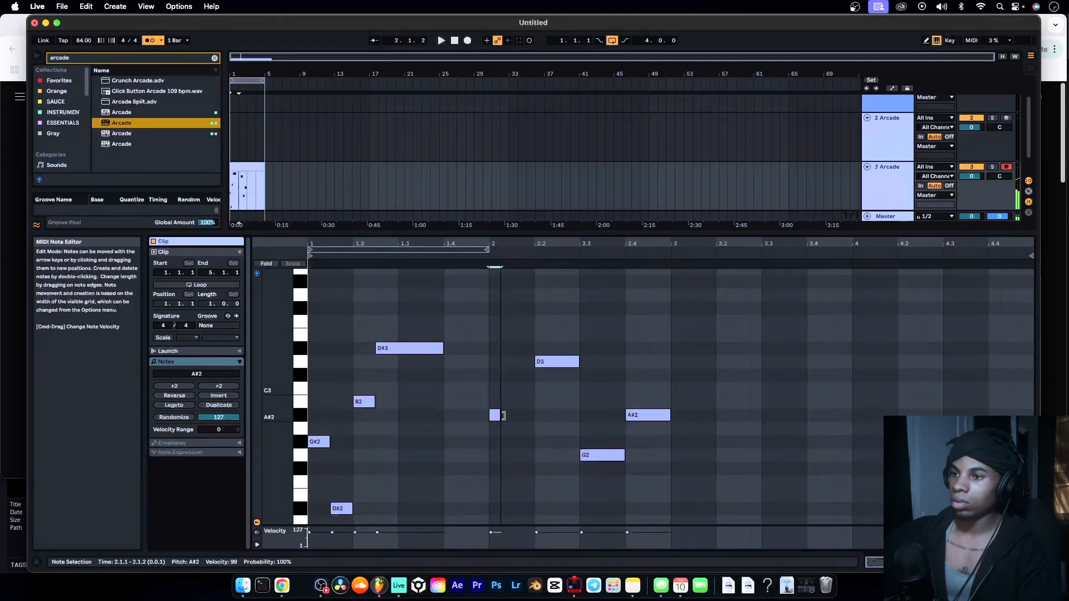
drag(541, 362, 518, 362)
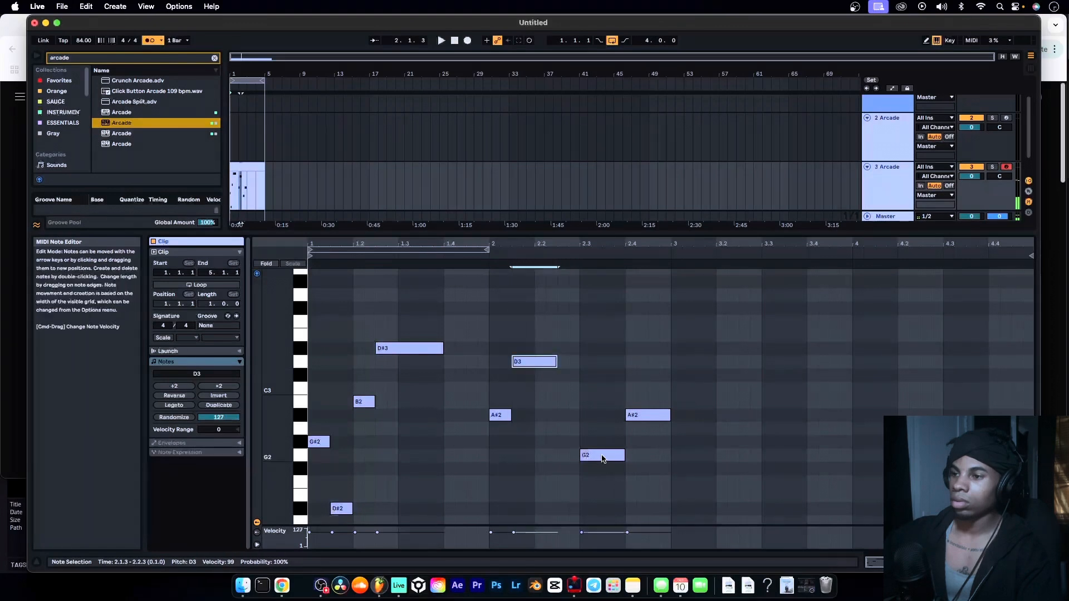
drag(606, 456, 553, 457)
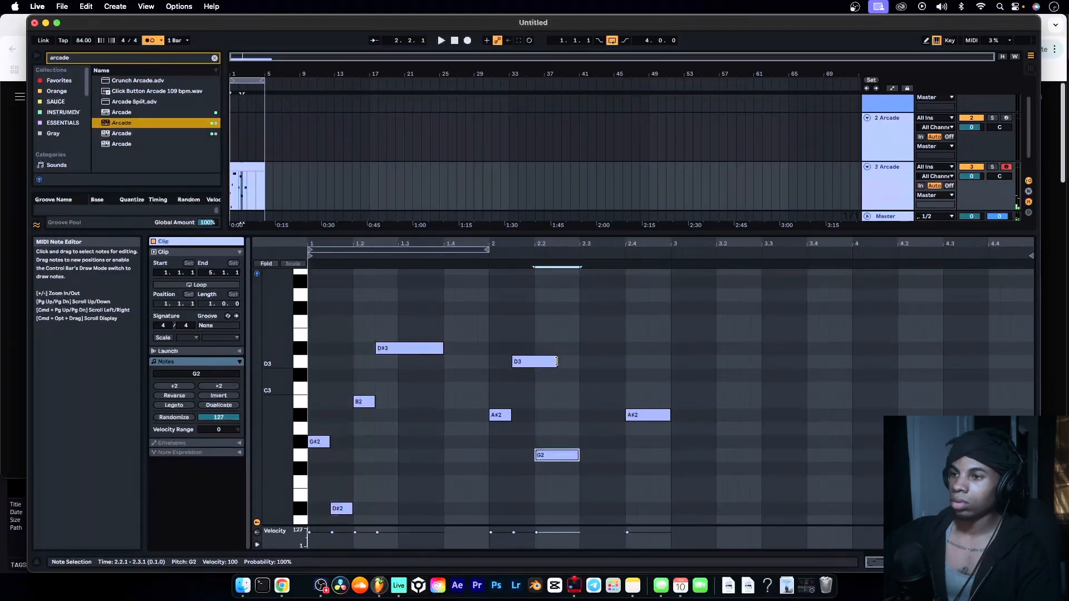
drag(556, 362, 534, 362)
drag(578, 454, 556, 452)
drag(641, 416, 579, 417)
key(space)
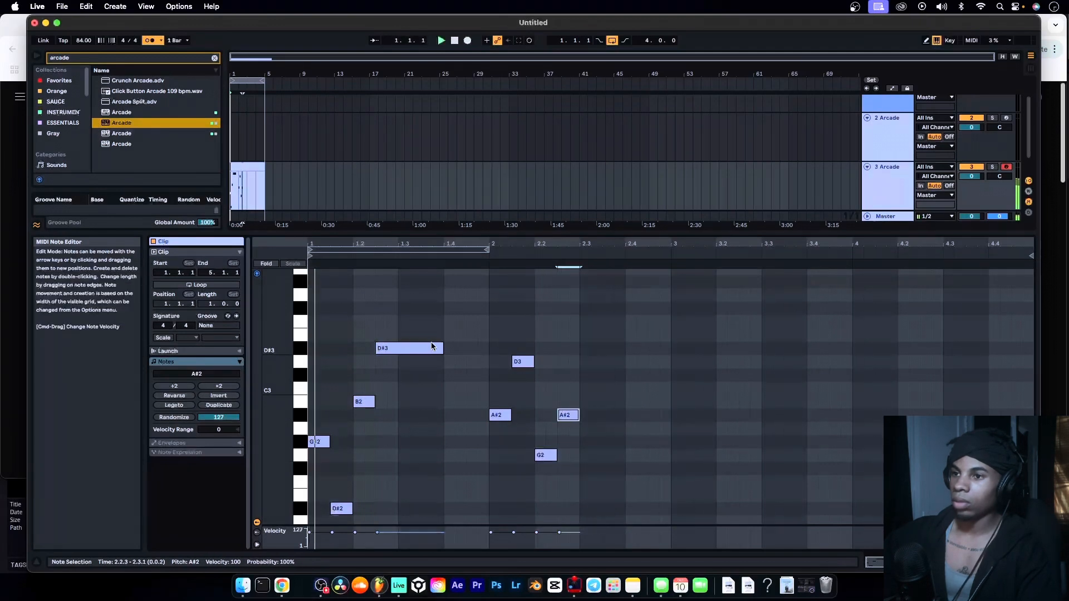
Lengthen the D#3 note to the start of bar 2 and the last A#2 note to the start of bar 3
drag(442, 348, 490, 350)
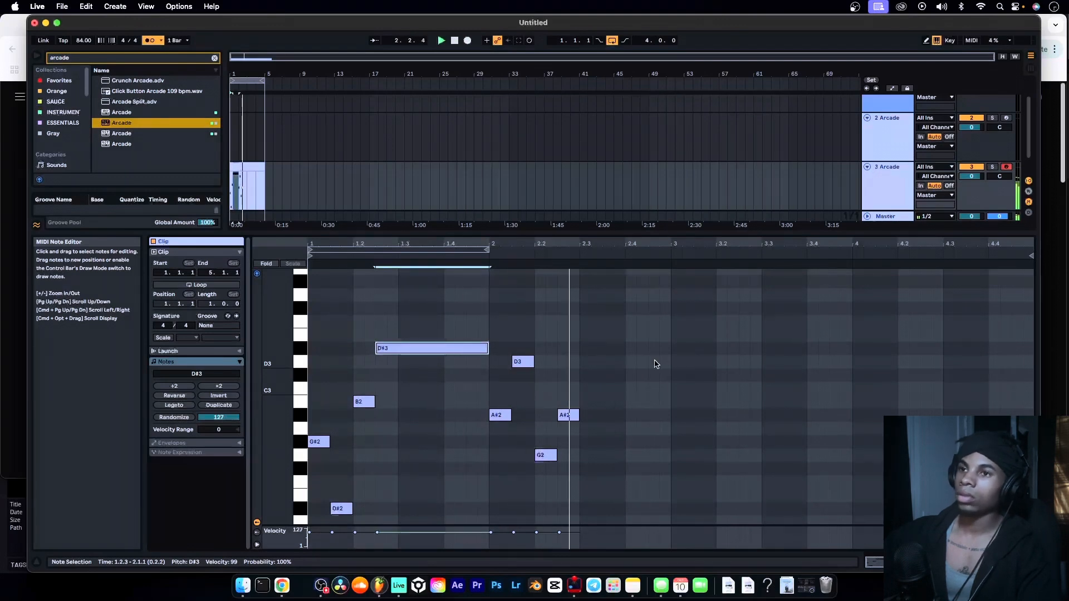
click(577, 415)
drag(577, 415, 670, 415)
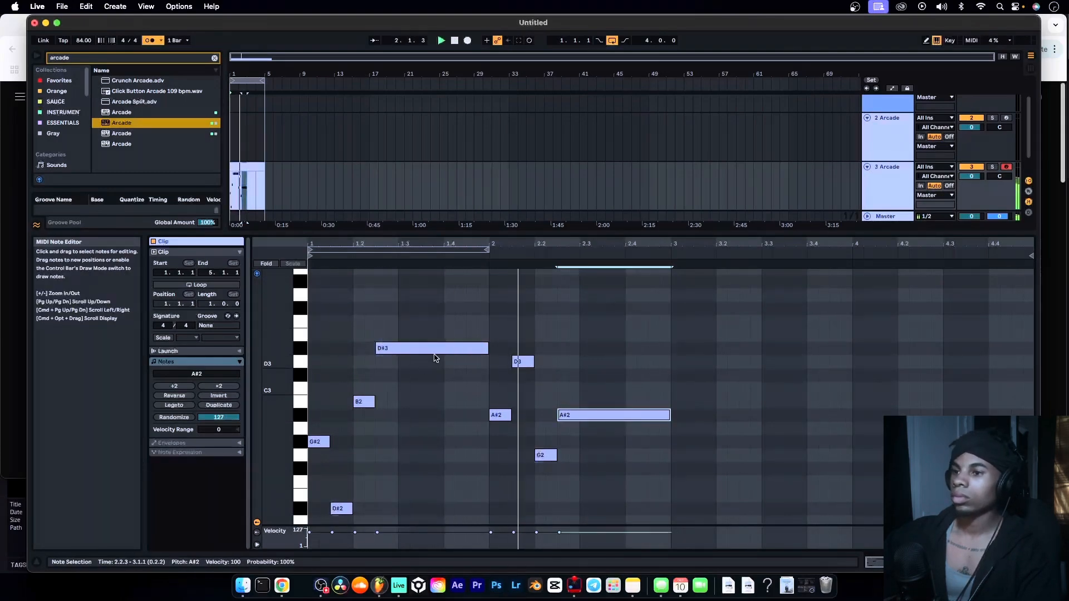
Change the note at beat 1.2 to C3 and the long note after it to D#3, and play back the phrase
click(291, 591)
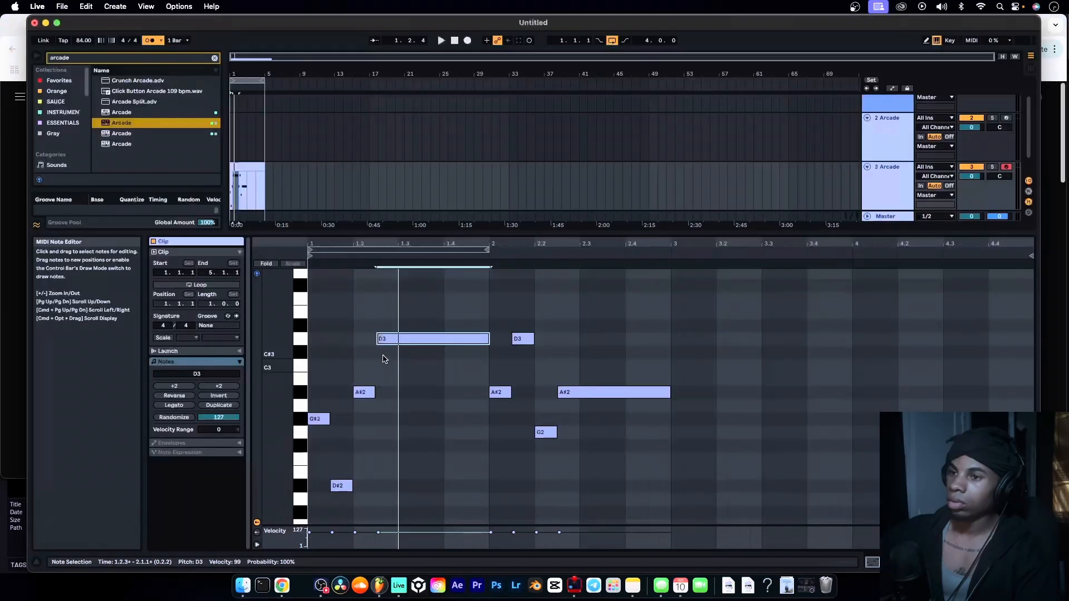
click(365, 393)
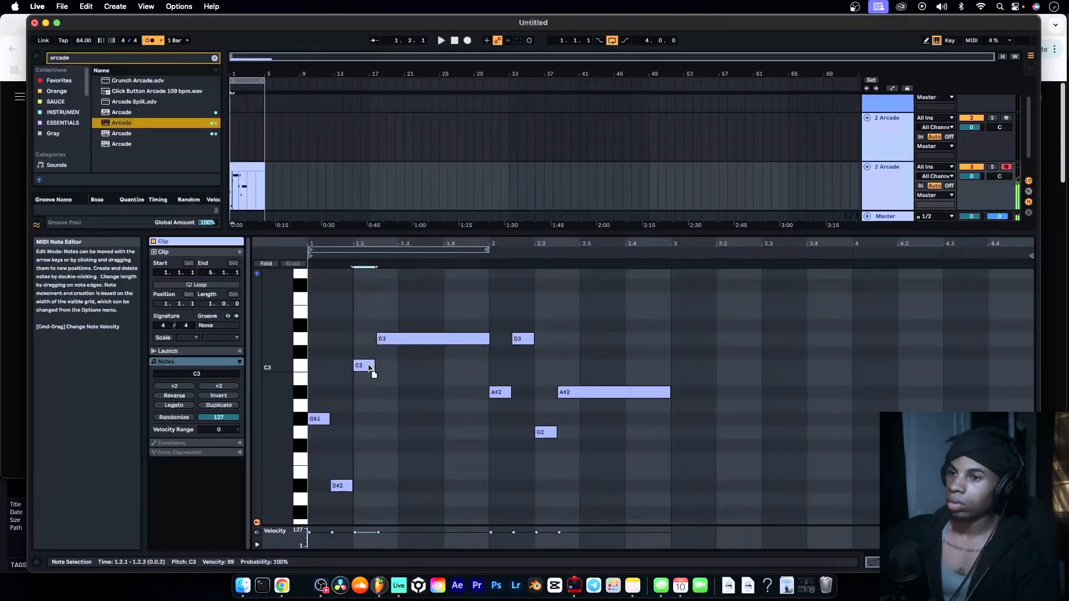
mouse_move(383, 345)
mouse_down()
mouse_move(399, 316)
mouse_move(396, 330)
mouse_up()
key(space)
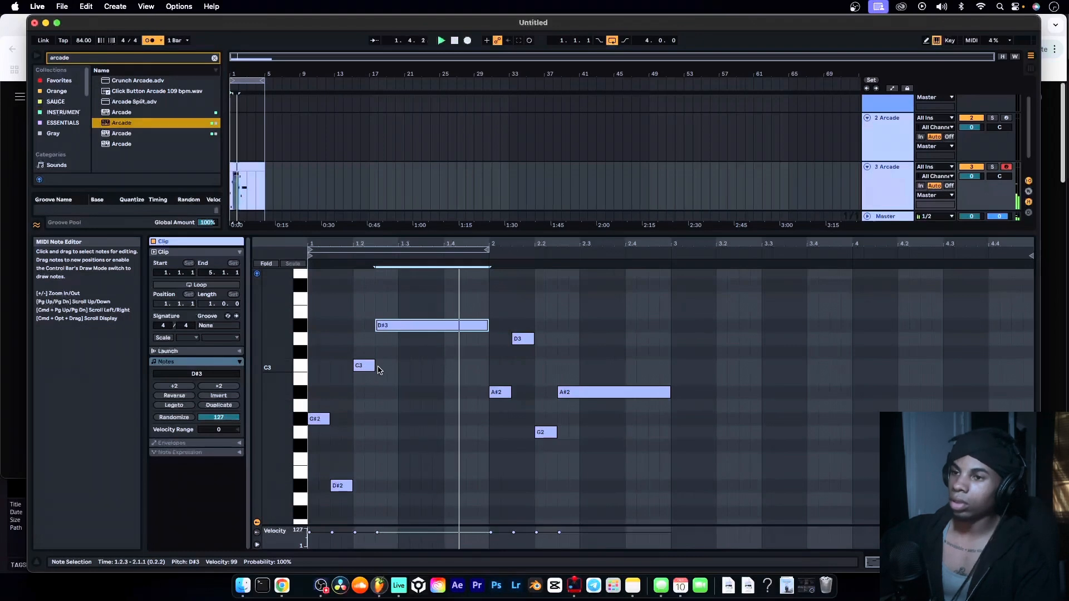
Quantize all the notes in the piano clip and play it back from the start
key(super+a)
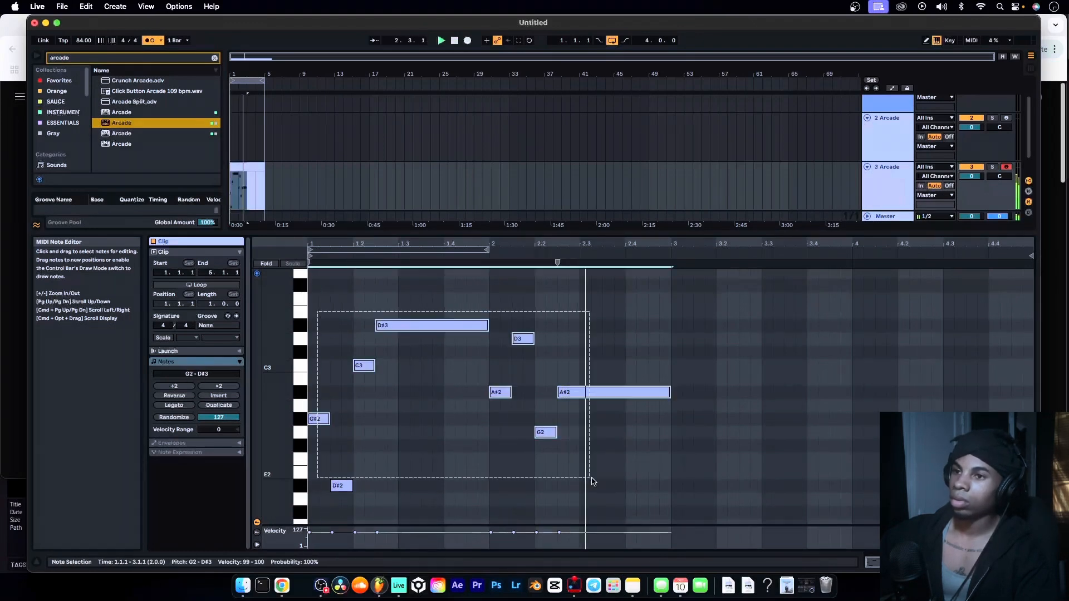
right_click(722, 357)
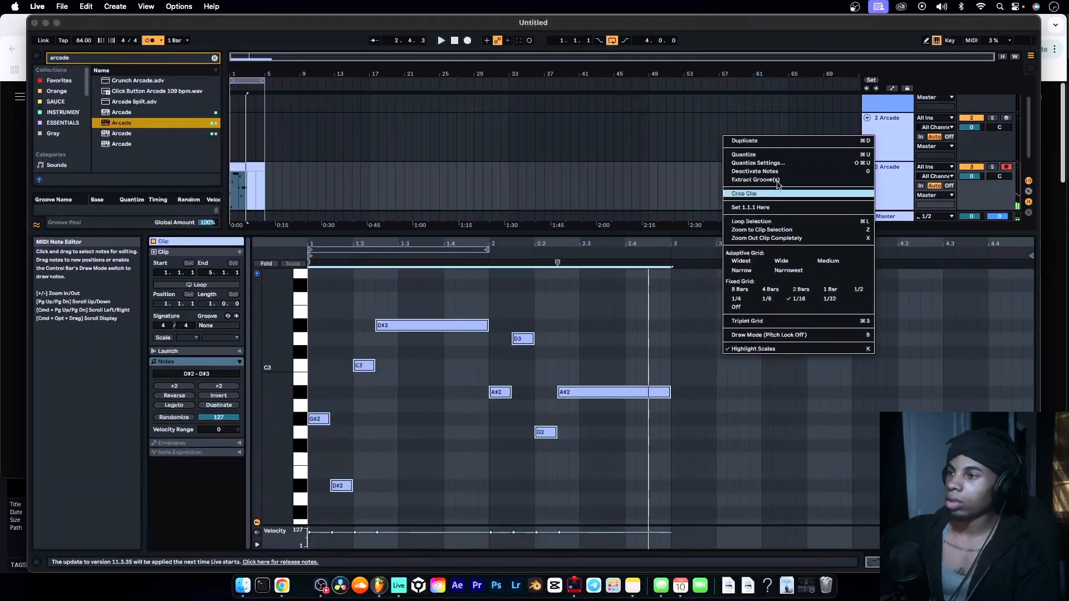
click(780, 156)
click(552, 384)
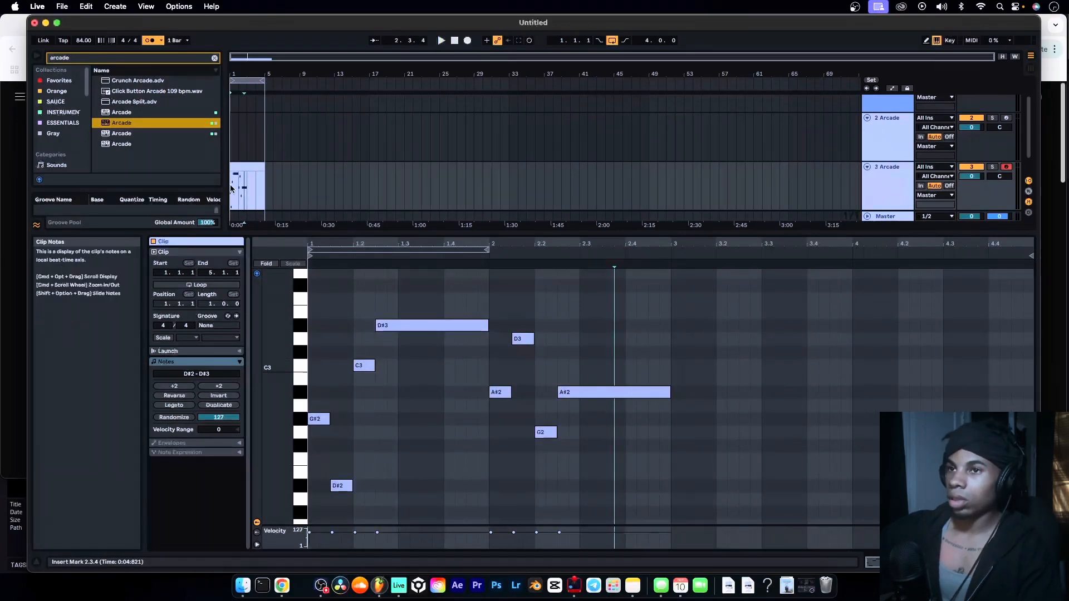
key(space)
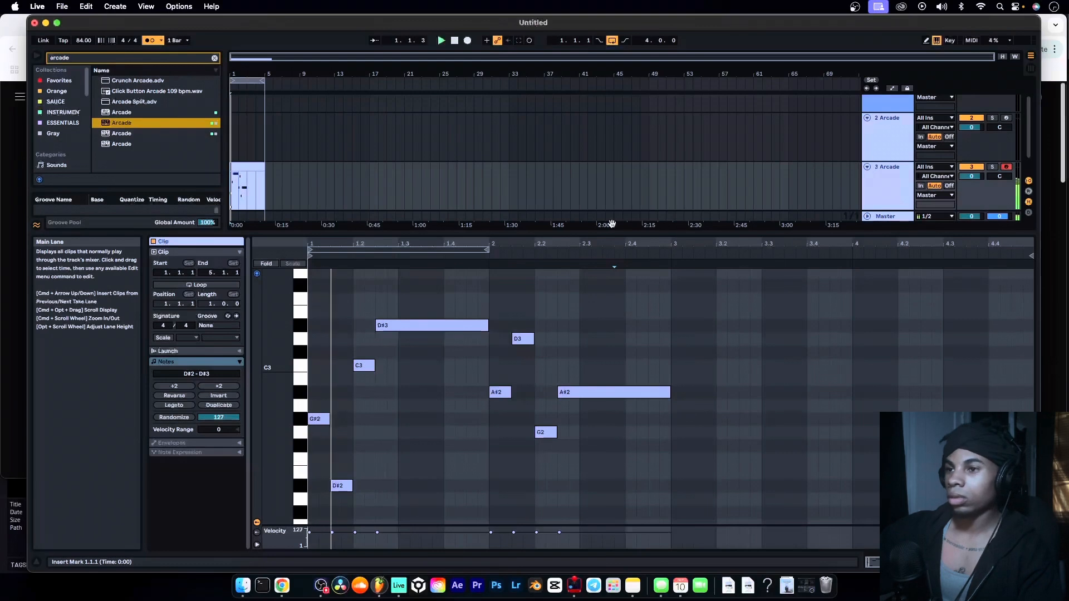
Duplicate all the notes of the two-bar phrase into bars 3 and 4, and show the devices of the 3 Arcade track
click(882, 183)
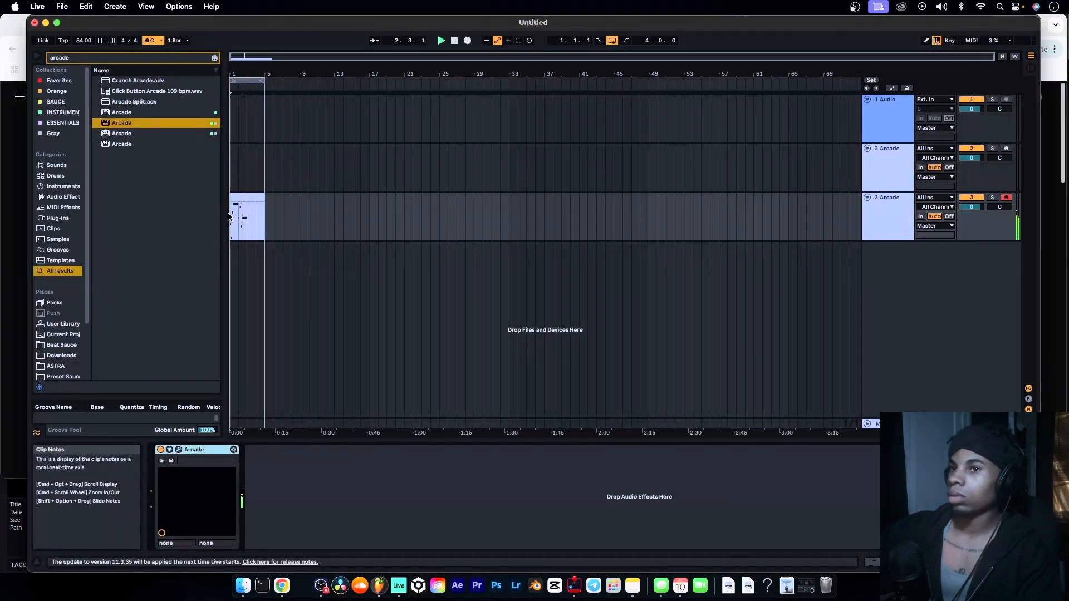
key(space)
click(245, 216)
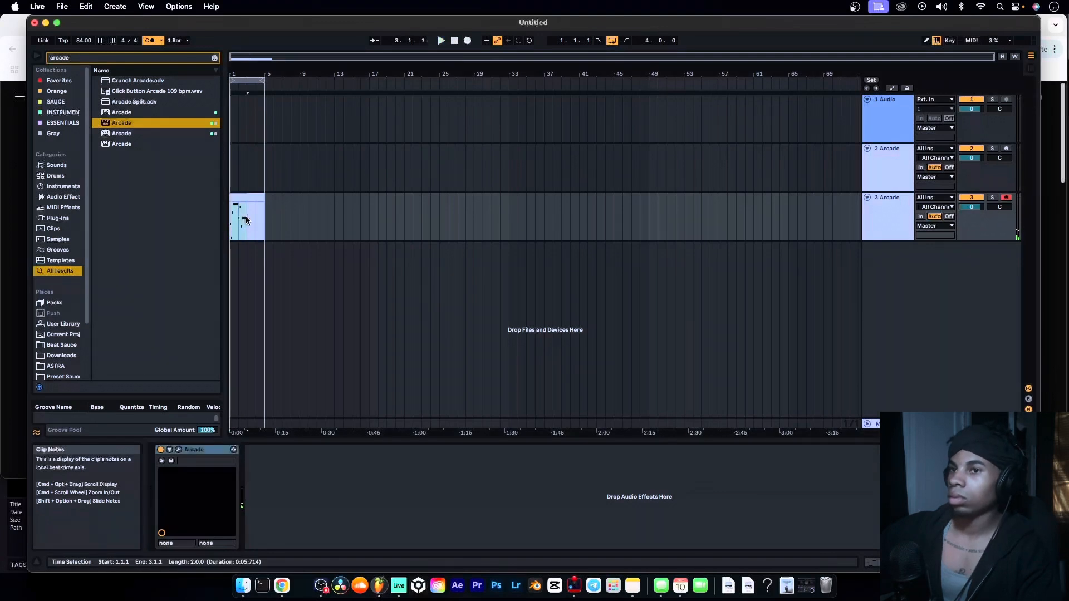
double_click(243, 193)
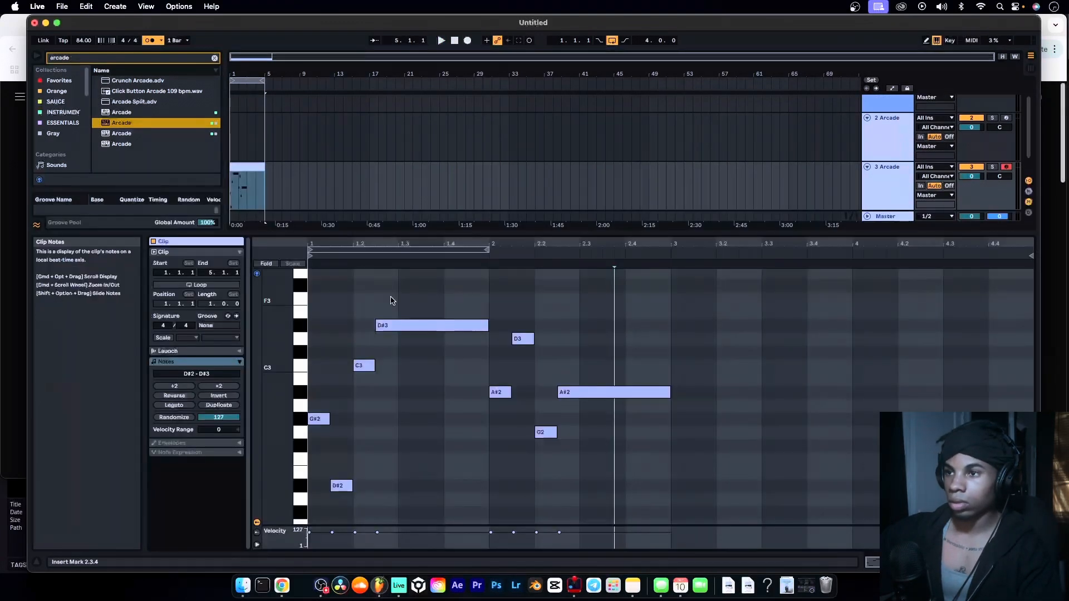
drag(326, 303, 659, 483)
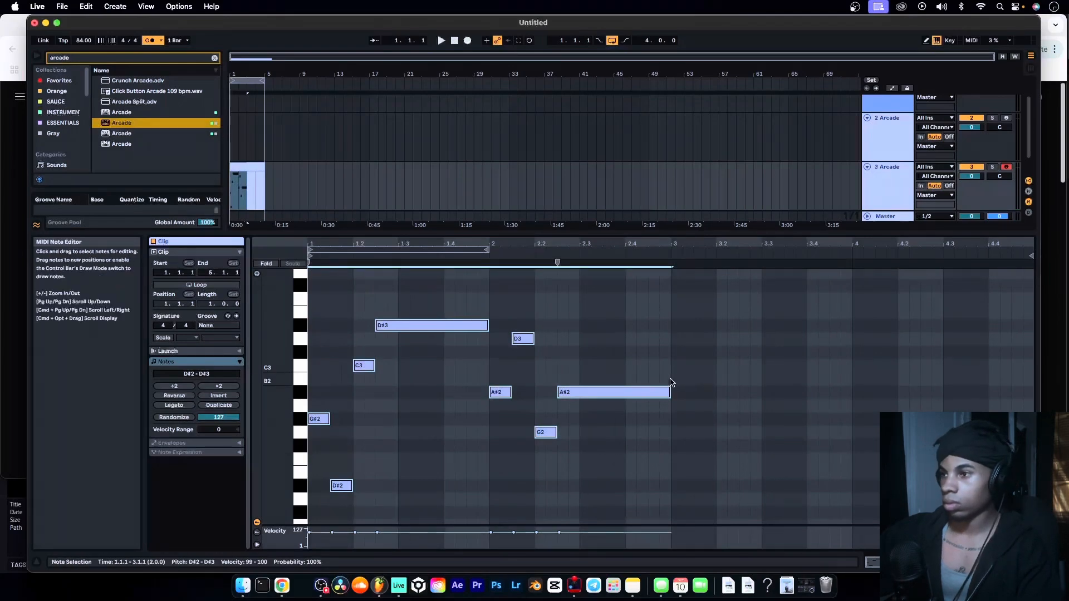
key(super+d)
double_click(878, 184)
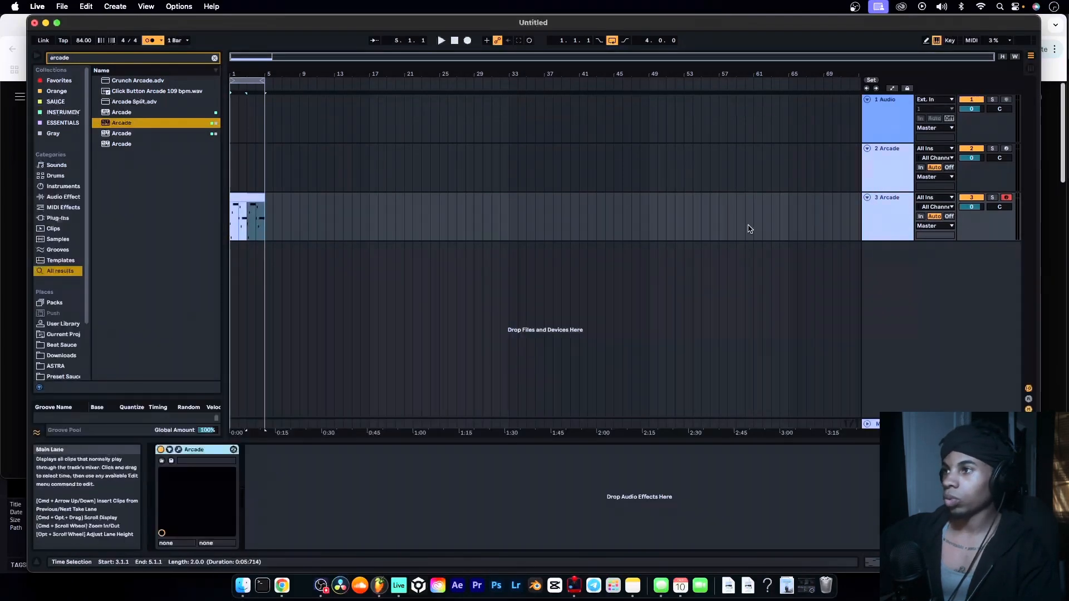
Add a Utility effect to the 2 Arcade track, set its gain to -3.33 dB and check the playback
click(888, 163)
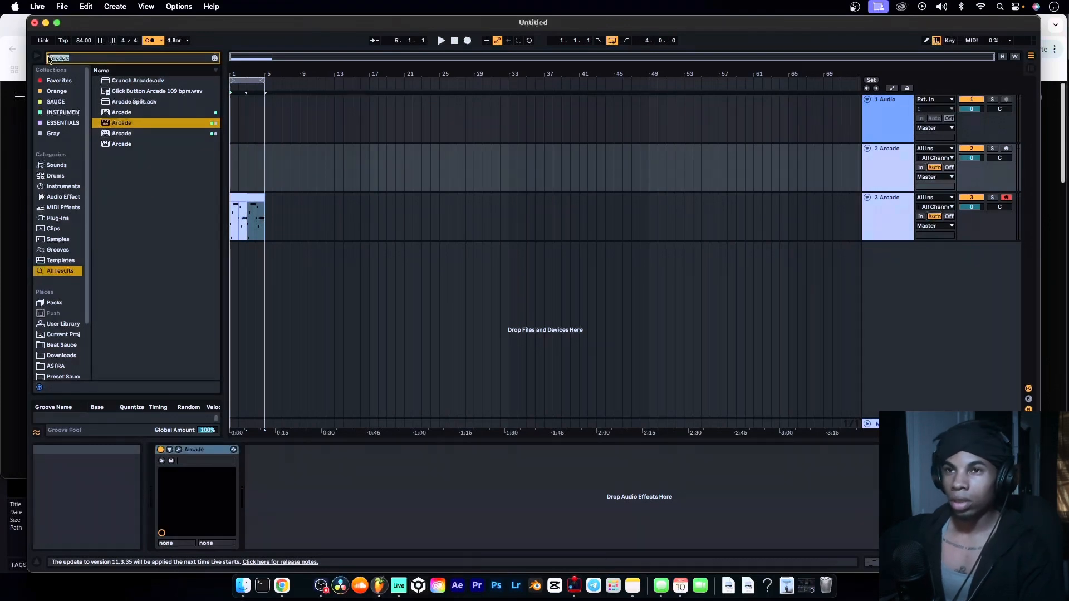
text(uti)
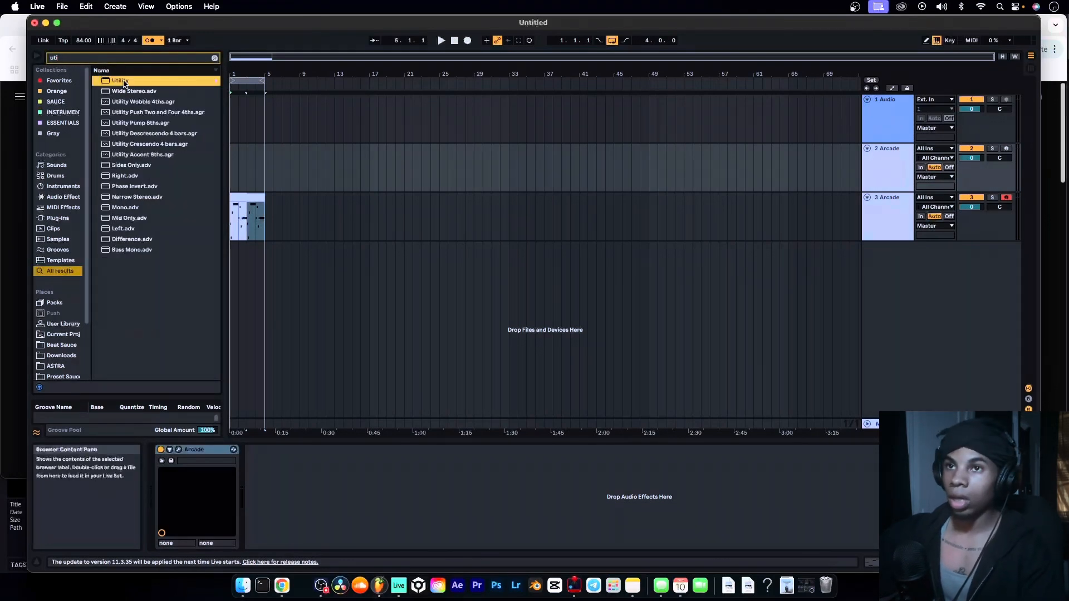
drag(253, 504, 315, 491)
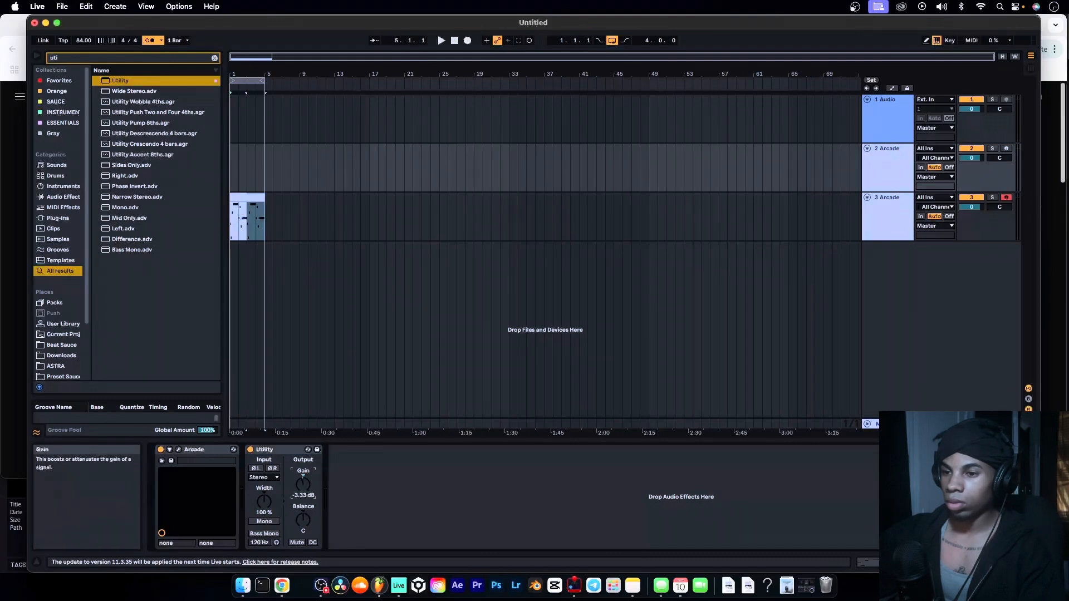
key(space)
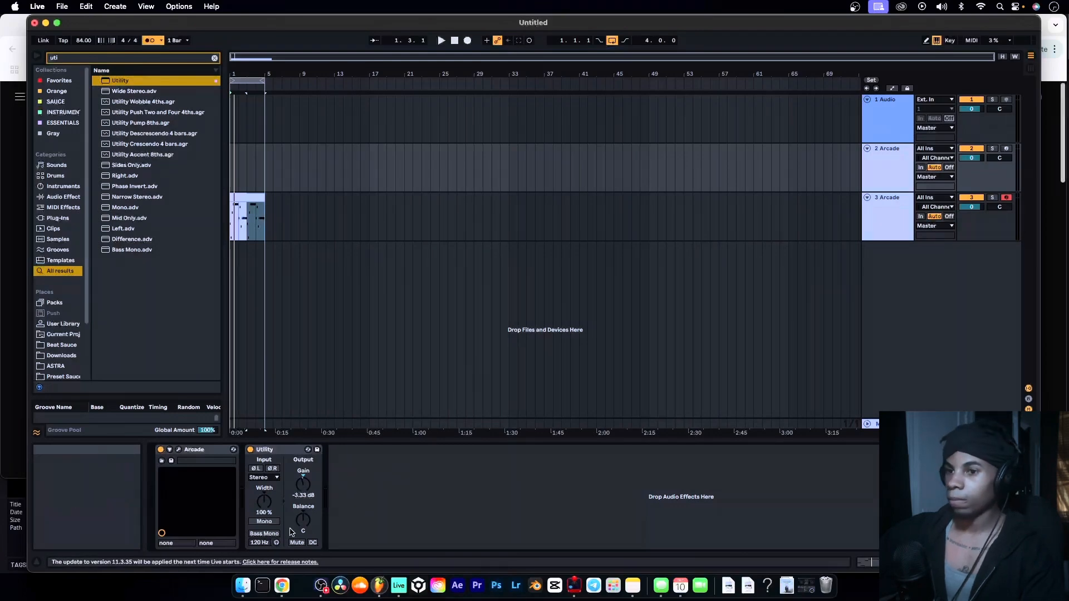
Switch to Chrome and replay the Title Theme passage from about 1:01 to 1:04 several times
click(282, 586)
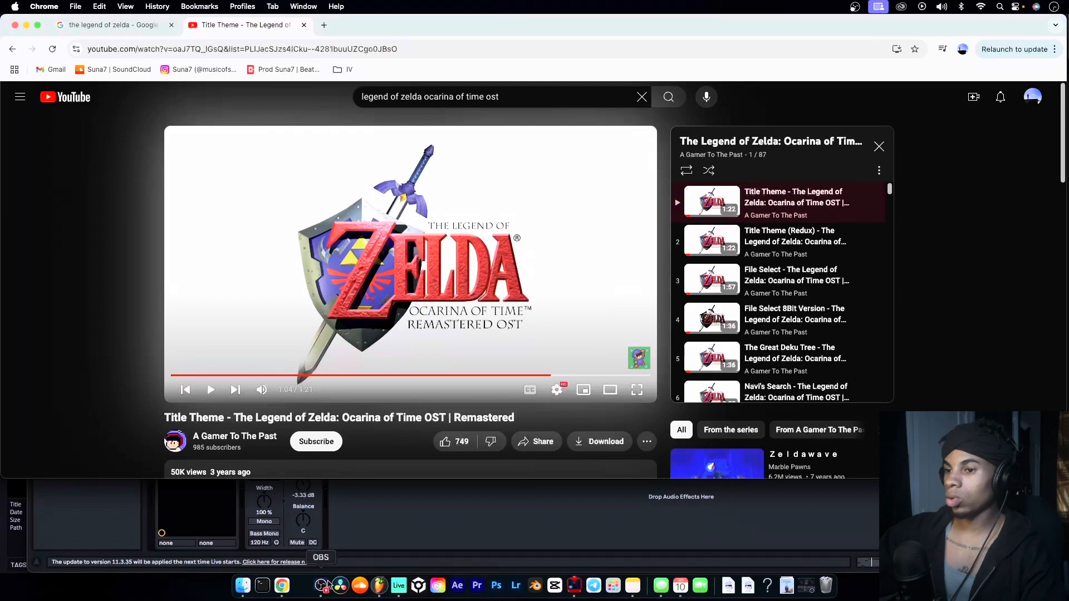
click(534, 377)
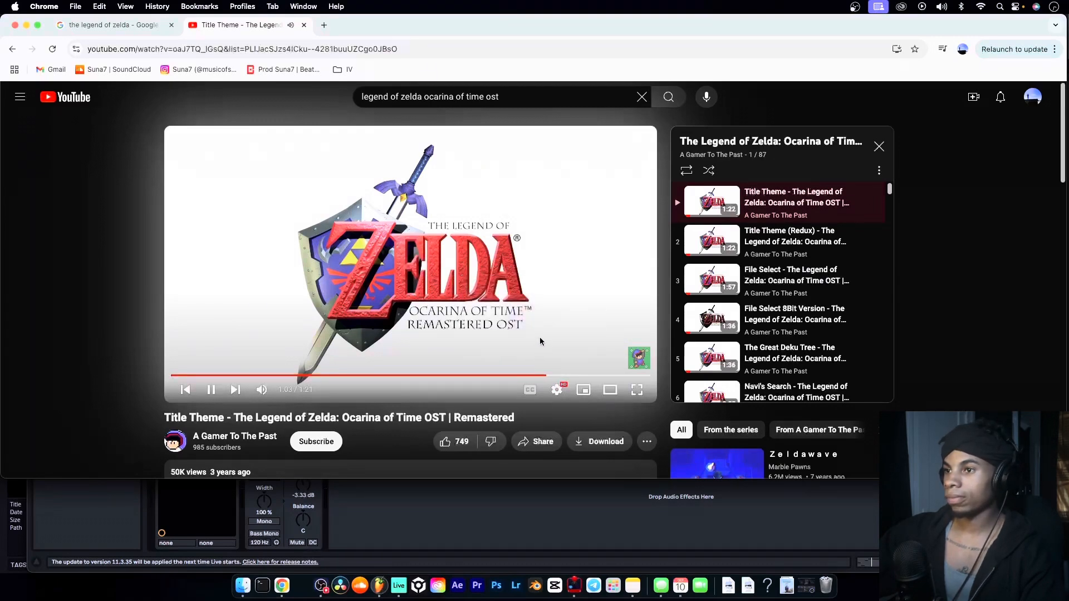
click(539, 376)
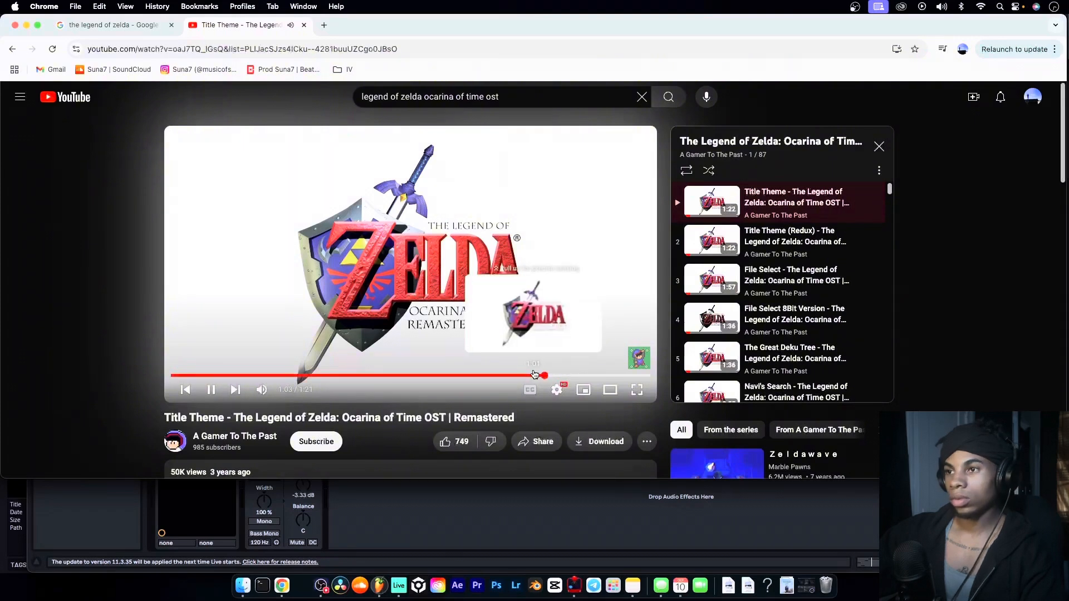
click(534, 375)
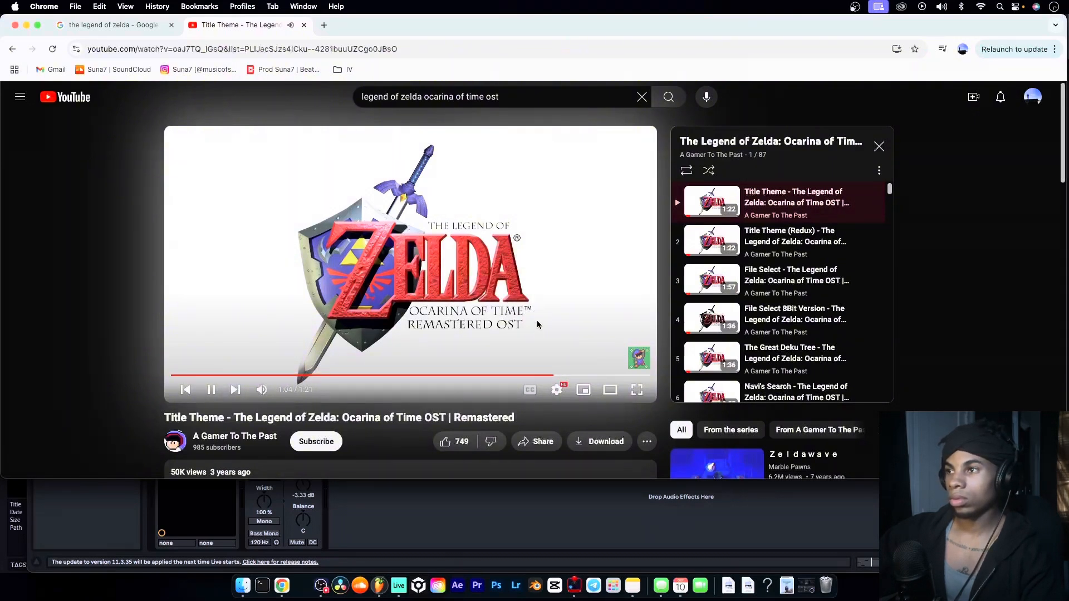
click(538, 376)
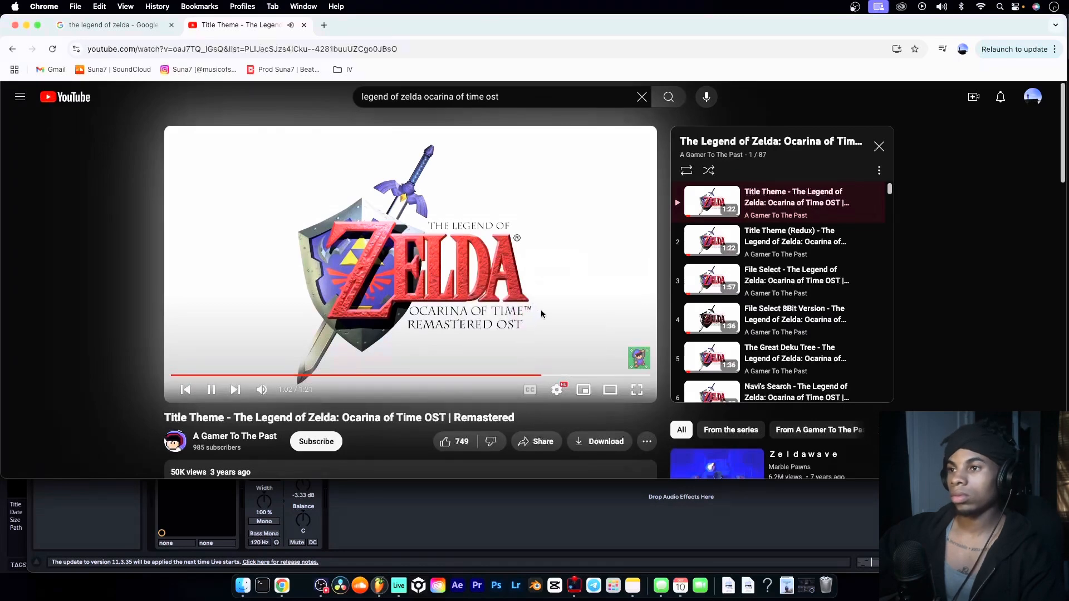
click(542, 314)
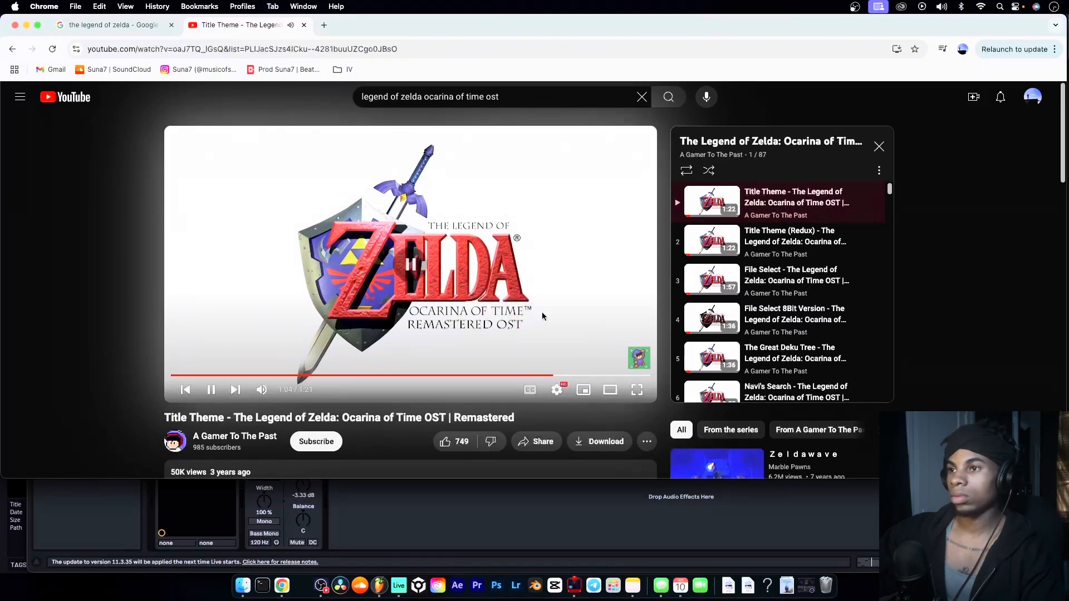
Switch back to Ableton Live and delete the empty 1 Audio track
click(370, 540)
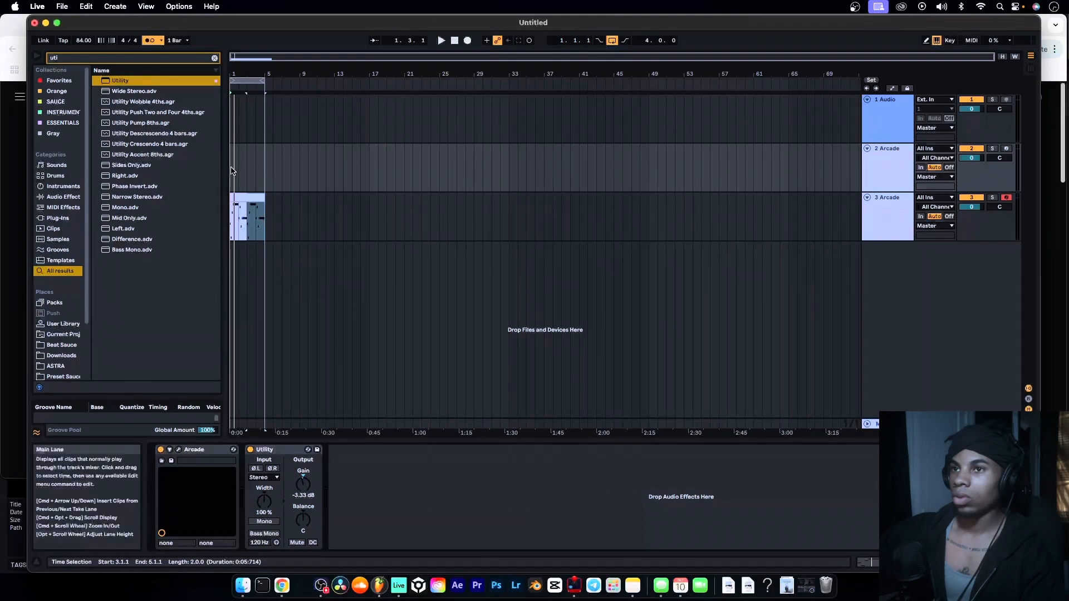
click(233, 168)
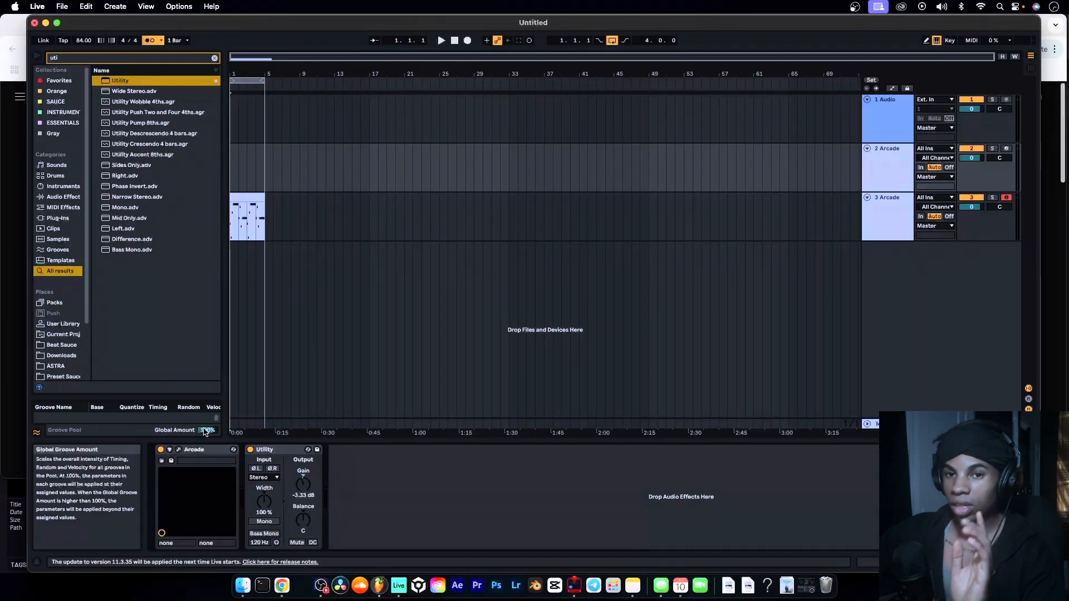
click(870, 122)
key(Delete)
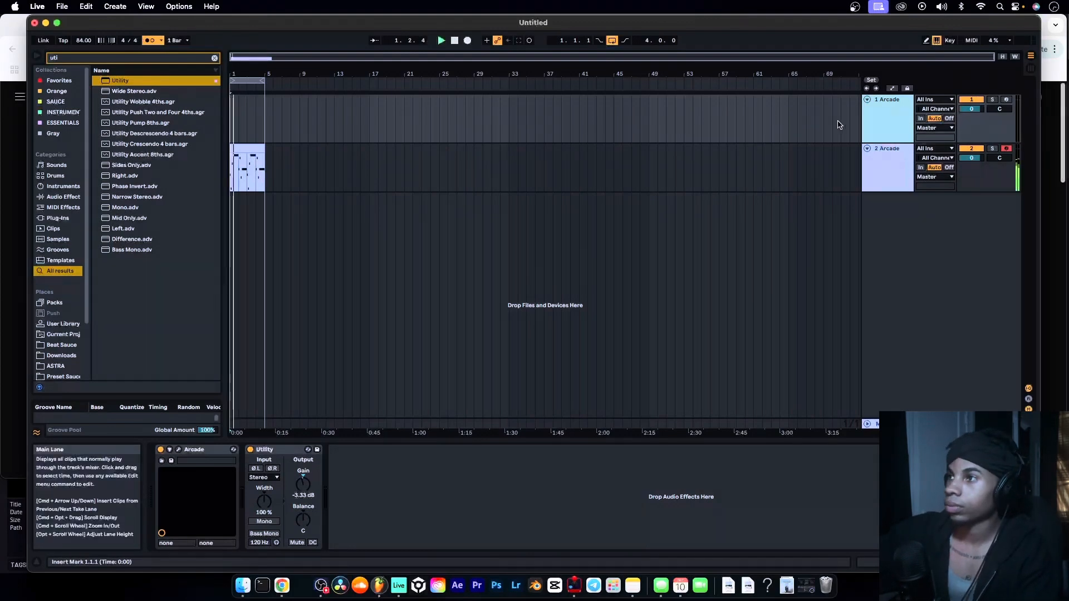
double_click(235, 100)
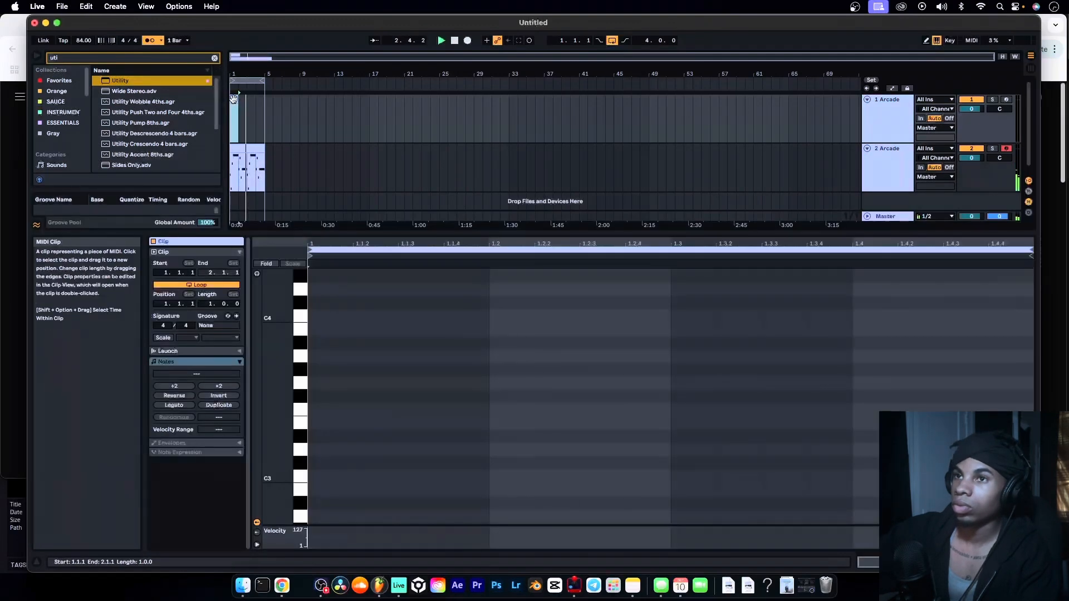
click(207, 285)
key(Delete)
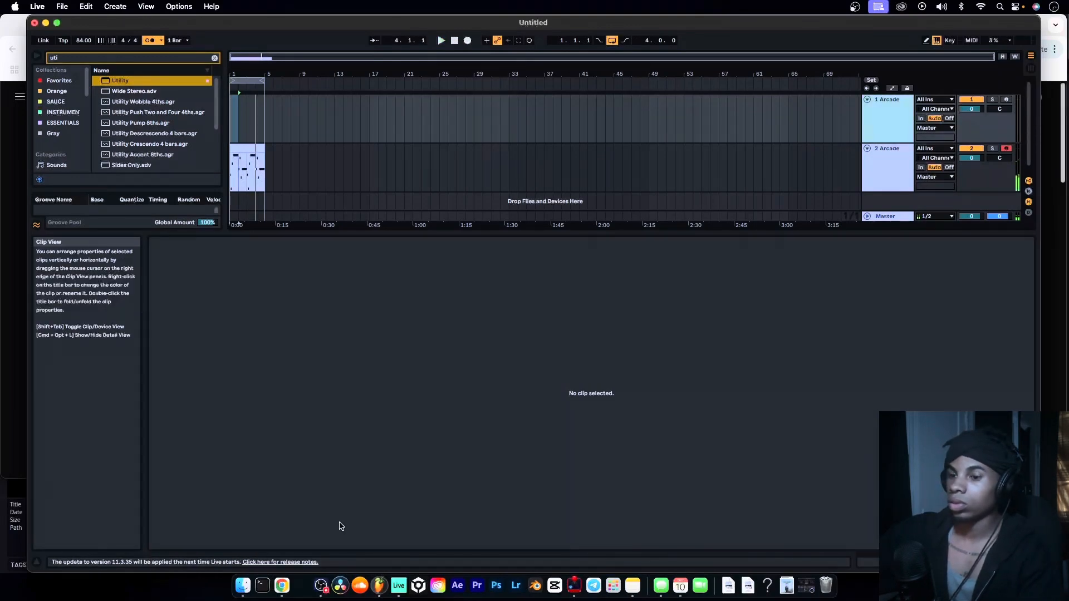
Switch to Chrome and play the Title Theme from 0:57
click(281, 585)
click(510, 376)
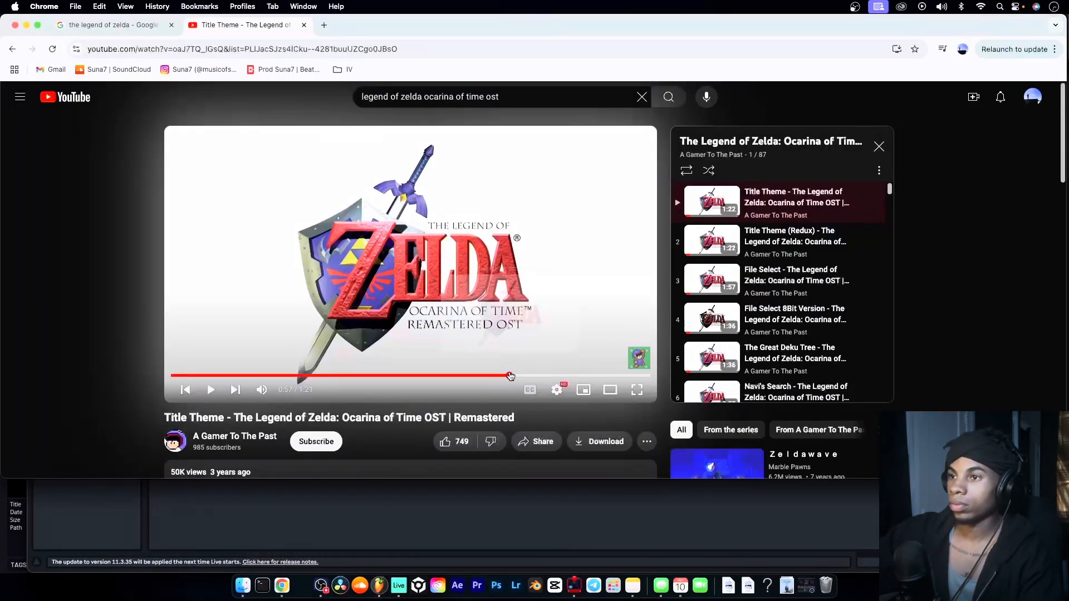
click(535, 336)
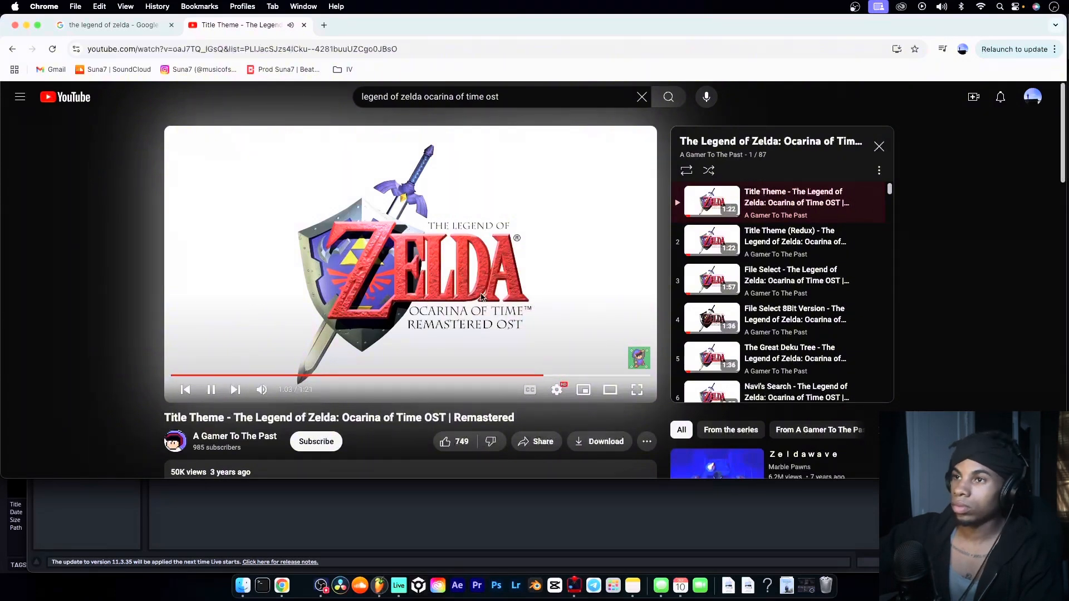
Switch back to Ableton Live, check the Small Strings Sustain preset on the 1 Arcade track and arm that track for recording
click(366, 546)
click(234, 125)
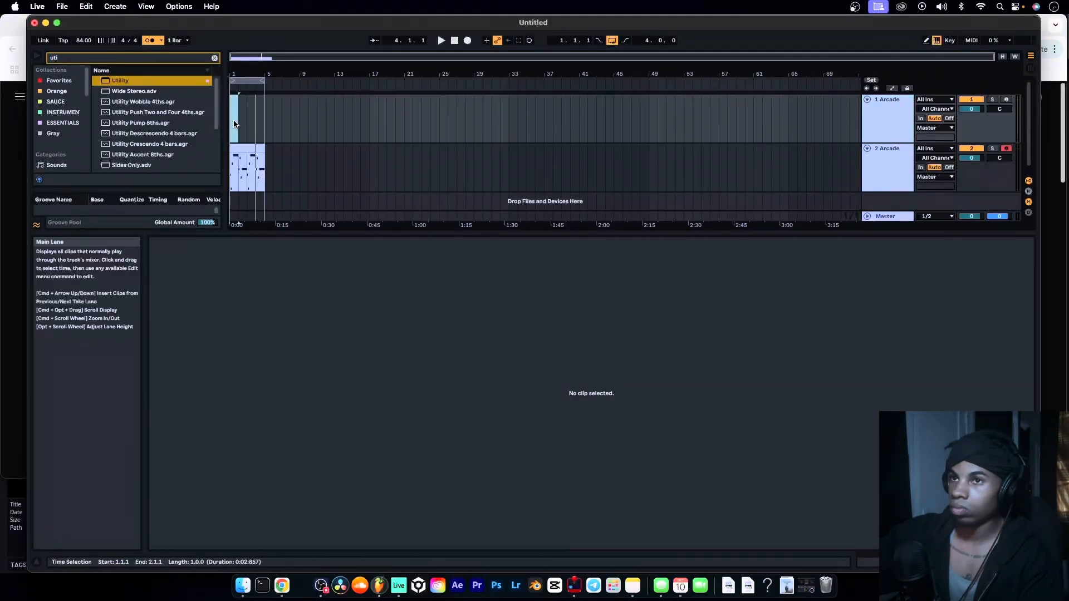
double_click(891, 109)
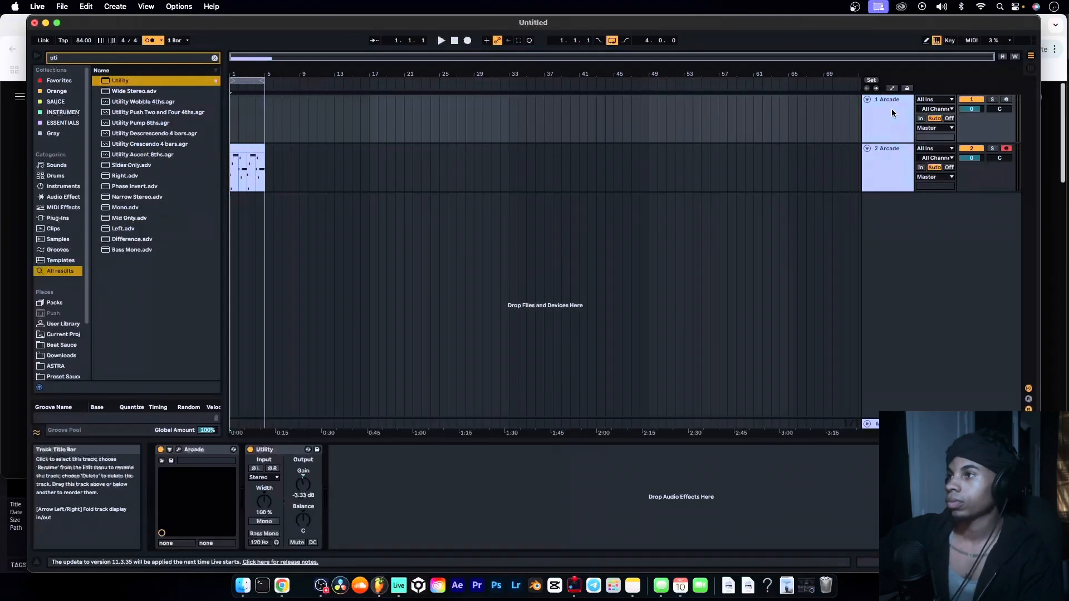
click(179, 450)
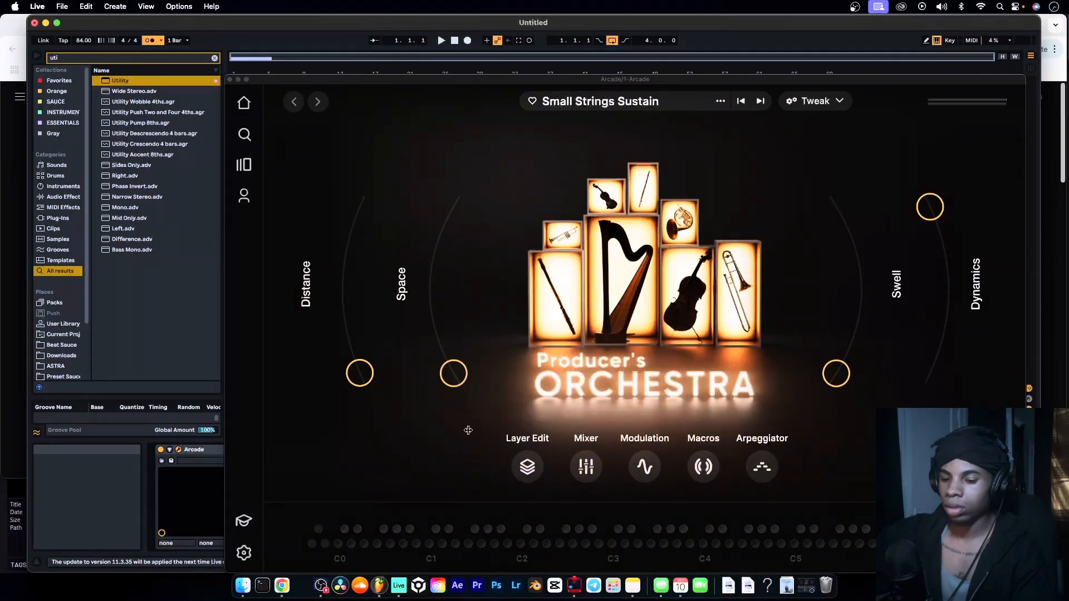
click(230, 79)
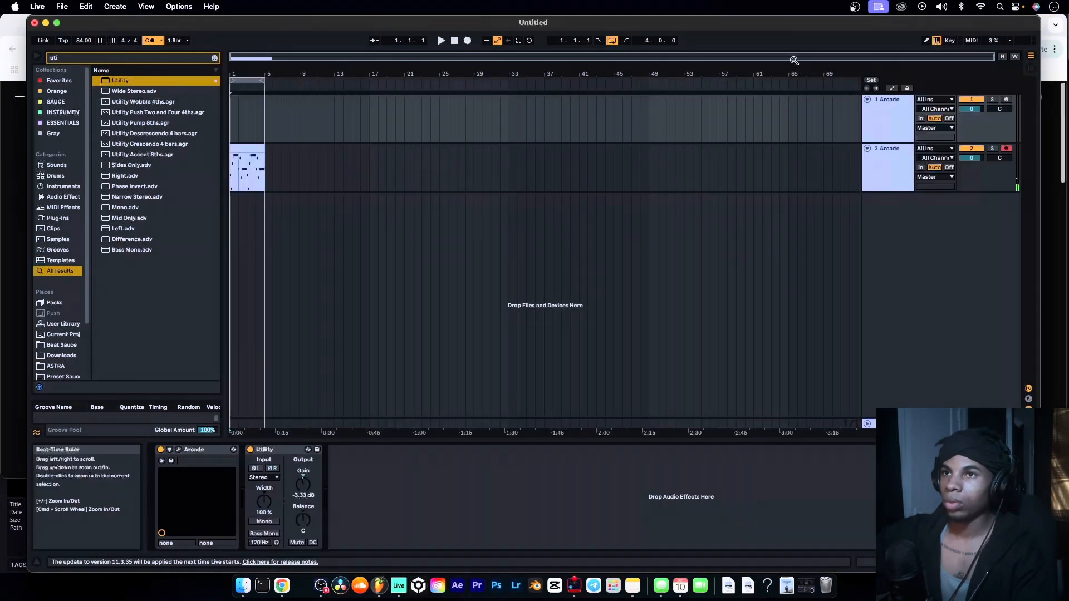
click(1006, 99)
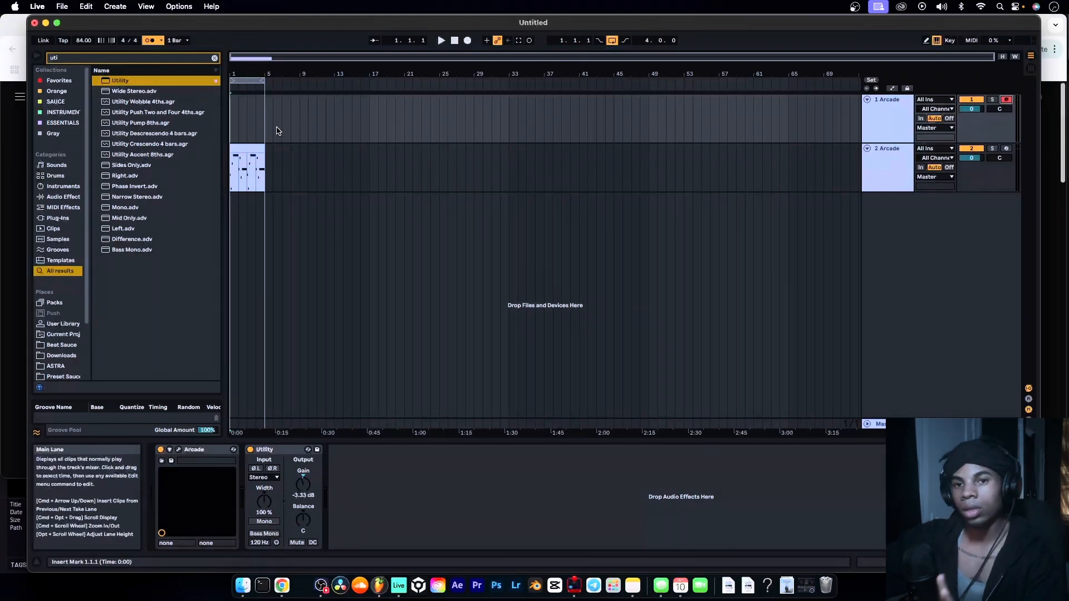
Create an empty MIDI clip on the 1 Arcade track and extend it to four bars
double_click(234, 97)
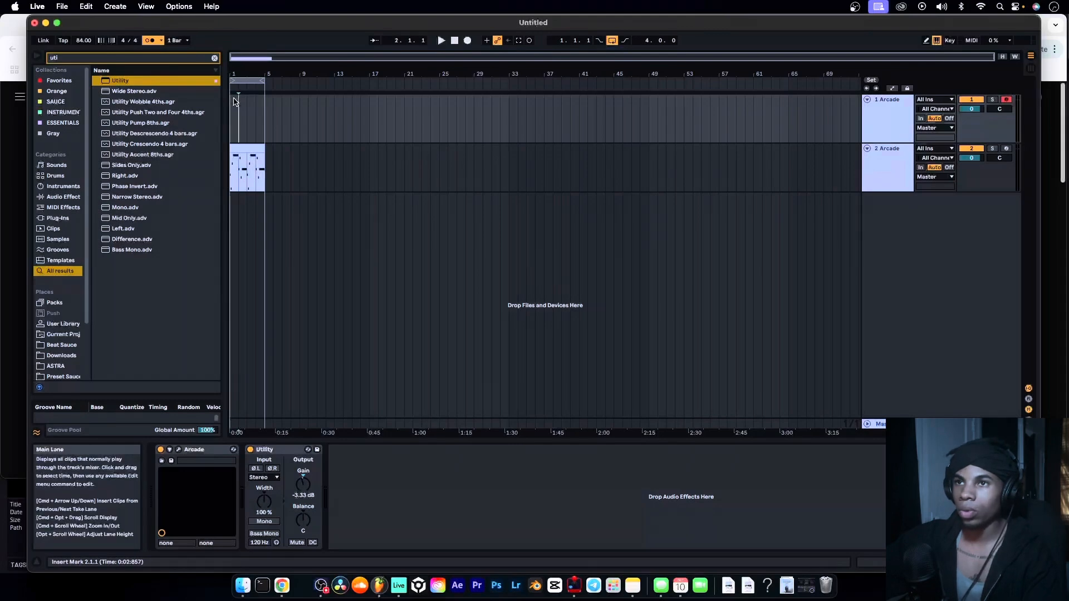
click(199, 285)
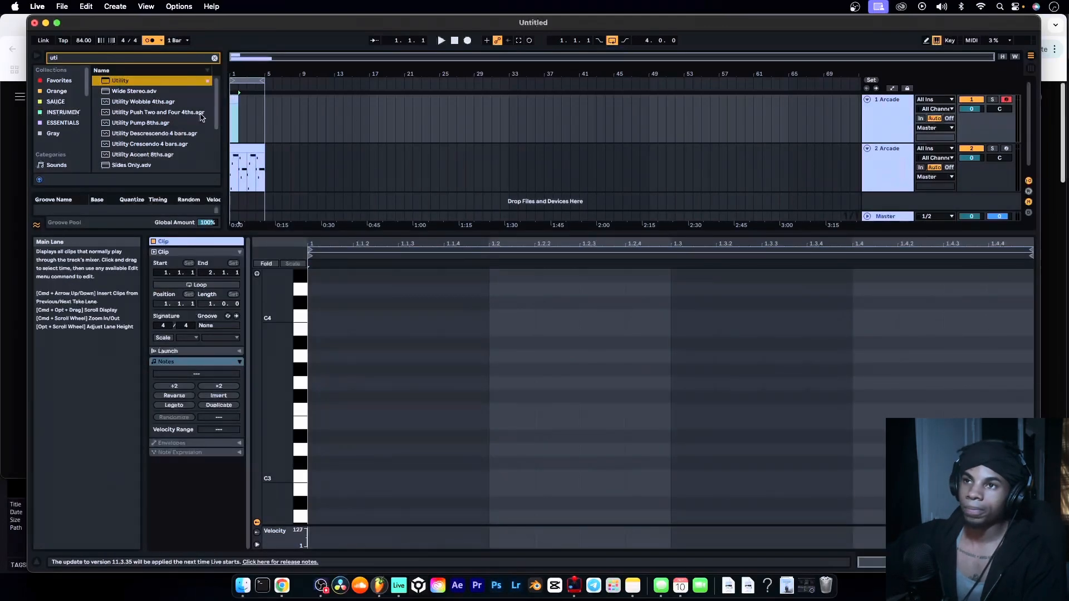
drag(242, 100, 261, 100)
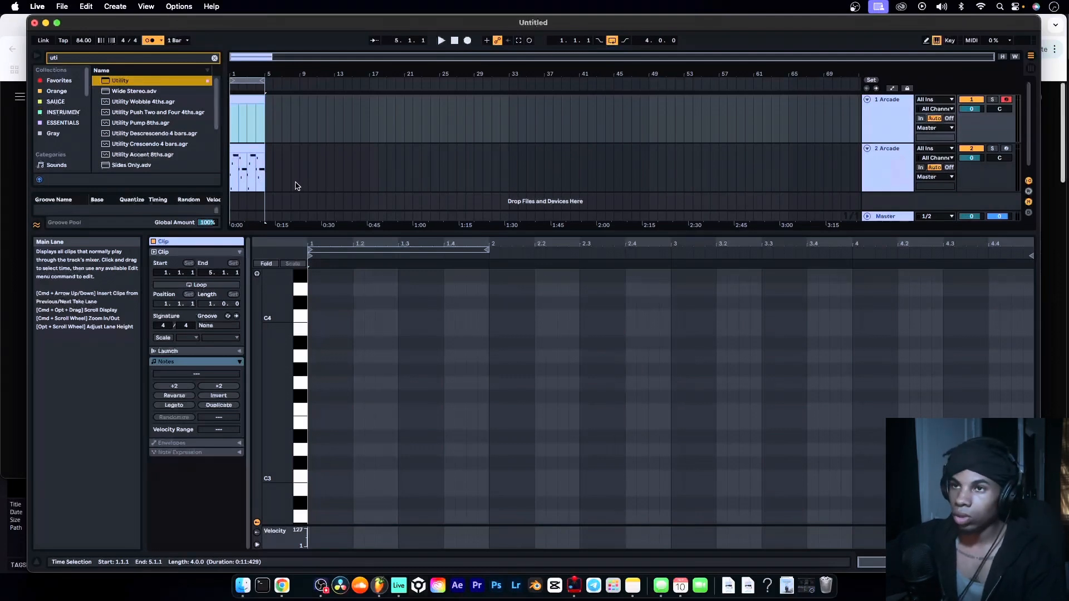
key(h)
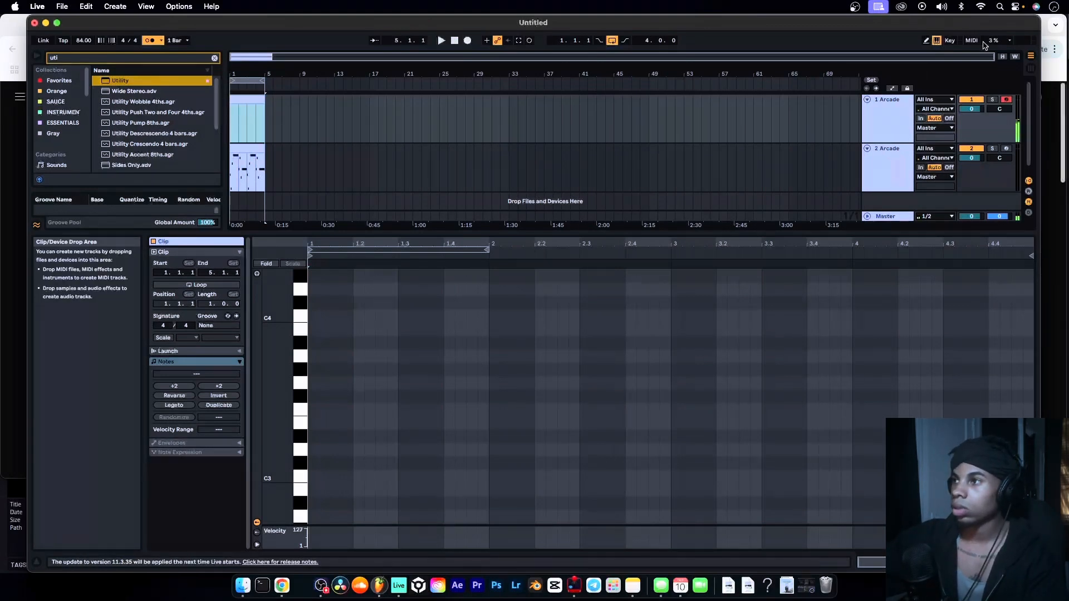
Rehearse and record a two-note strings line, G#2 followed by G2, on the 1 Arcade track from bar 1
click(888, 114)
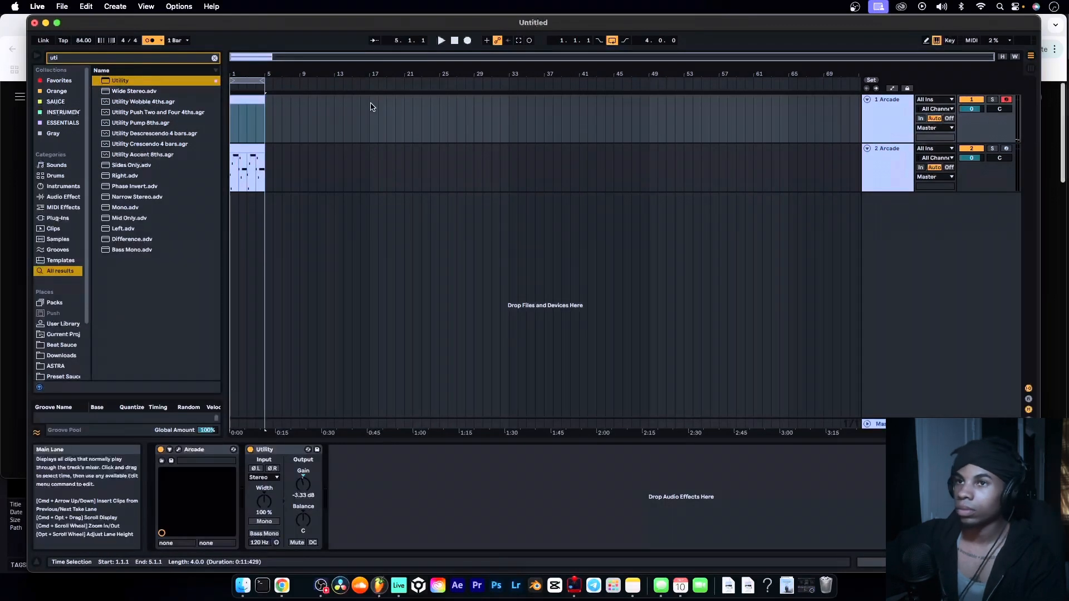
click(238, 136)
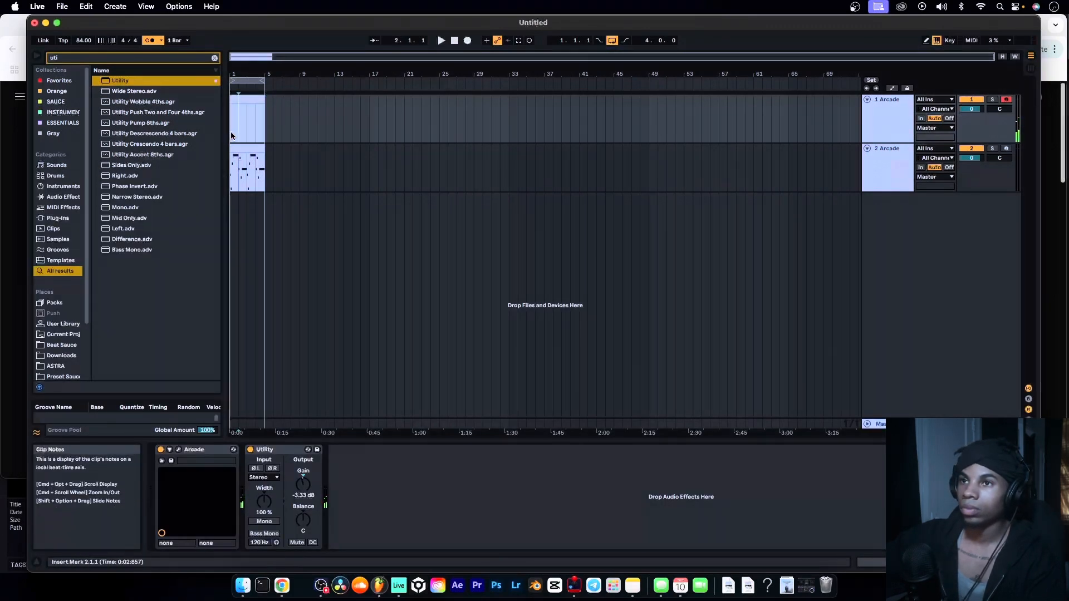
key(space)
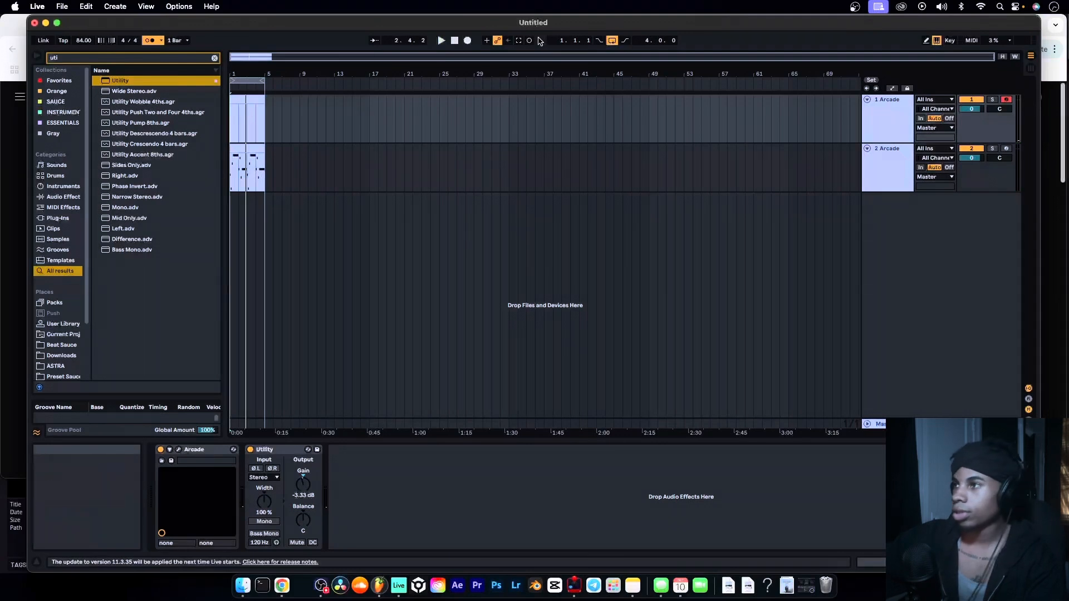
click(468, 41)
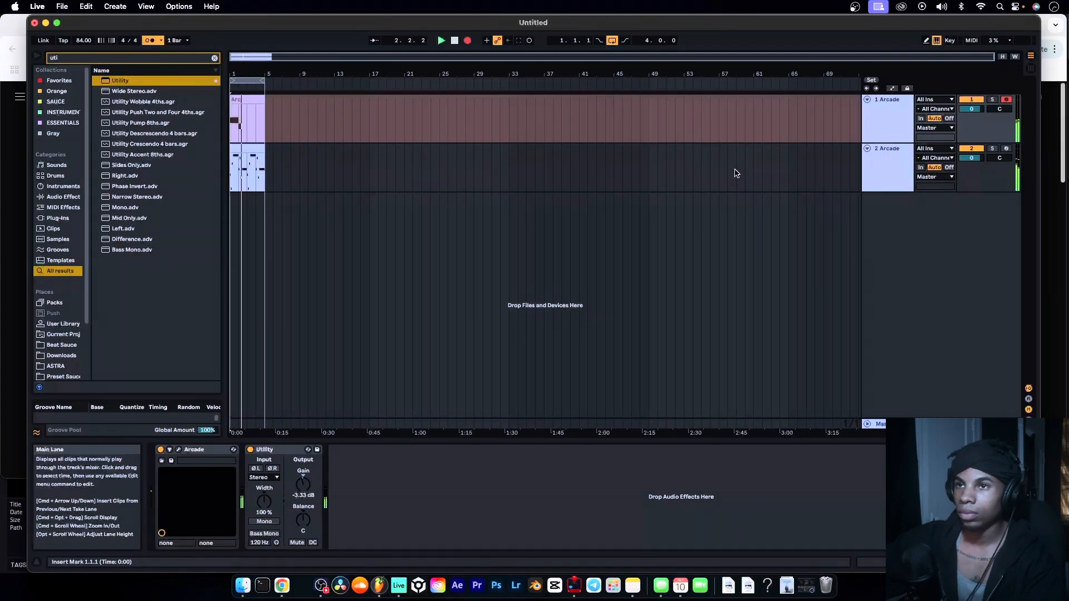
key(space)
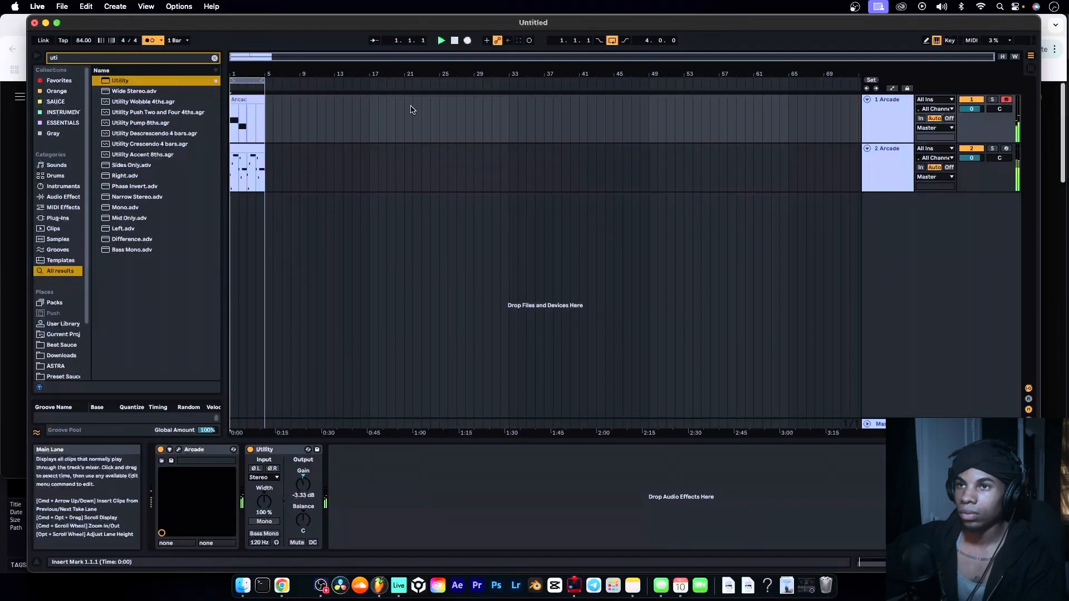
Select both notes in the recorded strings clip and quantize them
double_click(255, 100)
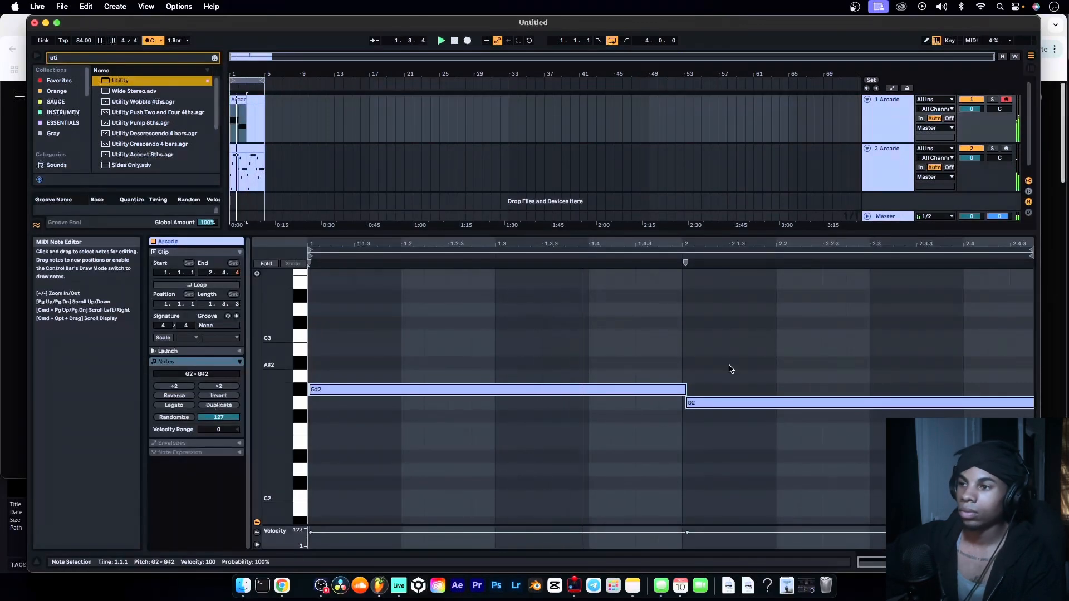
drag(645, 358, 769, 458)
right_click(755, 367)
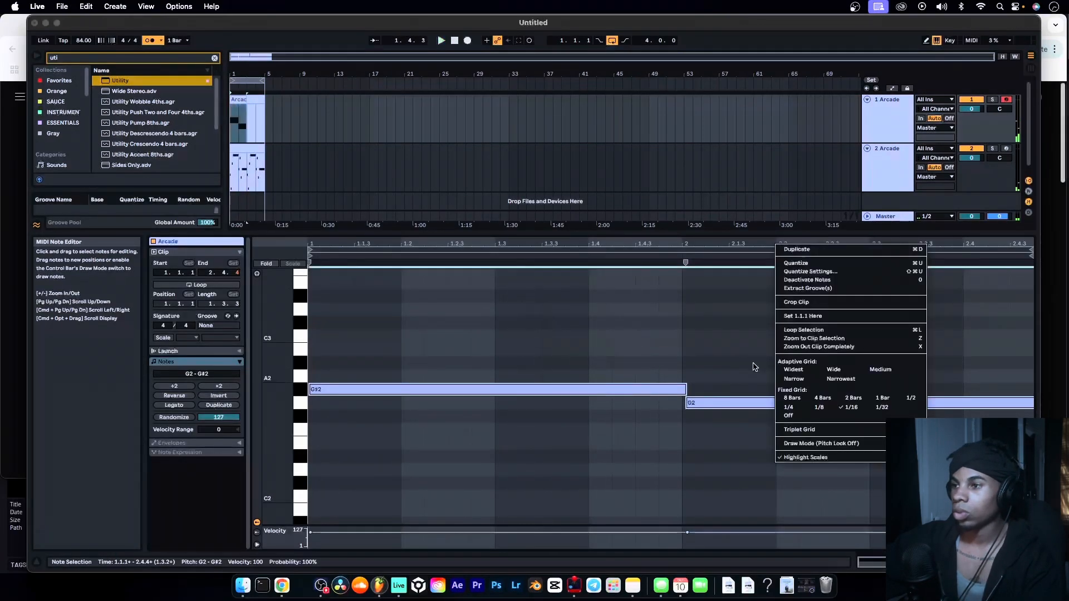
click(796, 263)
click(875, 132)
double_click(875, 132)
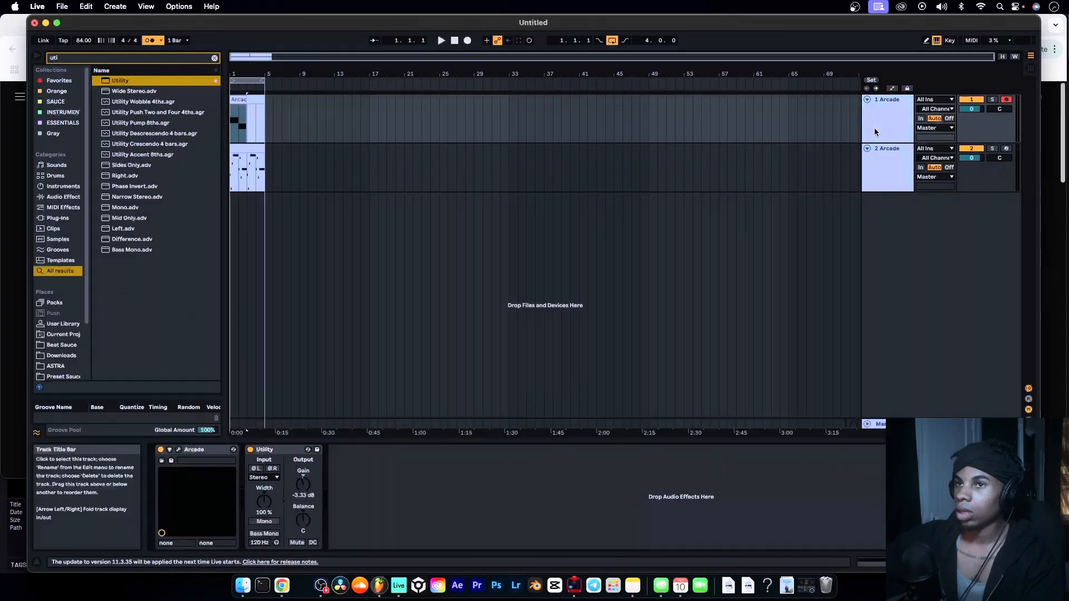
Extend the recorded strings clip to 3.1.1 and lengthen its G2 note to fill the second bar
drag(245, 113, 246, 102)
double_click(240, 101)
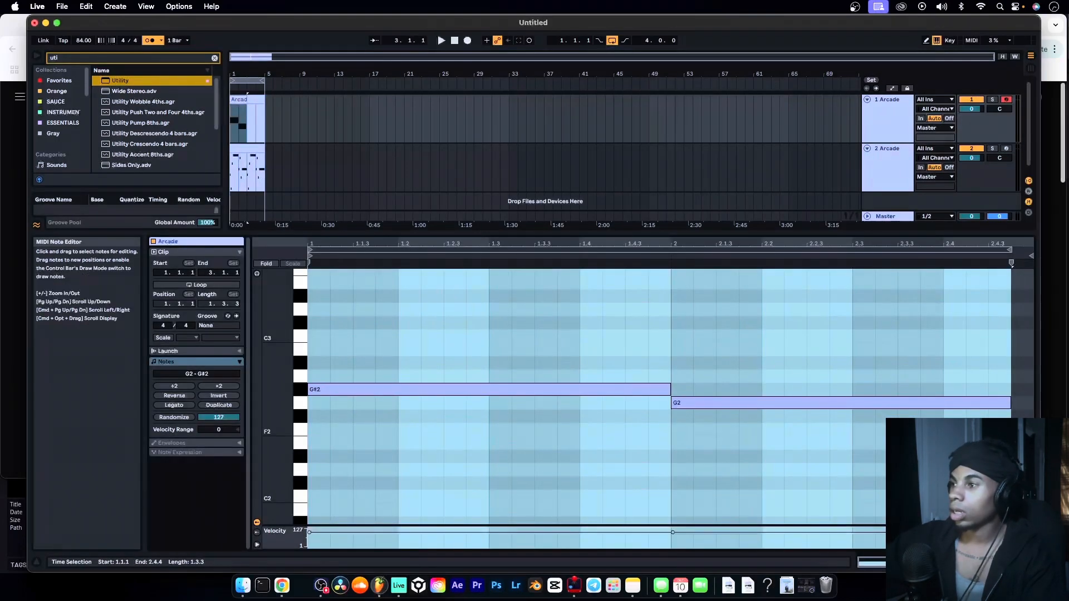
click(920, 328)
drag(1010, 399, 1033, 401)
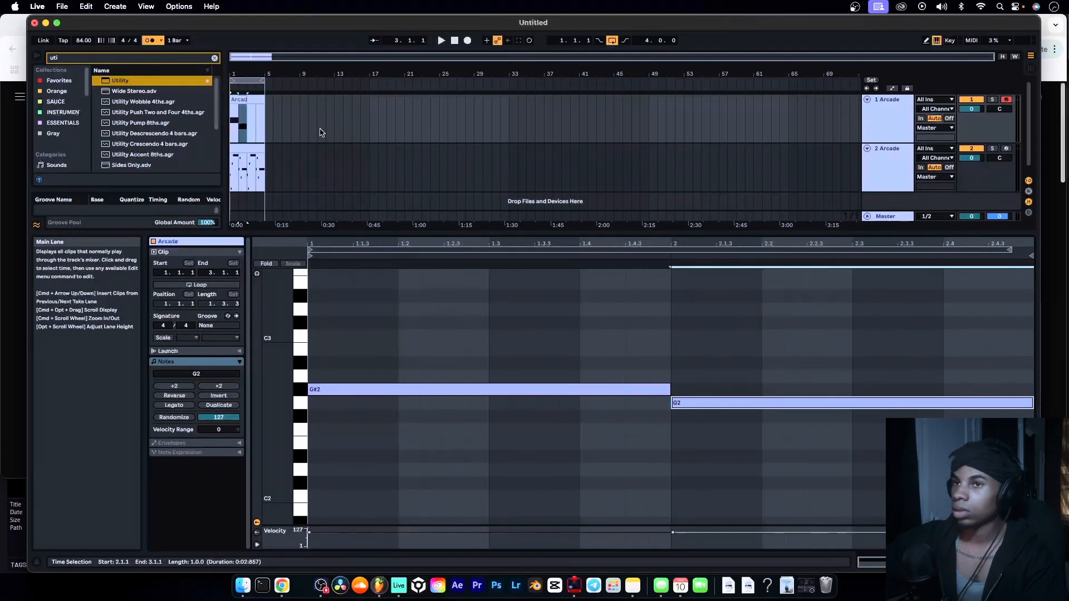
Duplicate the two-bar strings clip on the 1 Arcade track so the copy fills bars 3 and 4
click(241, 99)
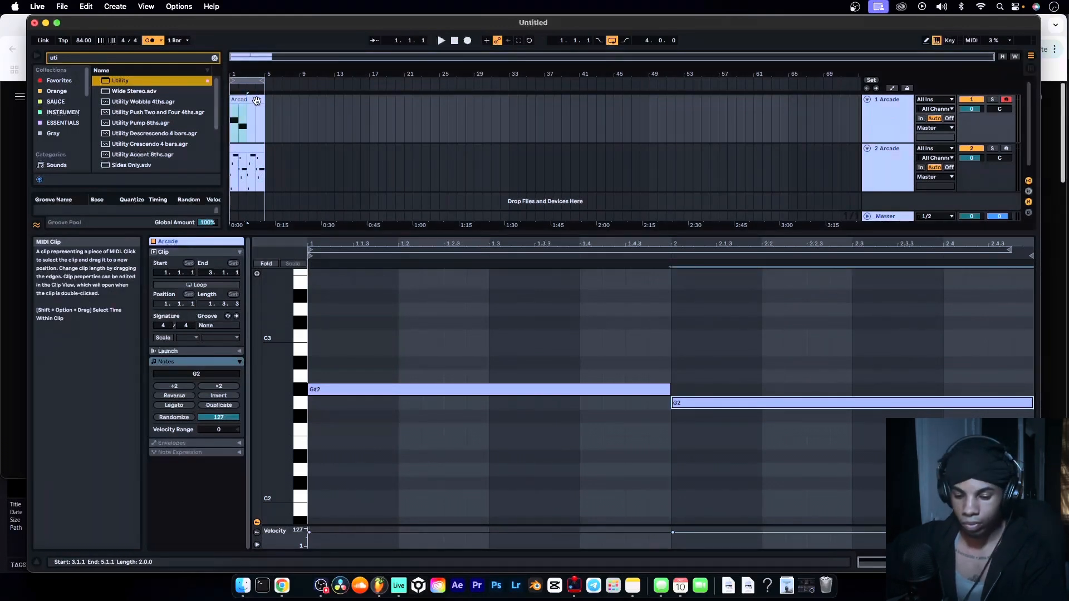
click(250, 126)
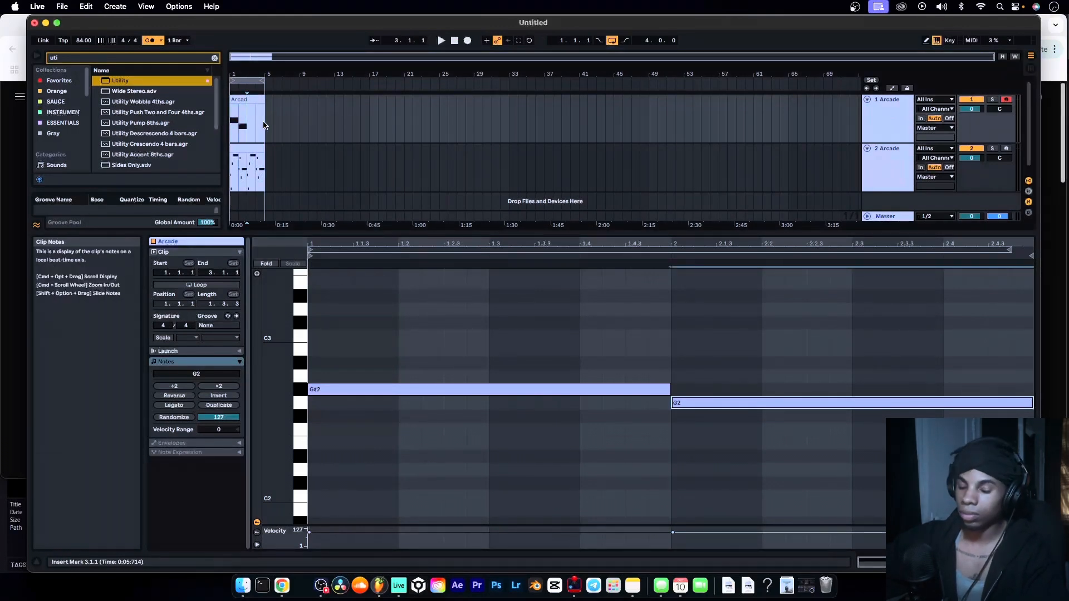
key(super+d)
click(882, 130)
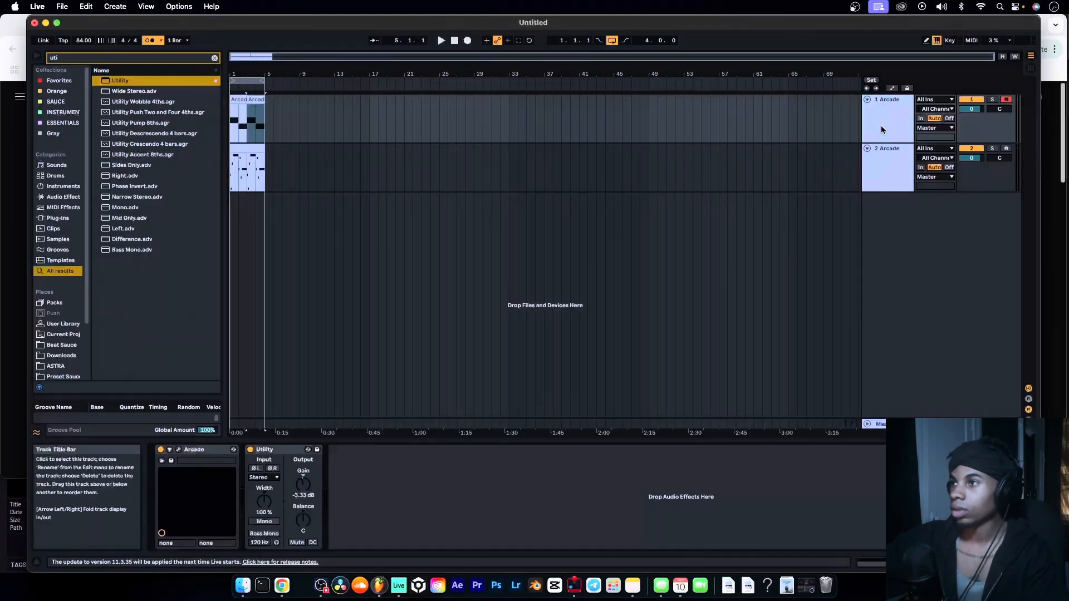
Insert a new MIDI track, colour it light blue like the Arcade tracks and move it above them
right_click(894, 214)
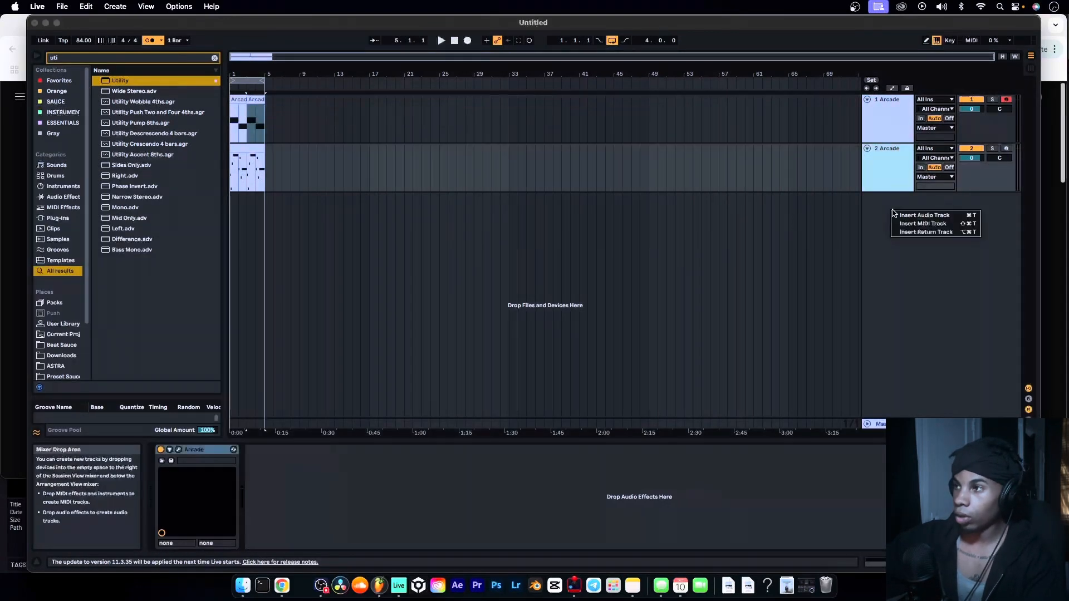
click(923, 224)
right_click(873, 215)
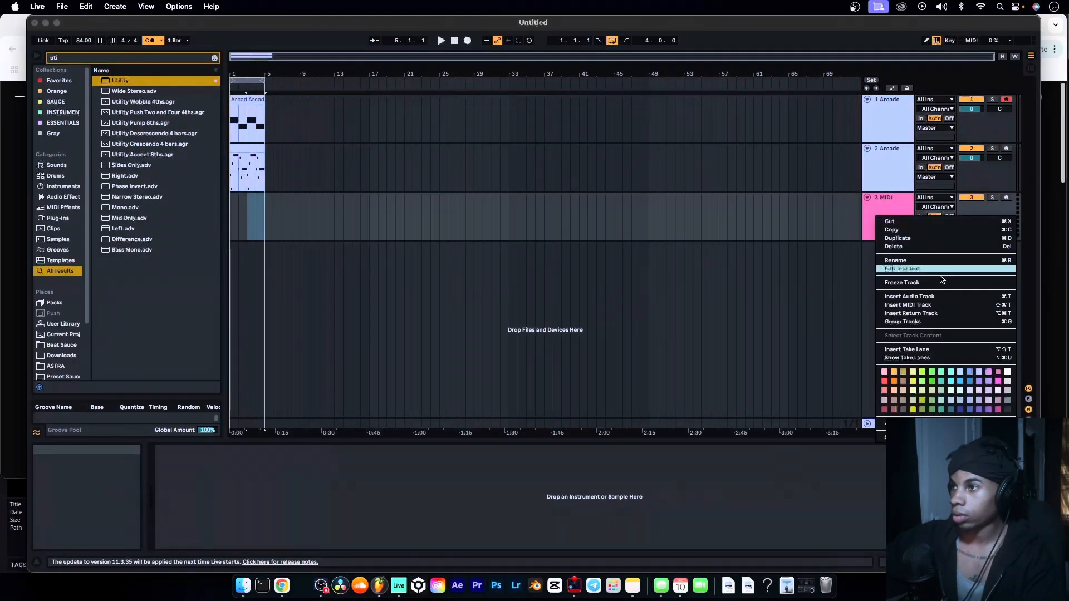
click(978, 371)
drag(881, 223, 886, 106)
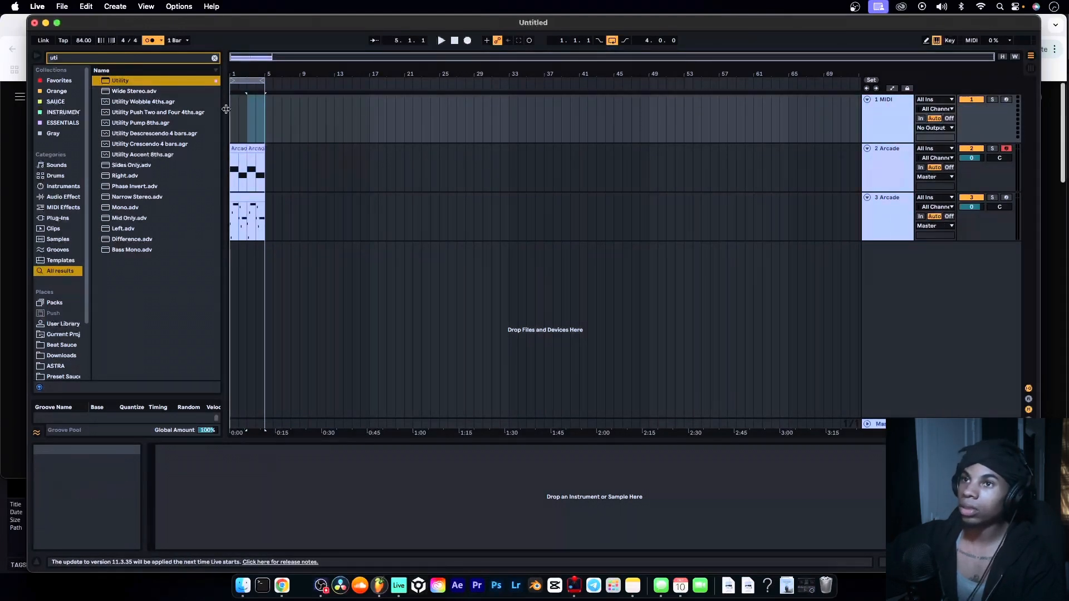
click(249, 121)
click(234, 124)
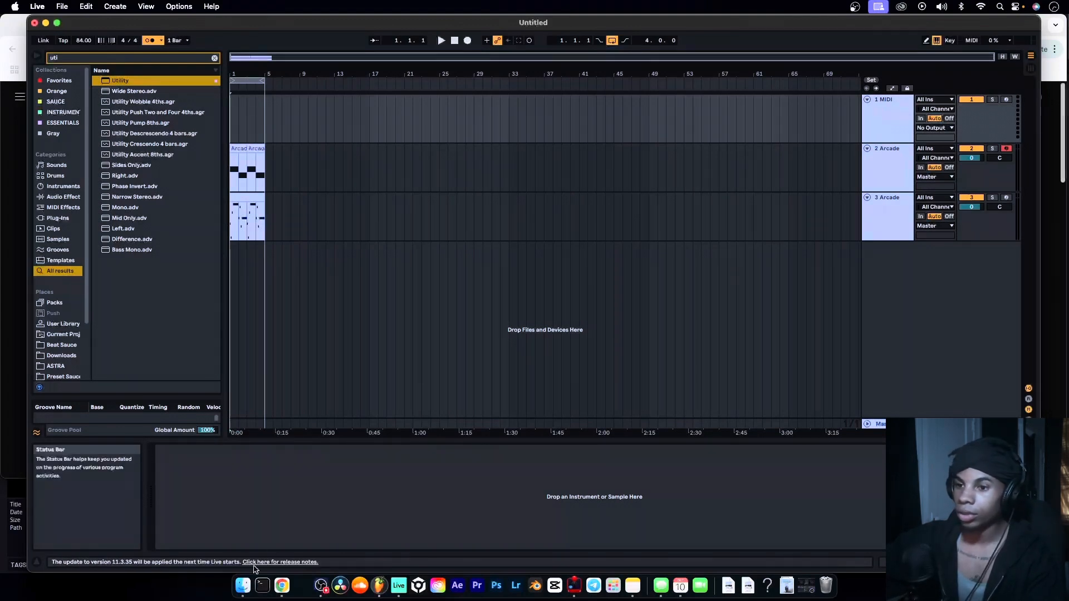
Switch to Chrome and replay the Title Theme passage up to about 1:04
click(282, 585)
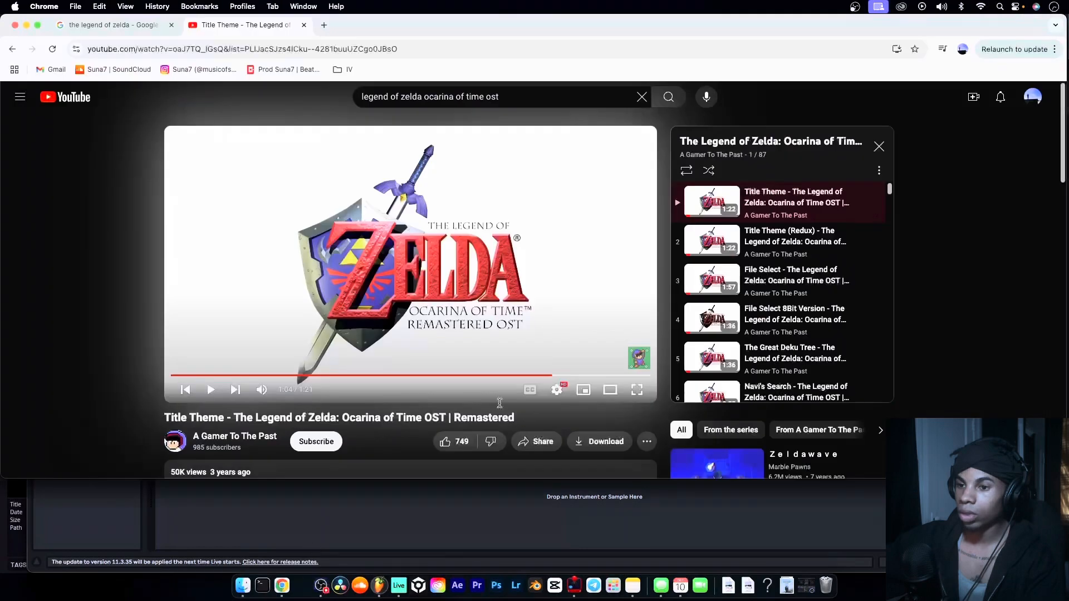
click(513, 341)
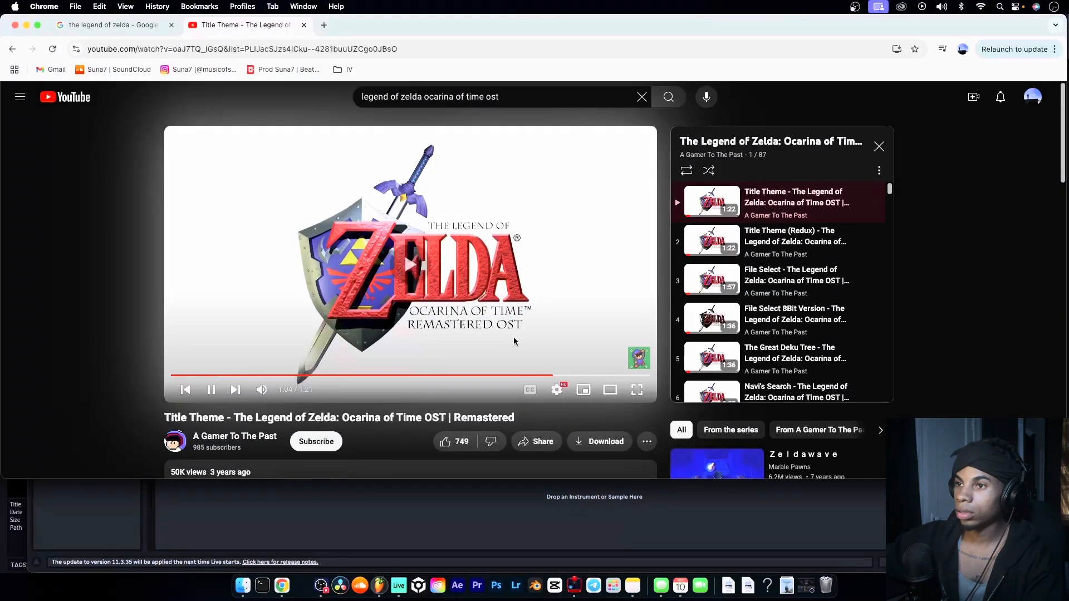
click(537, 376)
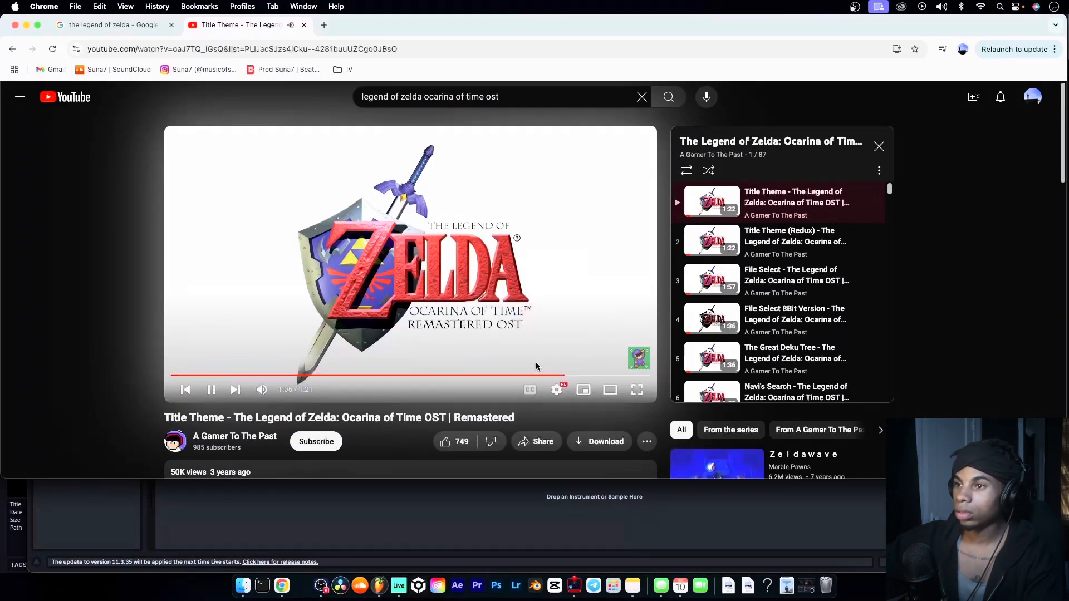
click(513, 315)
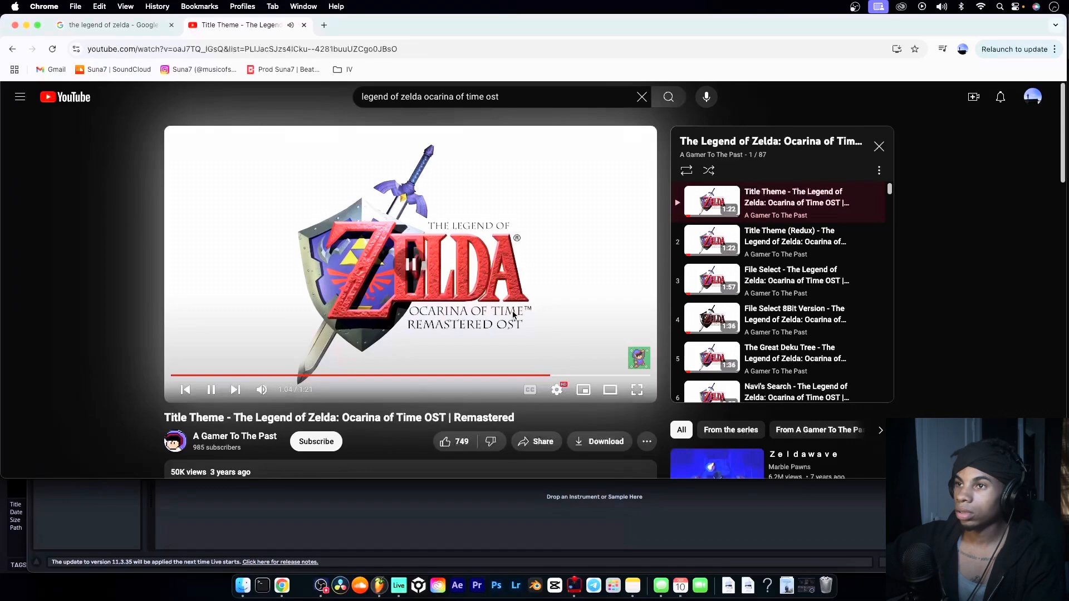
Switch back to Ableton Live, create an empty clip on the 1 MIDI track and extend it to four bars
click(436, 498)
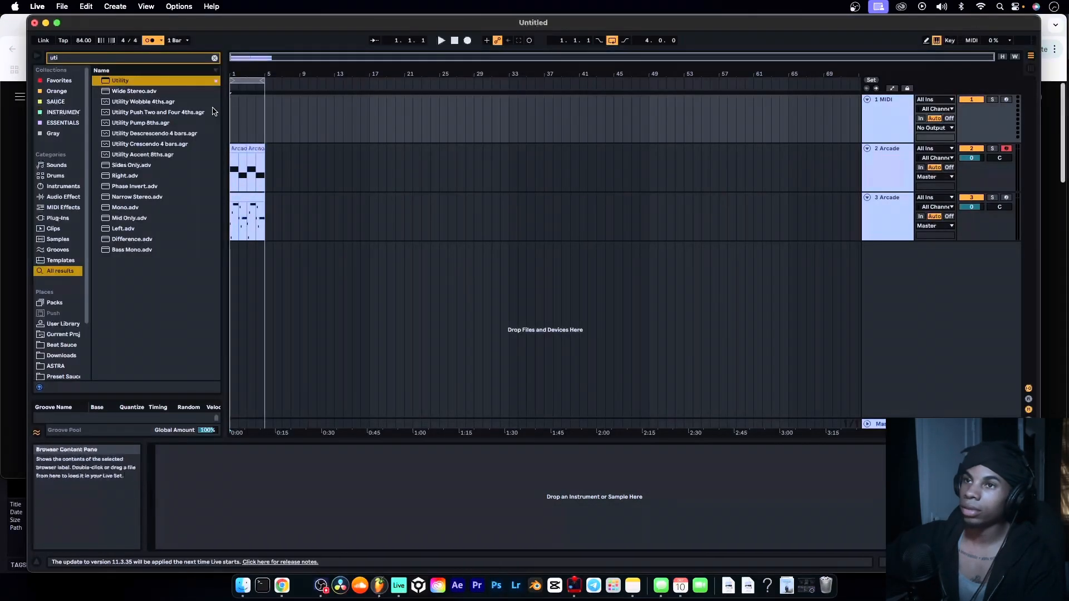
click(233, 113)
double_click(234, 107)
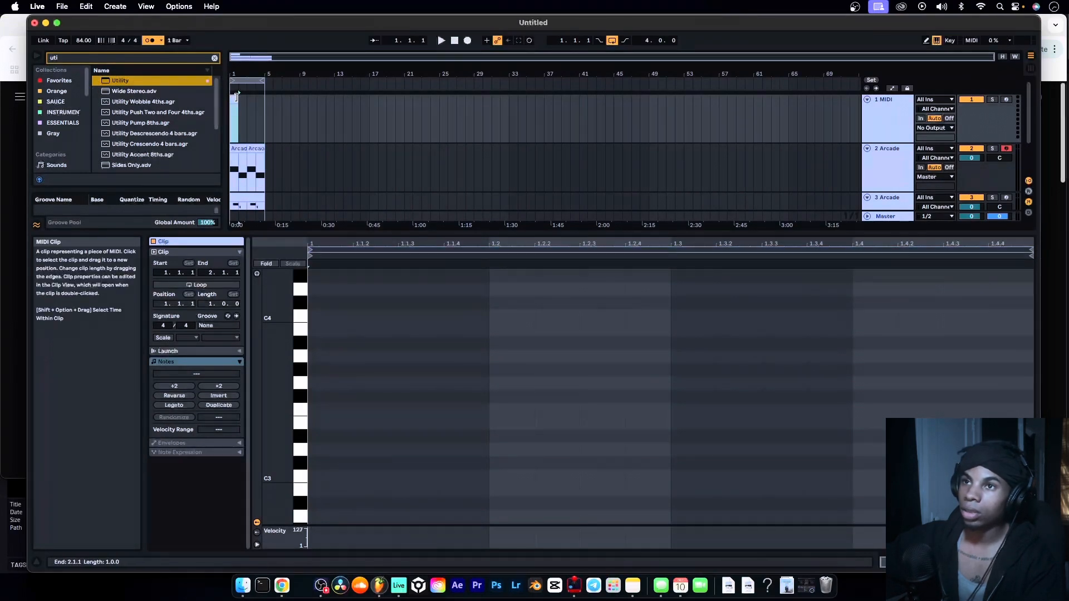
drag(240, 95, 264, 96)
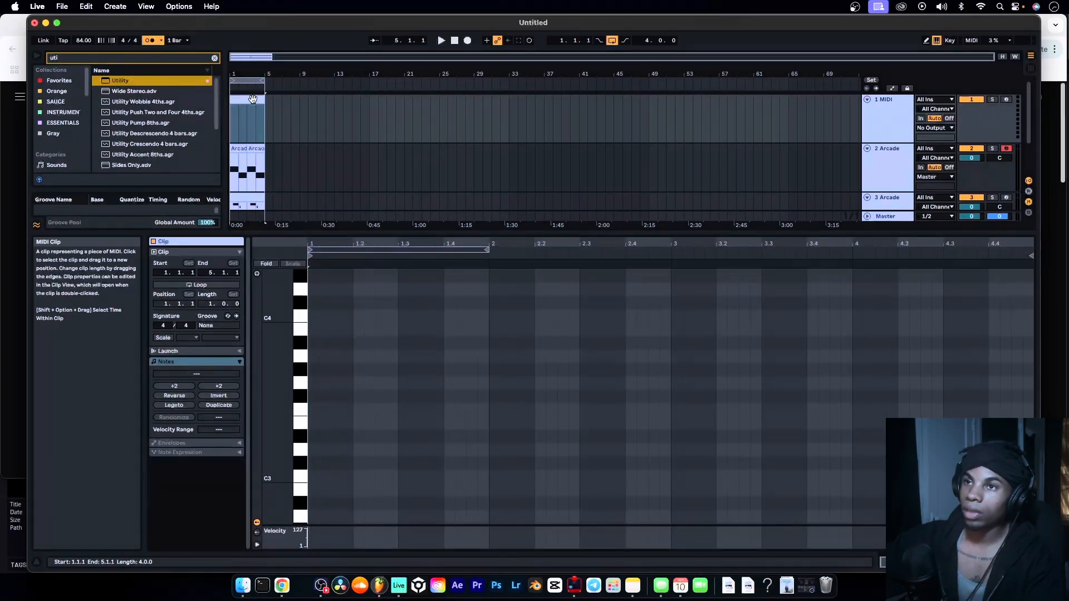
Search the browser for arcade and load the Arcade plug-in onto the 1 MIDI track
click(876, 105)
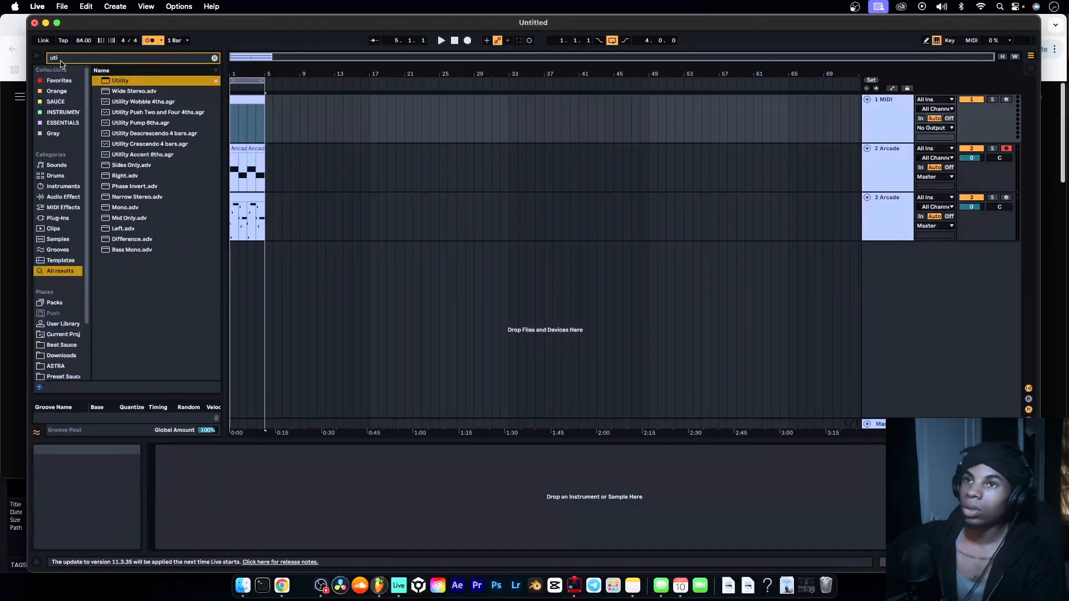
text(arcade)
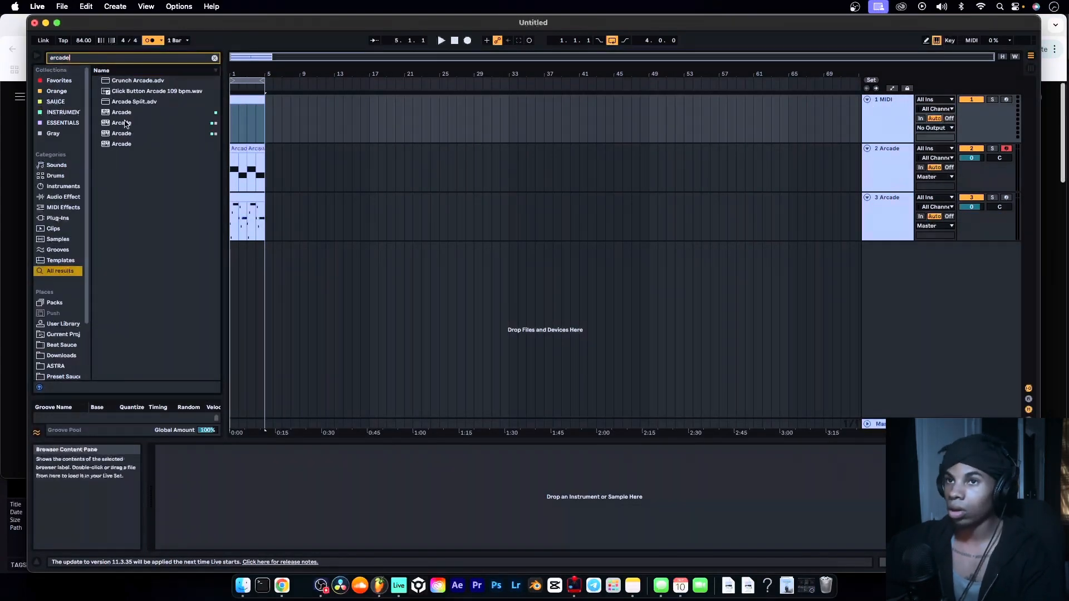
drag(211, 112, 209, 106)
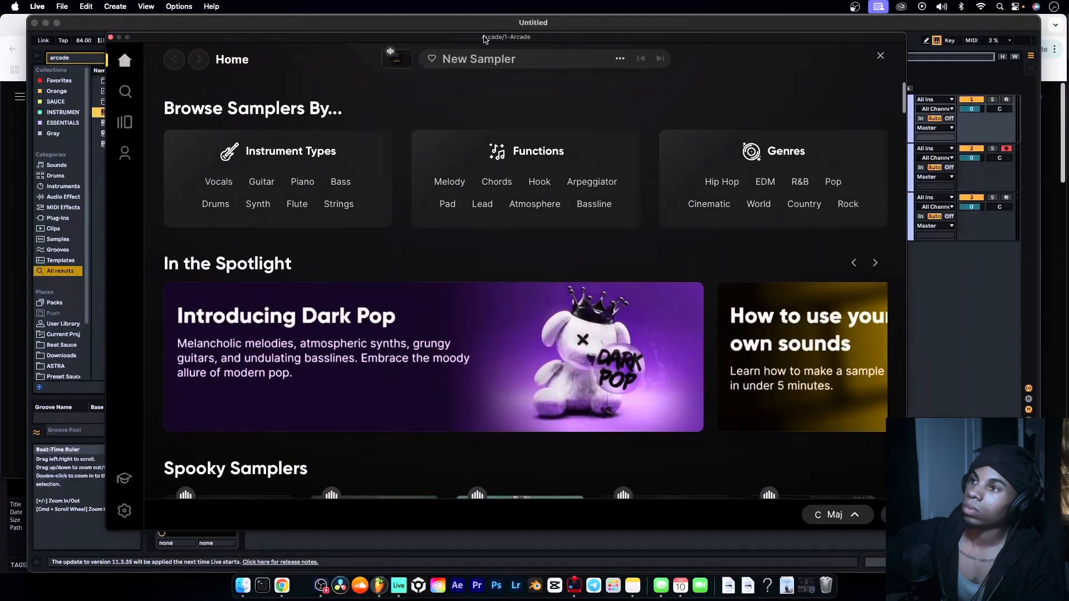
Show Arcade's Instruments library filtered to Flute
click(303, 186)
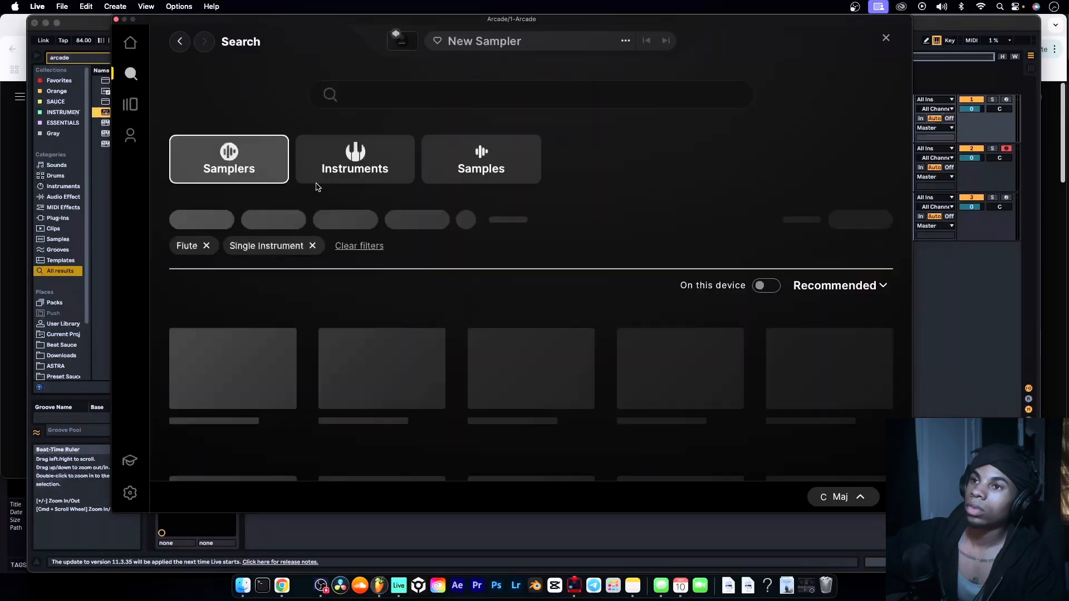
click(355, 158)
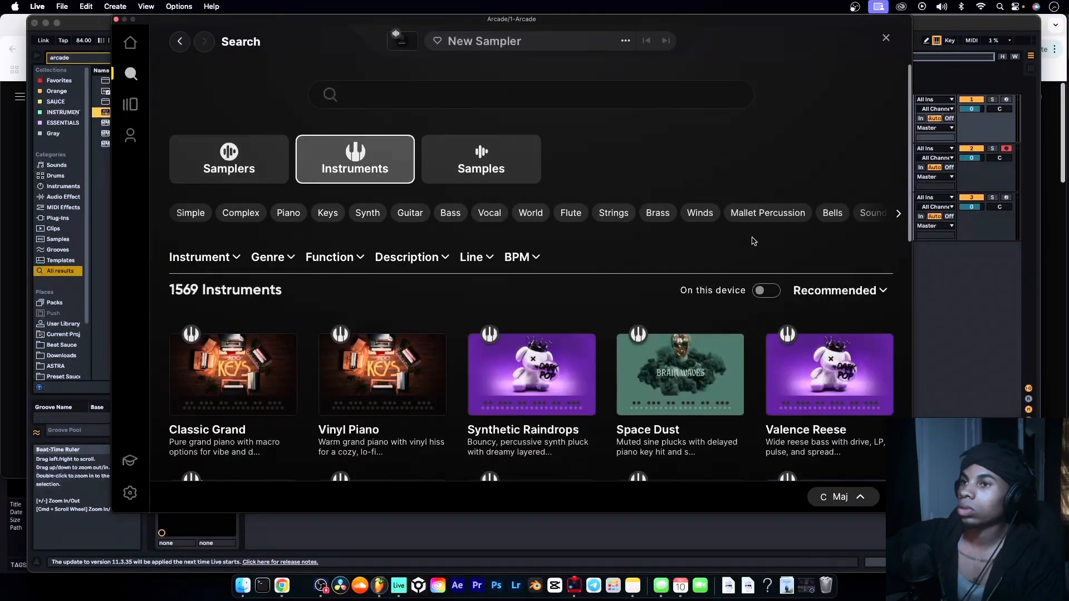
click(570, 213)
Browse the flute instruments and preview Pack Flute, Trippy Flute and More Flute
scroll(767, 239, down, 10)
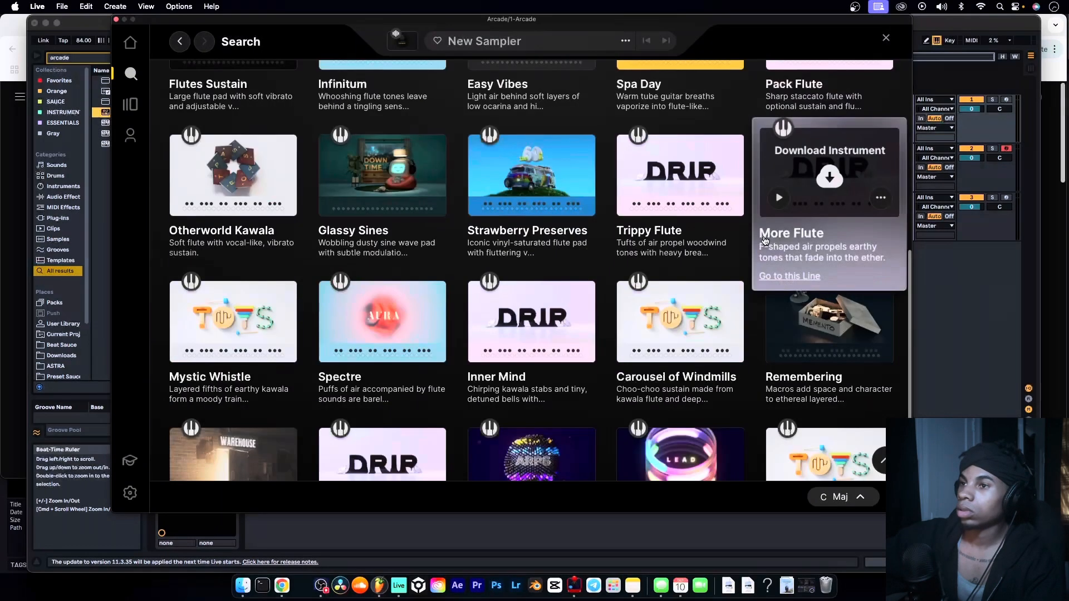
scroll(654, 233, up, 5)
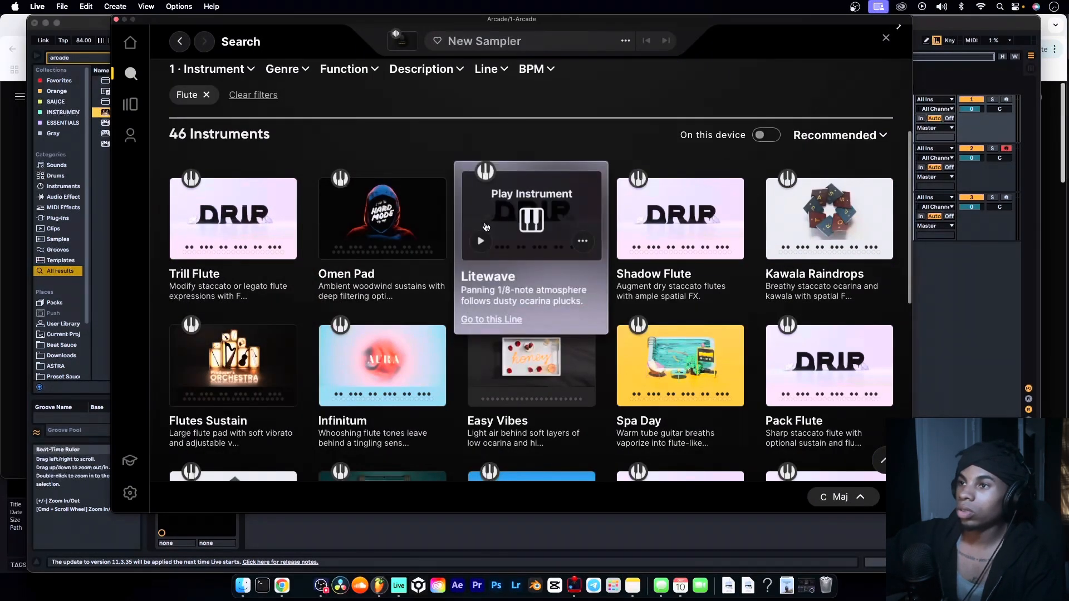
scroll(632, 264, down, 2)
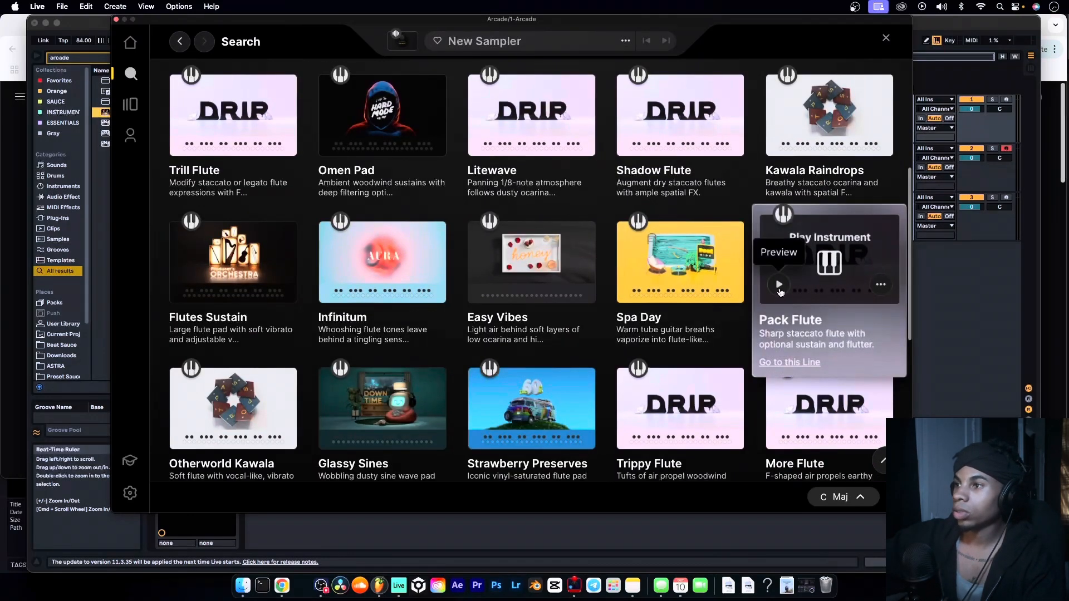
click(780, 284)
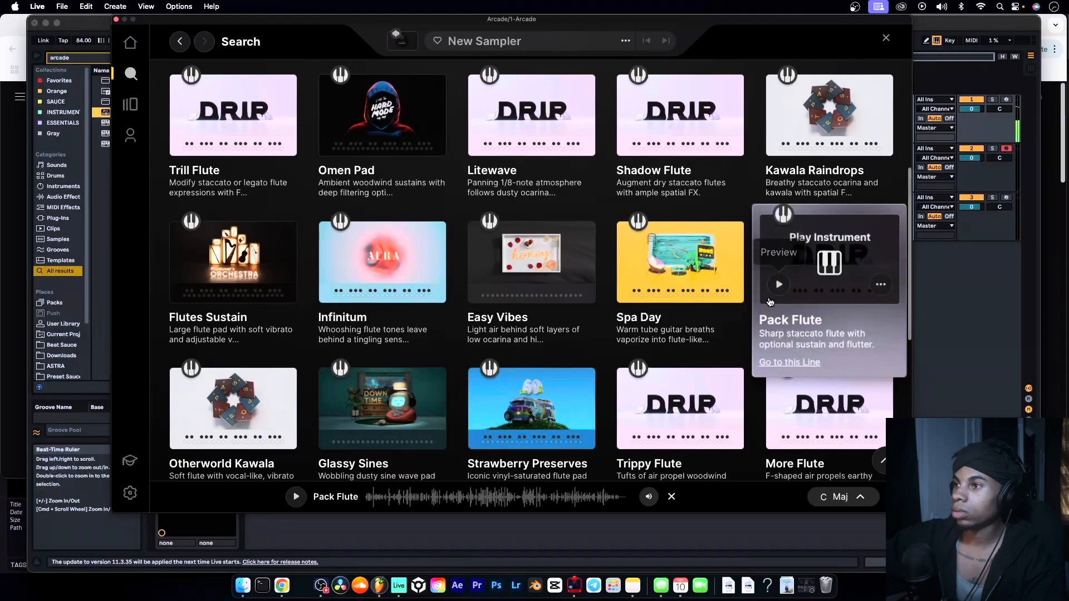
scroll(650, 289, down, 1)
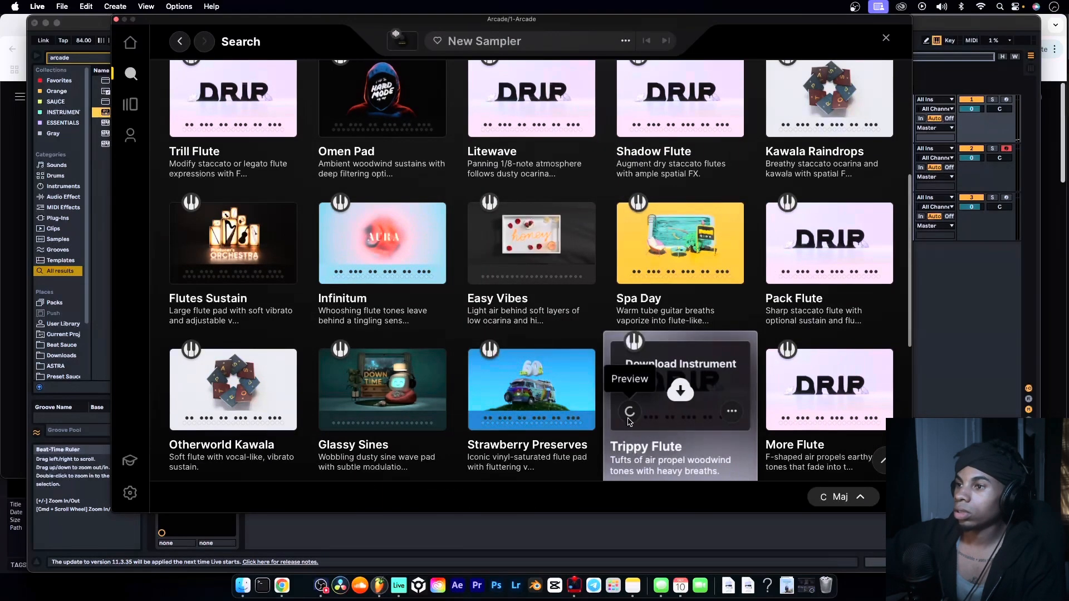
click(631, 415)
click(631, 415)
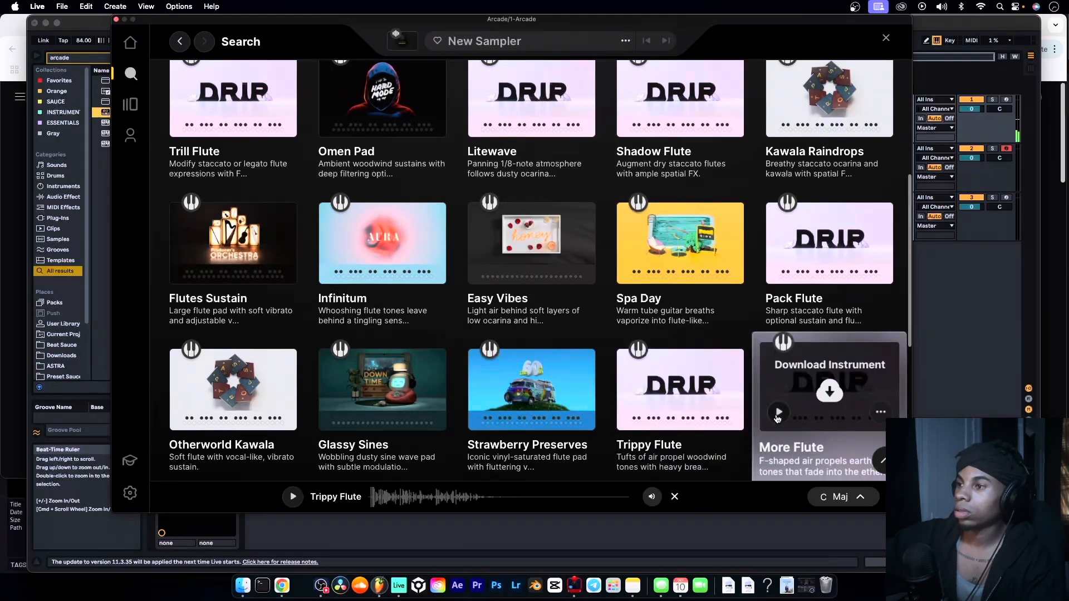
click(779, 413)
scroll(284, 352, down, 1)
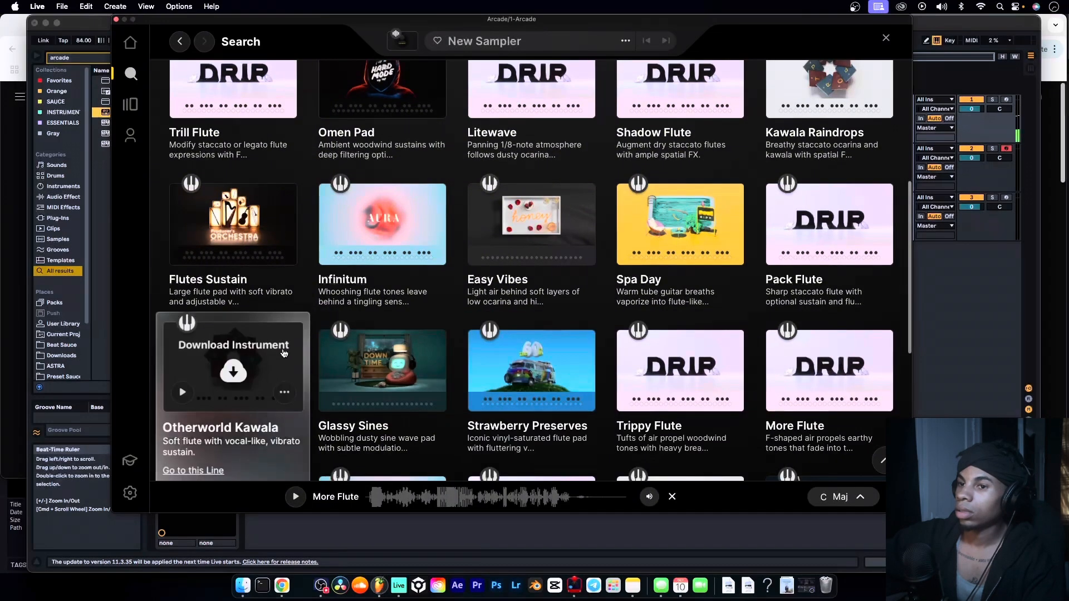
scroll(362, 362, down, 1)
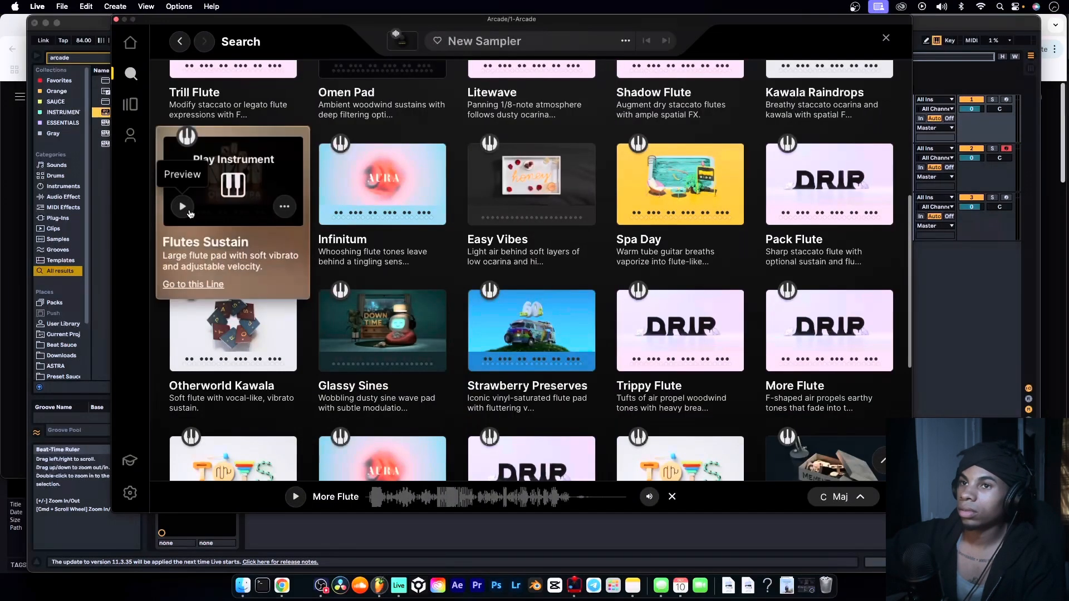
Preview the Flutes Sustain and Earth Flute instruments
click(182, 207)
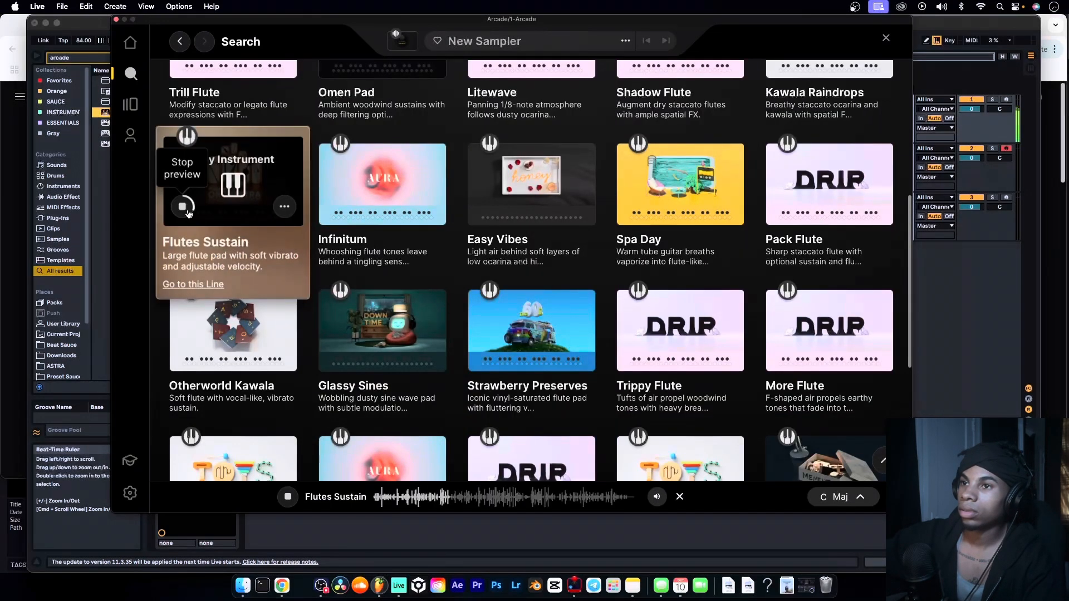
click(187, 213)
scroll(379, 289, down, 3)
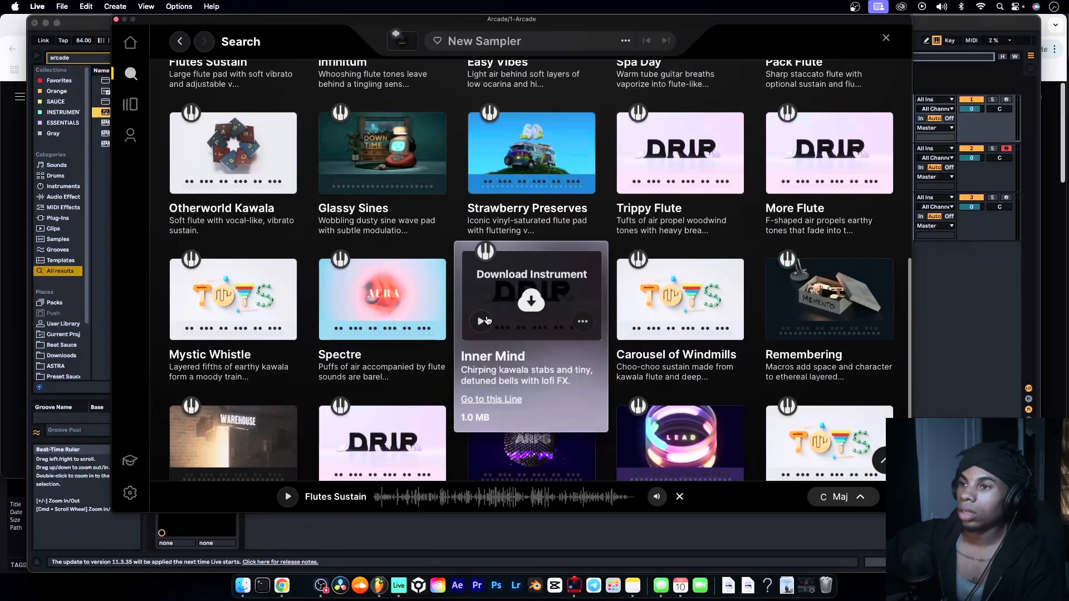
scroll(328, 301, down, 2)
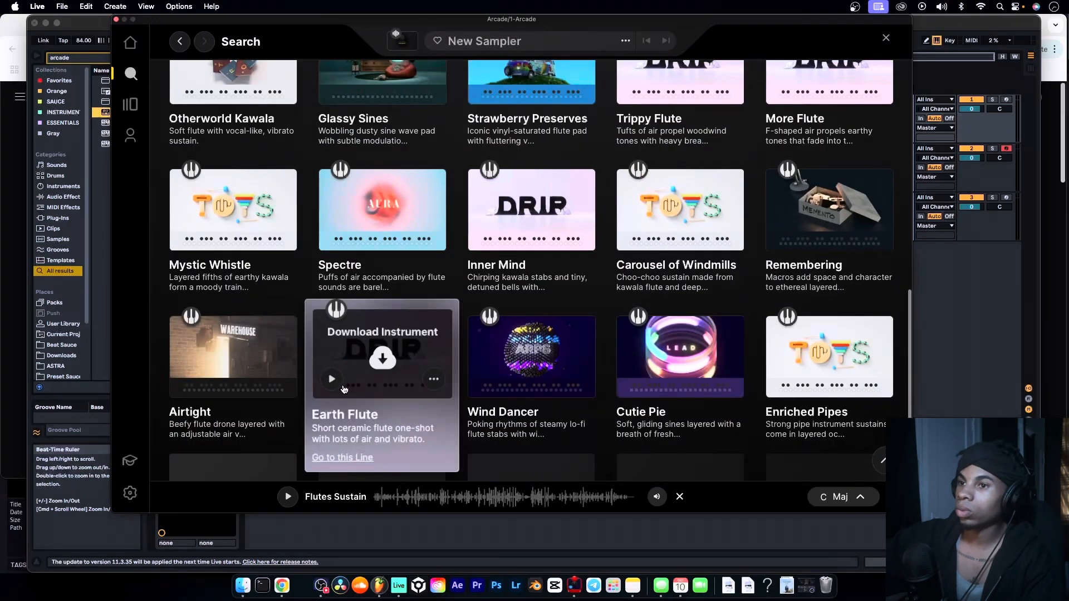
click(332, 379)
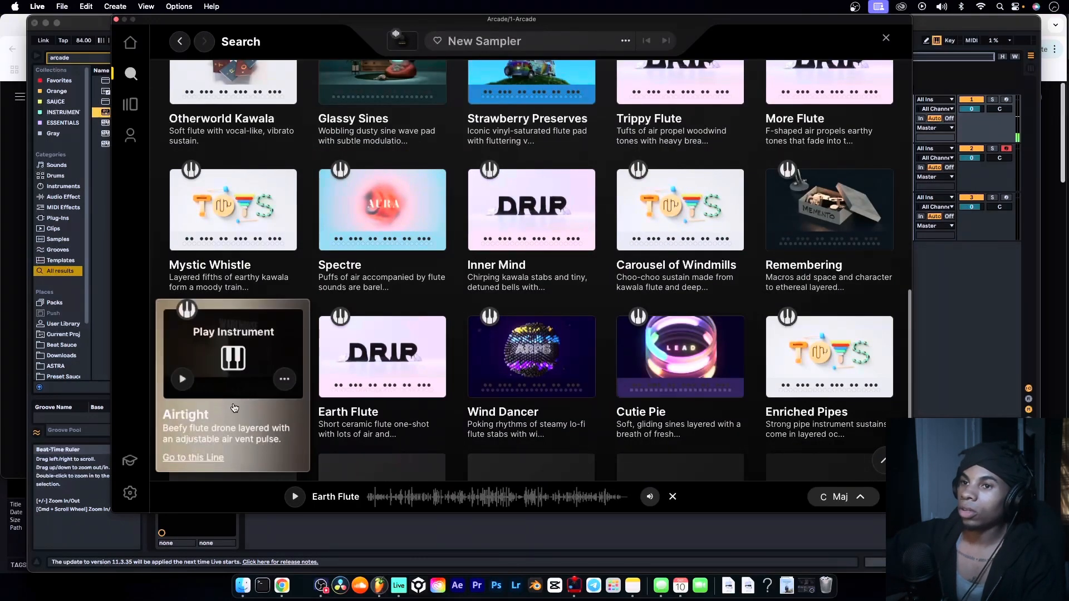
Preview the Airtight flute instrument and load it into Arcade
click(182, 379)
click(182, 379)
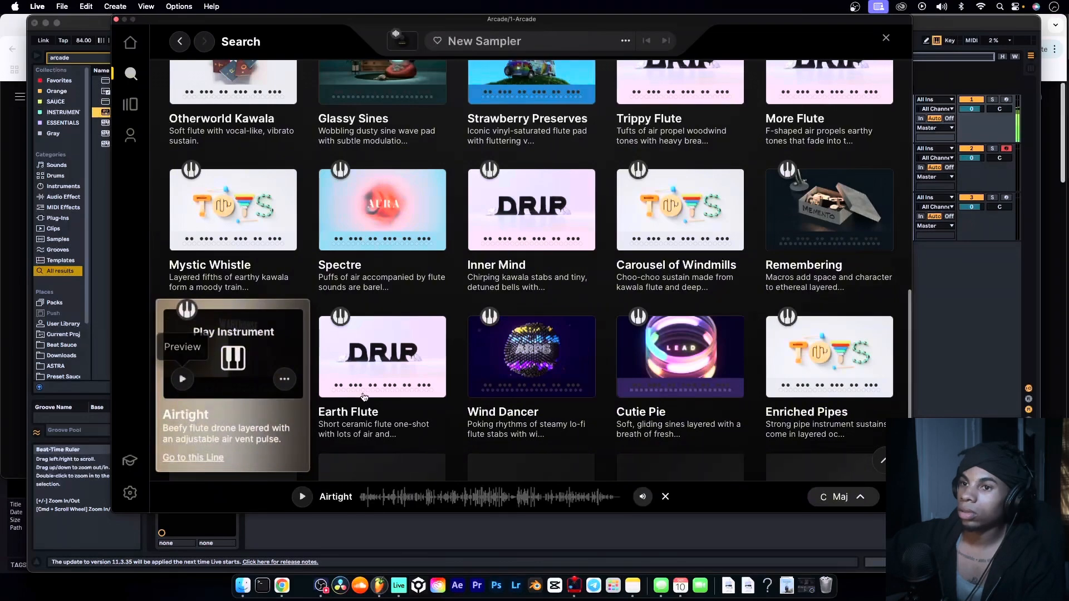
click(183, 380)
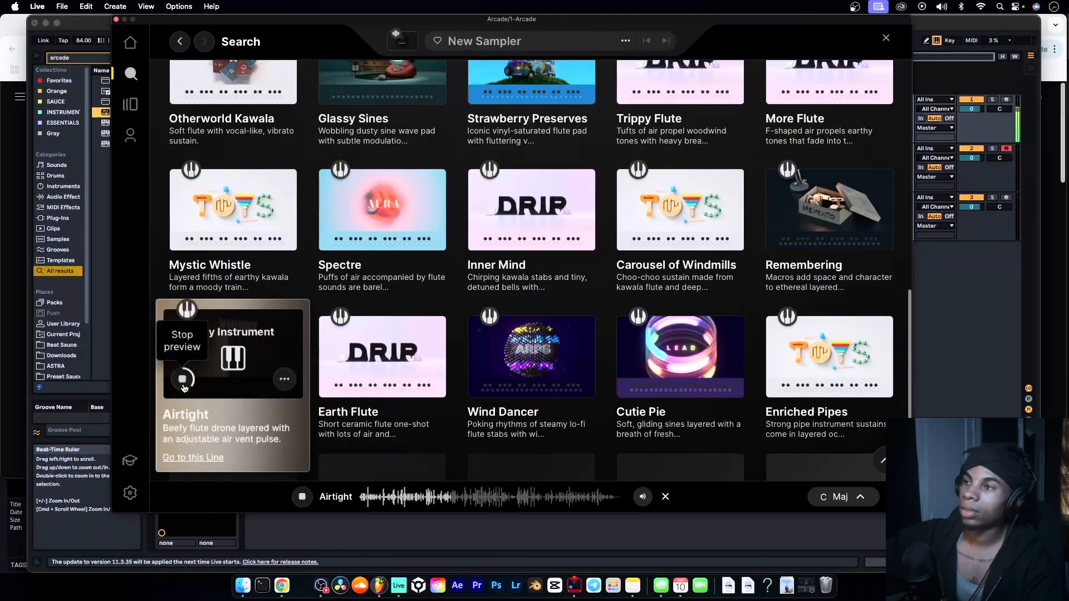
click(183, 386)
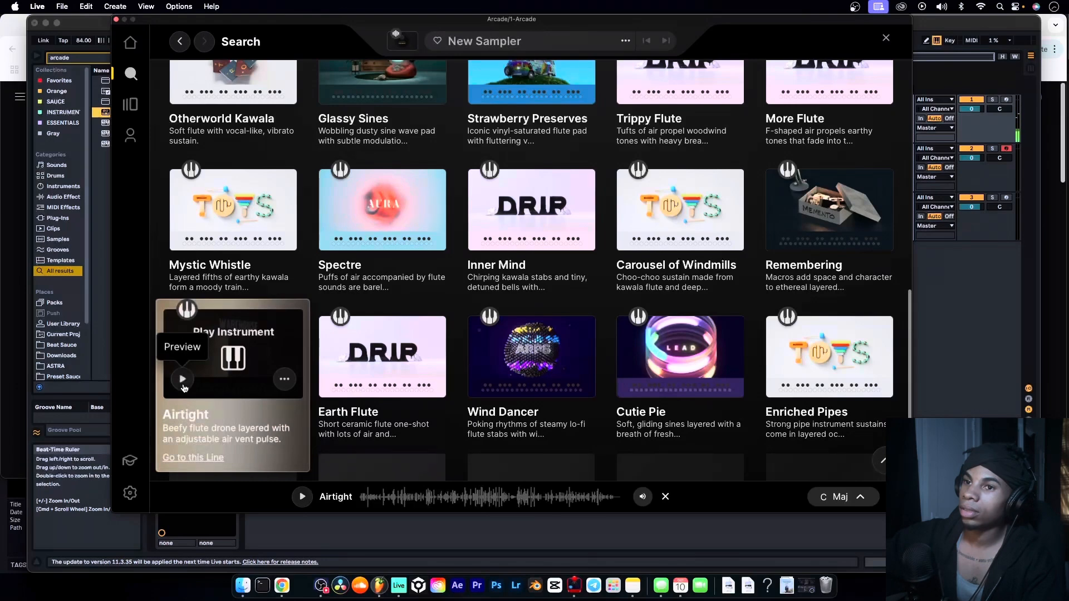
click(233, 357)
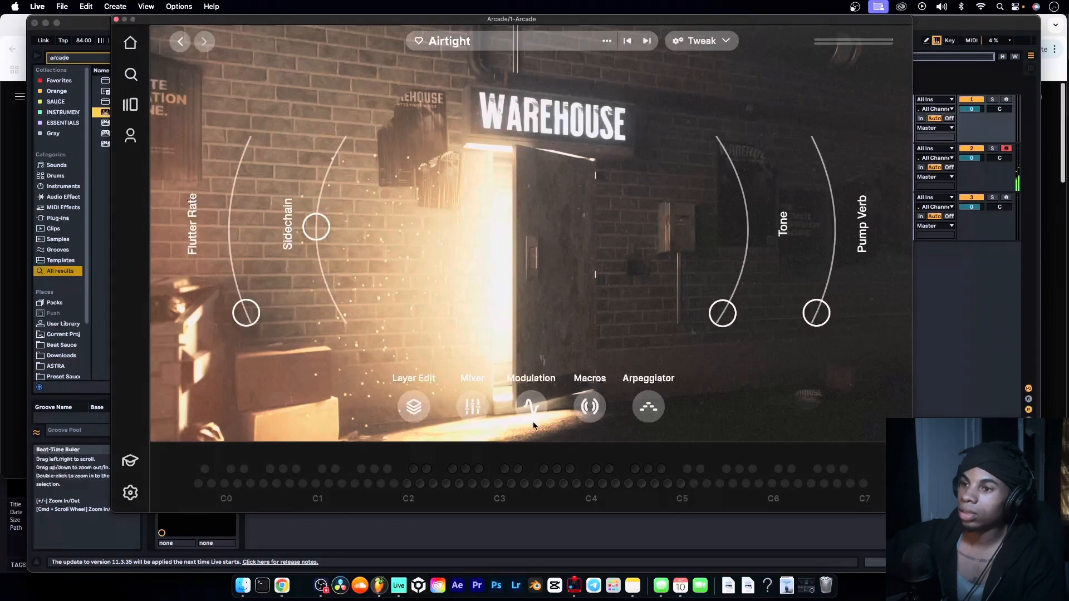
Arm the 1 Arcade track for recording, close its plug-in window and reopen it
click(1008, 100)
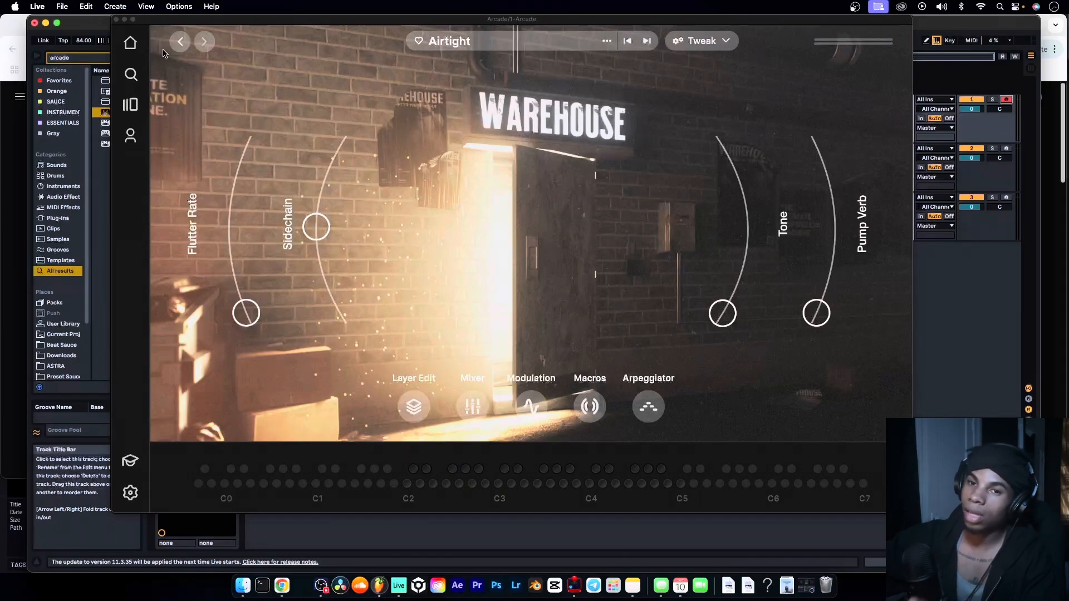
click(116, 20)
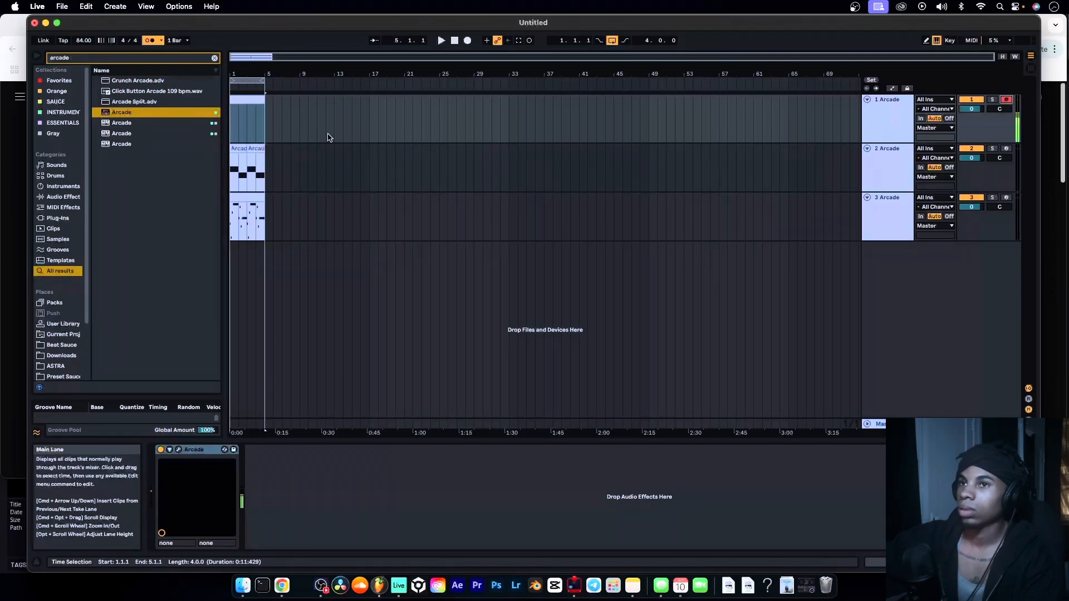
click(178, 449)
click(343, 213)
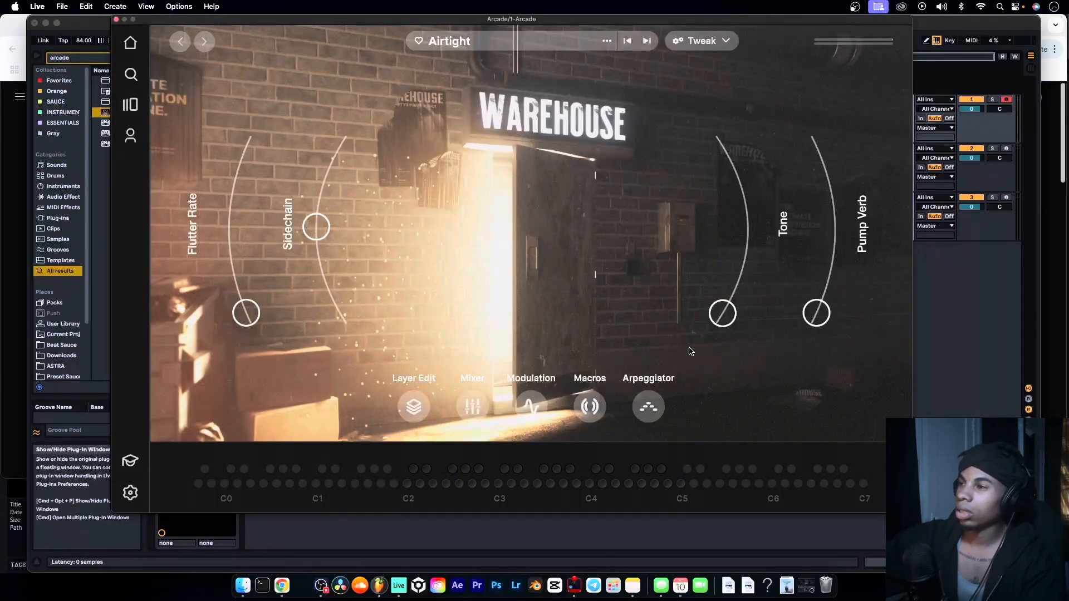
Open Airtight's Layer Edit view and audition the sound with Layer A and Layer B switched off in turn
click(421, 408)
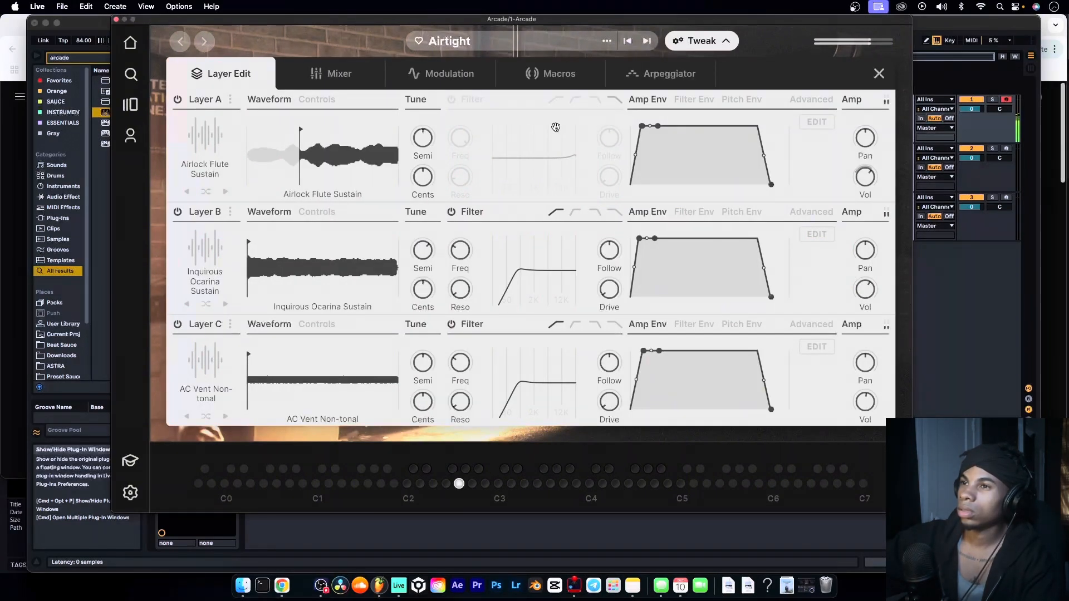
click(177, 99)
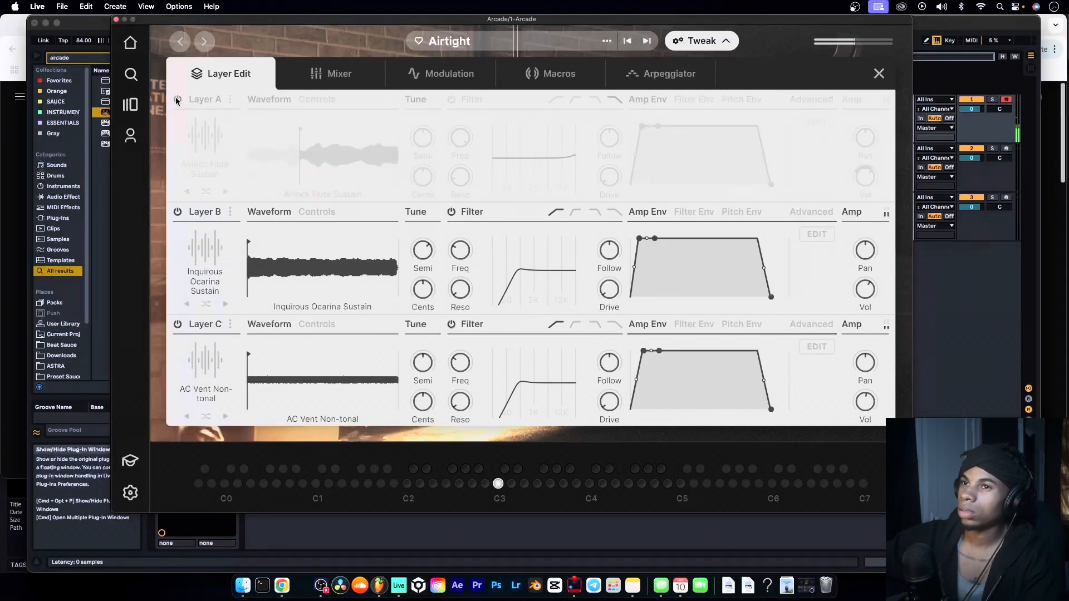
click(177, 99)
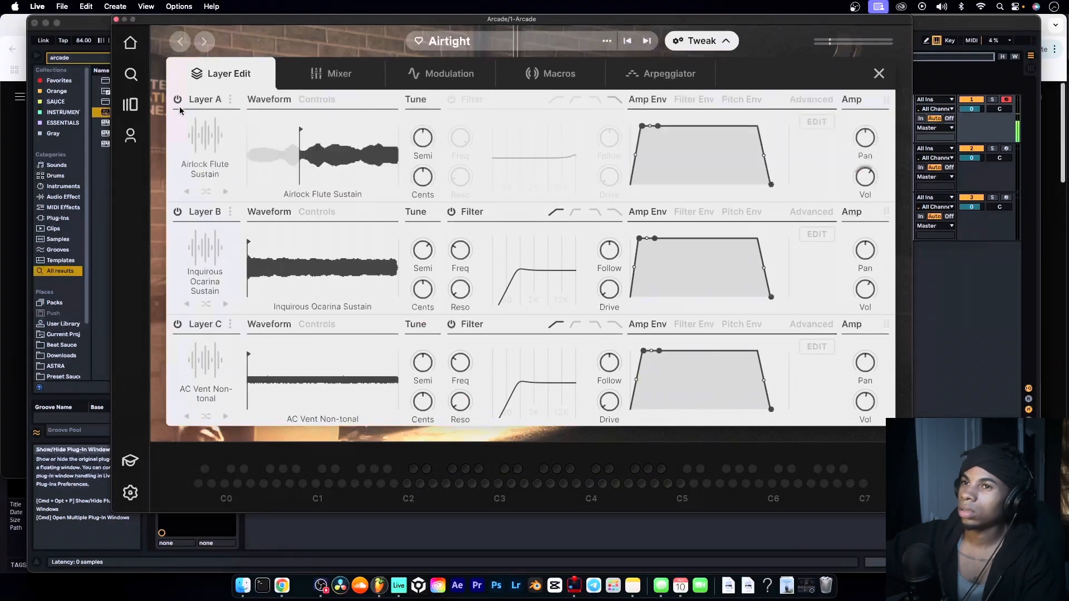
click(180, 213)
click(180, 213)
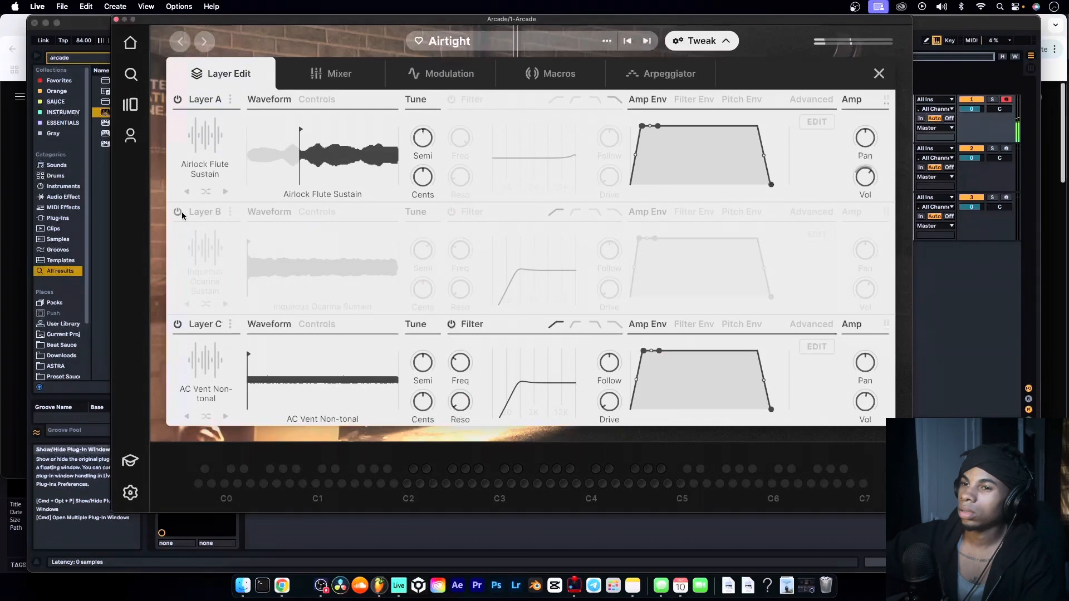
Audition the sound with Layer C off, switch it back on and reduce the volume of its AC Vent sample
click(178, 325)
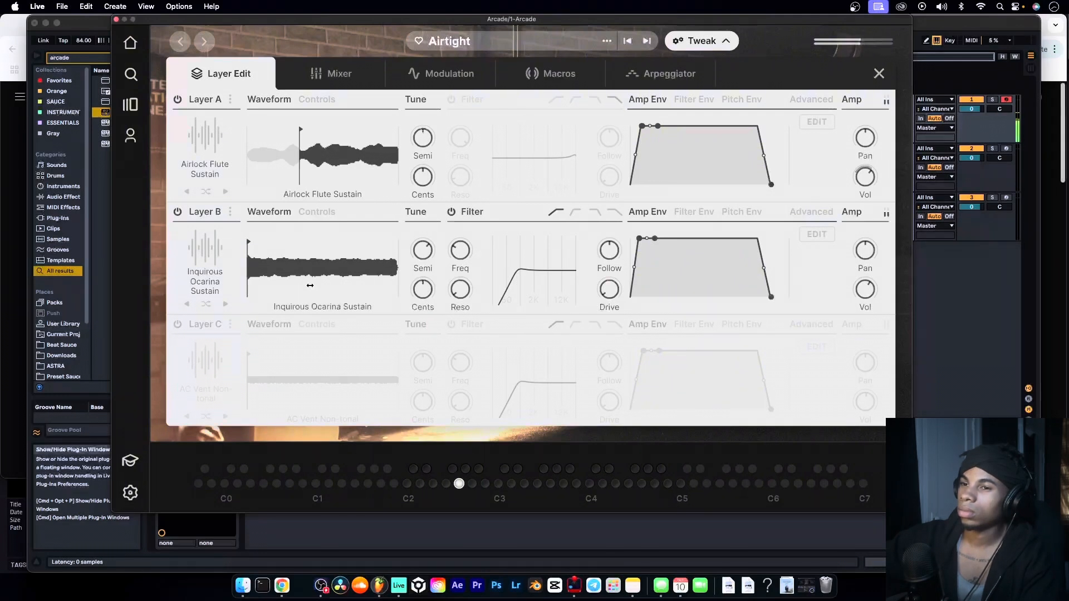
click(218, 323)
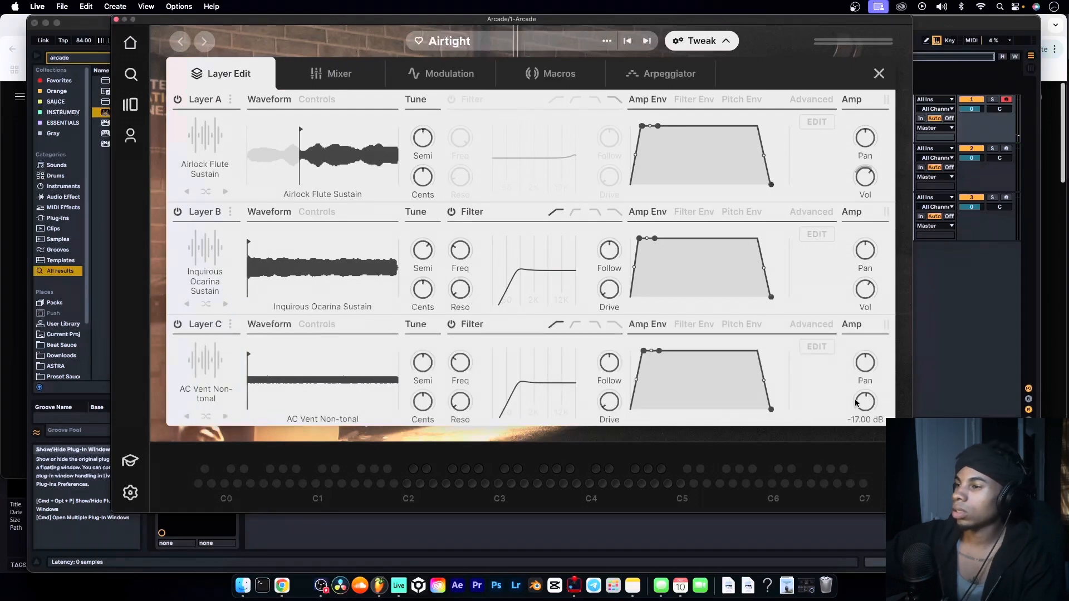
drag(861, 402, 848, 452)
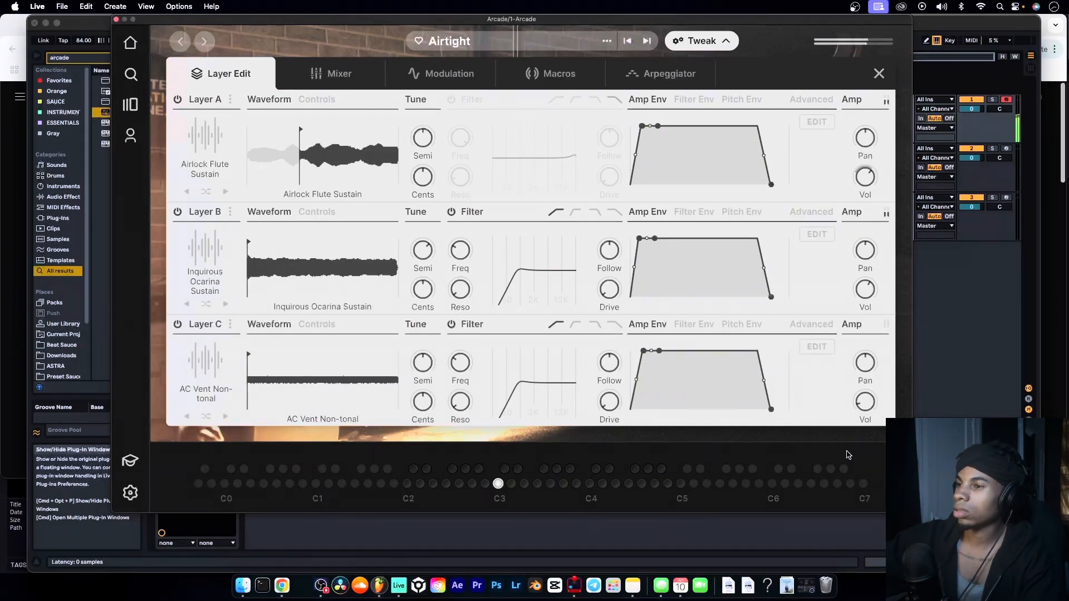
drag(865, 401, 869, 383)
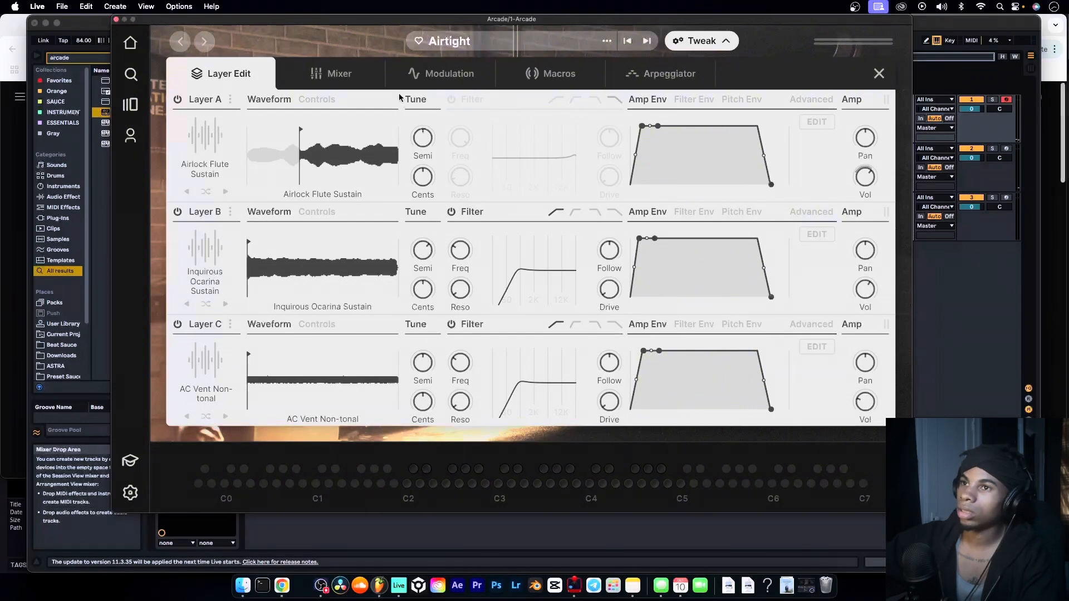
Shift the computer keyboard's octave range to C3–D4 and rehearse the flute melody over the playing loop
key(x)
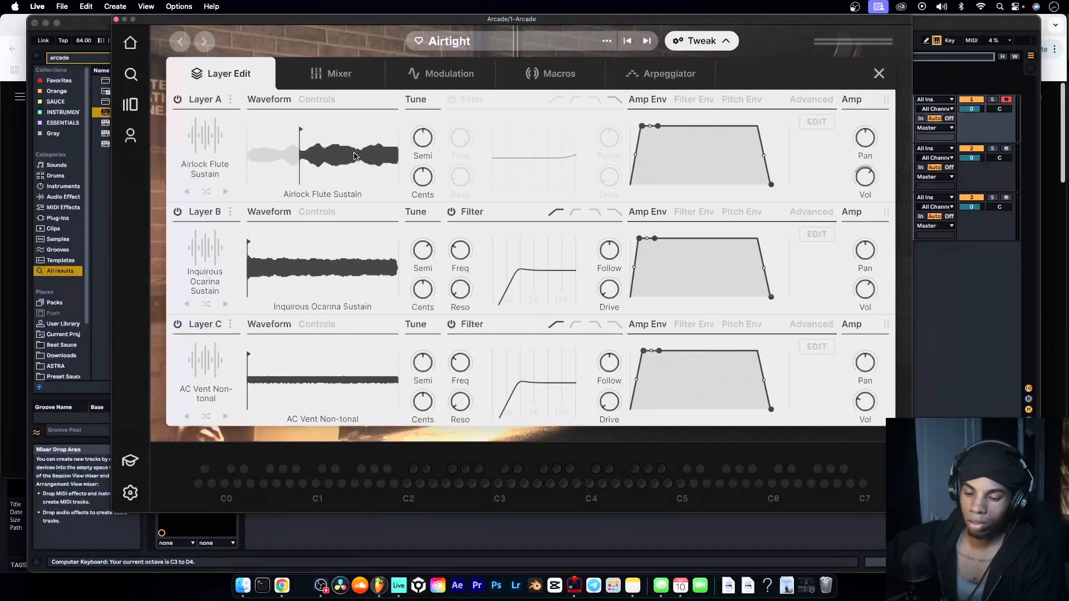
key(k)
key(g)
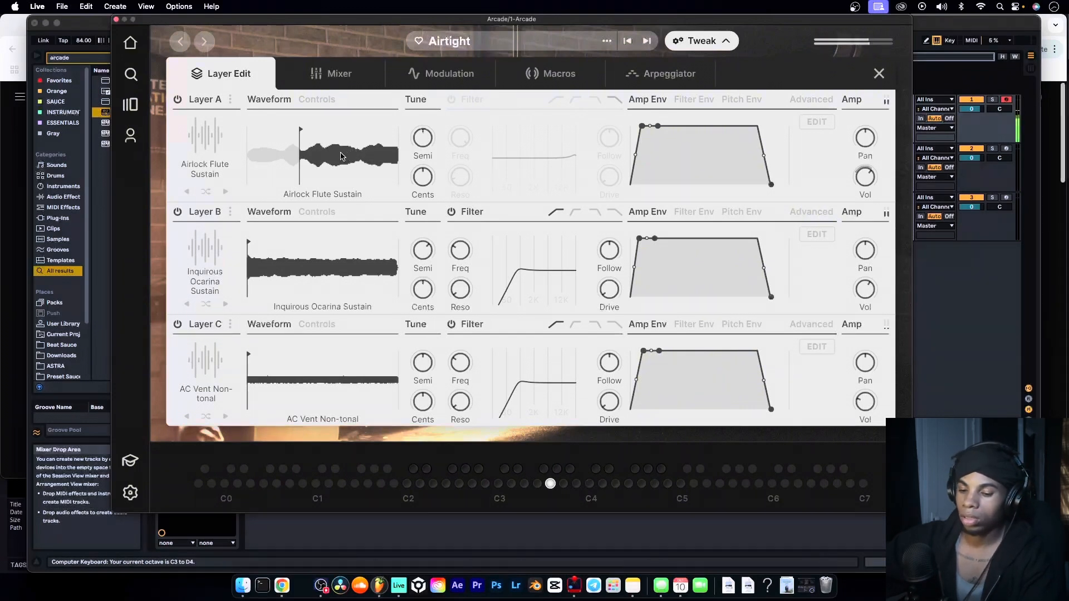
key(space)
key(k)
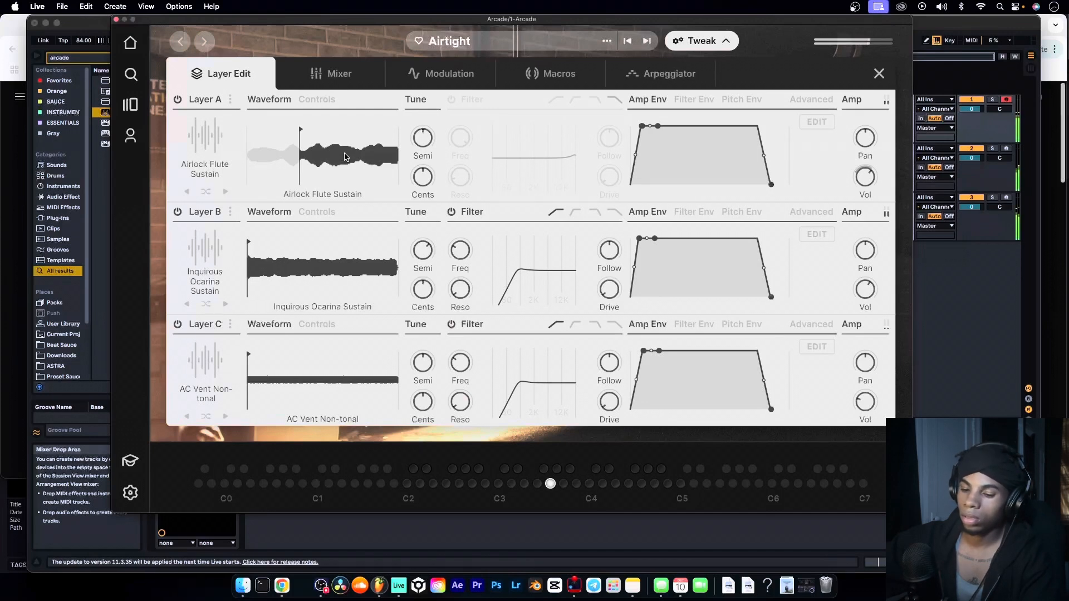
key(f)
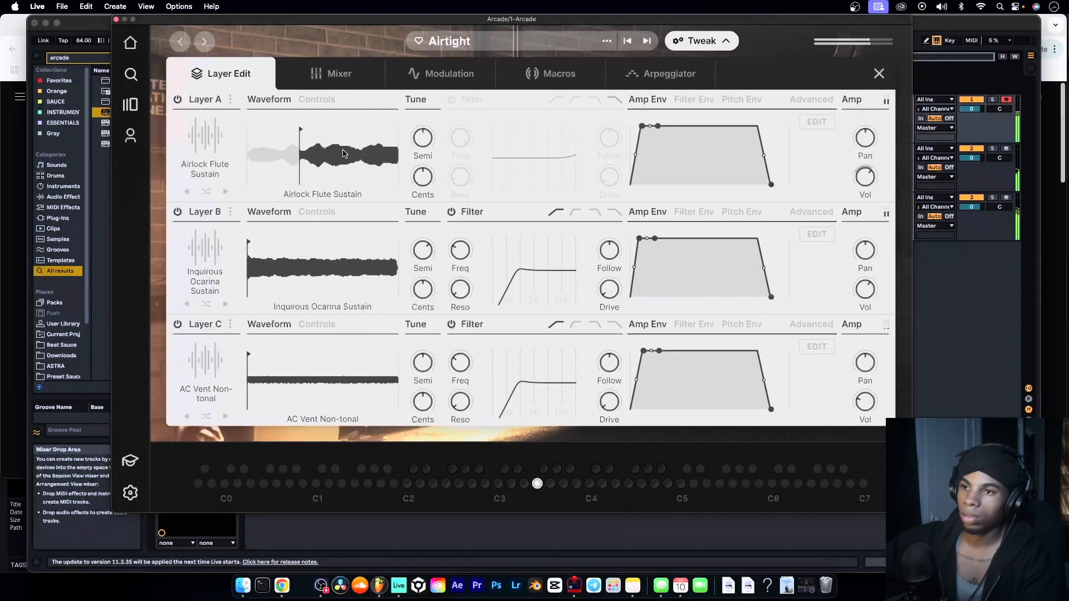
key(g)
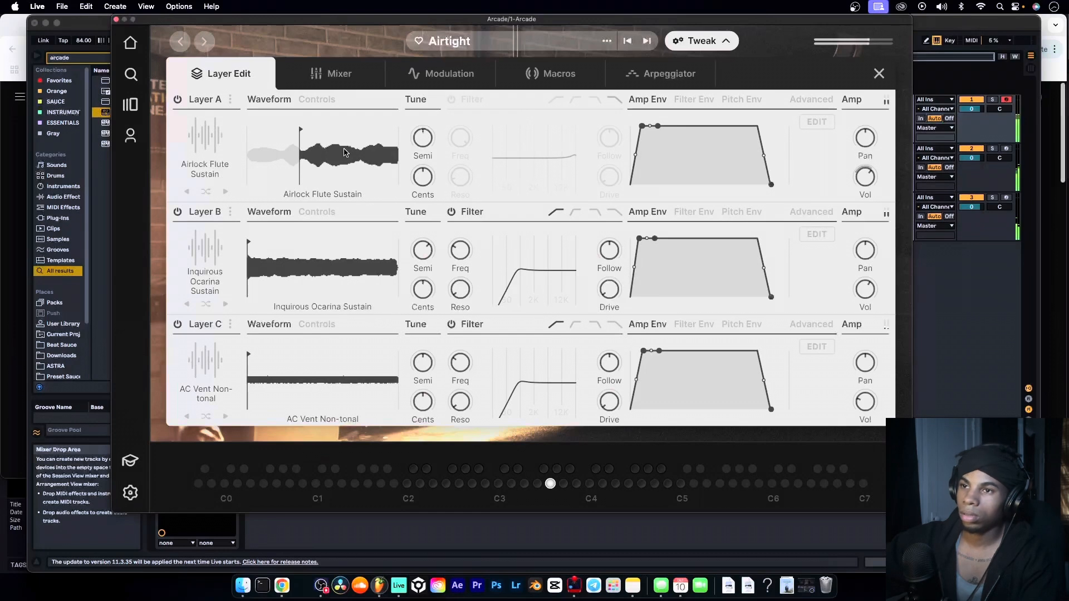
key(k)
key(g)
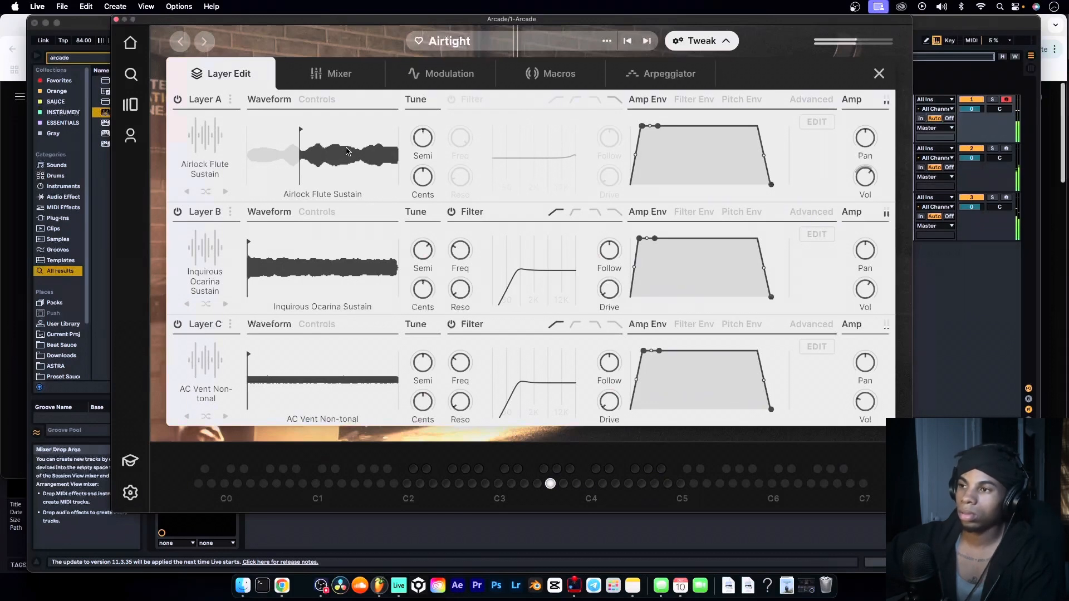
key(f)
key(g)
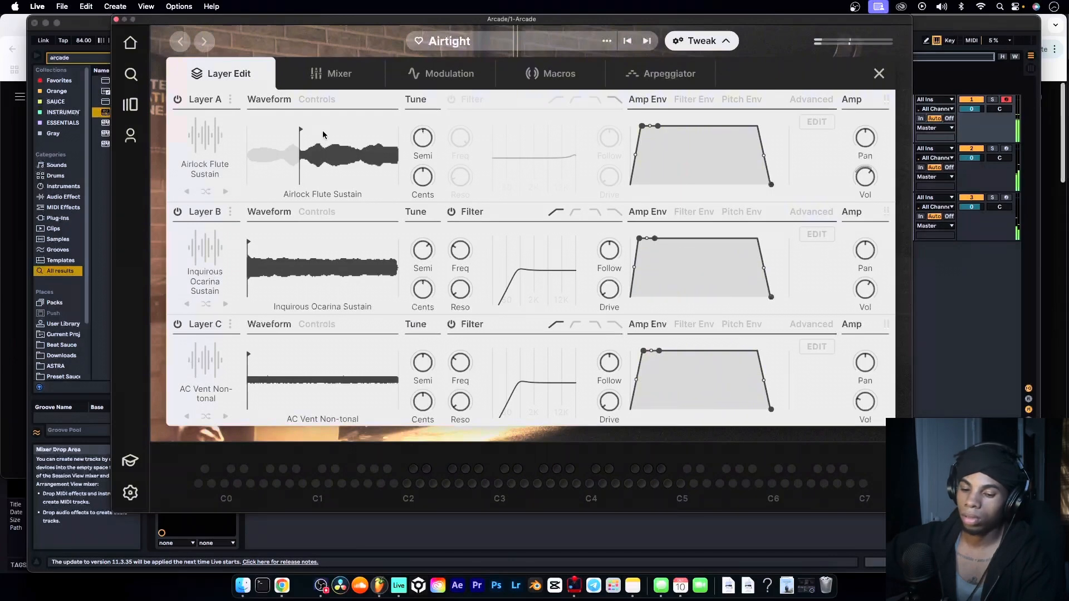
Close Layer Edit and the Arcade plug-in, and record the flute melody C4, G3, F3, G3 on the 1 Arcade track
click(879, 76)
click(115, 19)
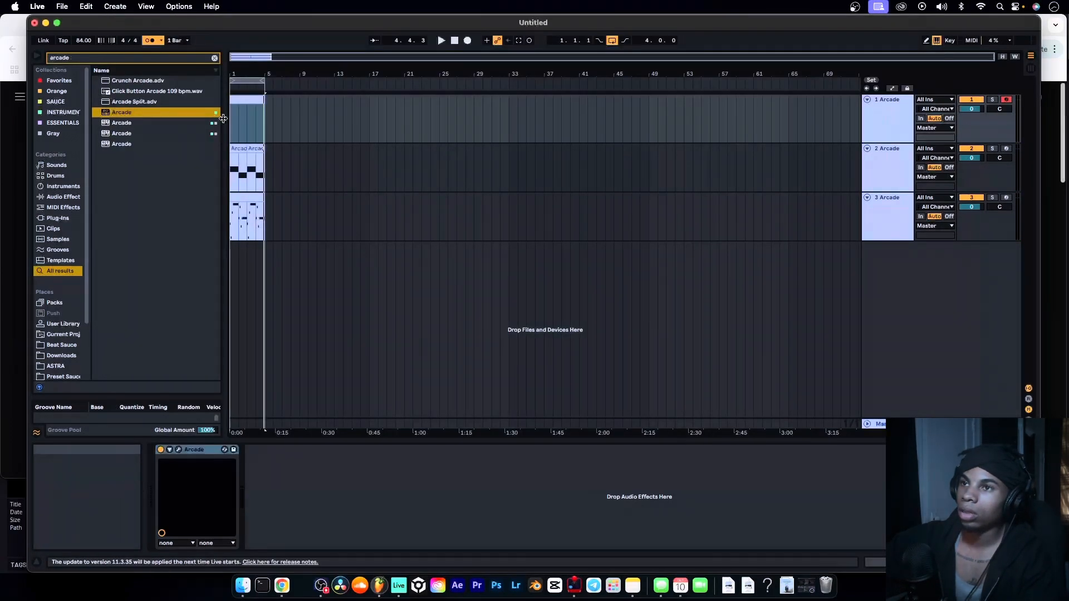
double_click(243, 102)
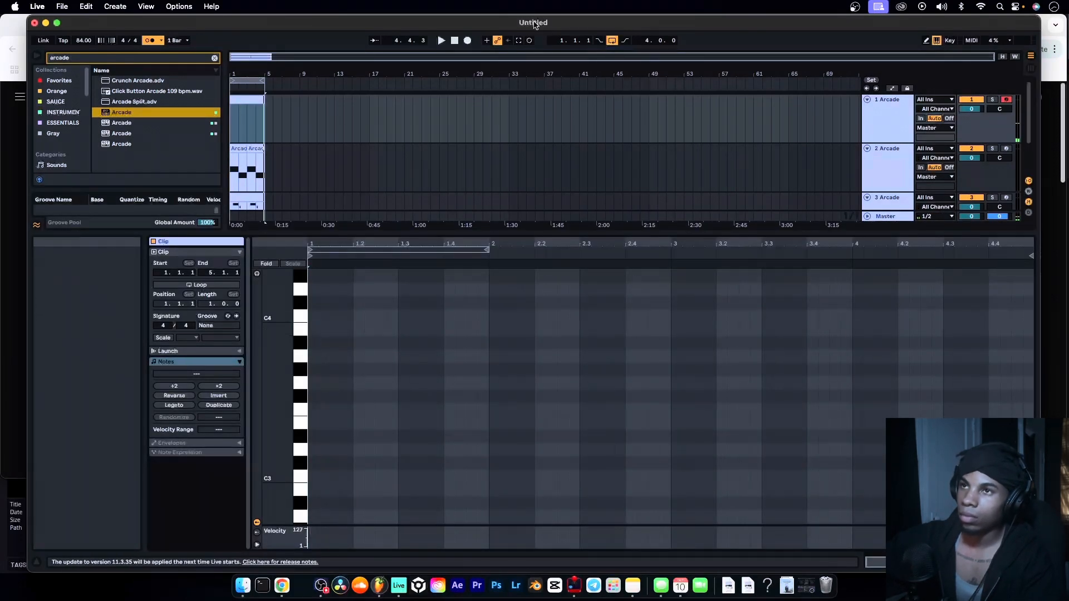
click(467, 40)
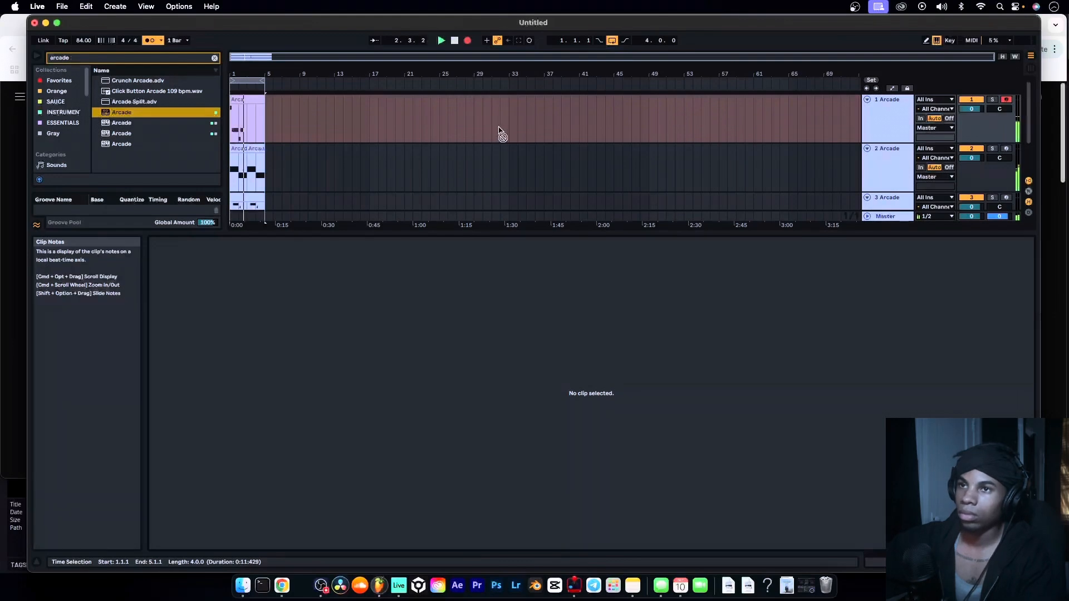
key(space)
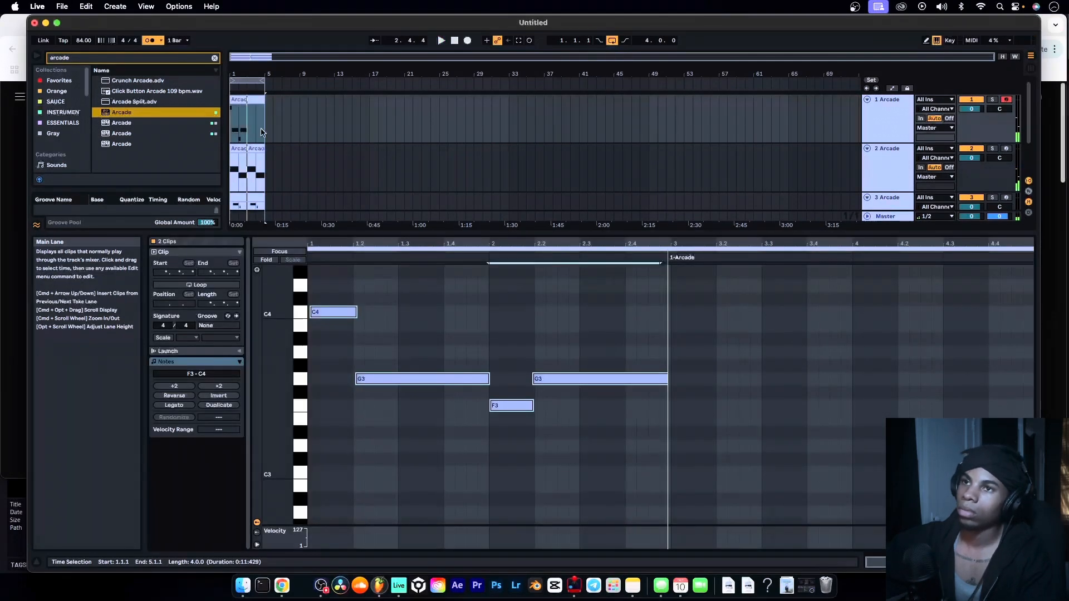
Quantize all the recorded flute notes and set their velocity to 120
click(330, 316)
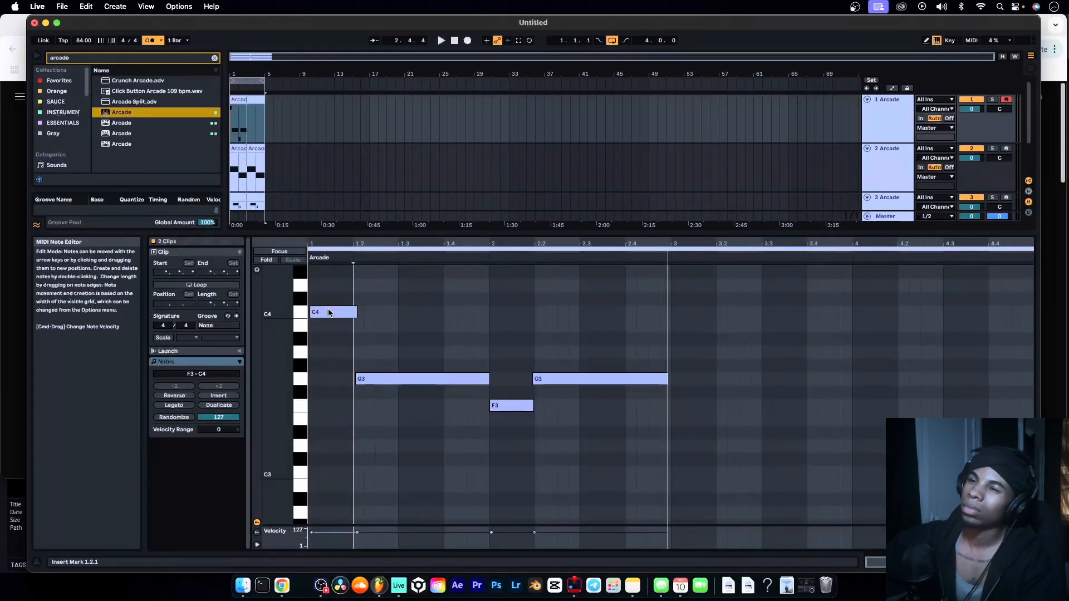
drag(330, 316, 586, 510)
right_click(586, 510)
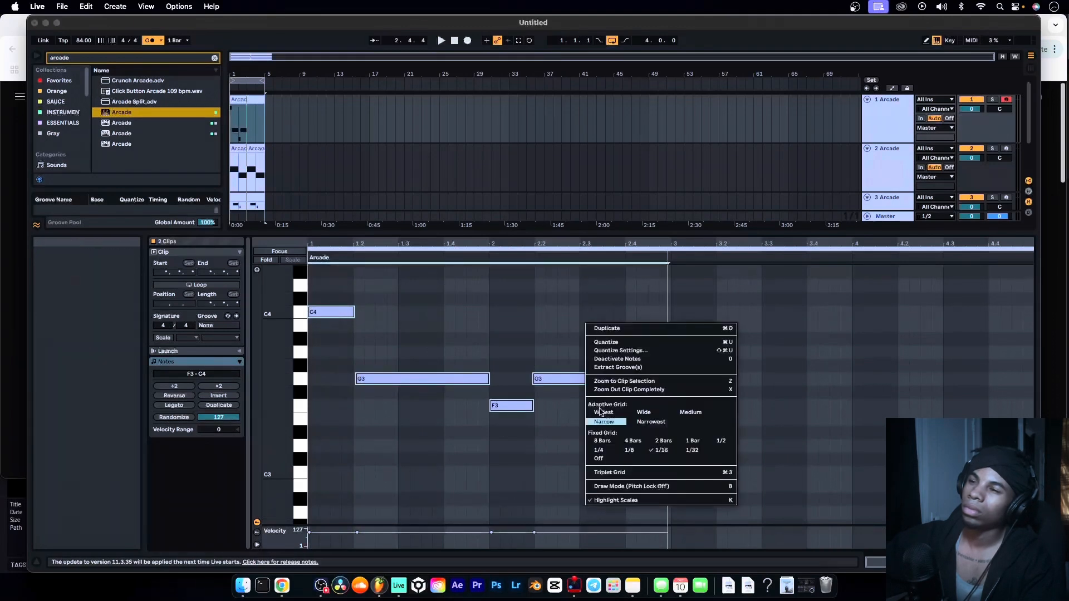
click(623, 344)
key(space)
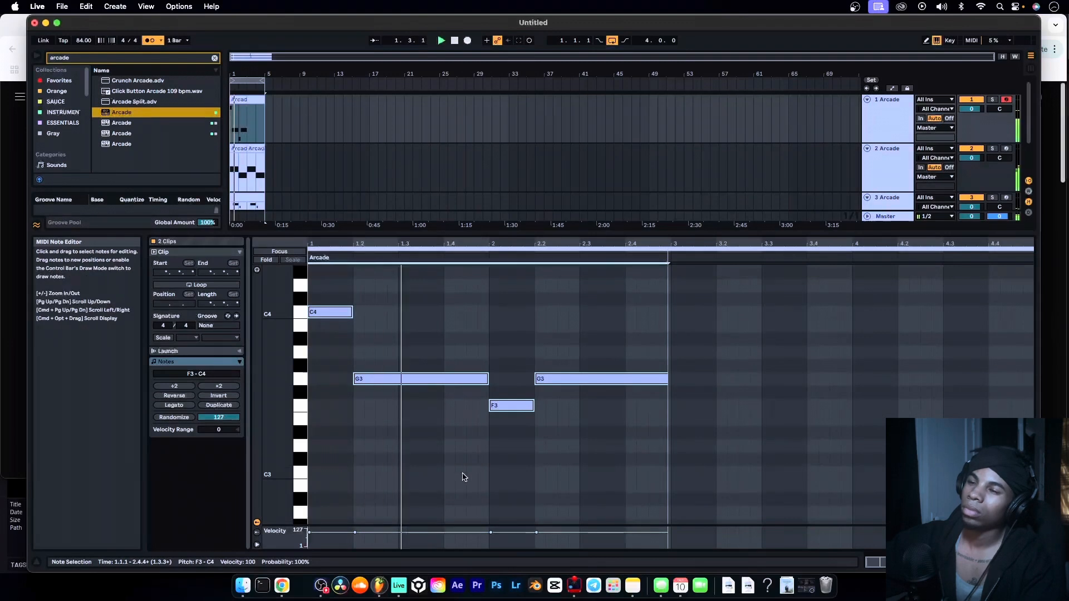
drag(491, 532, 493, 526)
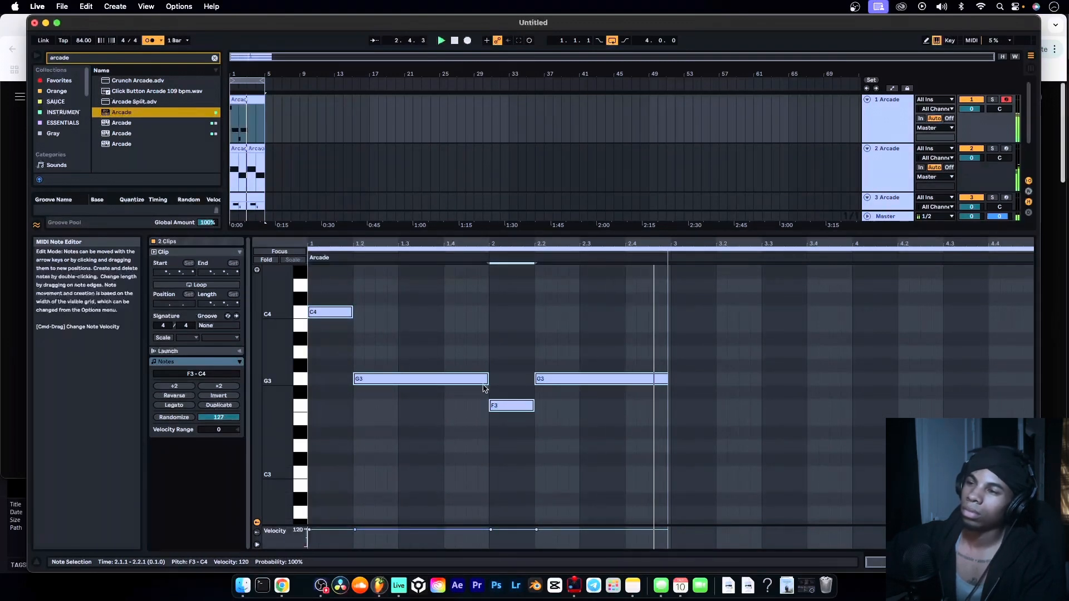
Duplicate the two-bar flute melody clip on the 1 Arcade track to fill bars 3 and 4
click(886, 184)
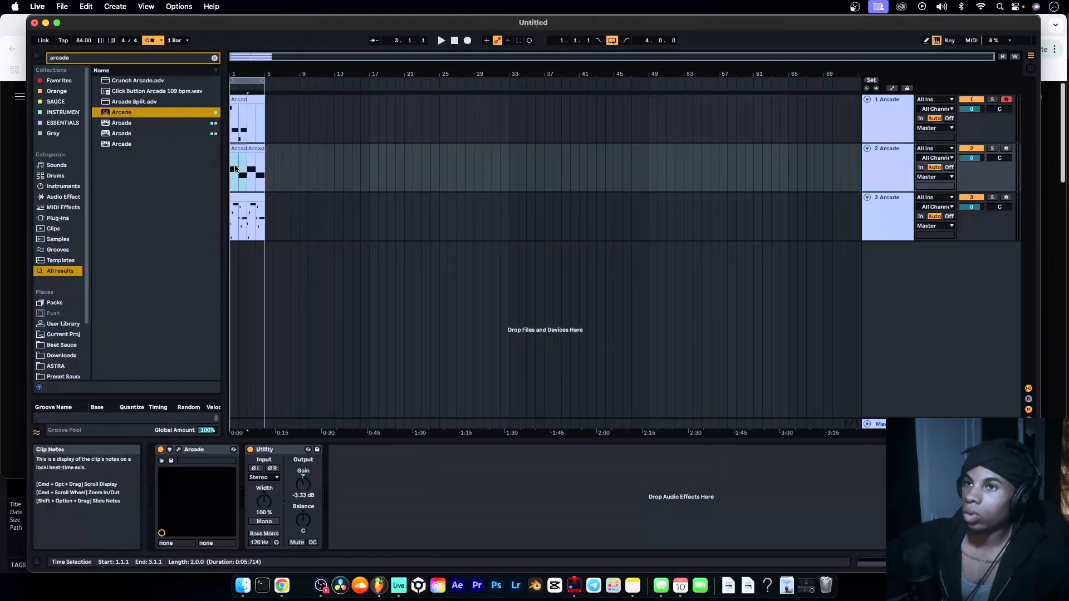
click(235, 150)
double_click(235, 151)
click(241, 107)
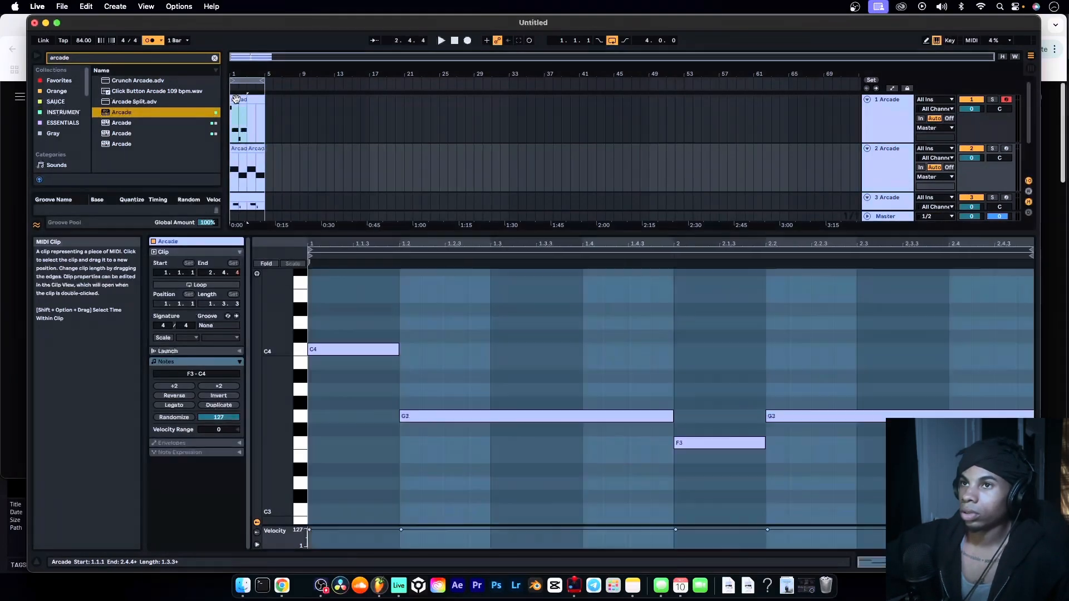
drag(337, 319, 824, 529)
click(236, 100)
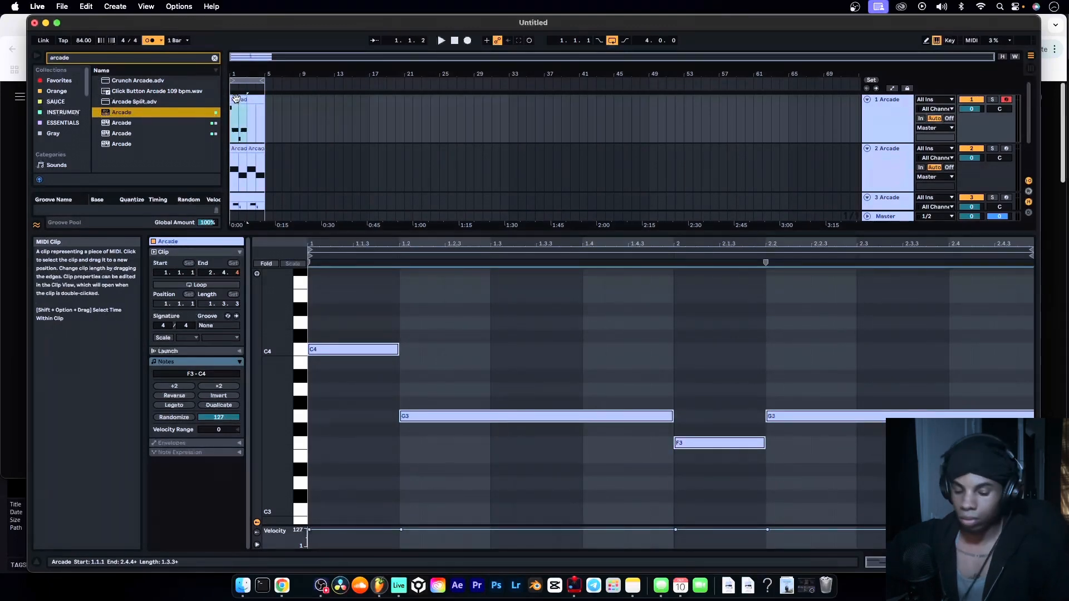
key(super+d)
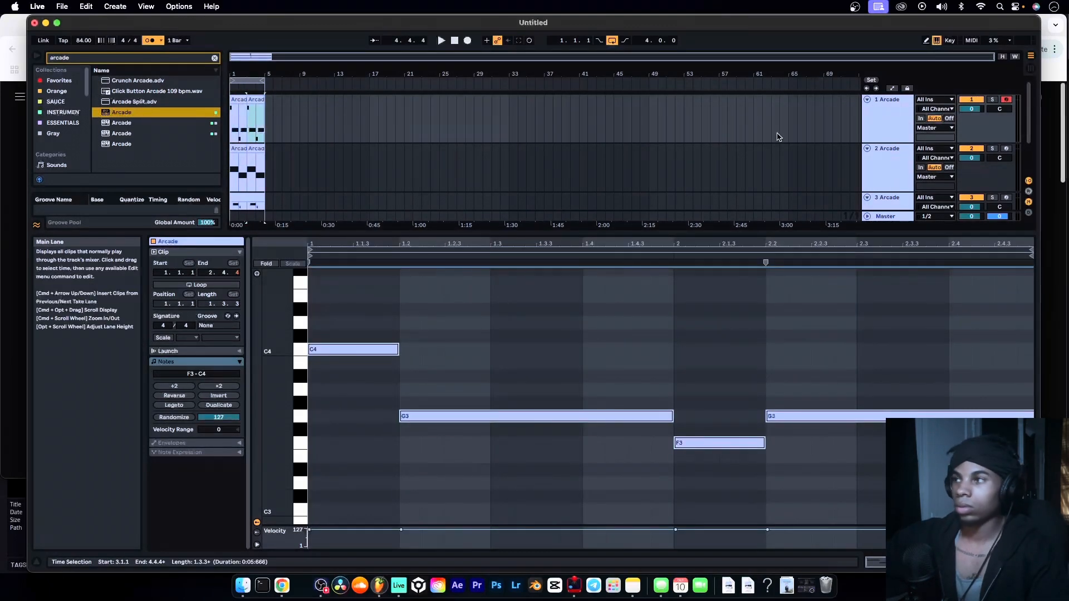
Play the arrangement from bar 1 and open the first clip on the 2 Arcade track in the note editor
double_click(901, 122)
click(231, 158)
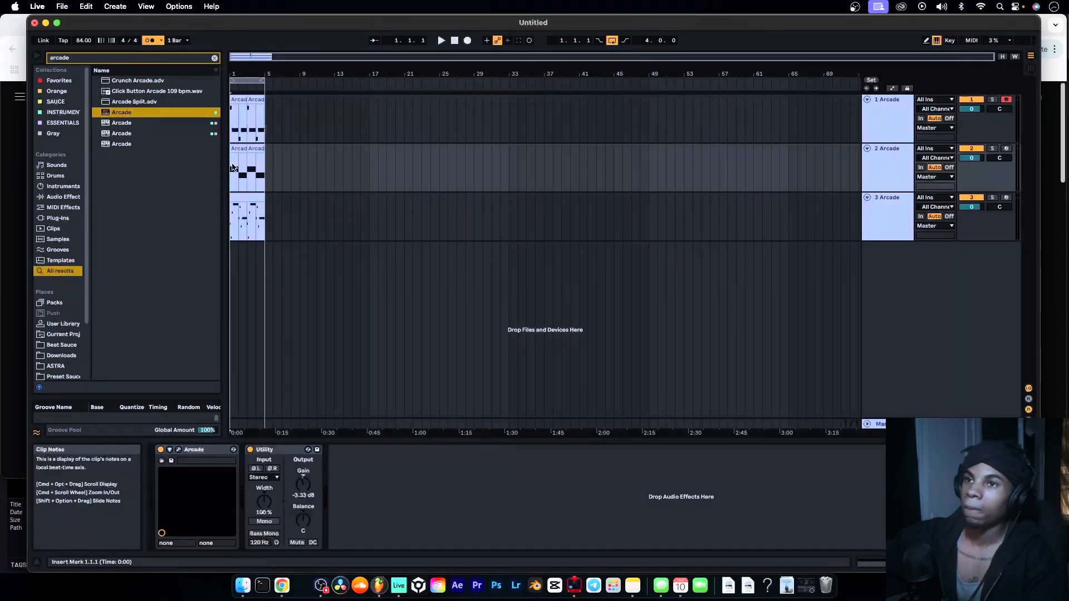
key(space)
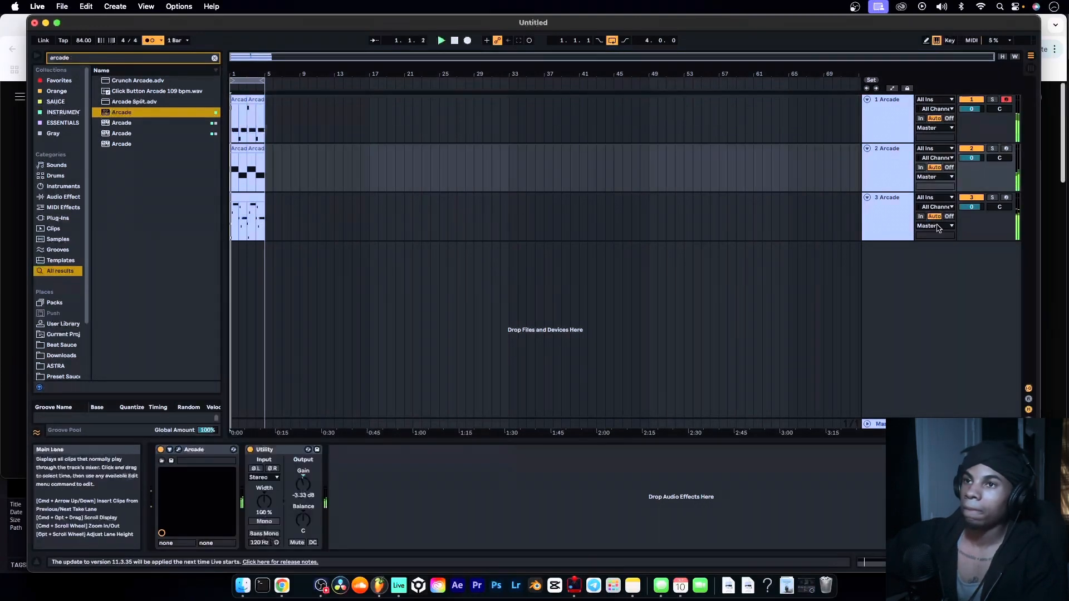
click(241, 149)
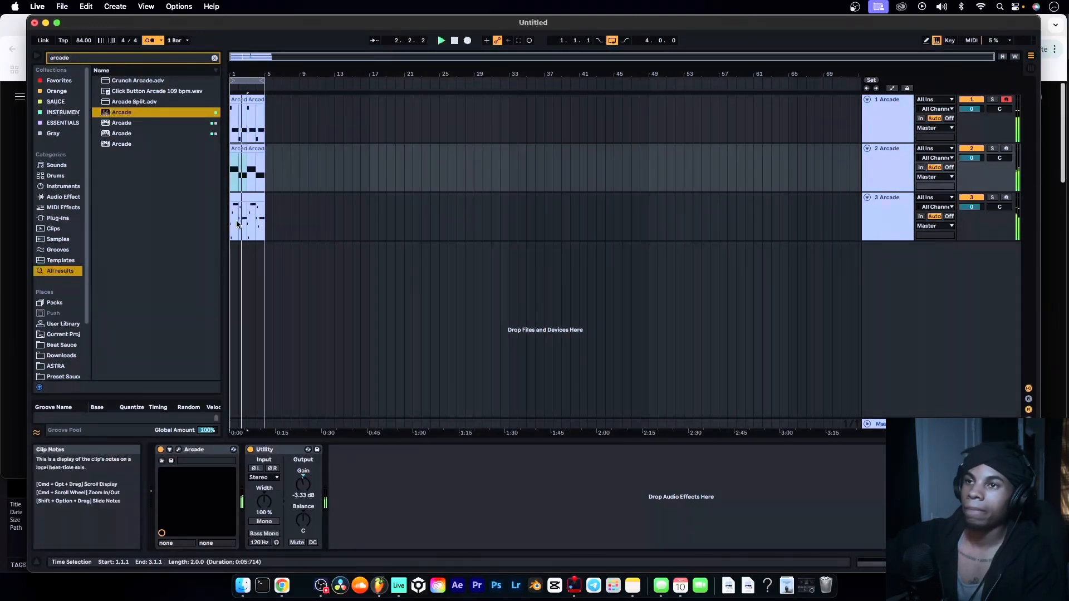
double_click(235, 149)
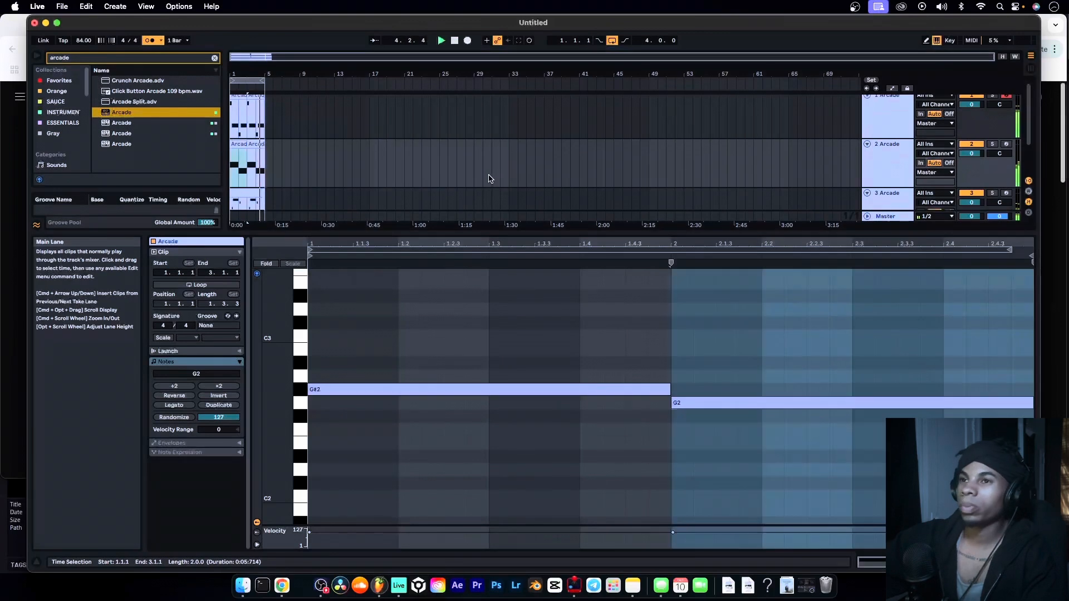
scroll(491, 180, down, 1)
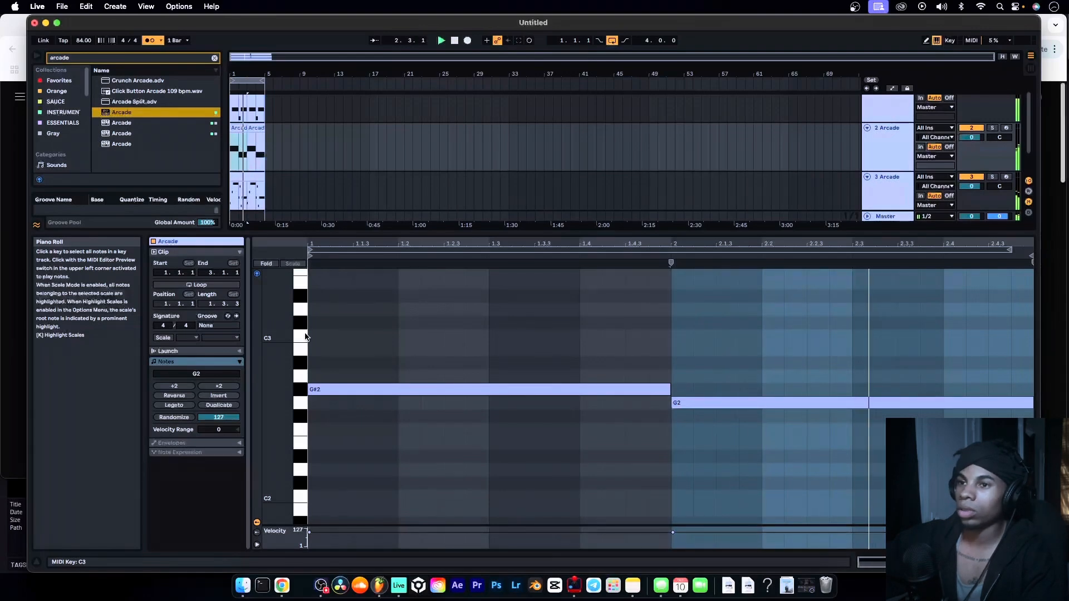
Switch to Chrome, replay the Zelda Title Theme video from 1:02 as a reference, and pause it
click(282, 587)
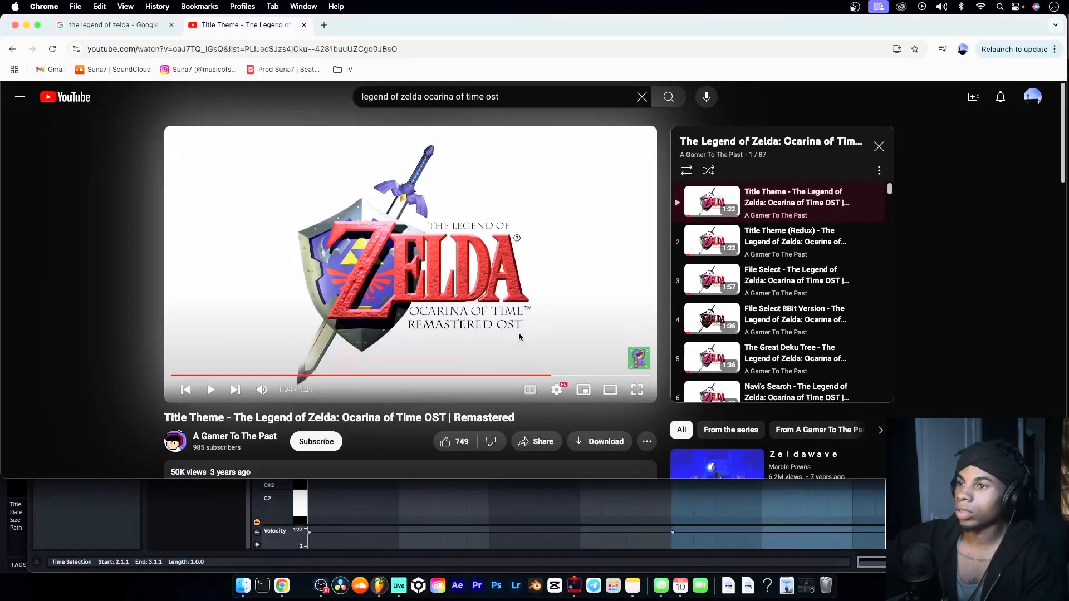
click(523, 341)
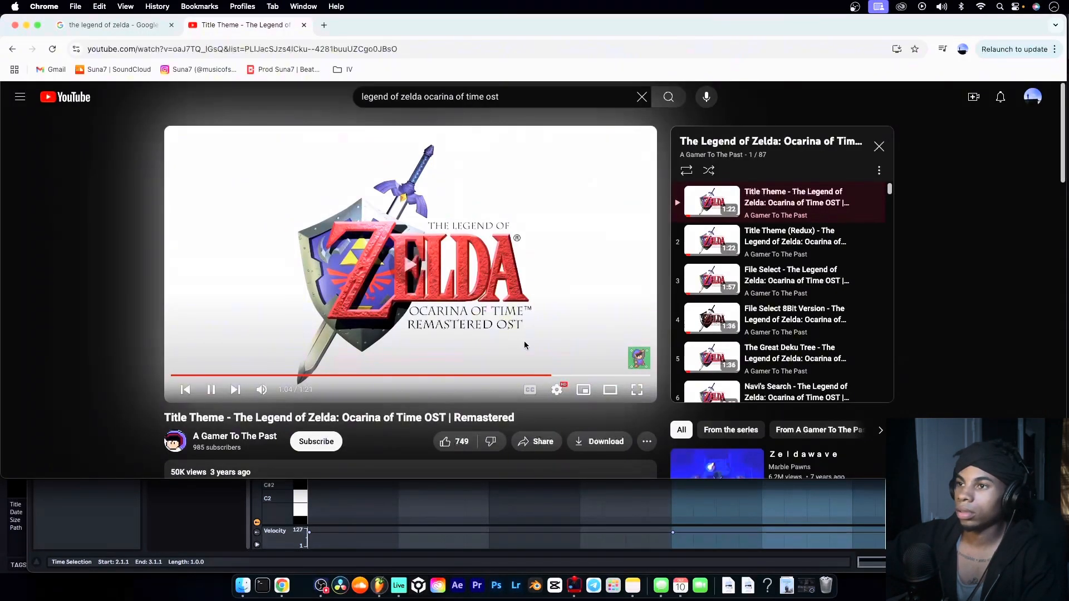
click(541, 375)
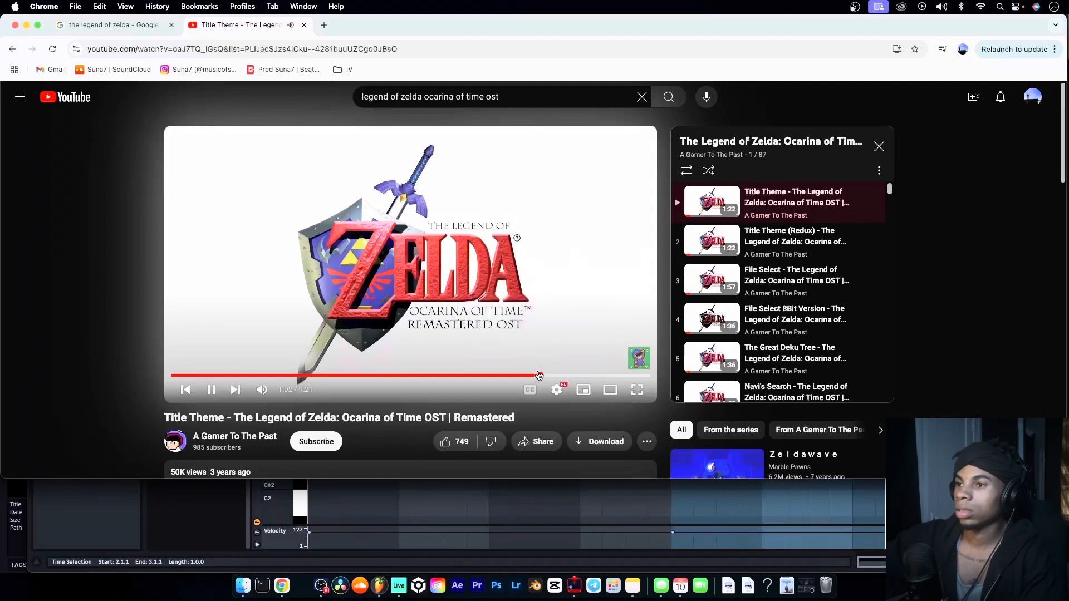
click(505, 320)
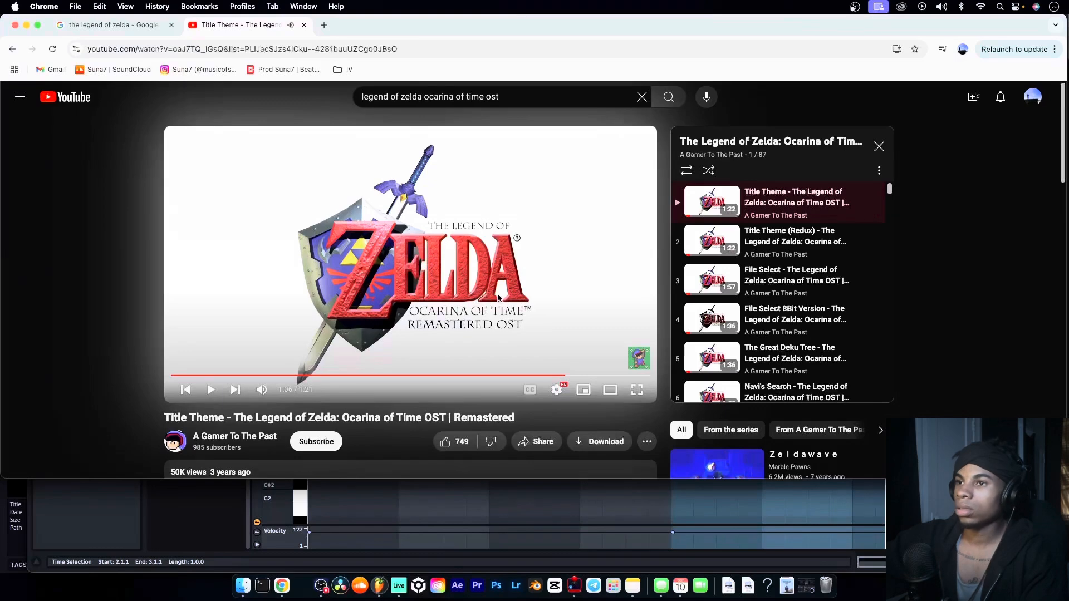
scroll(413, 515, down, 1)
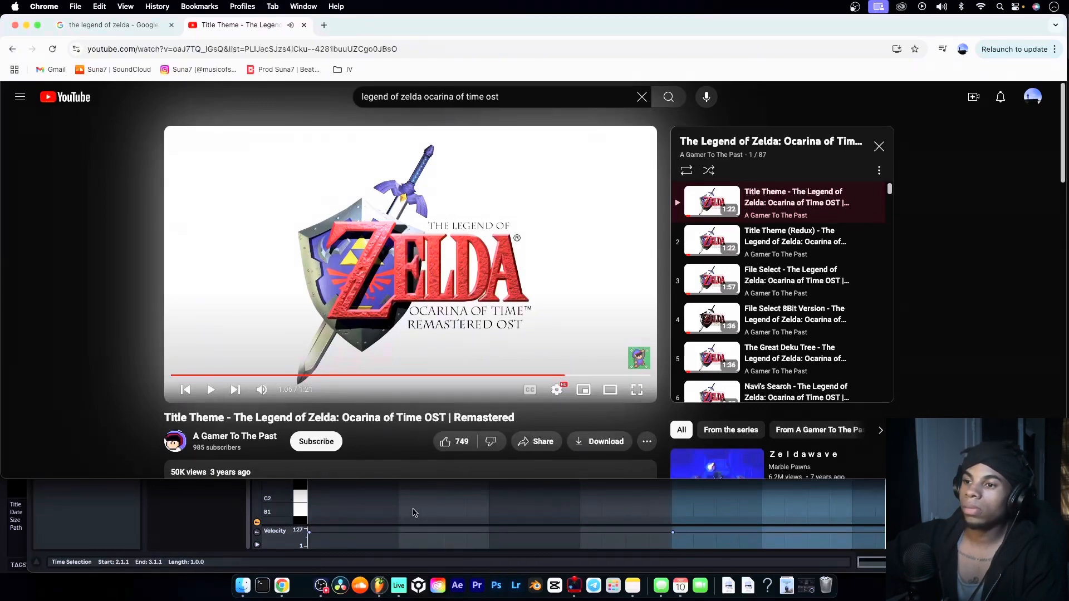
Back in Ableton Live, draw a one-bar D#3 above G#2 and a one-bar D3 above G2 in the 2 Arcade clip, and play it back
click(413, 513)
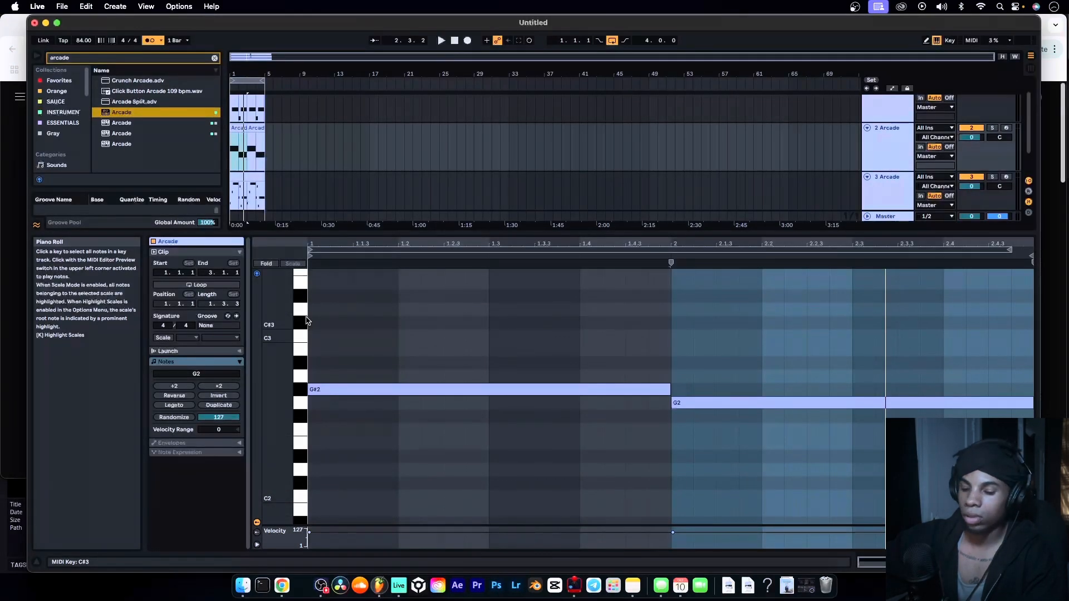
key(b)
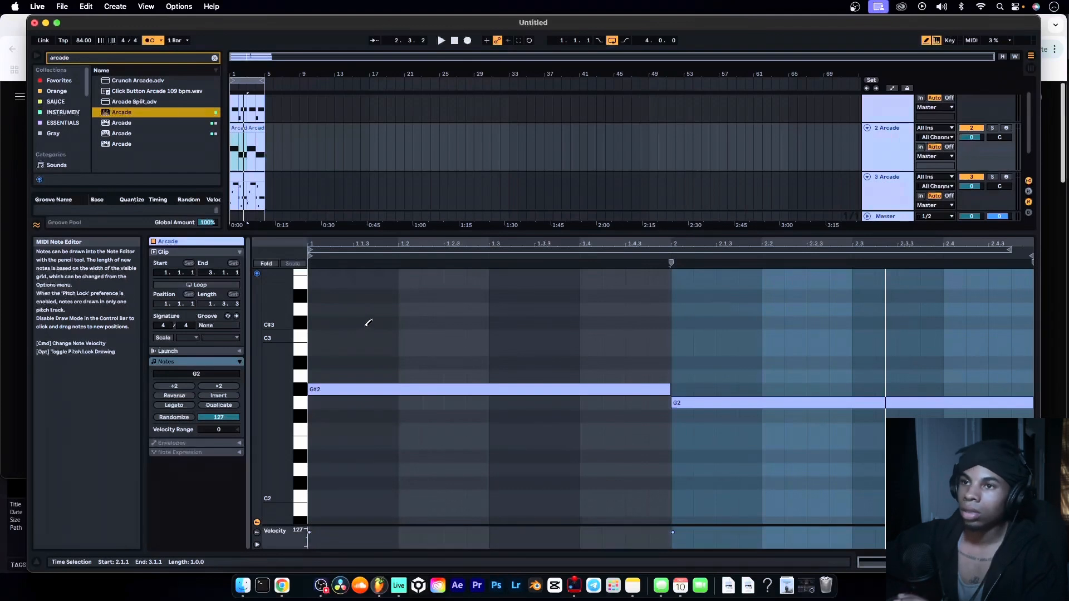
click(262, 353)
scroll(343, 335, up, 2)
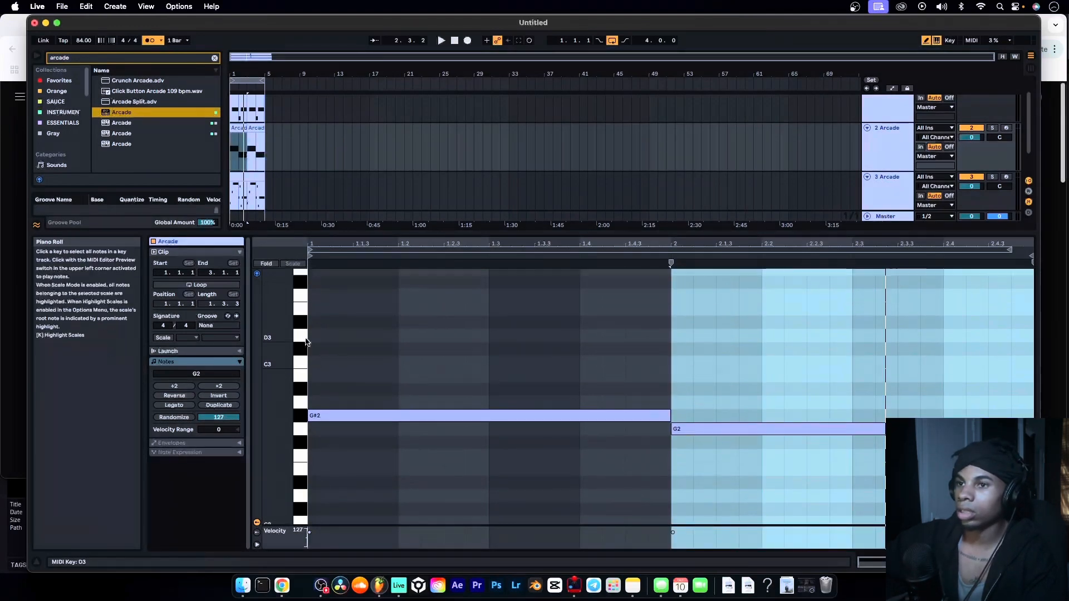
click(298, 323)
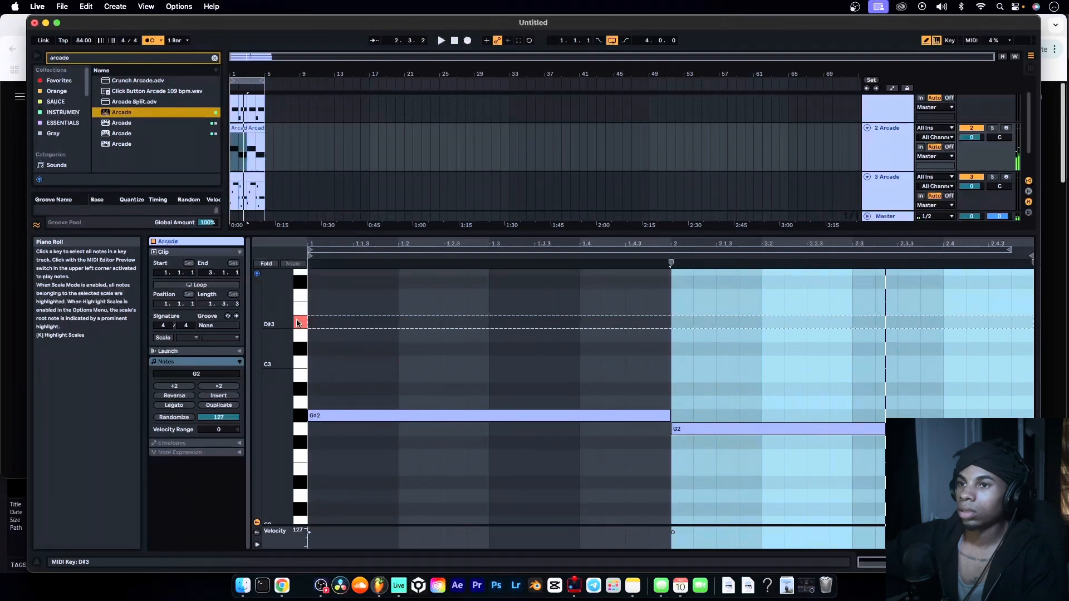
click(321, 322)
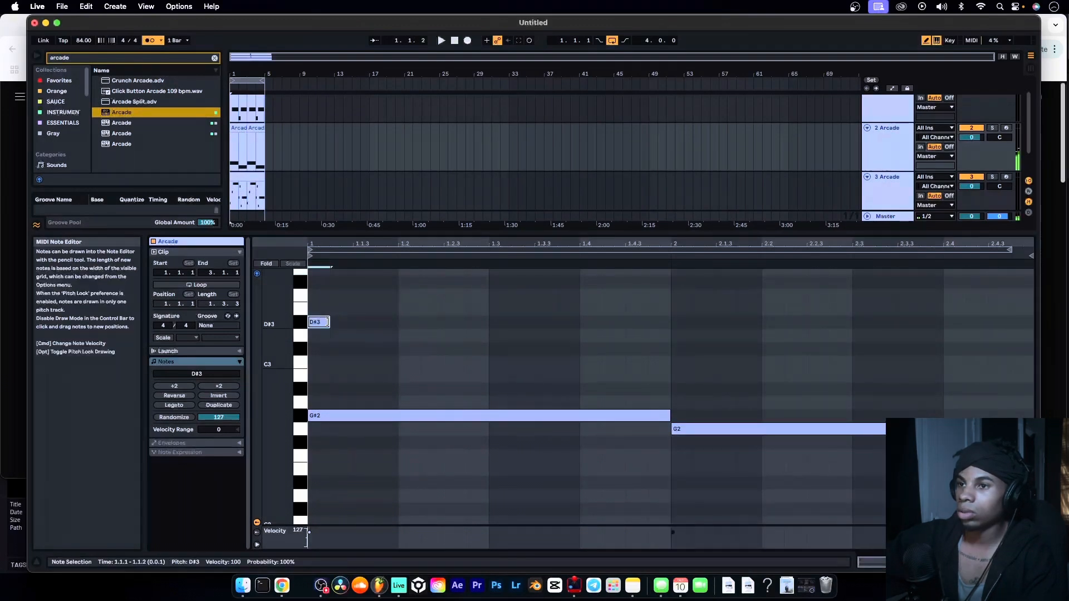
drag(328, 322, 1040, 329)
click(682, 335)
key(space)
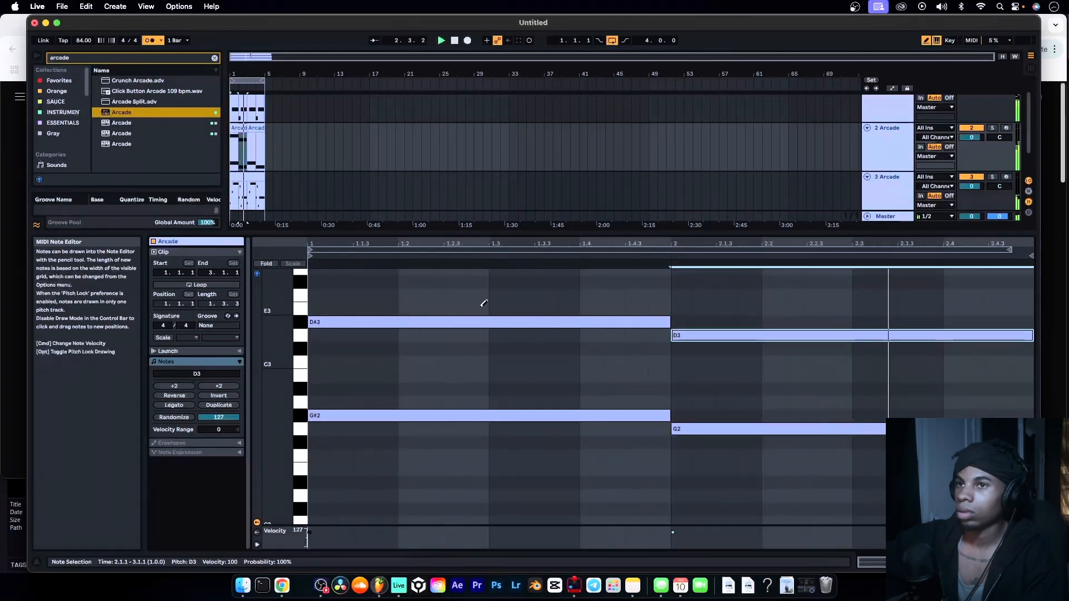
Listen to the first 2 Arcade clip again from bar 1 with the octave below G#2 in view
scroll(445, 345, up, 2)
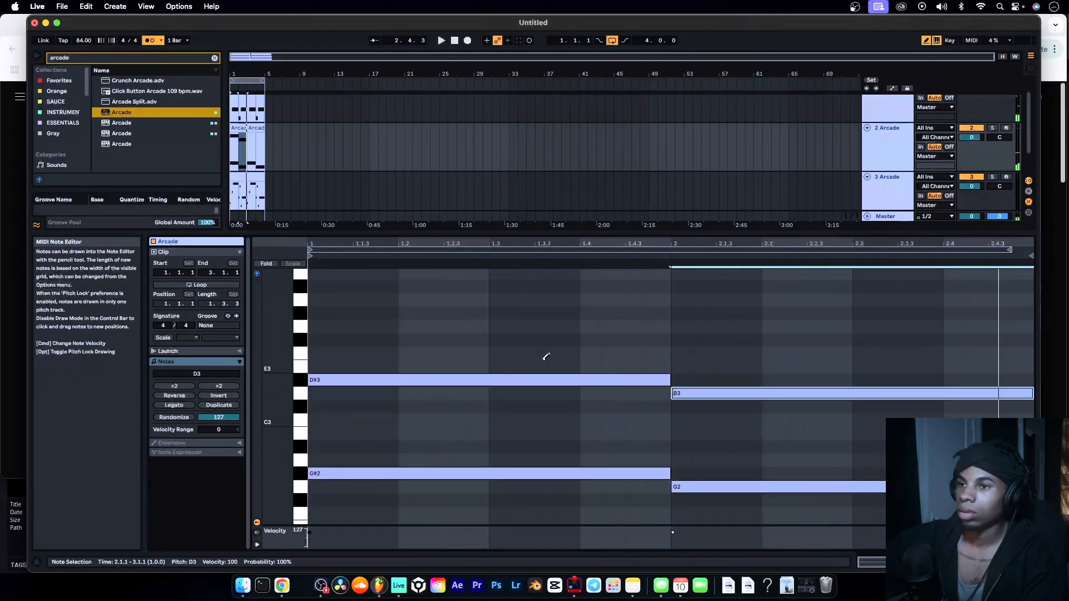
scroll(545, 356, down, 4)
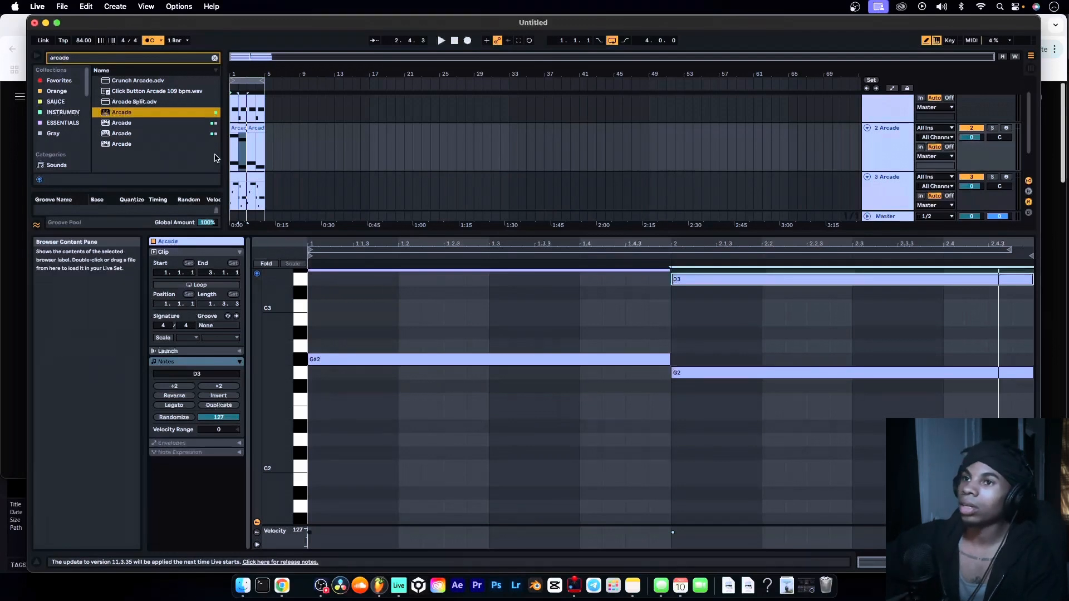
key(space)
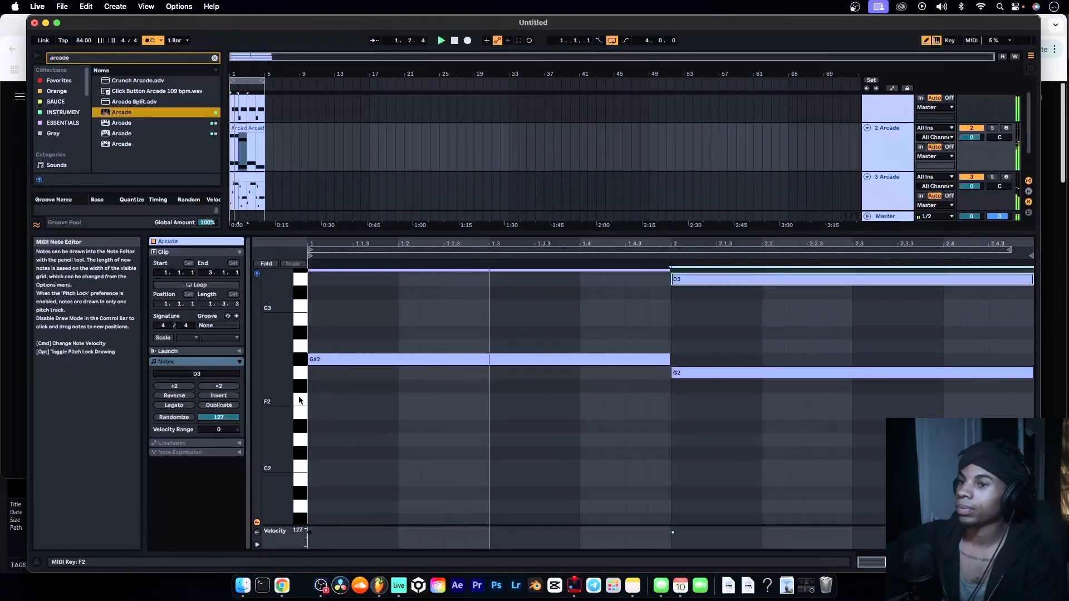
scroll(297, 391, down, 3)
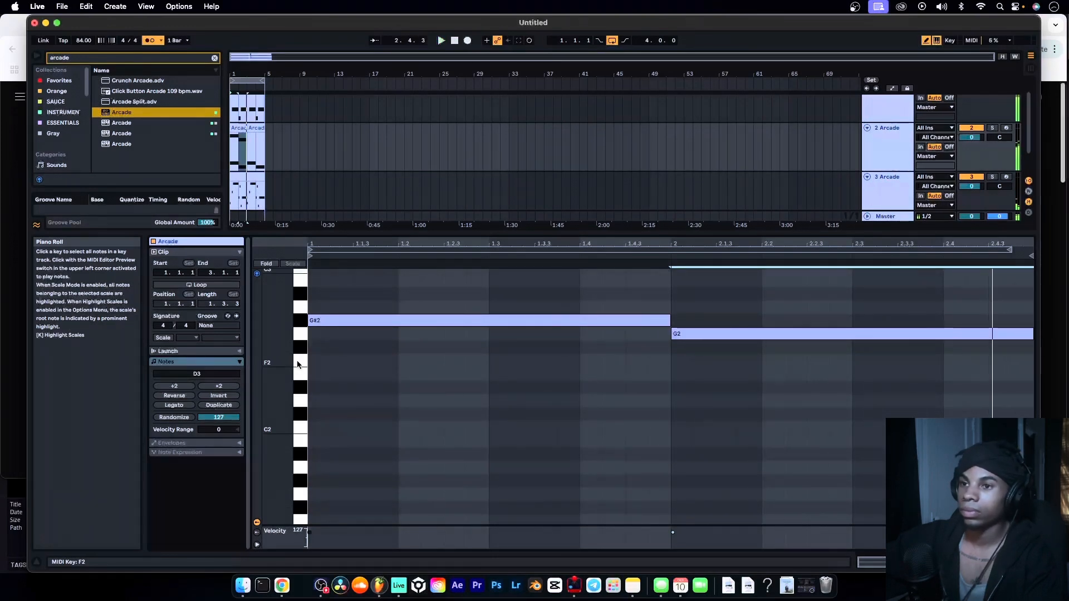
key(space)
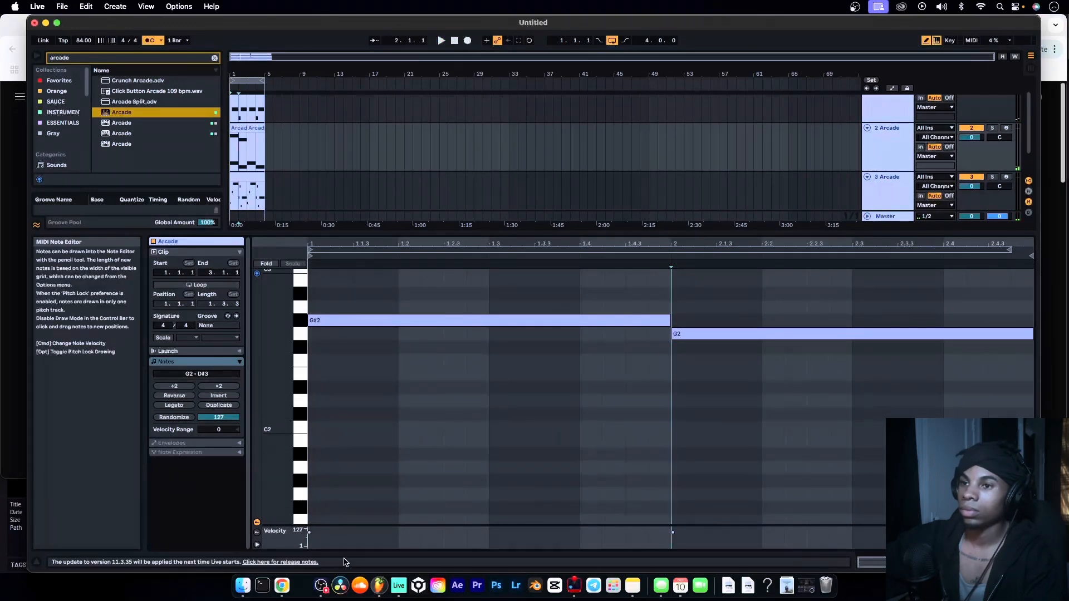
Audition the G#2, G2 and F2 keys, and draw a one-bar F2 below G#2 in bar 1 of the first 2 Arcade clip
click(303, 323)
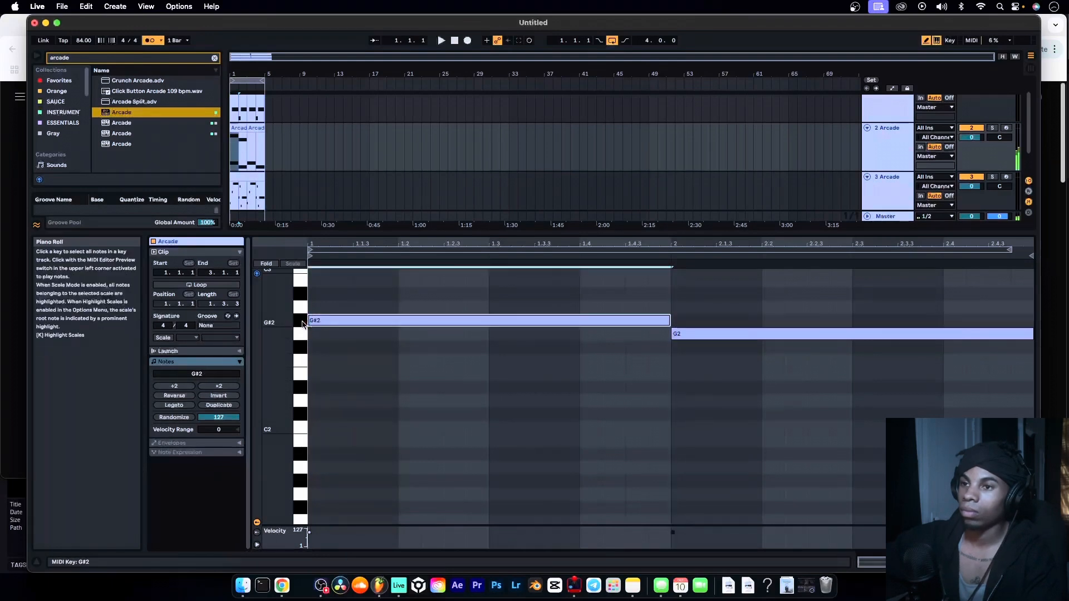
click(300, 336)
click(301, 322)
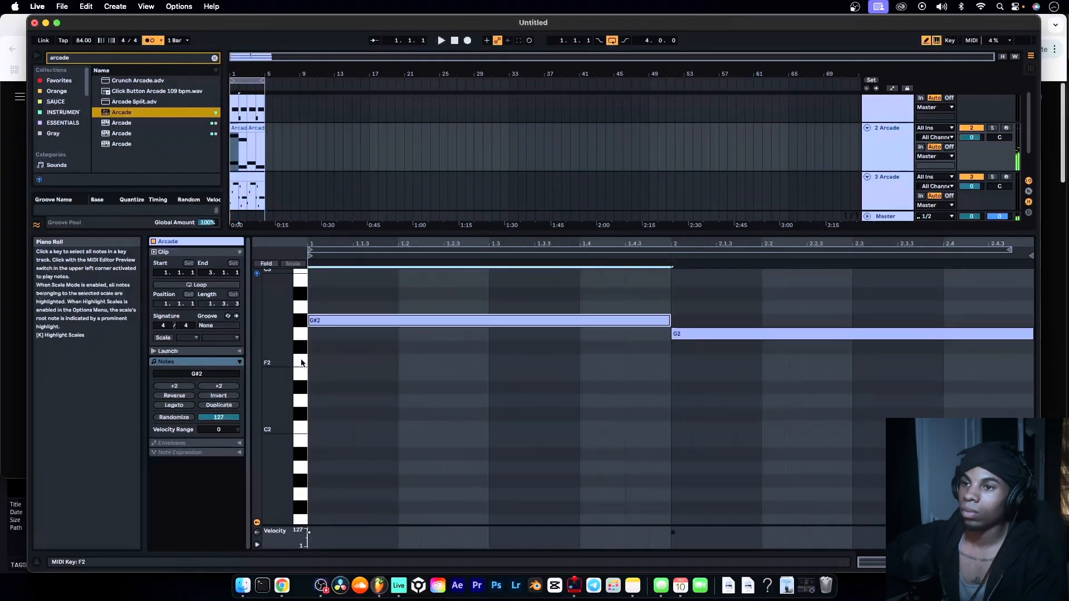
click(301, 364)
click(318, 361)
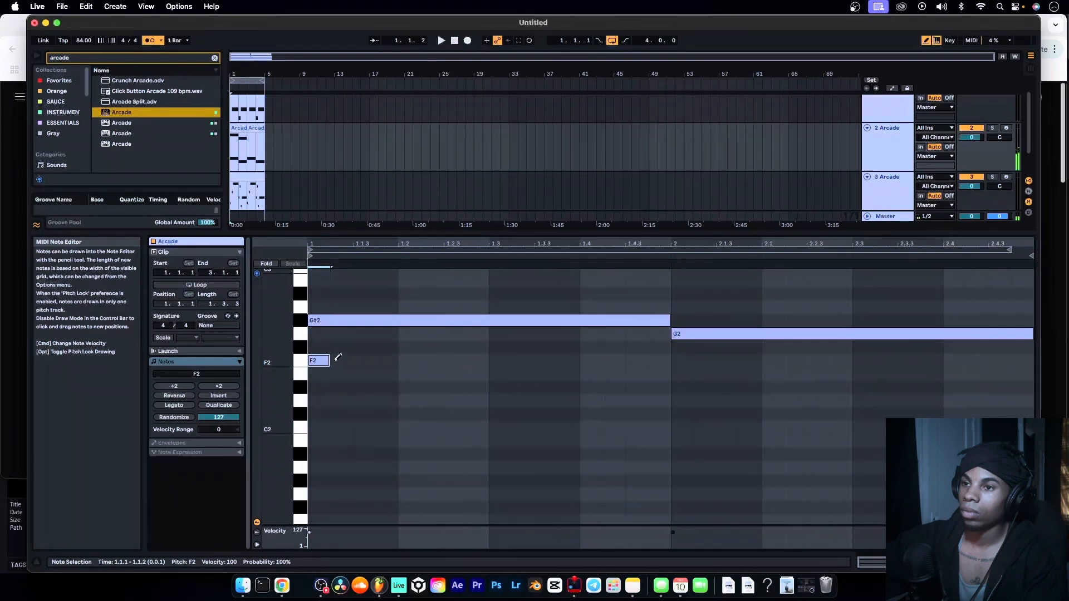
mouse_move(328, 361)
mouse_down()
mouse_move(686, 369)
mouse_move(675, 371)
mouse_up()
Draw a one-bar C2 below G2 in bar 2, removing the misplaced C#2
click(682, 415)
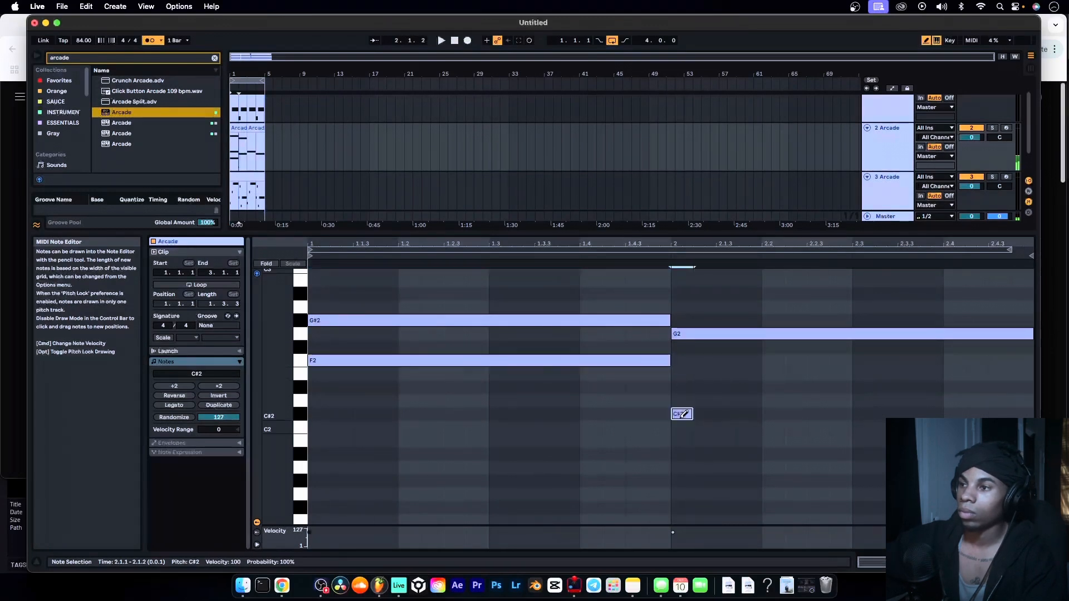
click(682, 418)
click(683, 426)
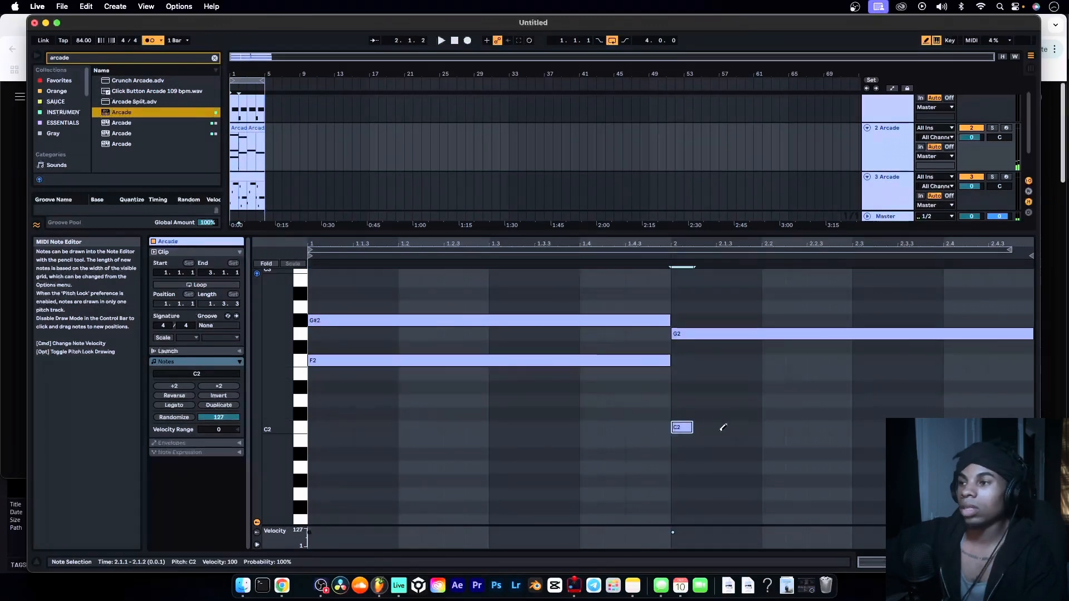
drag(692, 427, 946, 426)
Play back the first 2 Arcade clip to check the added F2 and C2 bass notes against the other tracks
scroll(491, 416, up, 5)
scroll(492, 416, down, 3)
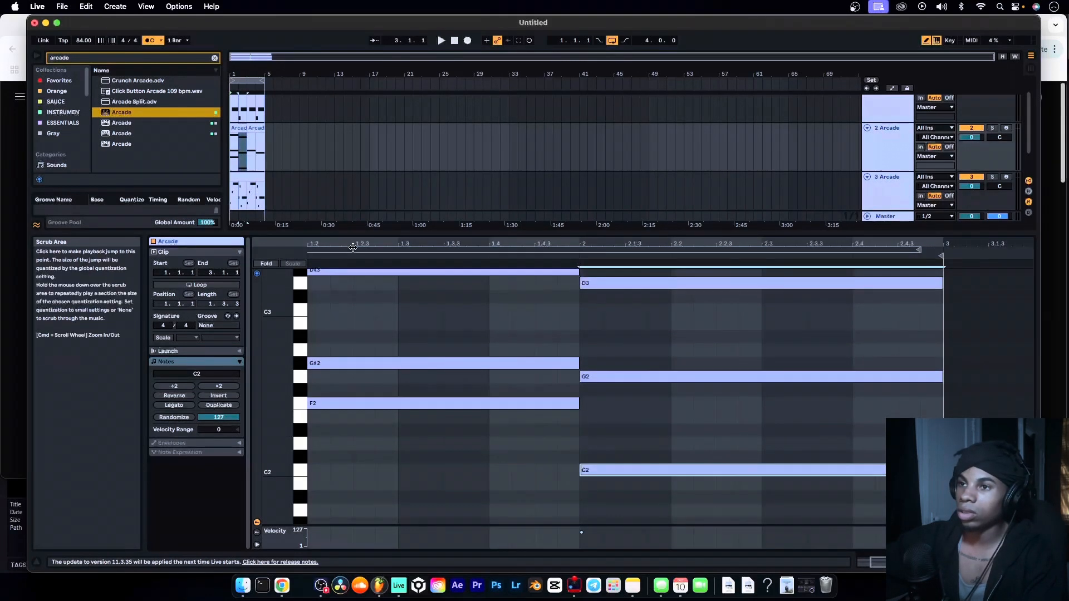
key(space)
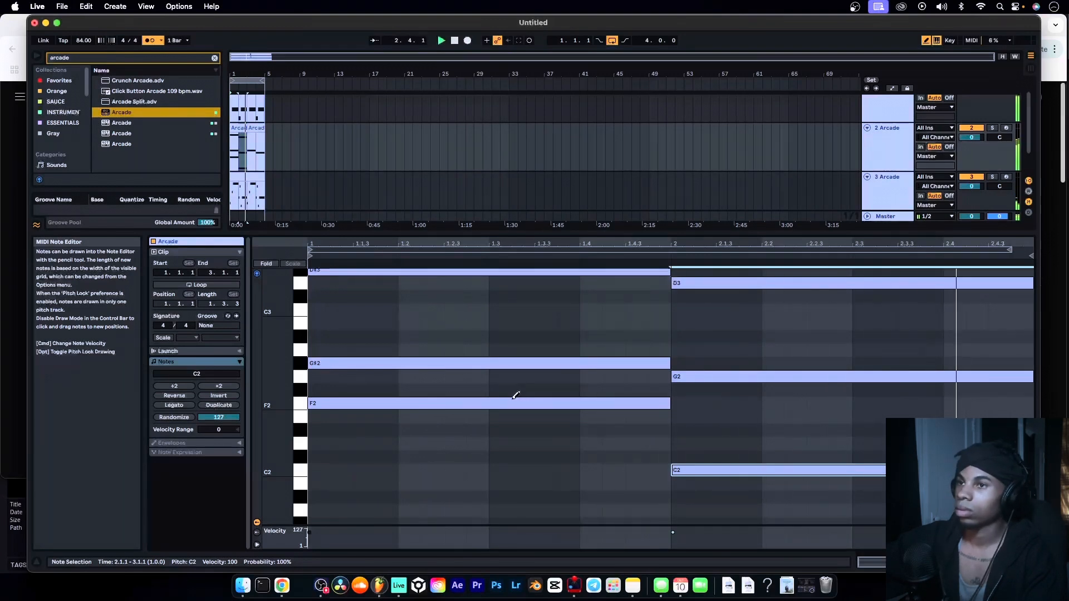
scroll(776, 468, up, 1)
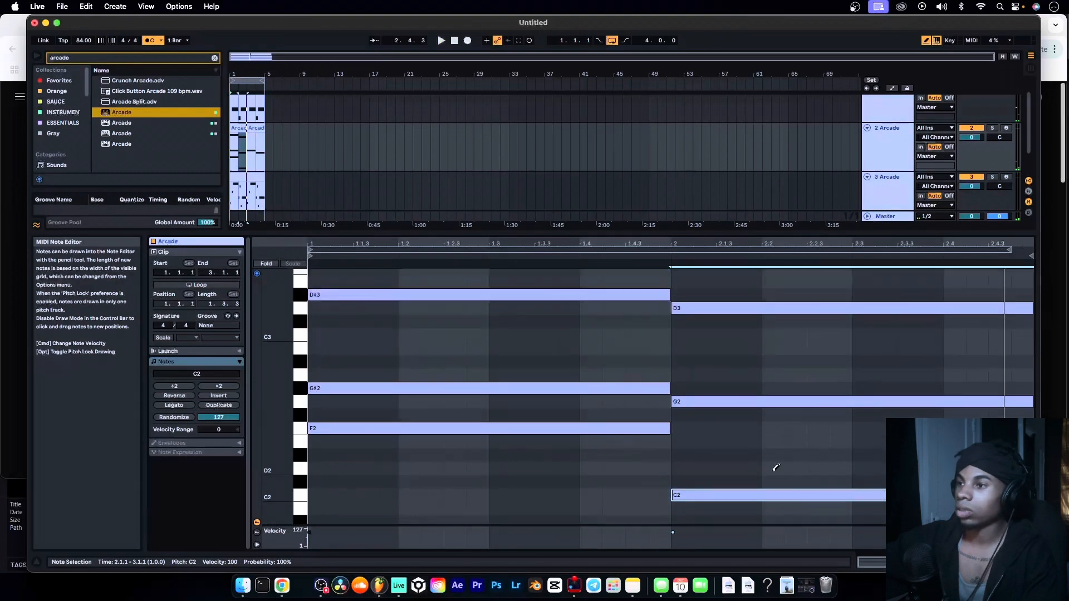
scroll(718, 451, down, 2)
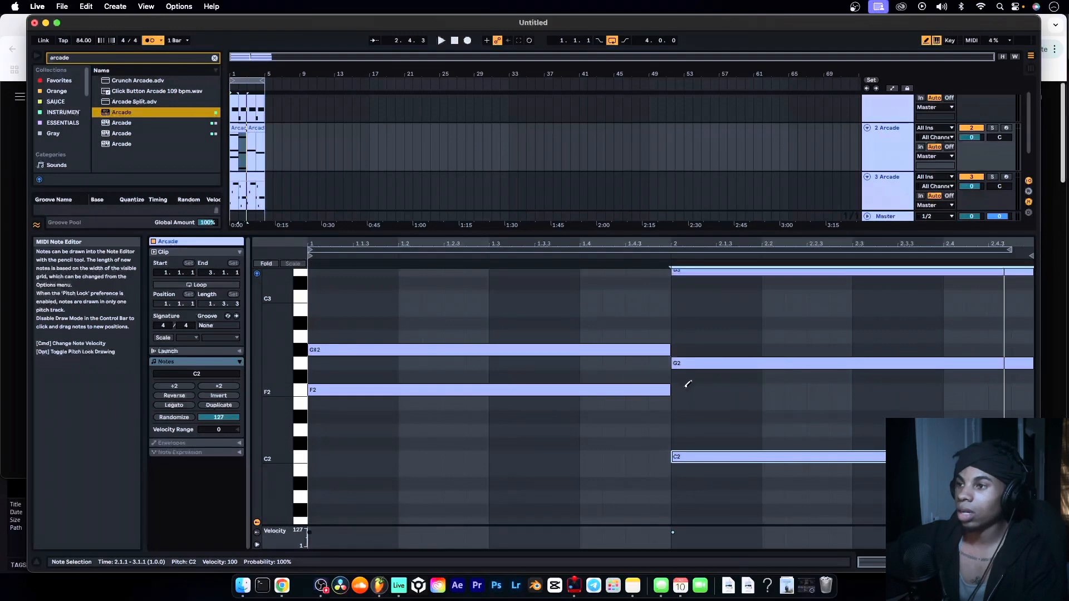
key(space)
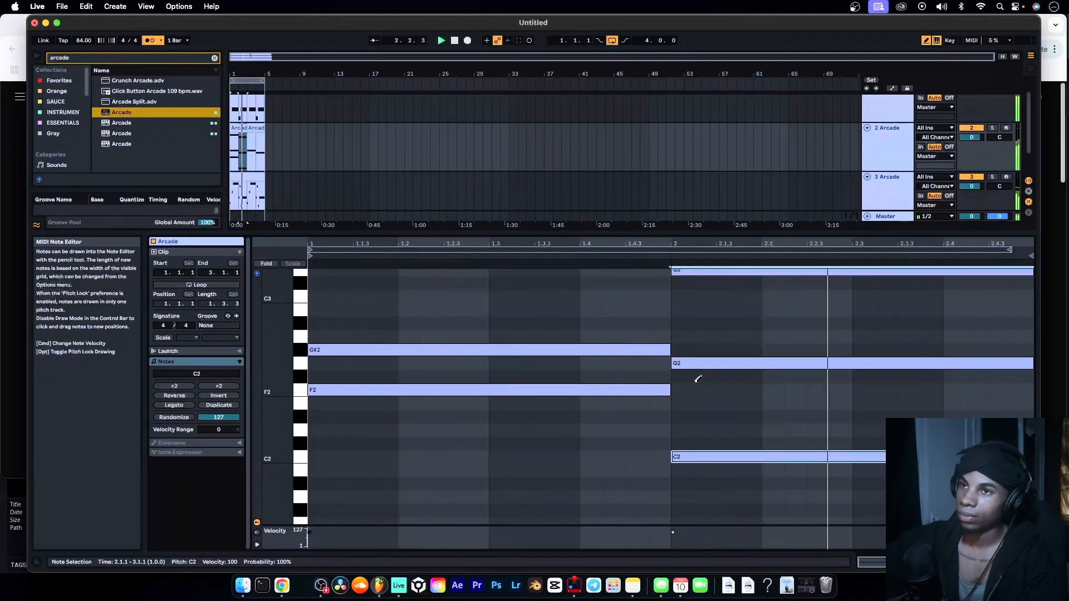
Open the second clip on the 2 Arcade track and draw a one-bar F2 below its G#2
click(258, 127)
key(space)
click(304, 432)
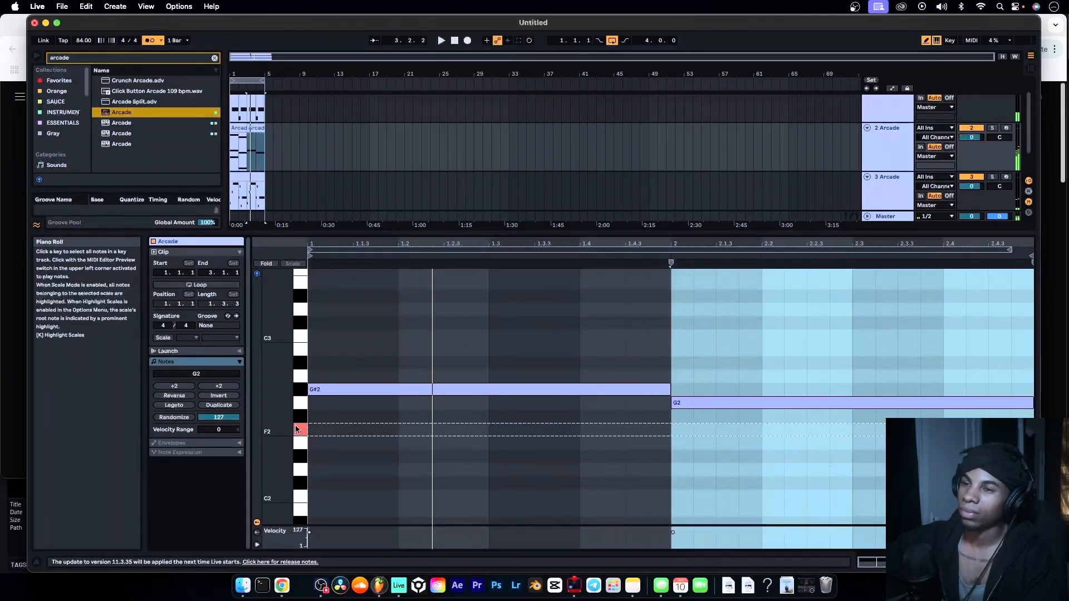
click(318, 429)
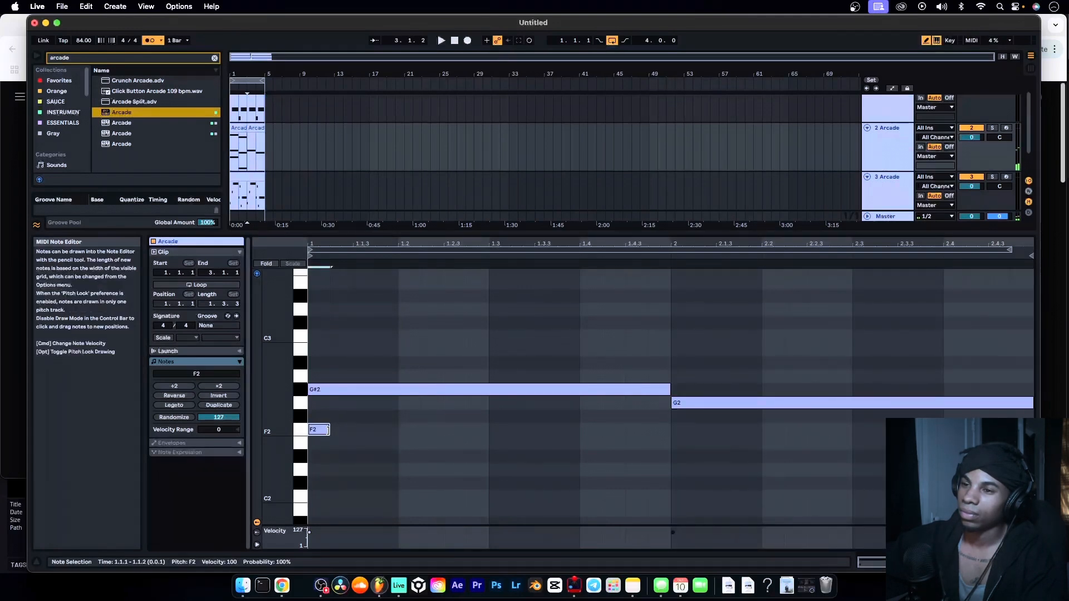
drag(328, 430, 668, 431)
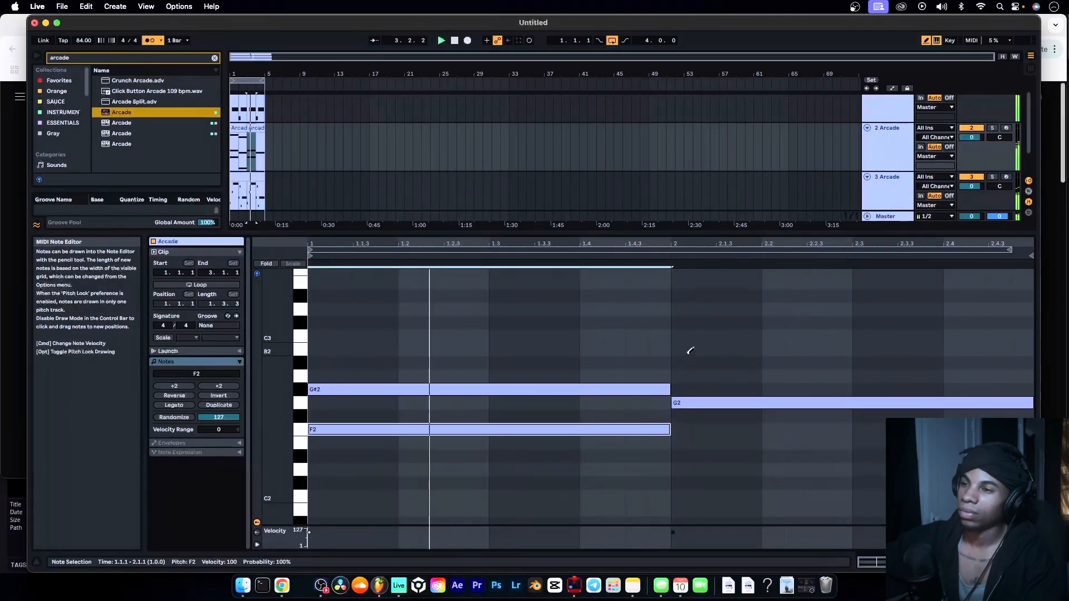
Try short notes between B2 and C#3 above G2 in the second bar, remove them, and draw a half-bar A#2 at 2.1.1
click(688, 321)
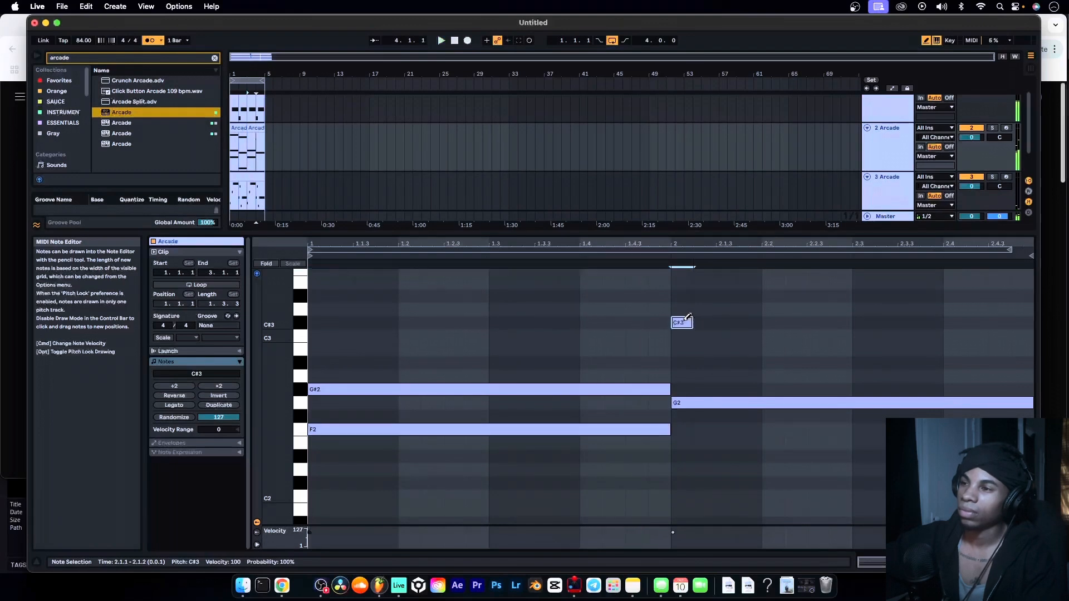
click(688, 322)
click(687, 348)
click(687, 347)
click(687, 337)
click(683, 338)
click(680, 362)
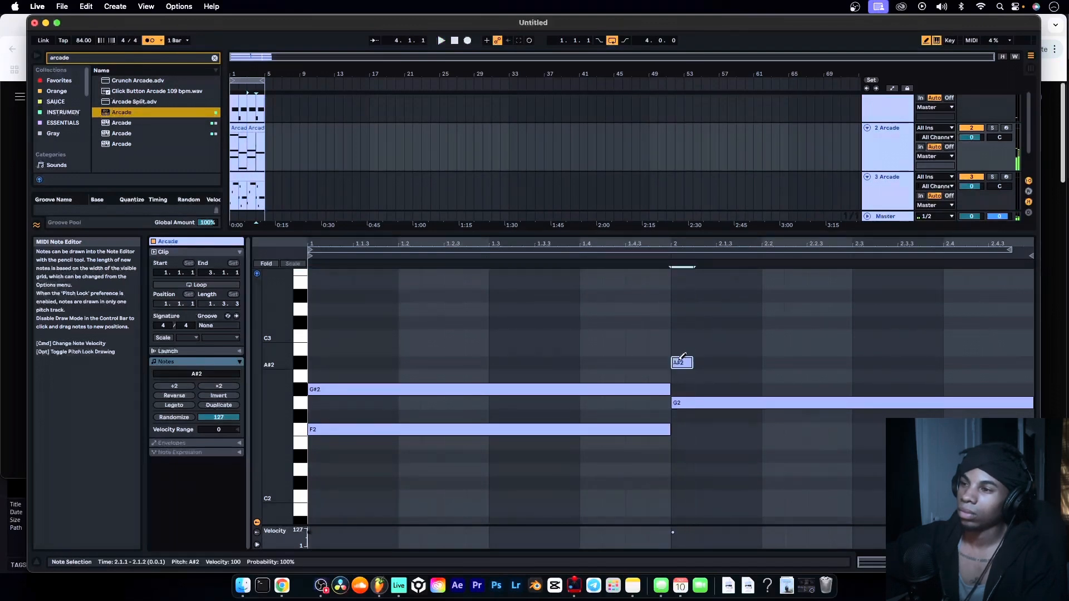
drag(699, 364, 852, 362)
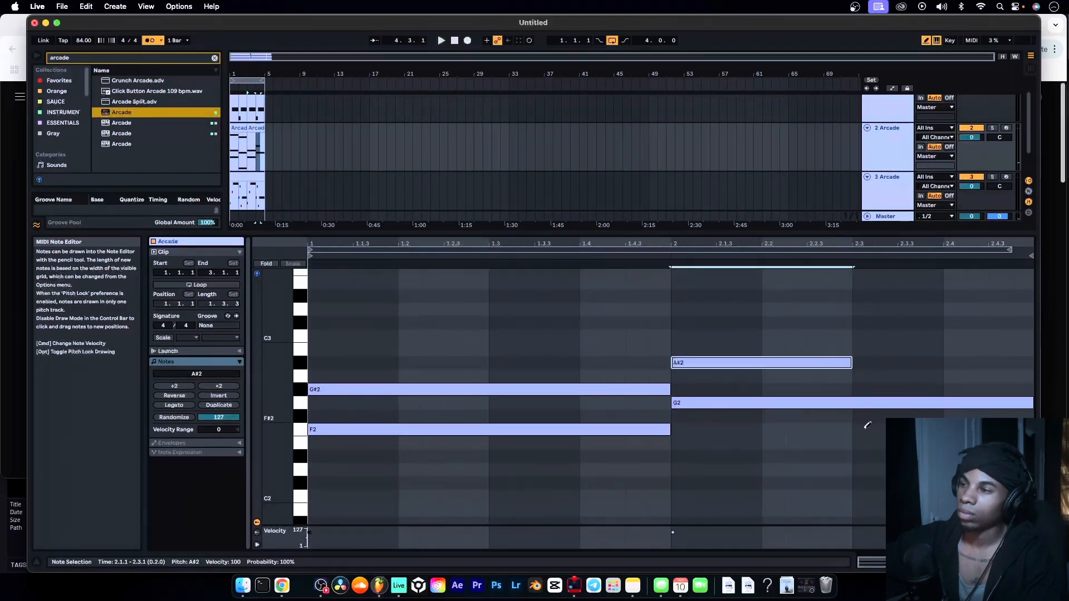
Try a half-bar D2 starting at 2.3.1 below G2, play the clip, and remove the note
click(869, 468)
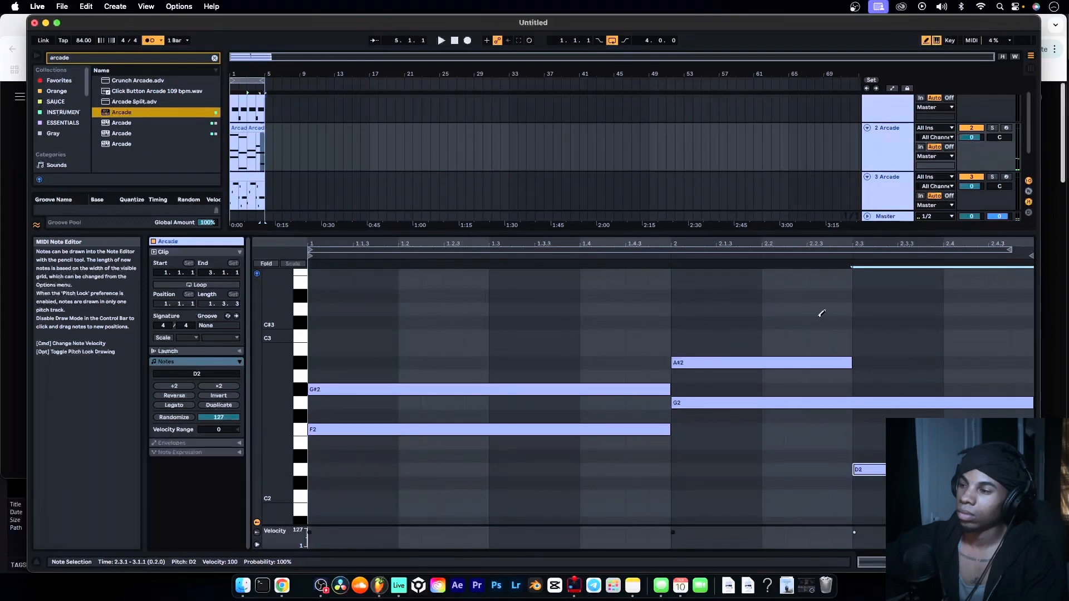
key(super+a)
click(658, 256)
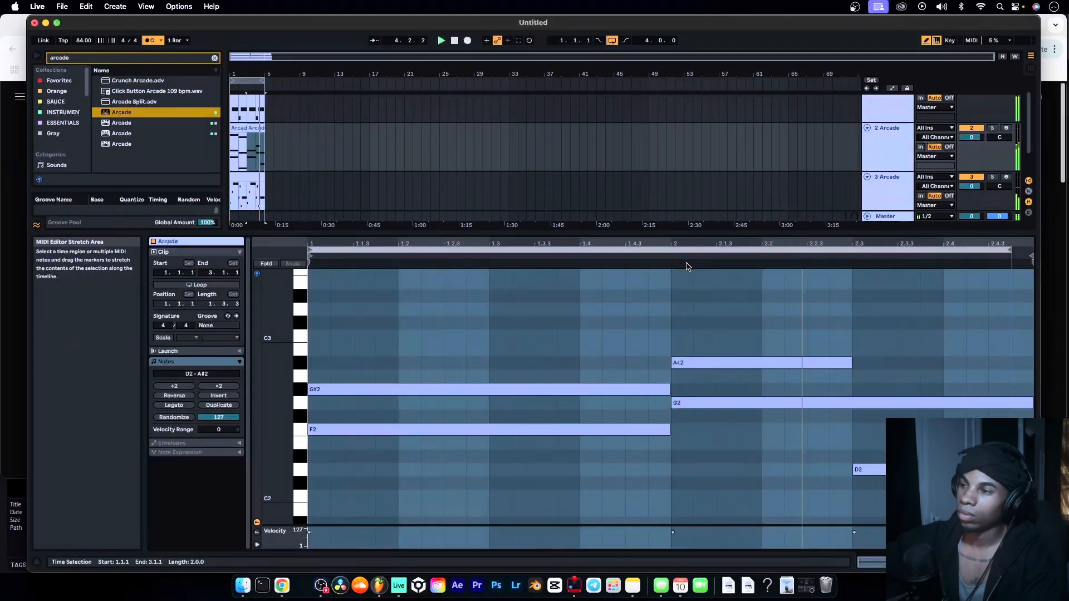
click(863, 469)
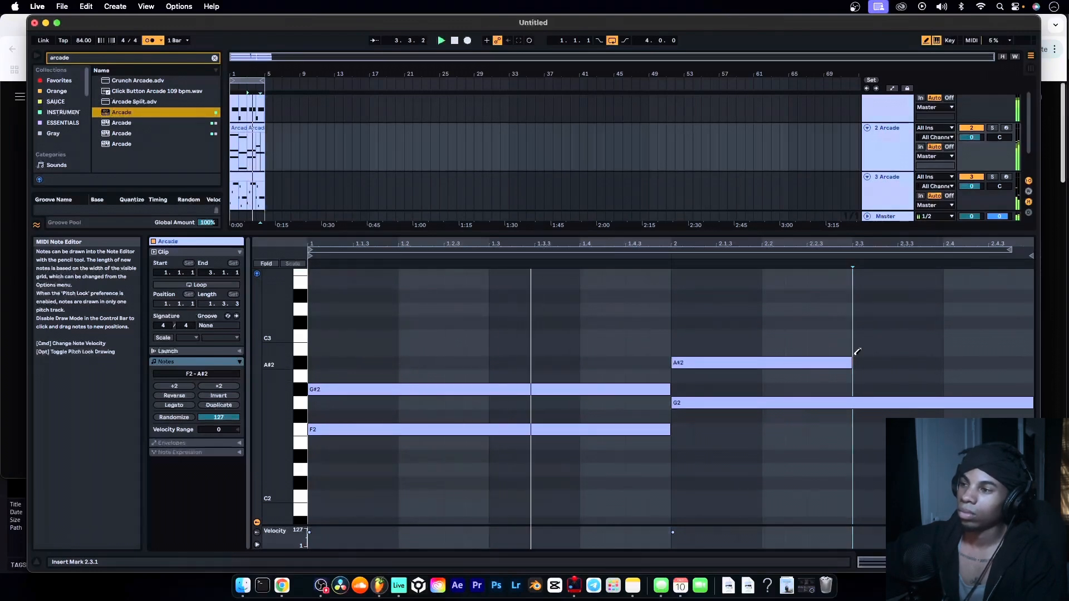
Lengthen the A#2 note to the end of the clip's second bar, and audition G2 and lower piano keys for a bass note
click(850, 362)
drag(850, 362, 1033, 362)
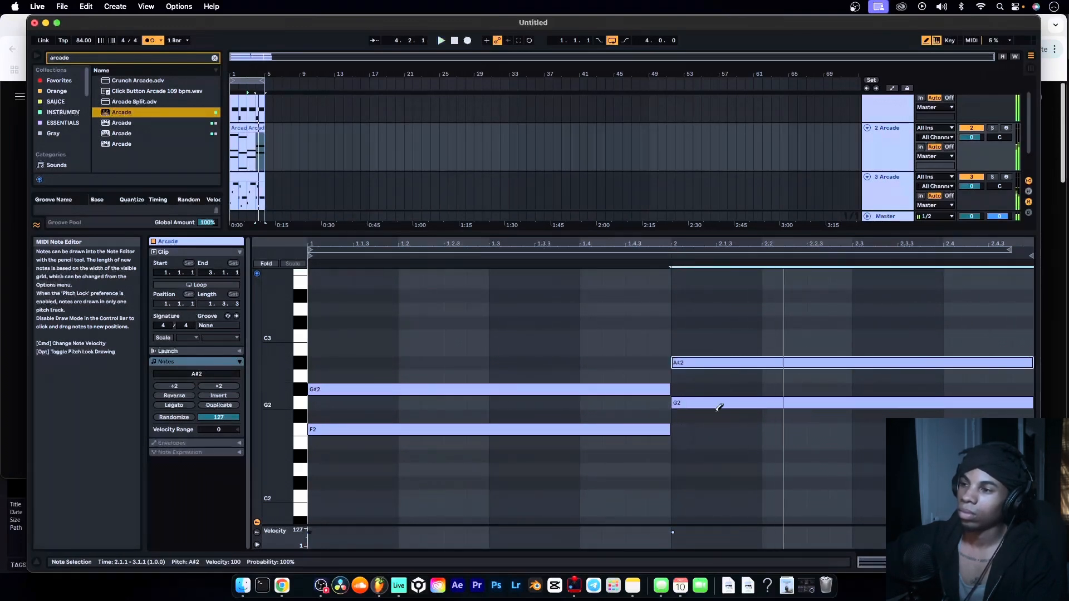
click(299, 409)
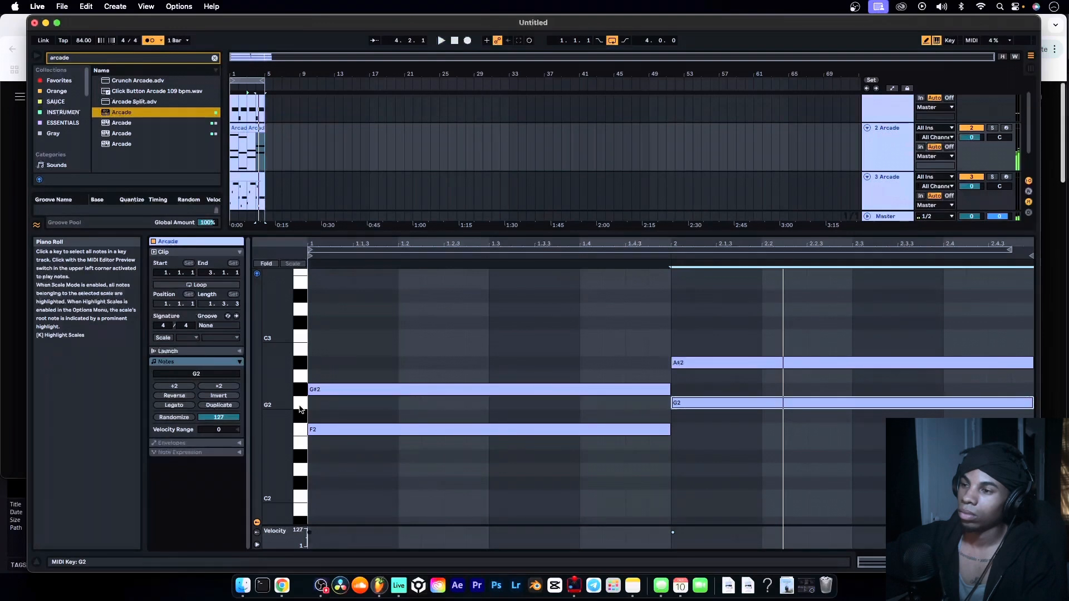
click(296, 458)
click(299, 484)
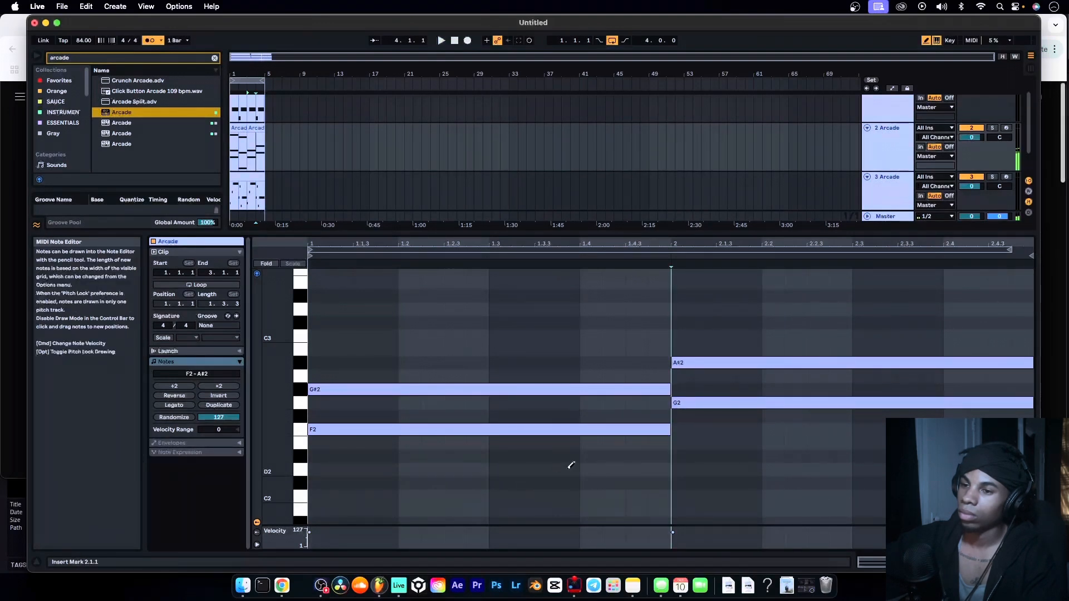
Try a C#2 bass note from 2.1.3 to the clip's end, move its start to 2.2, and remove it
click(723, 483)
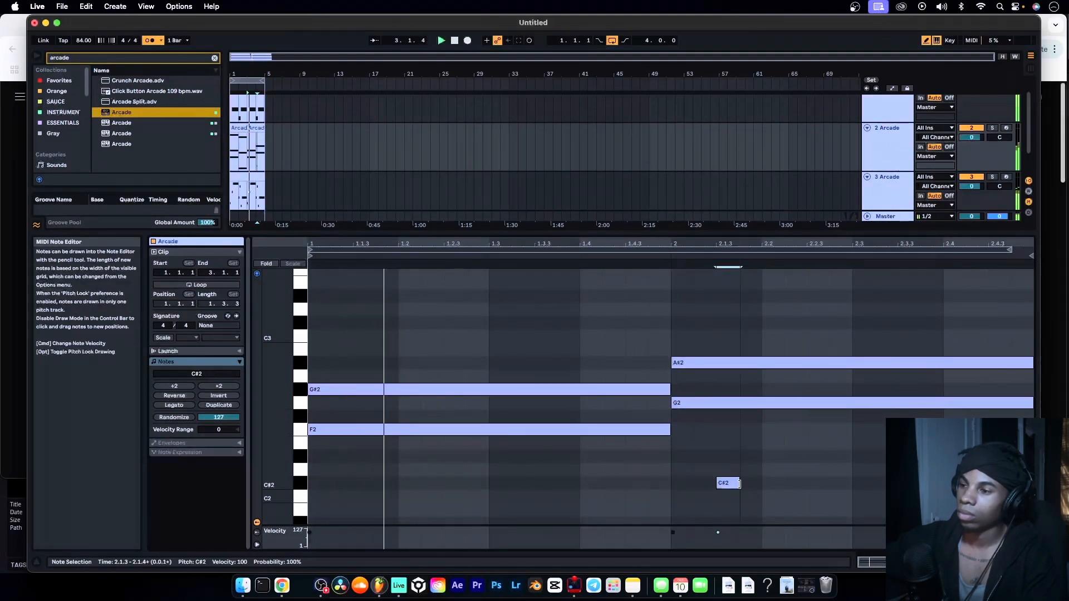
drag(737, 483, 1035, 483)
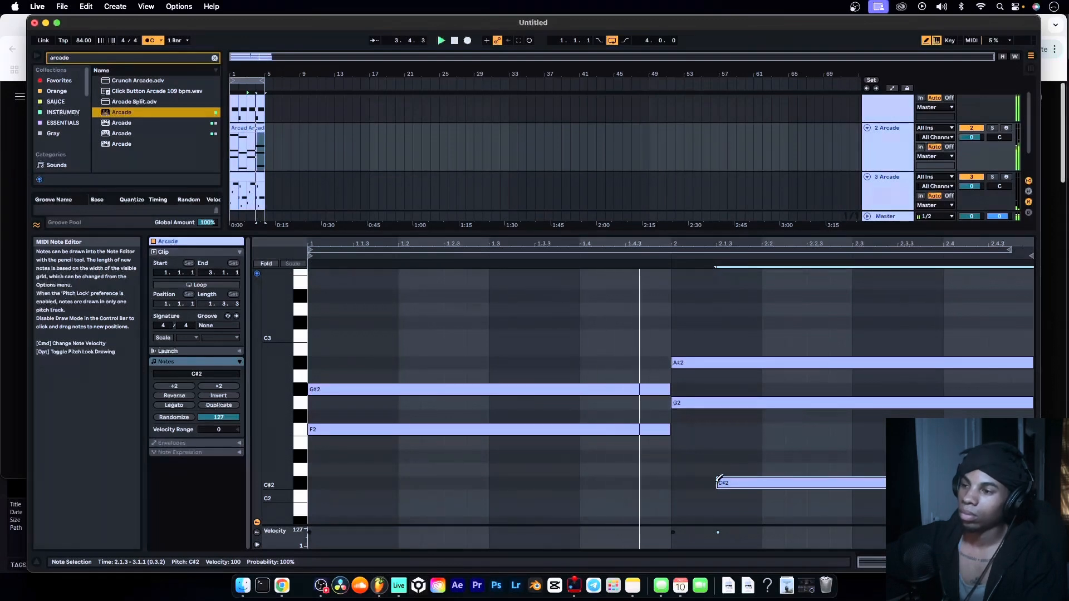
drag(718, 482, 763, 479)
click(768, 481)
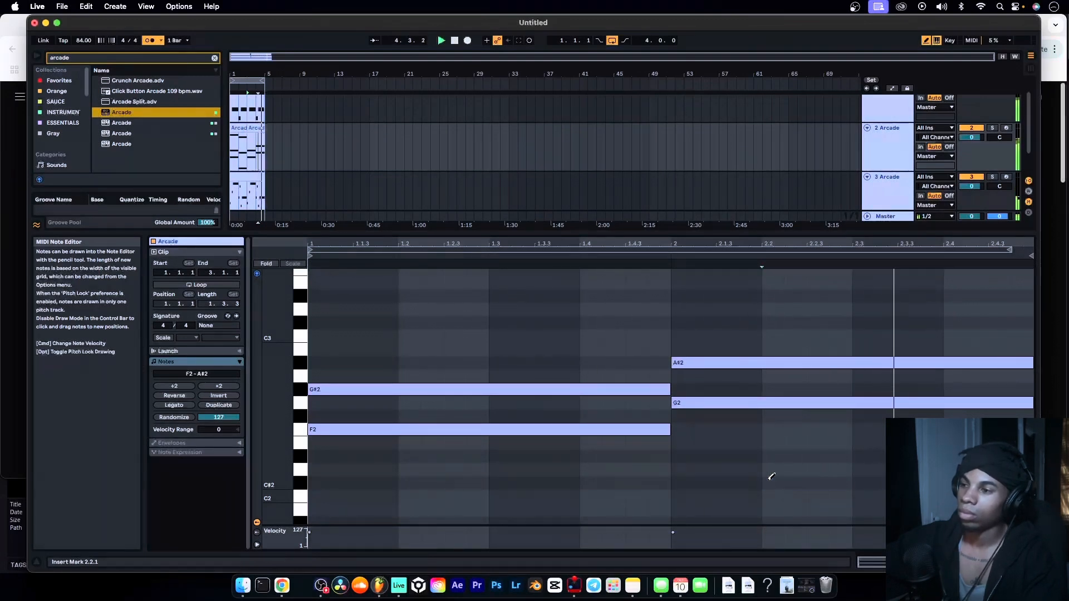
click(769, 482)
click(771, 483)
Draw a C2 note from 2.2.1 to the end of the clip and play it back
click(773, 495)
key(space)
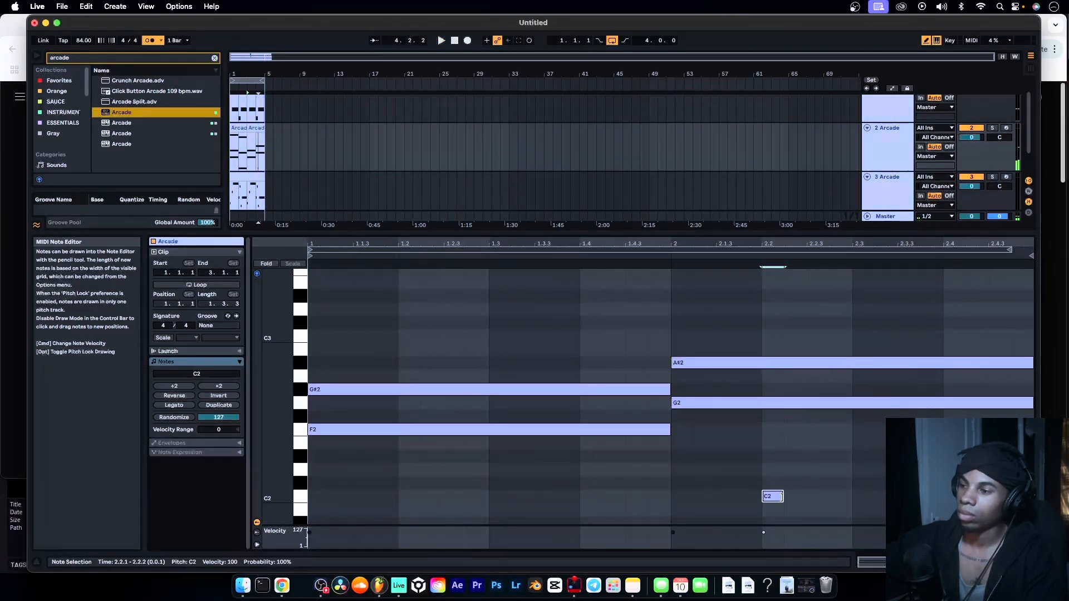
drag(782, 496, 1036, 496)
key(space)
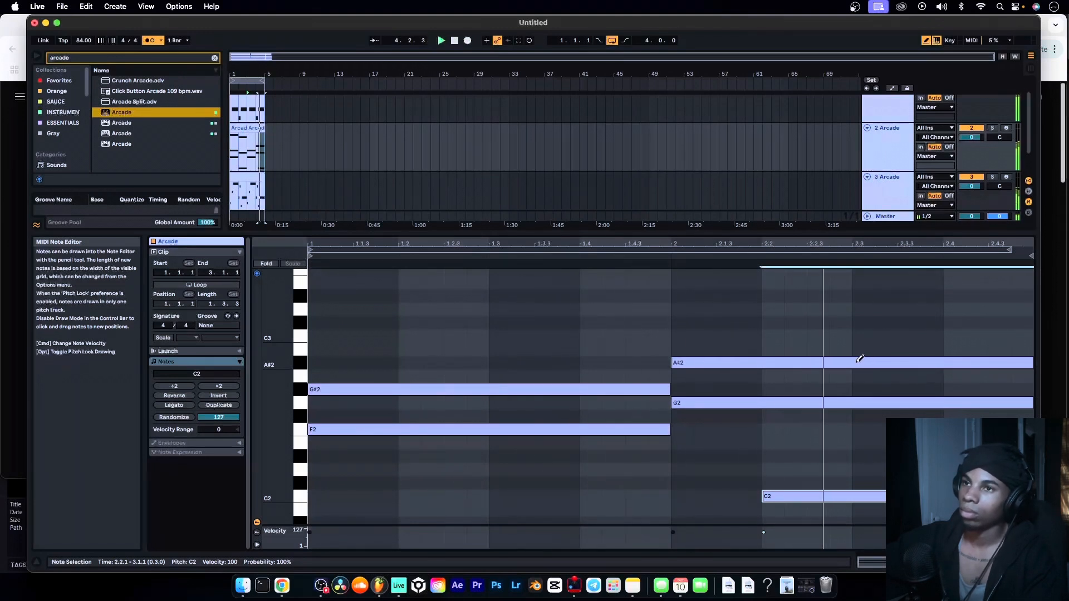
Draw a one-bar D2 starting at 2.2.2 above the C2 note, and play the clip back
click(790, 469)
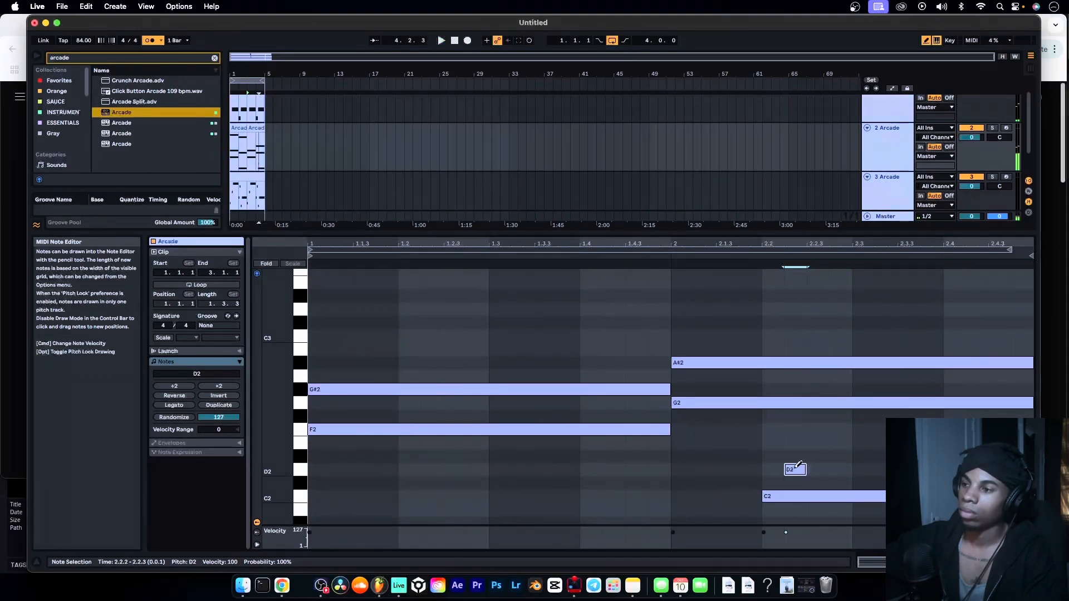
drag(805, 472, 1036, 470)
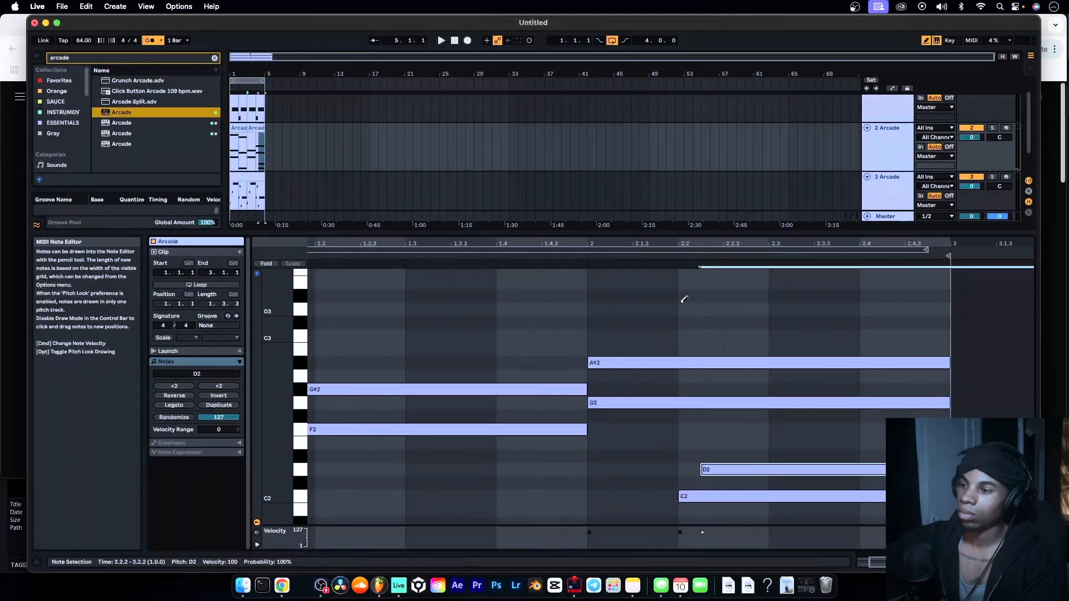
click(590, 250)
click(594, 256)
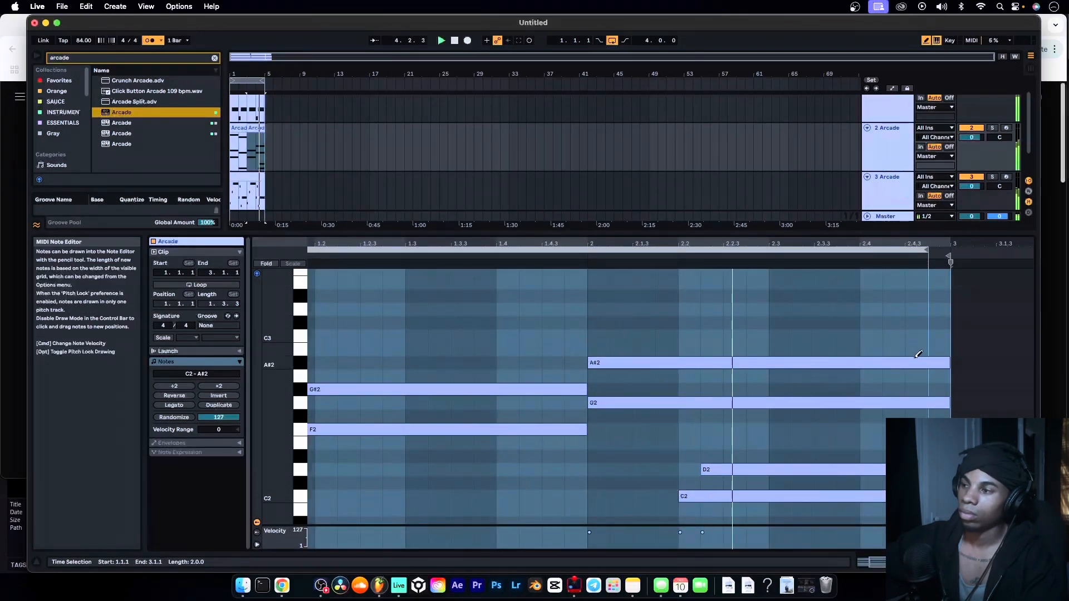
Shorten the C2 note to end at 2.2.2 and move the D2 note's start slightly earlier so the two overlap
key(space)
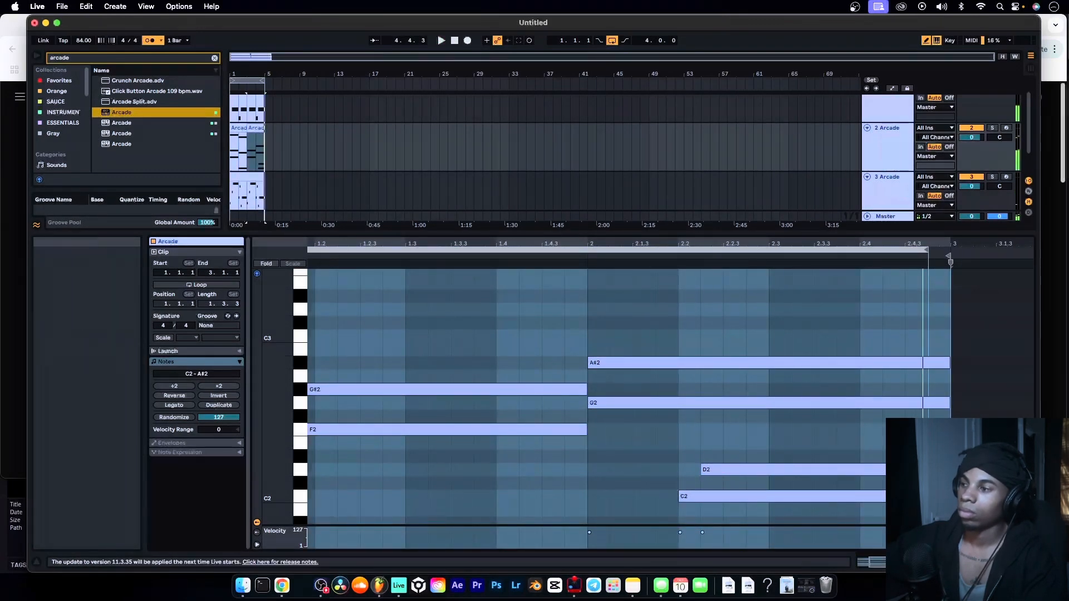
click(1032, 471)
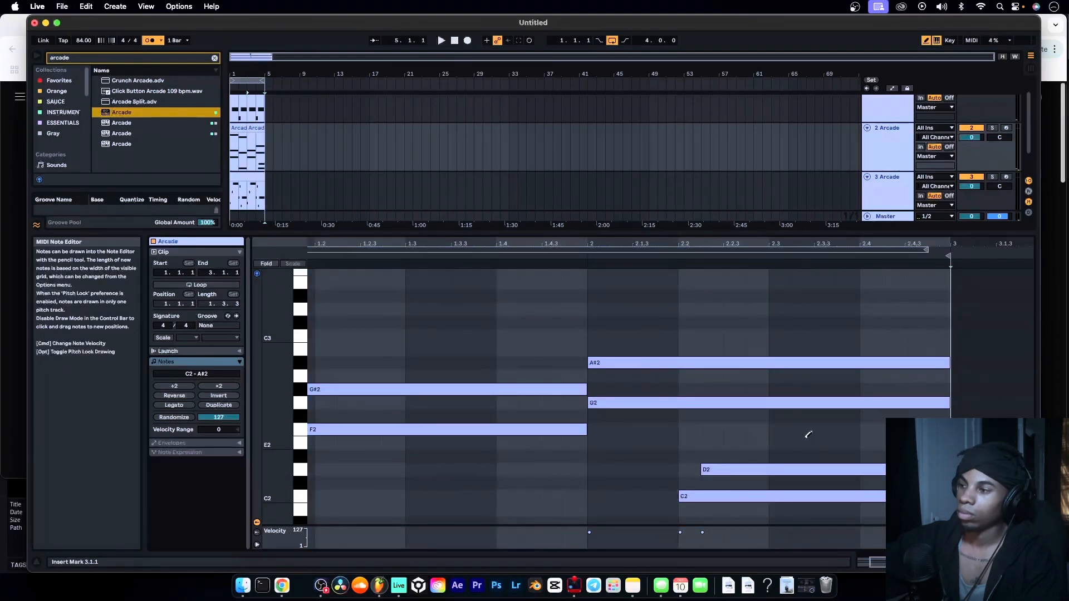
click(717, 490)
key(space)
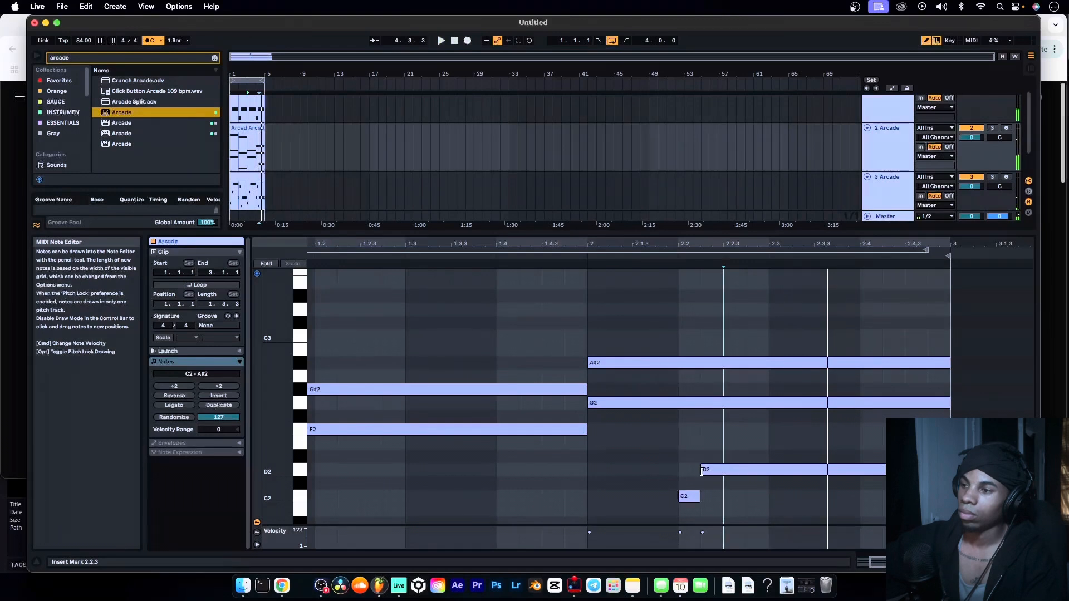
drag(702, 471, 692, 470)
Try a G1 bass note from 2.2.4 to the clip's end, play it back, and remove it
scroll(747, 491, down, 3)
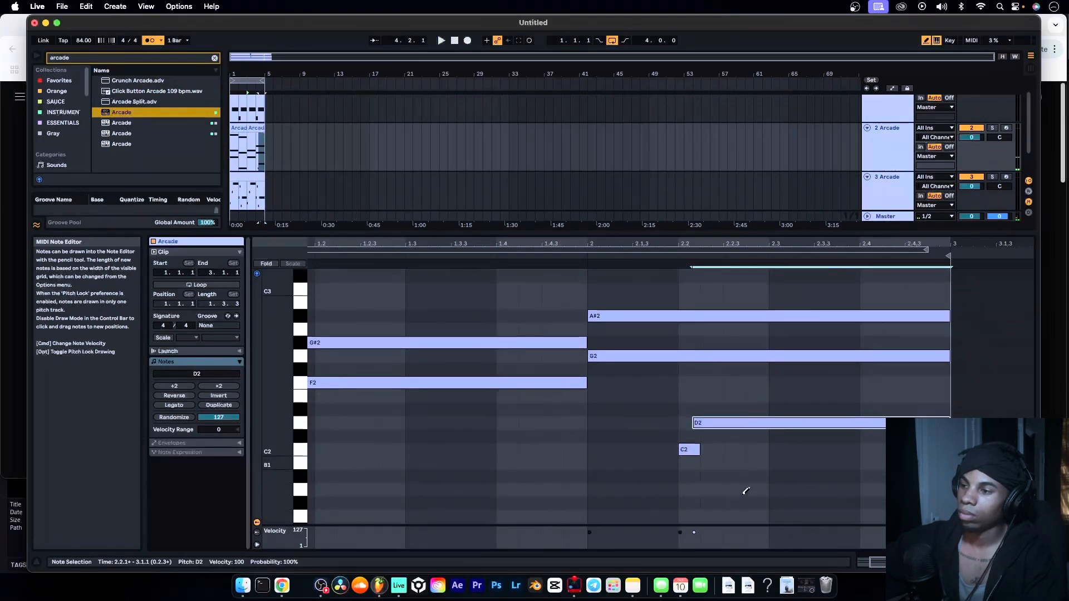
scroll(746, 491, down, 2)
click(751, 487)
drag(765, 487, 950, 487)
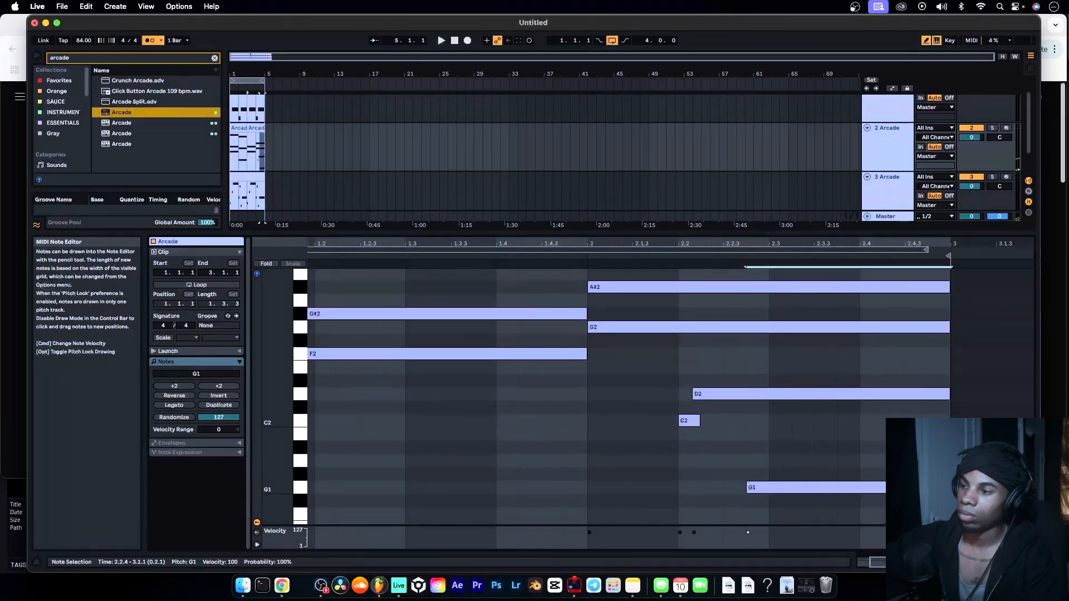
click(607, 254)
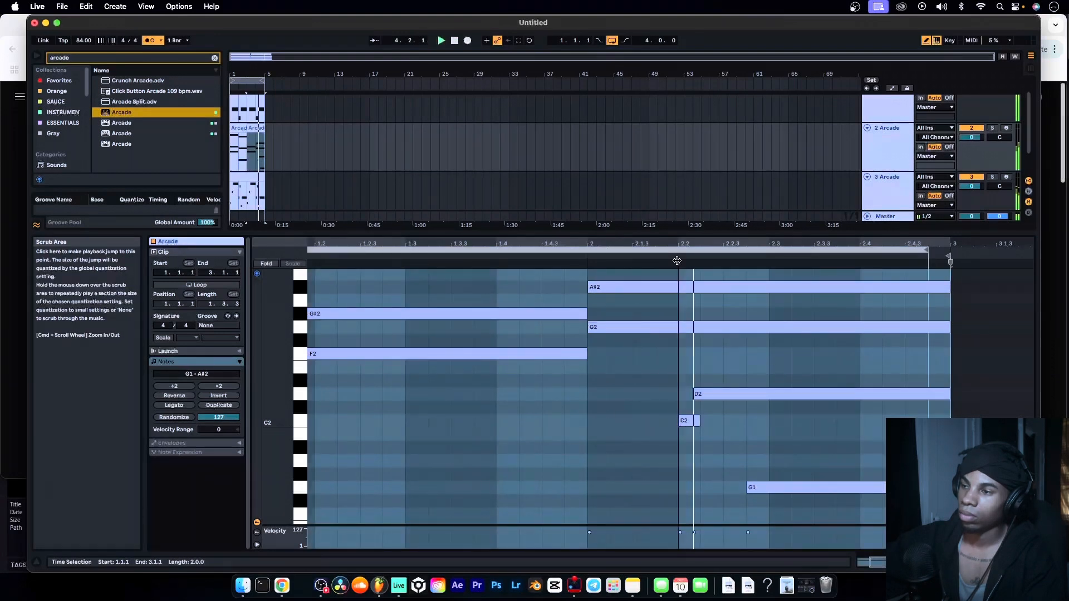
click(754, 486)
key(space)
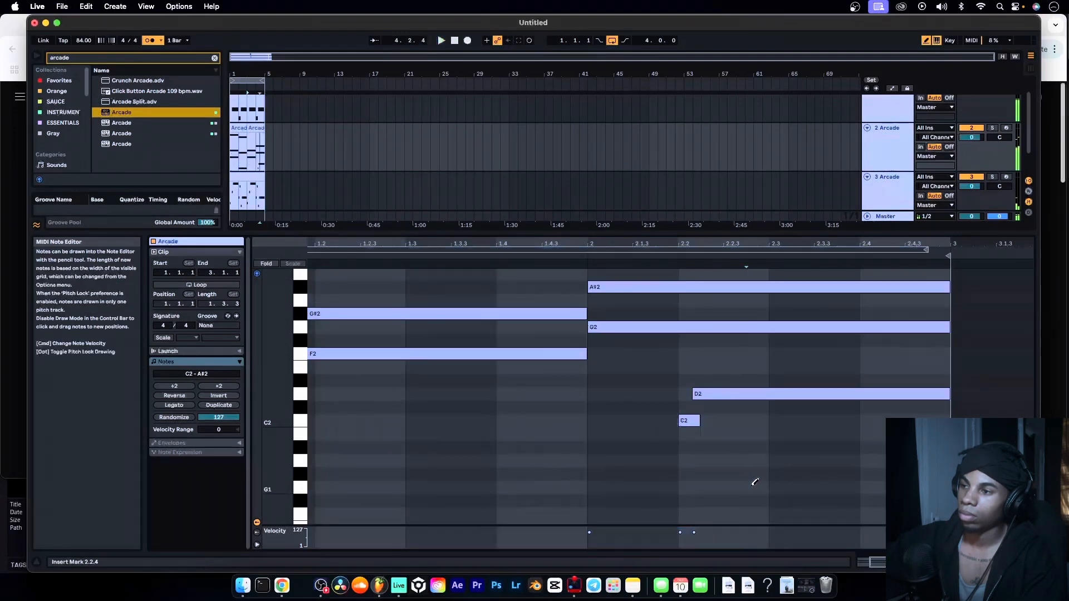
Try a G#1 bass note from 2.2.3 to 2.4.4, play it back, and remove it
click(734, 464)
click(738, 462)
click(744, 476)
drag(742, 477, 950, 477)
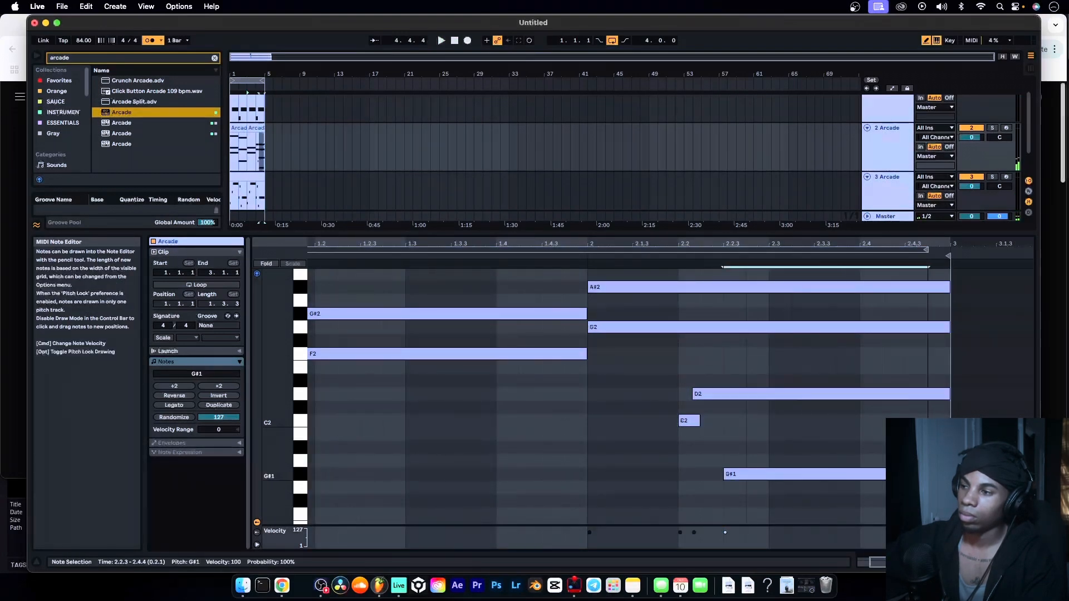
key(super+a)
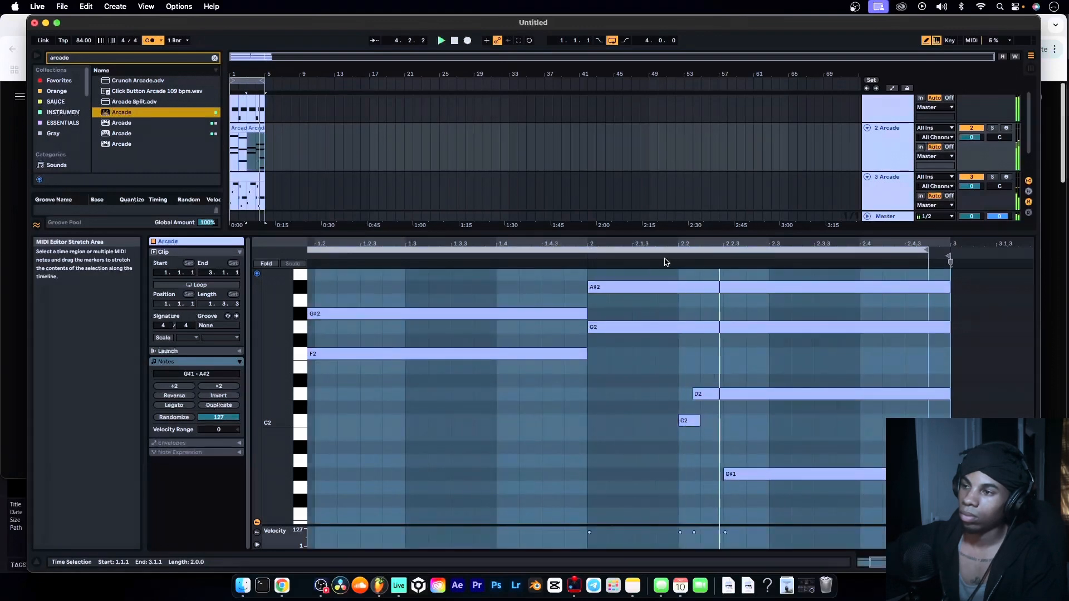
click(740, 473)
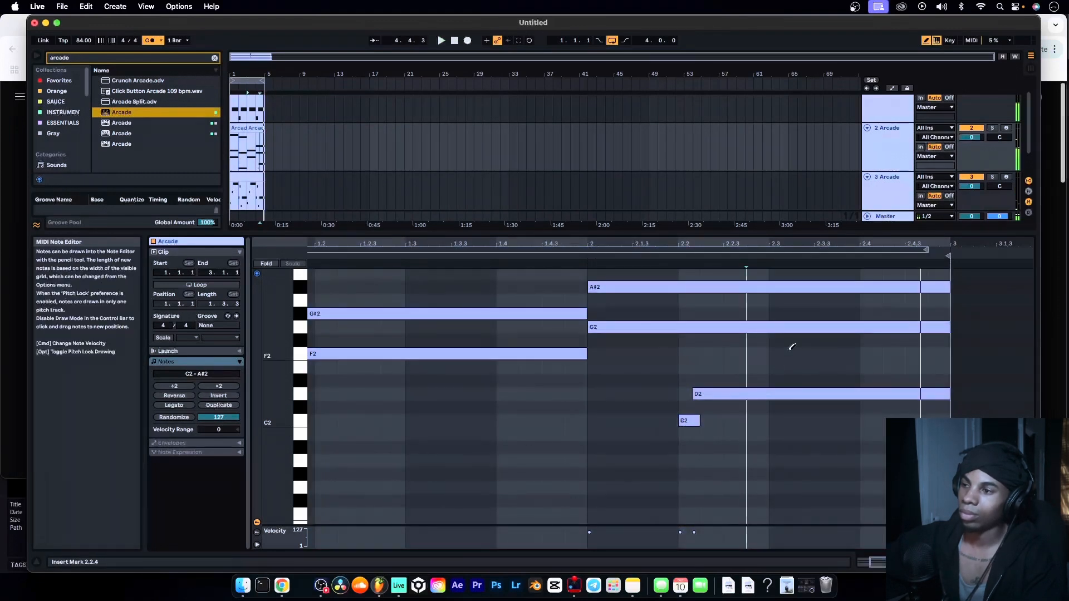
Draw an F2 note from 2.2.2 to the end of the clip and play it back
scroll(694, 375, down, 1)
click(711, 350)
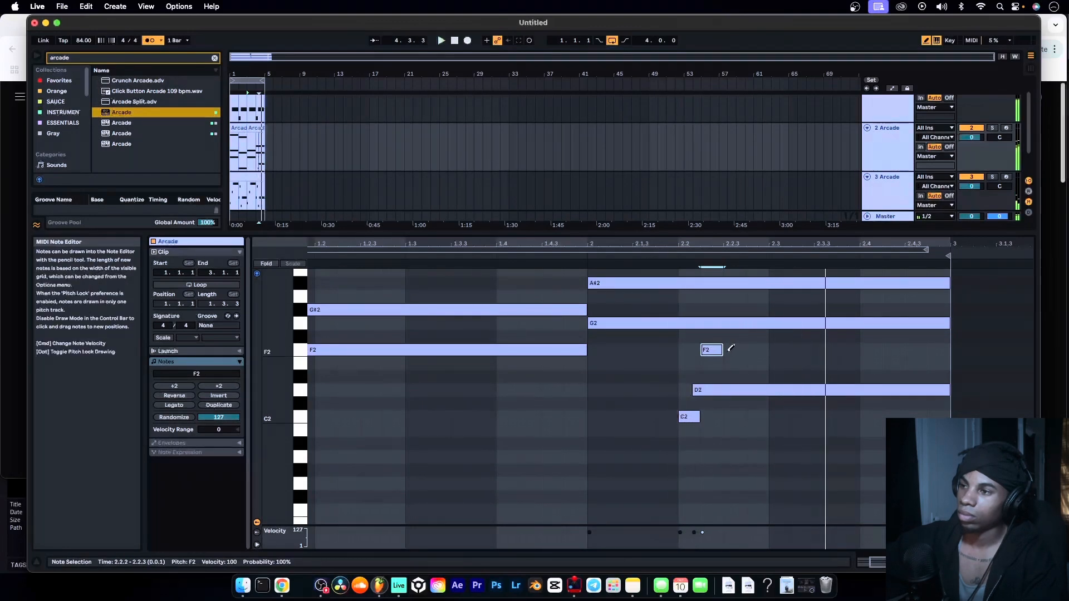
drag(722, 349, 950, 350)
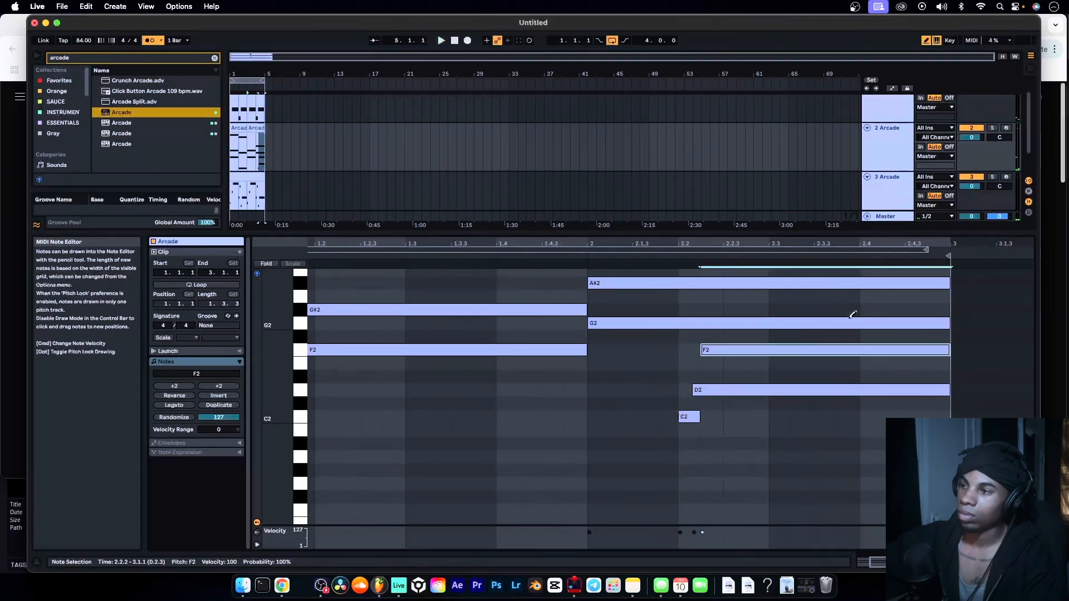
click(660, 255)
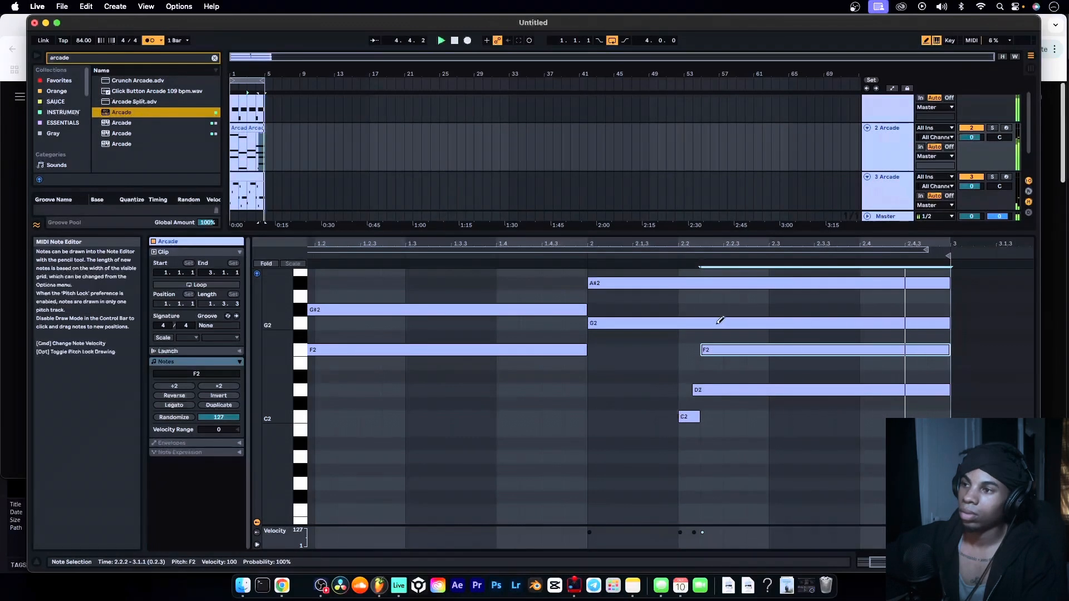
Move the starts of the second-bar D2 and F2 notes slightly earlier for a tighter stagger after C2, and play the clip back
drag(696, 387, 689, 389)
drag(701, 351, 694, 353)
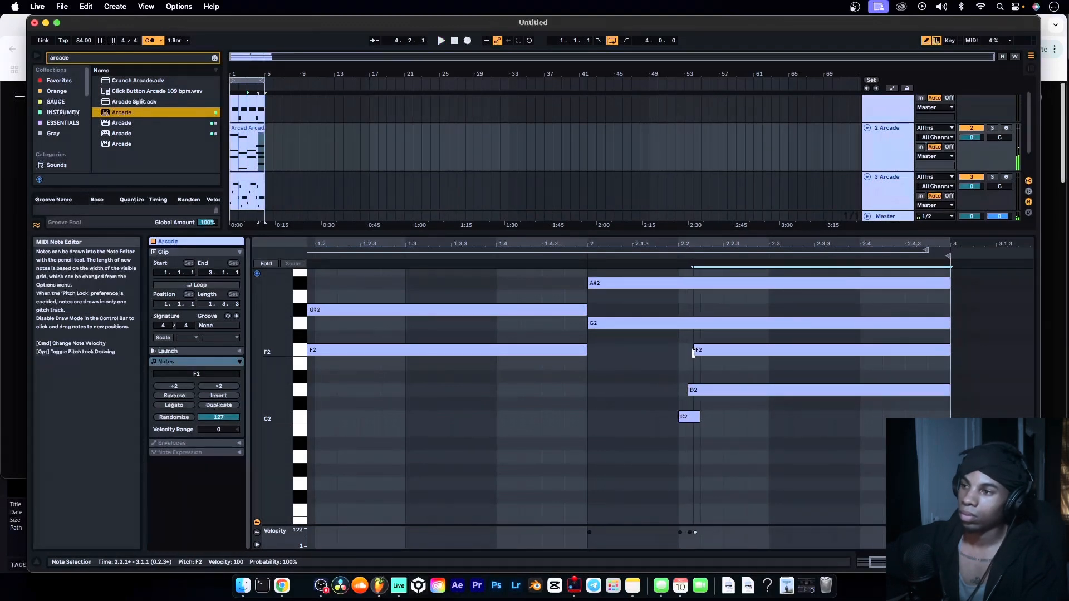
click(601, 254)
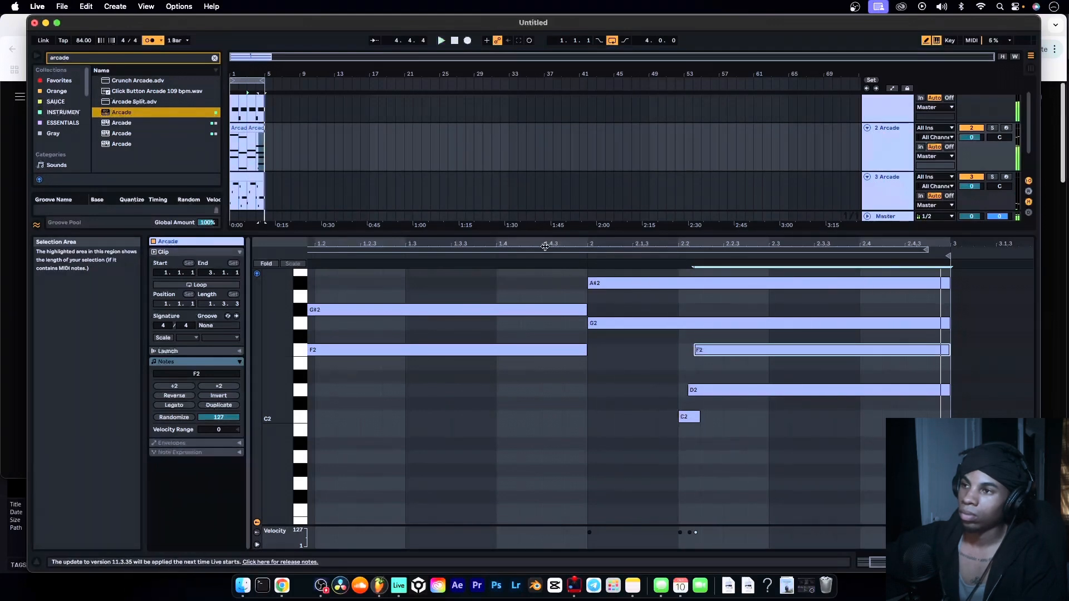
key(space)
Review the clip's chord notes across both bars and play back the second bar
scroll(604, 263, left, 4)
scroll(581, 485, up, 3)
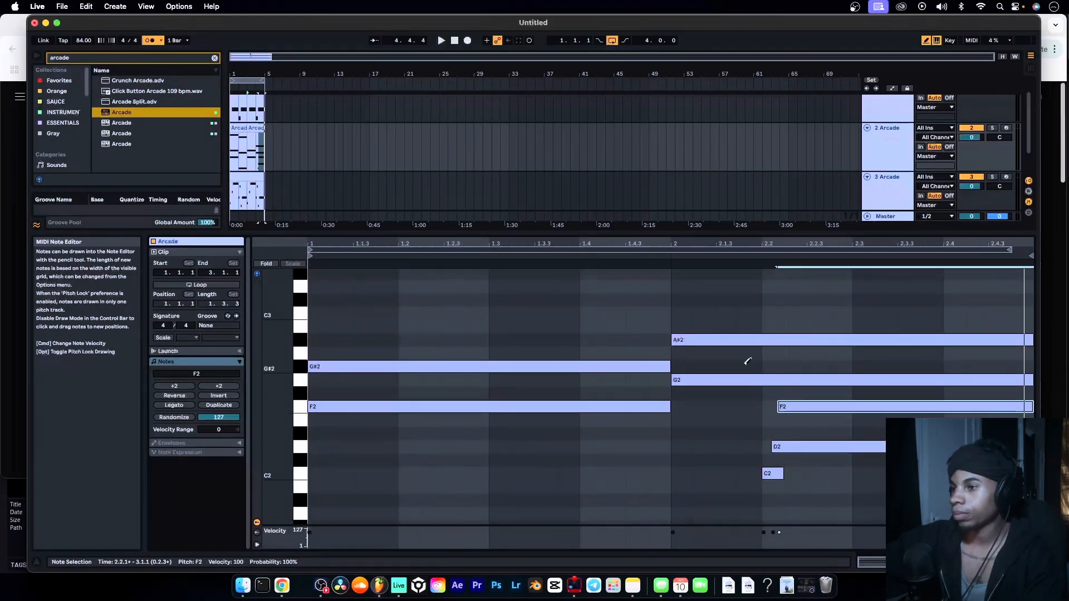
scroll(804, 432, down, 5)
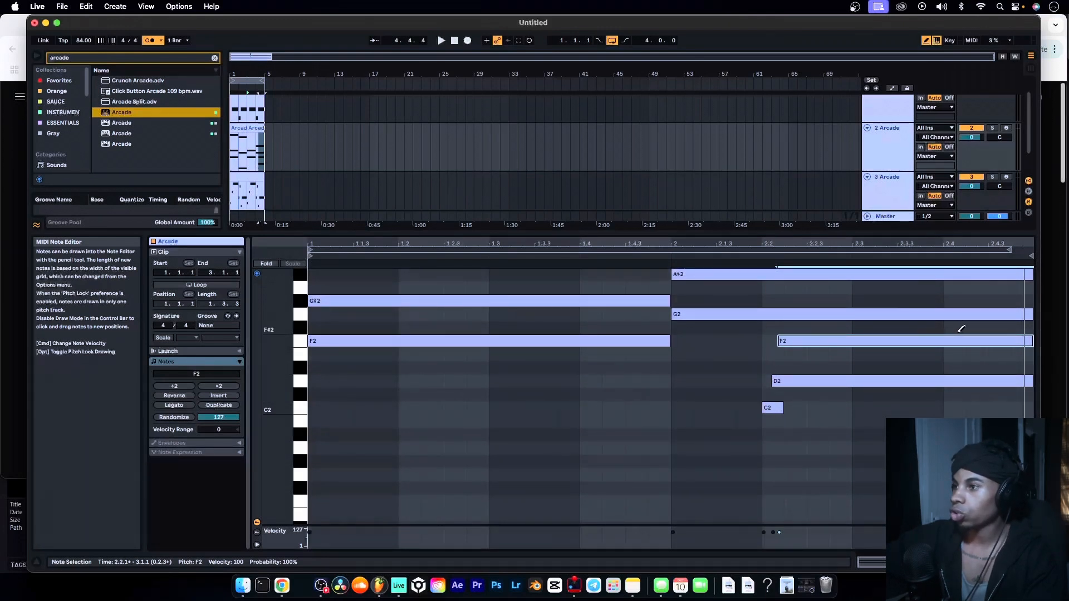
scroll(724, 312, up, 5)
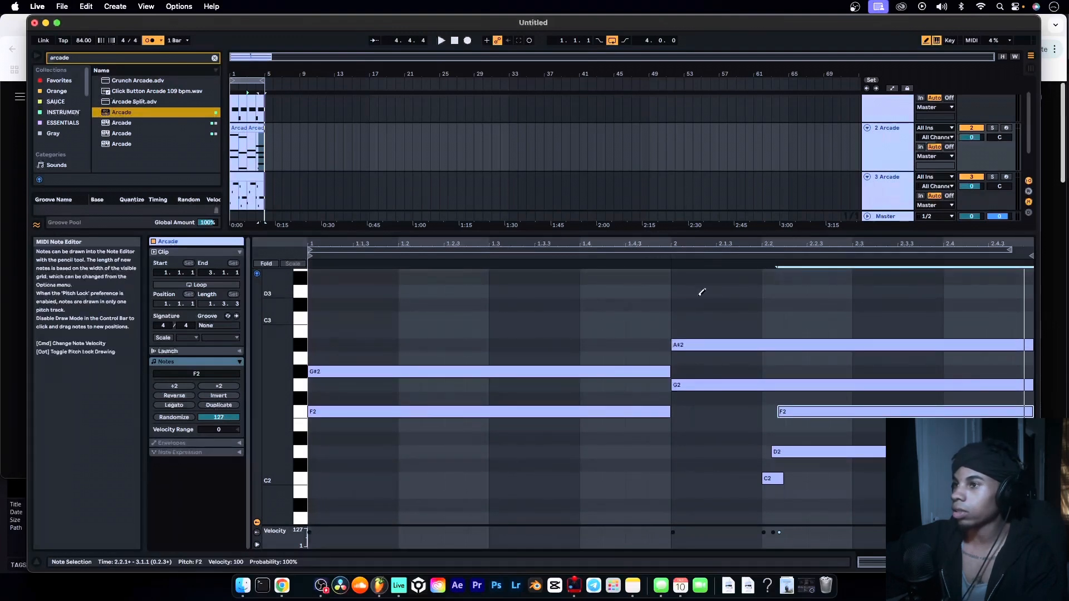
scroll(871, 412, down, 4)
click(680, 256)
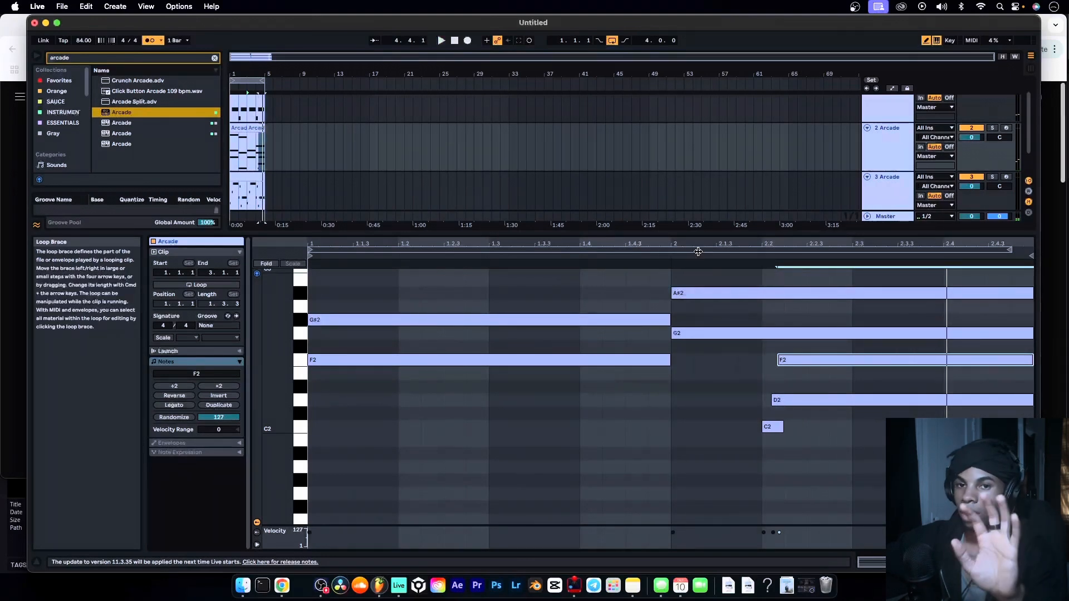
scroll(807, 393, up, 4)
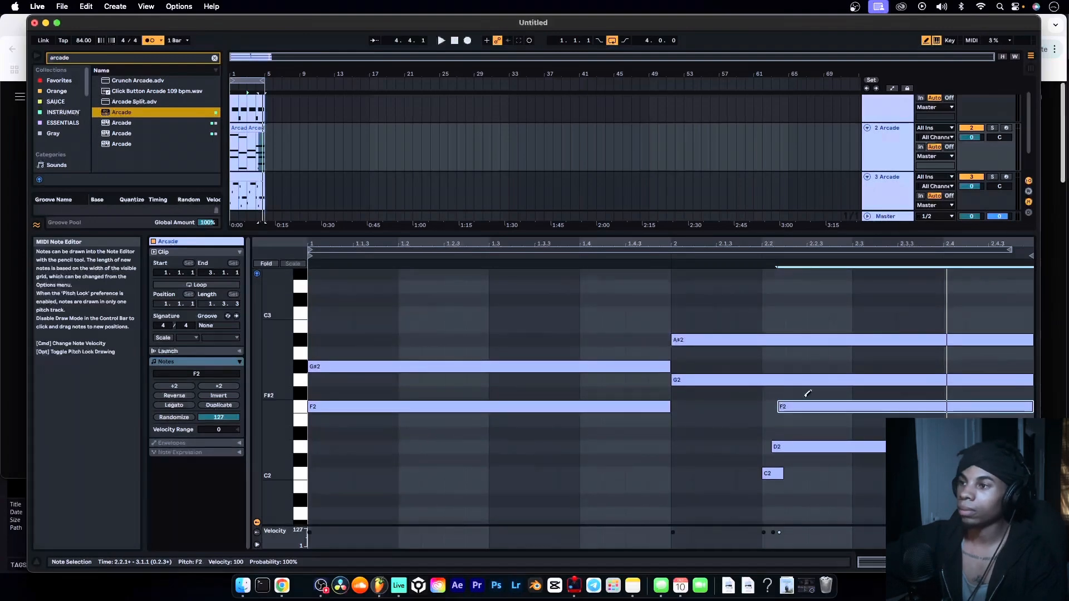
Show the device chains of the three Arcade tracks and play back the four-bar arrangement
double_click(886, 150)
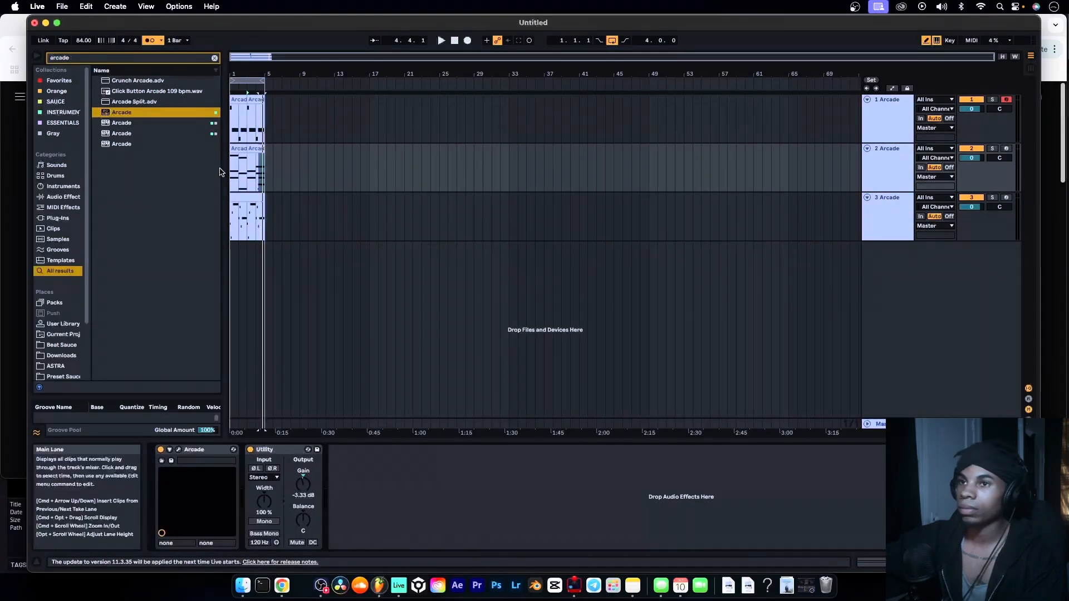
key(space)
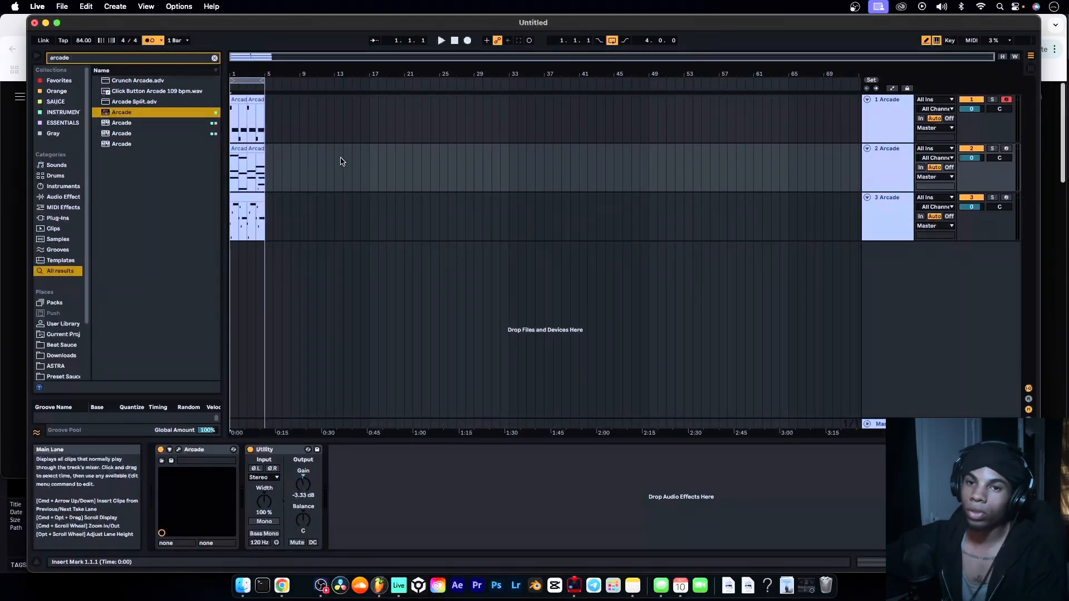
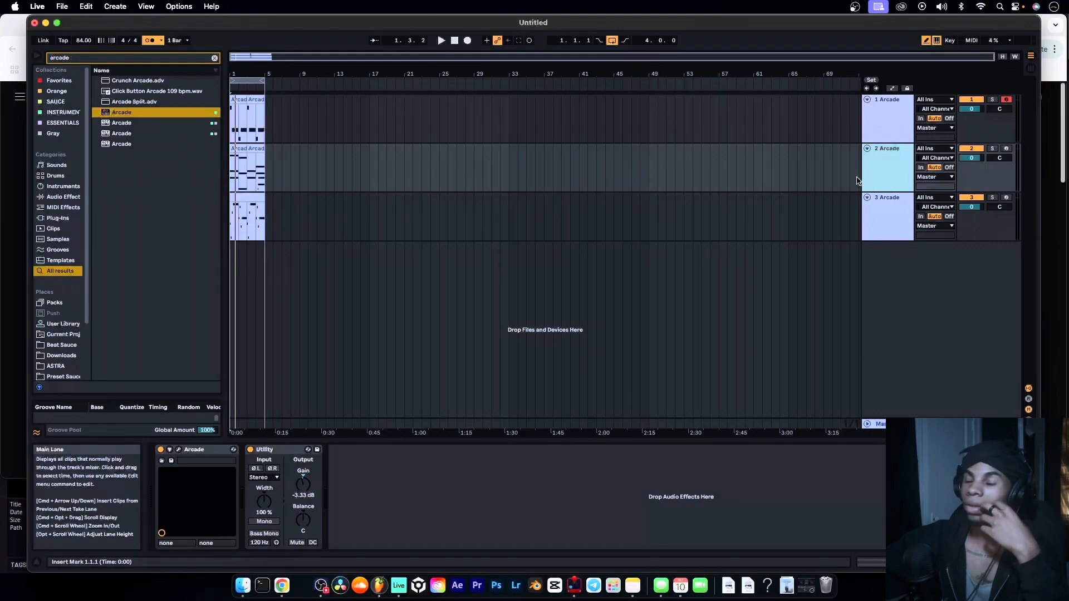
click(891, 218)
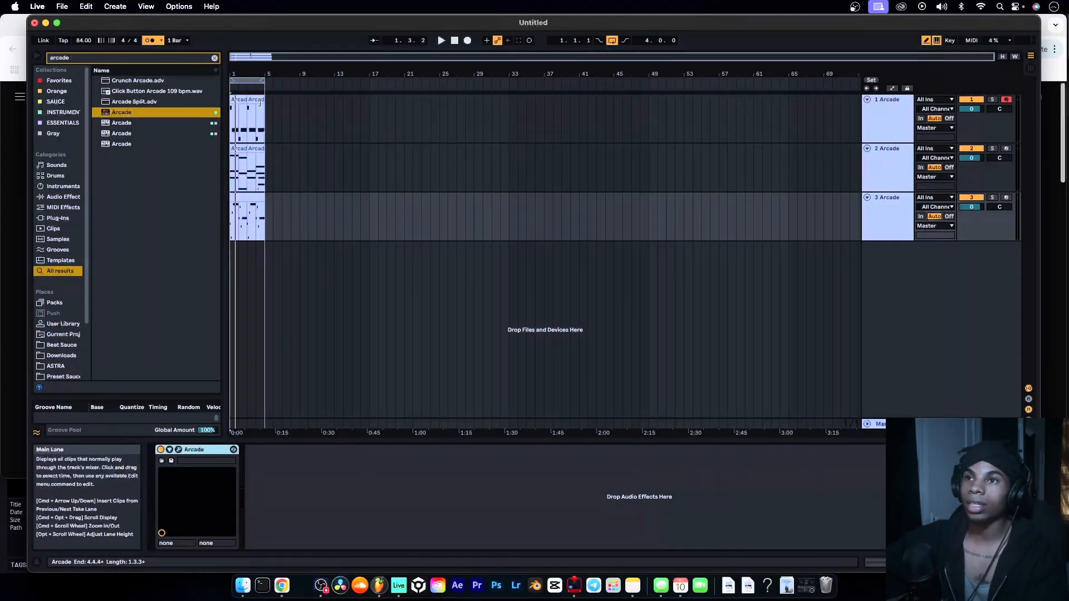
click(873, 129)
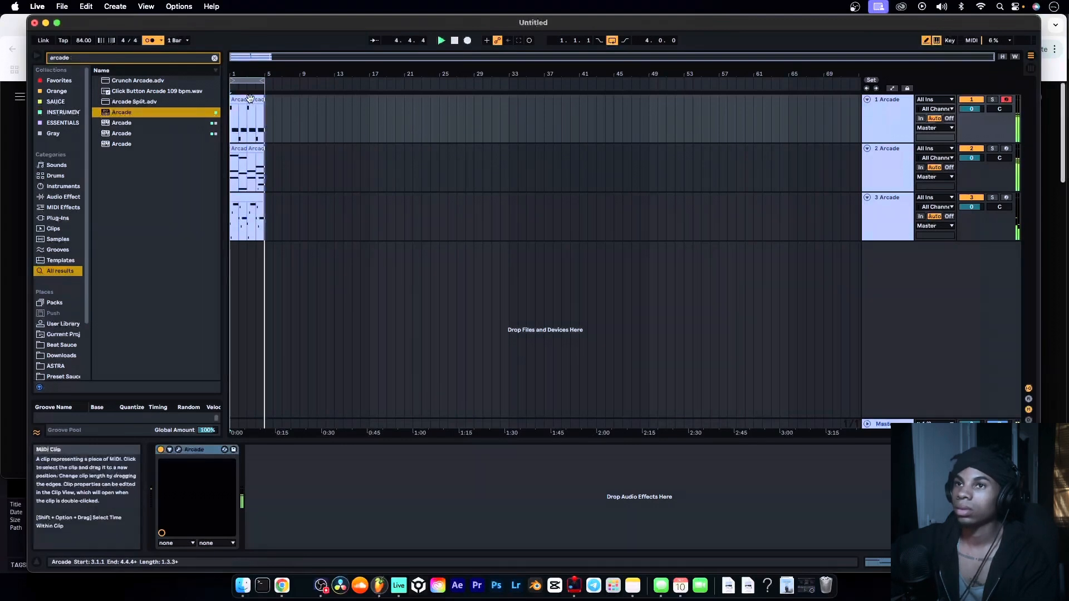
key(space)
click(888, 172)
click(877, 103)
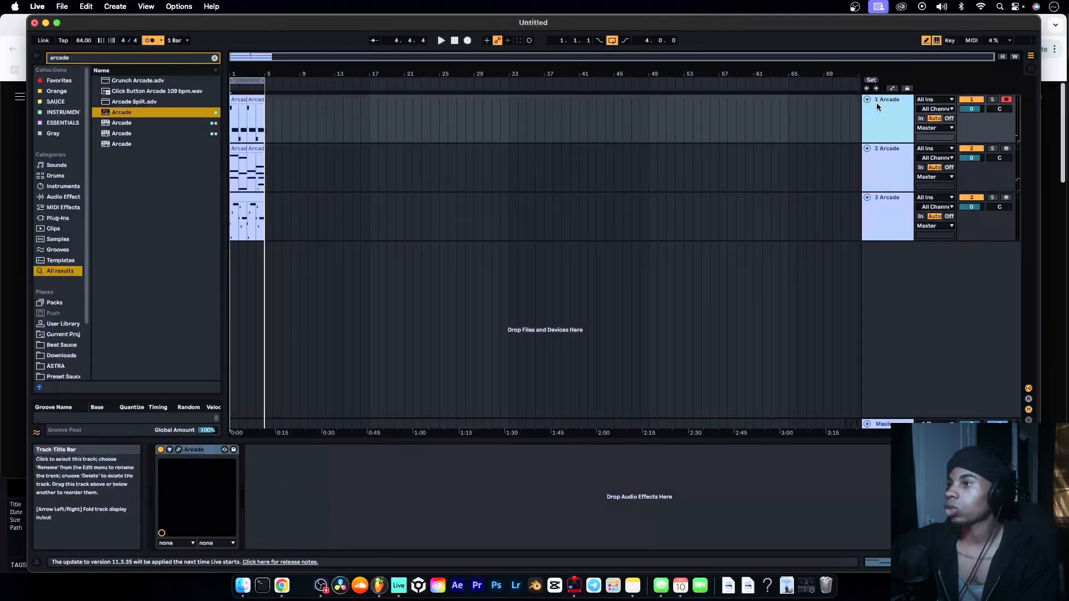
Add the default Reverb to the Master track and set its Dry/Wet to 8.7%
click(890, 425)
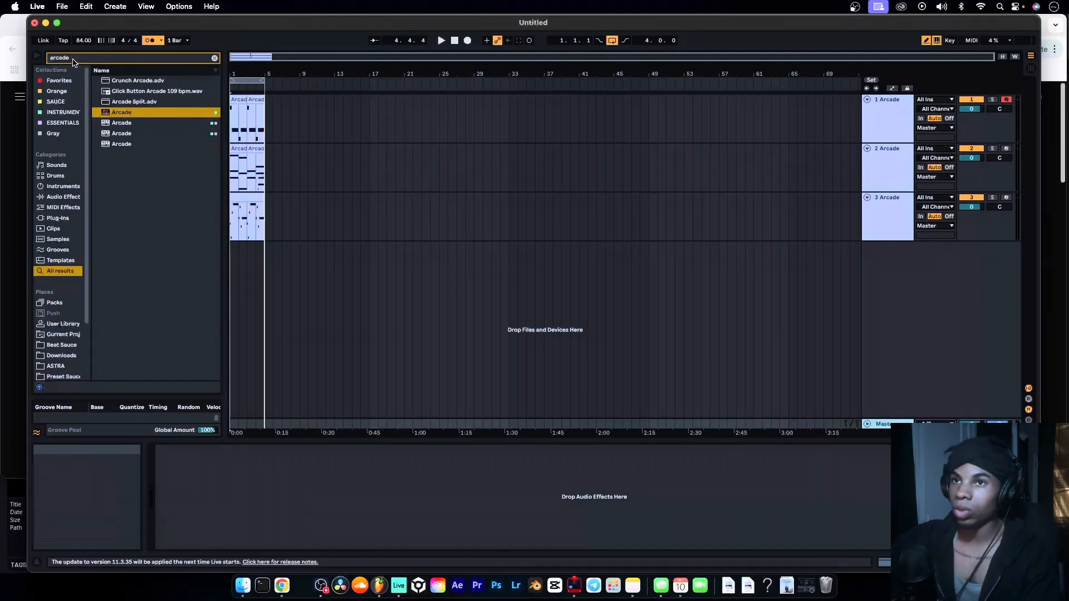
key(BackSpace)
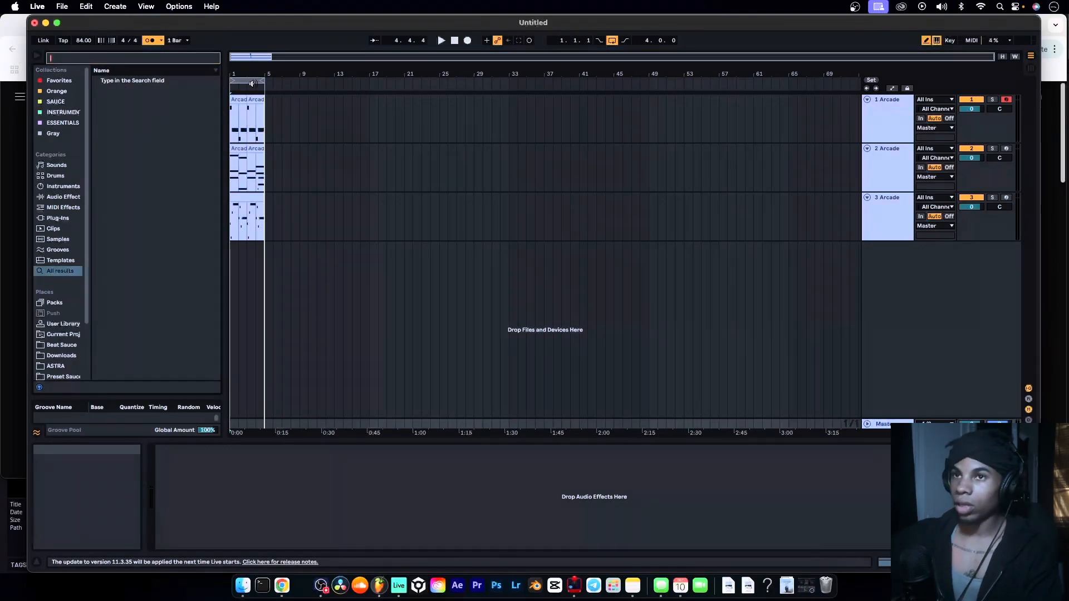
text(reverb)
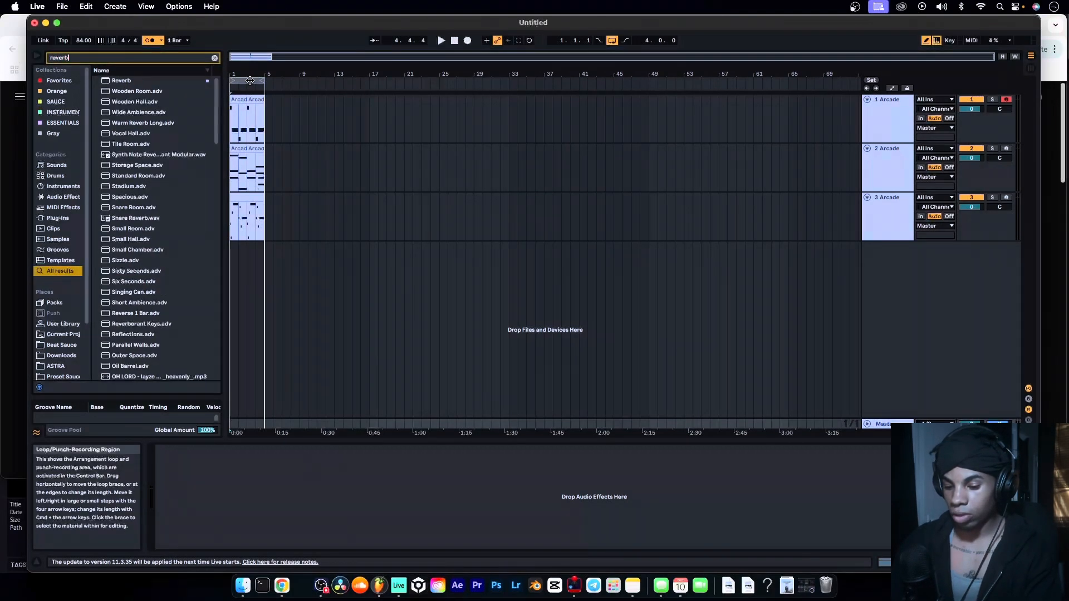
key(Down)
key(Return)
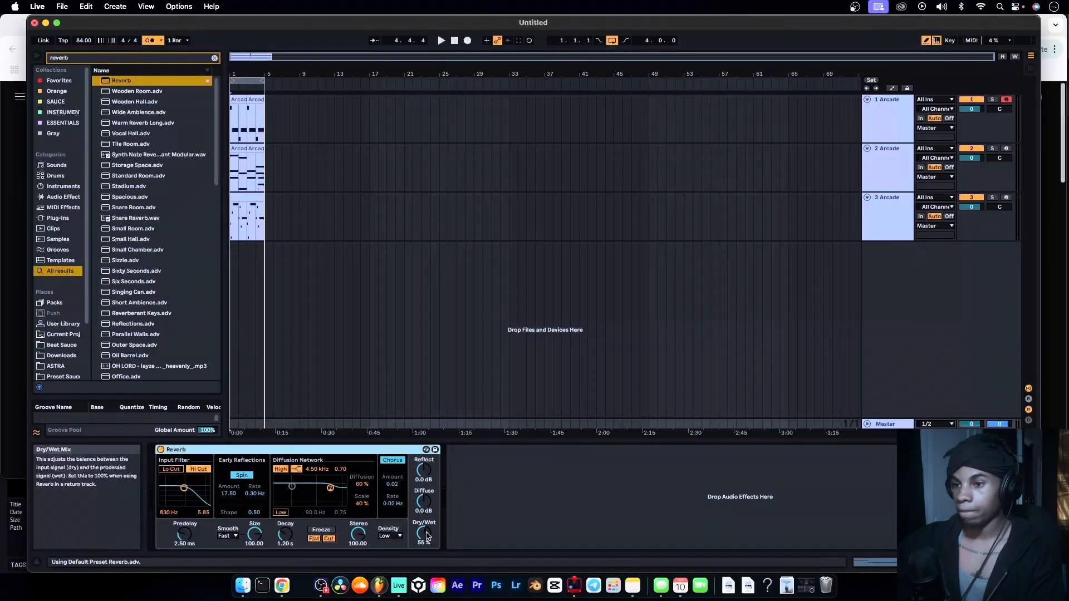
drag(428, 537, 427, 554)
Add a Compressor after the Master track's Reverb and set its Dry/Wet to 75%
key(cmd+f)
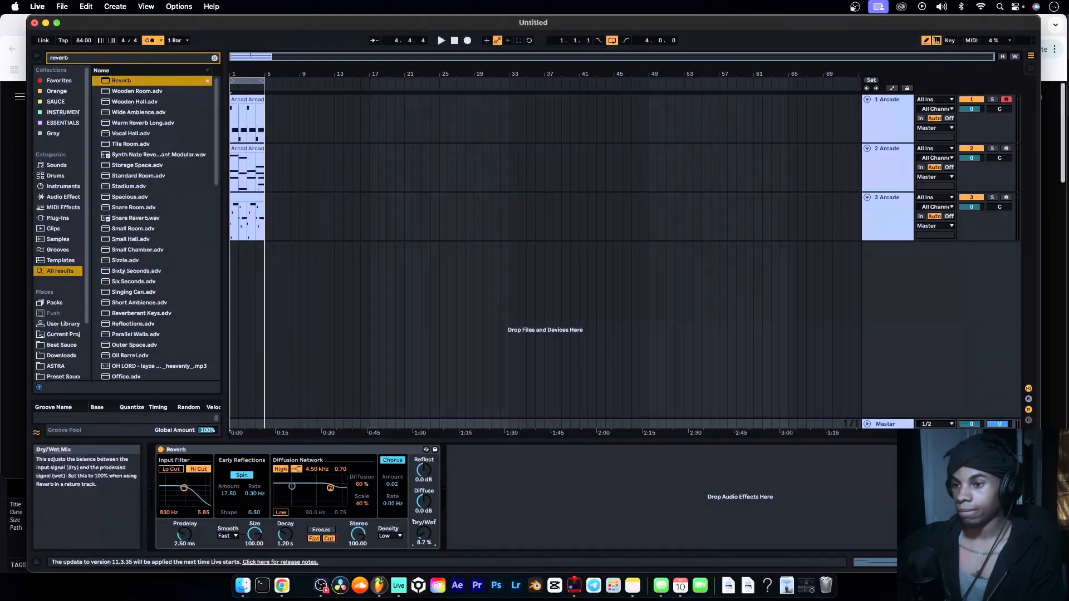
text(compressor)
key(Down)
key(Return)
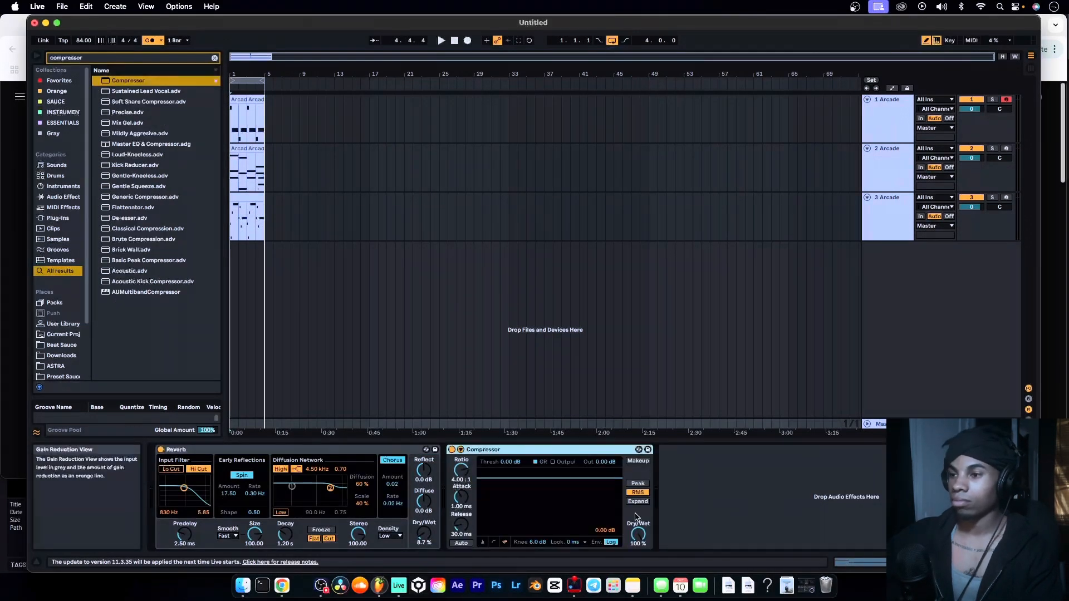
click(637, 538)
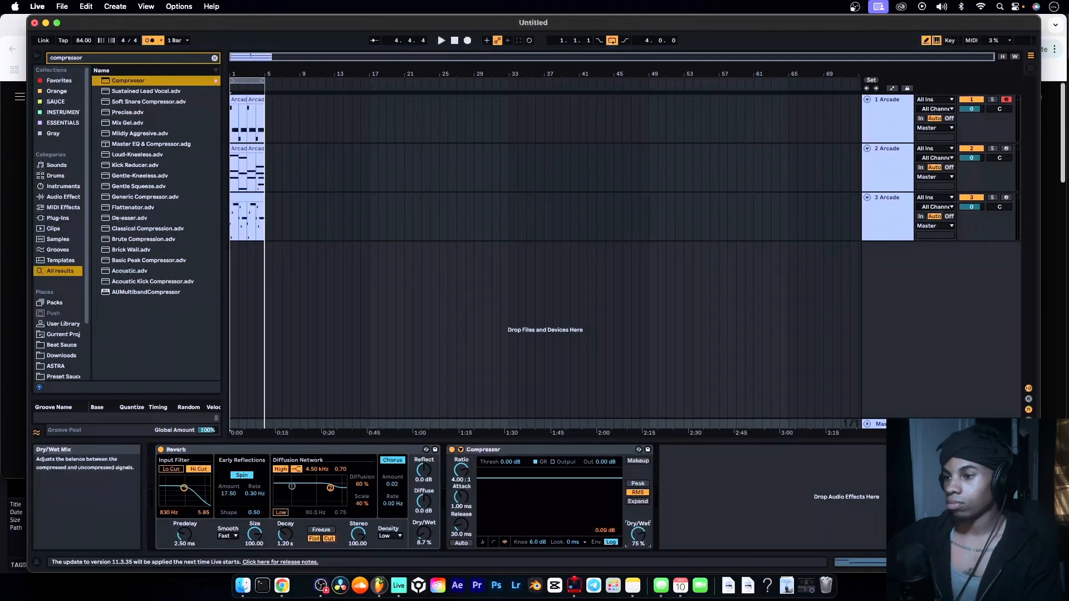
Add the Master EQ & Compressor rack after the Master track's Compressor, set its Rack Dry/Wet to 17 and start playback
click(96, 59)
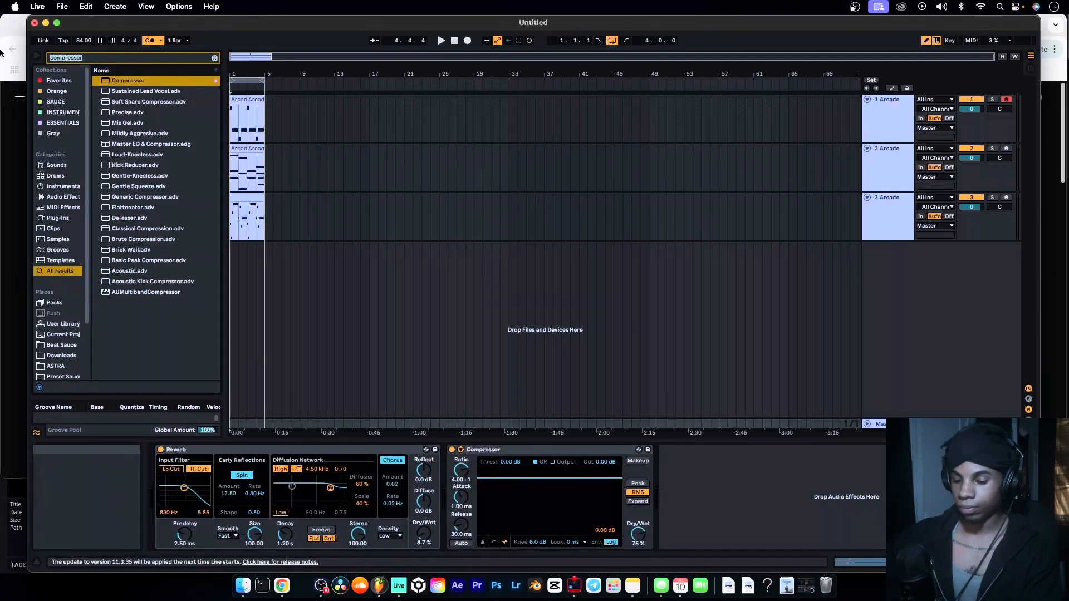
text(master eq)
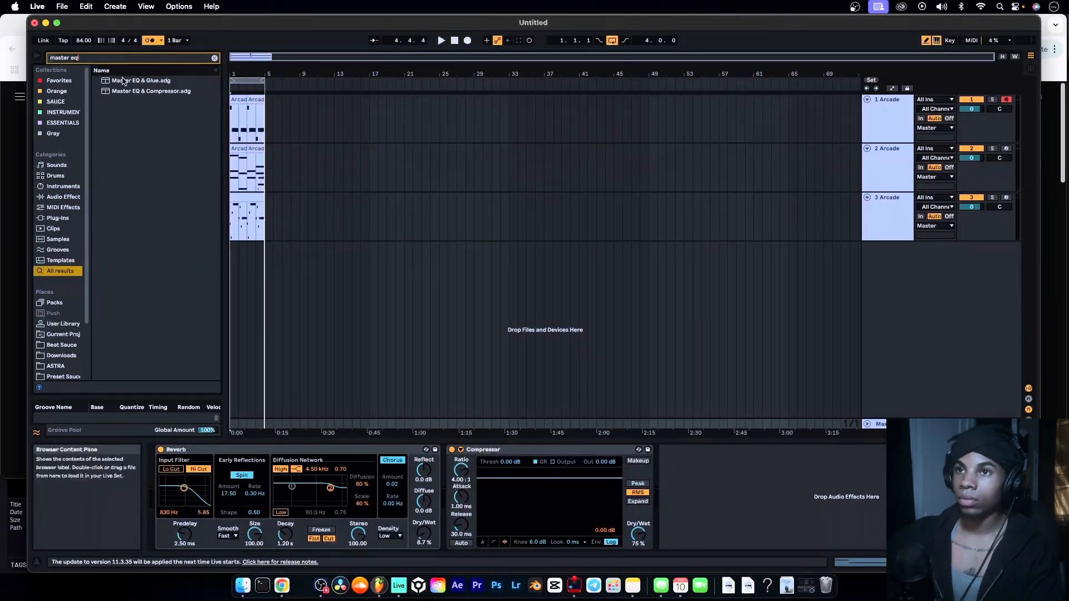
drag(208, 91, 211, 89)
drag(668, 488, 671, 490)
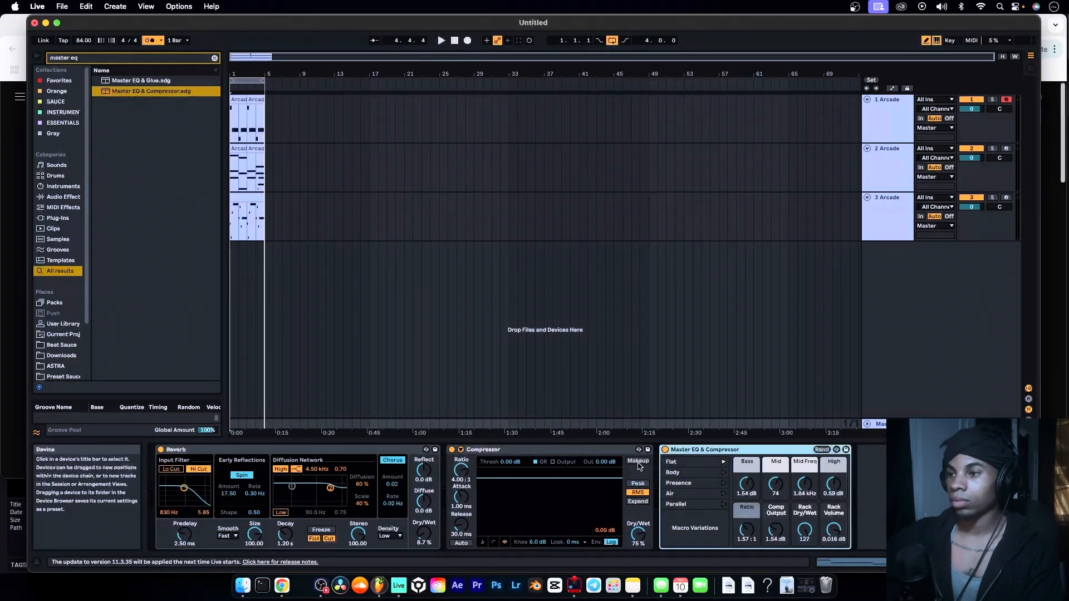
drag(805, 532, 805, 541)
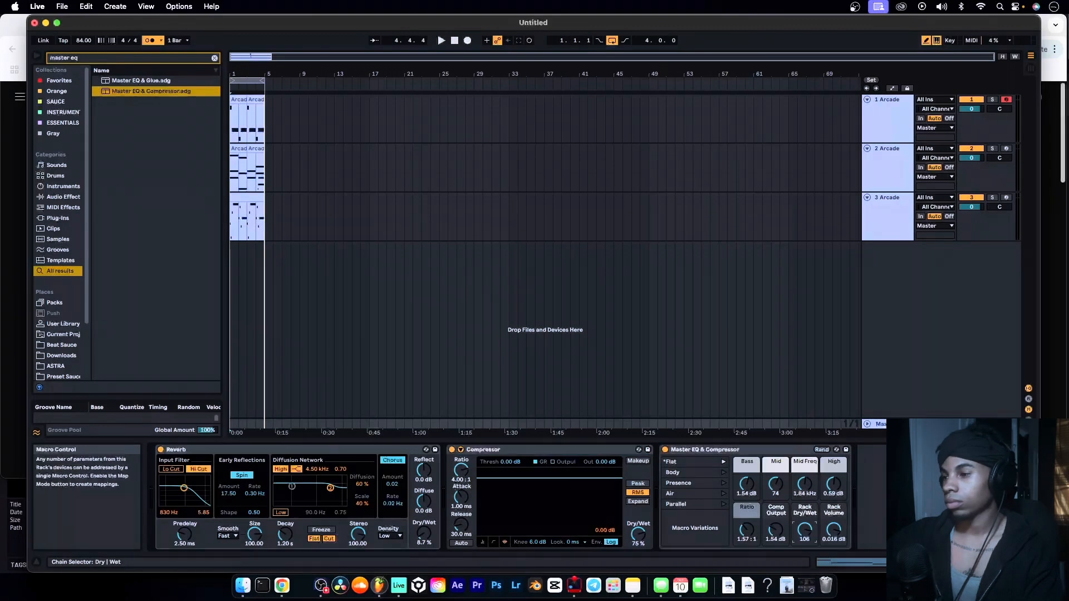
key(space)
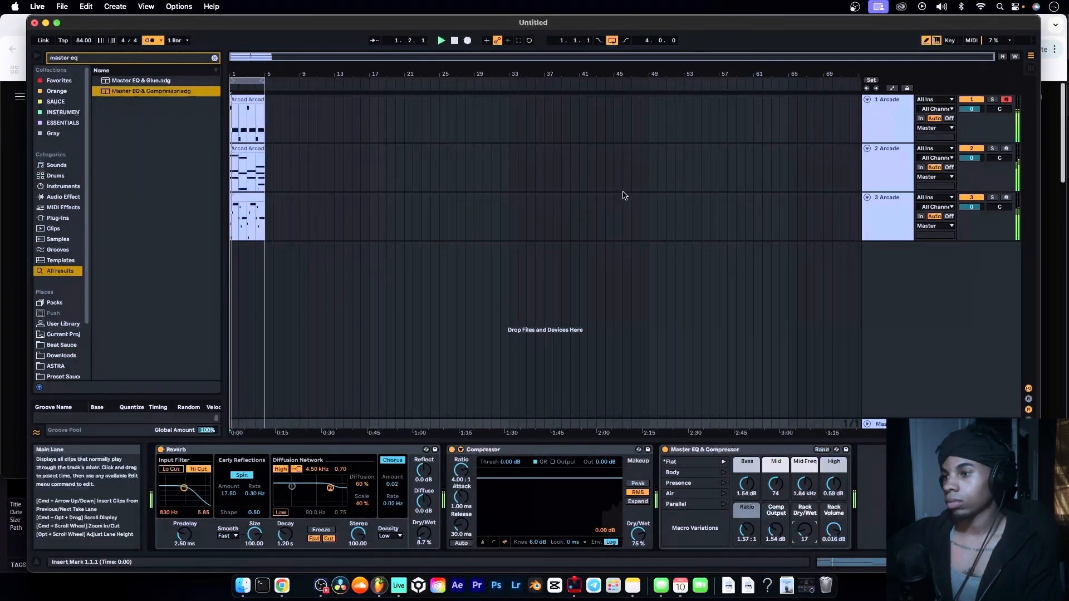
Select the four bars across all three Arcade tracks and export the Master output as the WAV file zeldamelodyloop1example
click(939, 94)
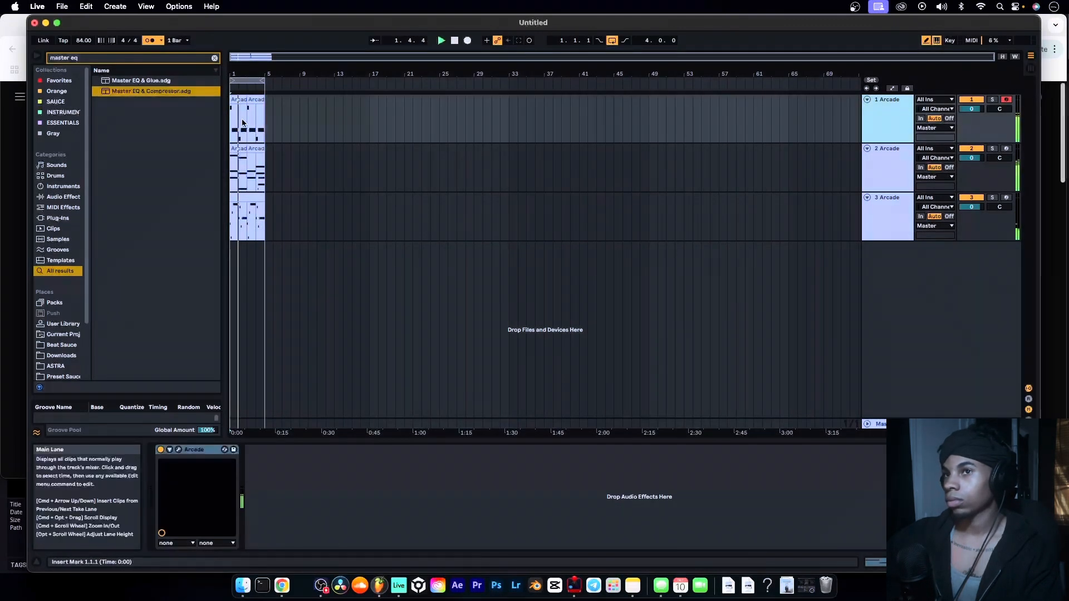
drag(232, 120, 268, 204)
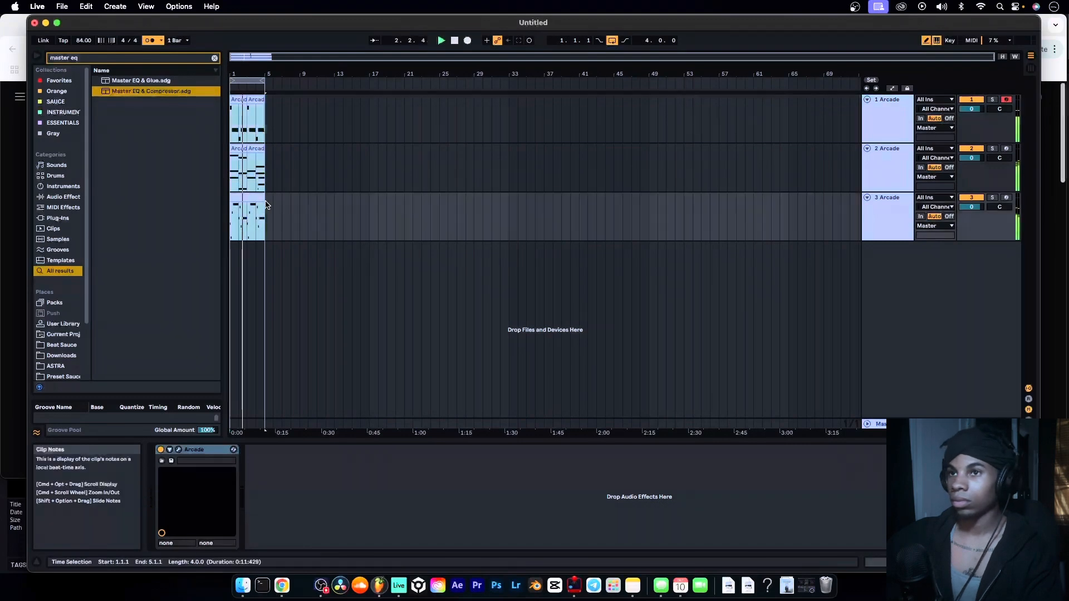
click(876, 116)
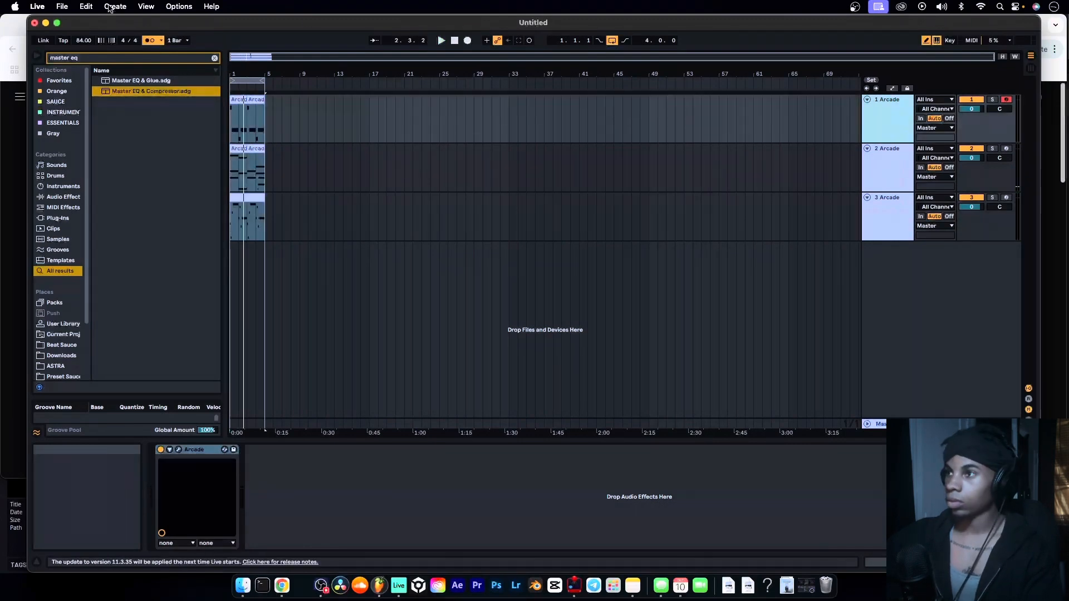
click(62, 8)
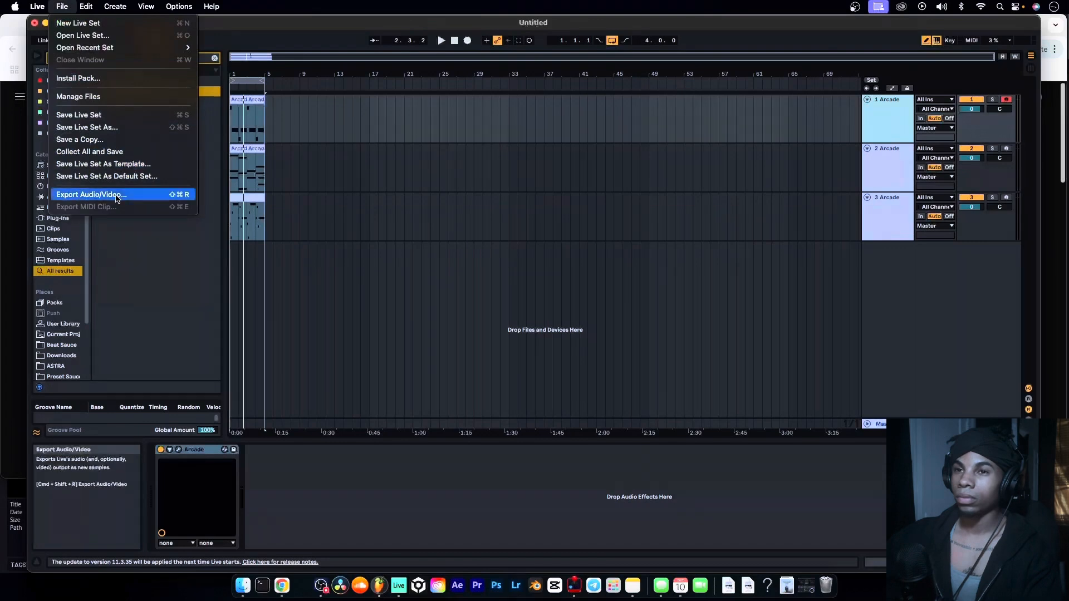
click(84, 194)
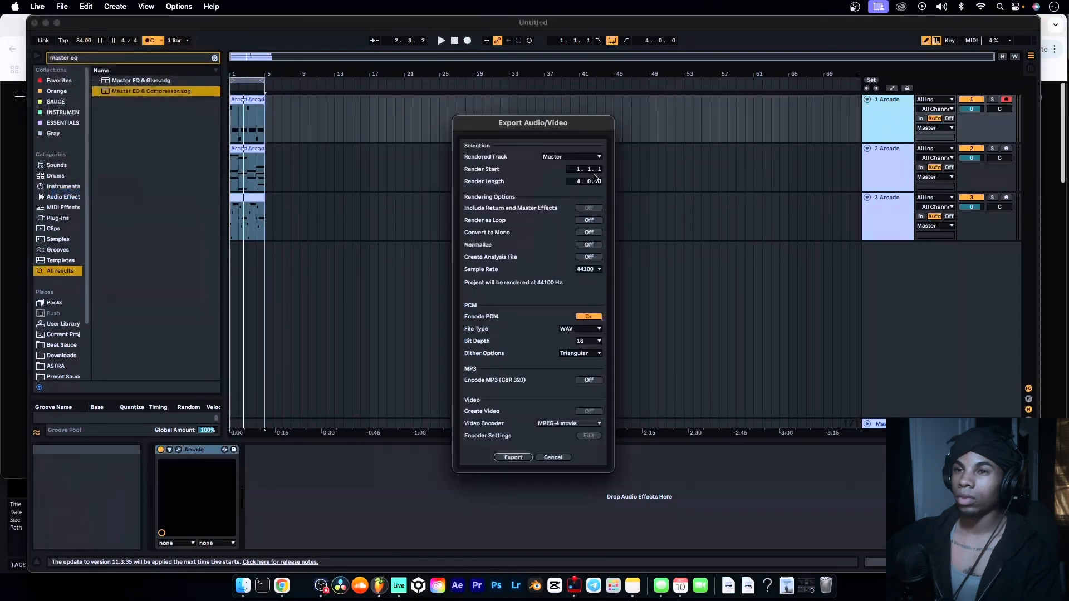
click(522, 457)
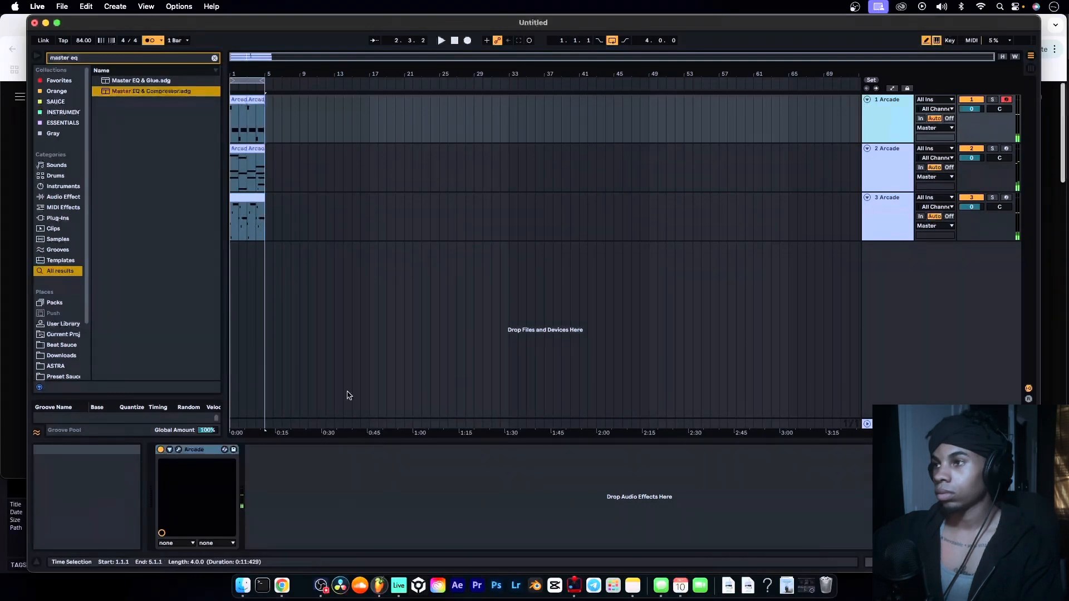
Insert an audio track and move it above the three Arcade tracks
right_click(902, 264)
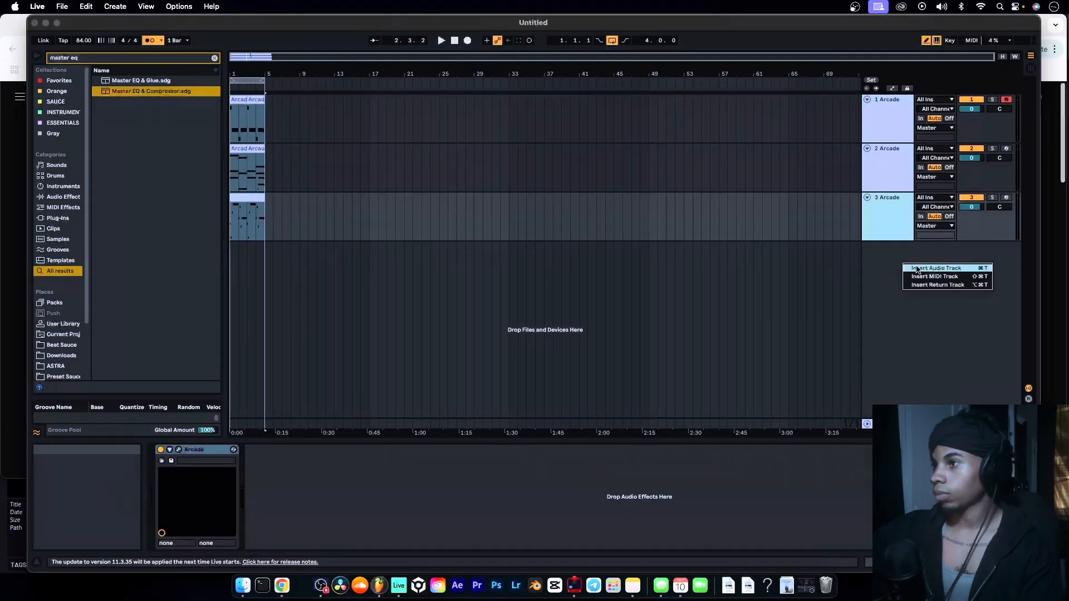
click(936, 269)
drag(864, 252, 890, 115)
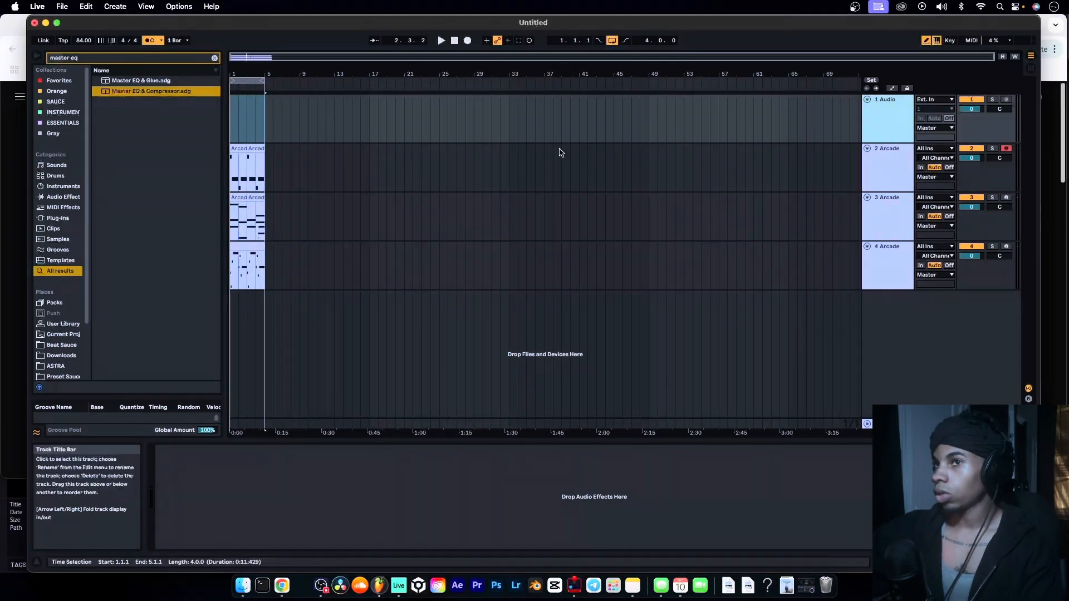
Place zeldamelodyloop1example.wav at bar 5 of the new audio track and move the four-bar loop region over it
click(267, 117)
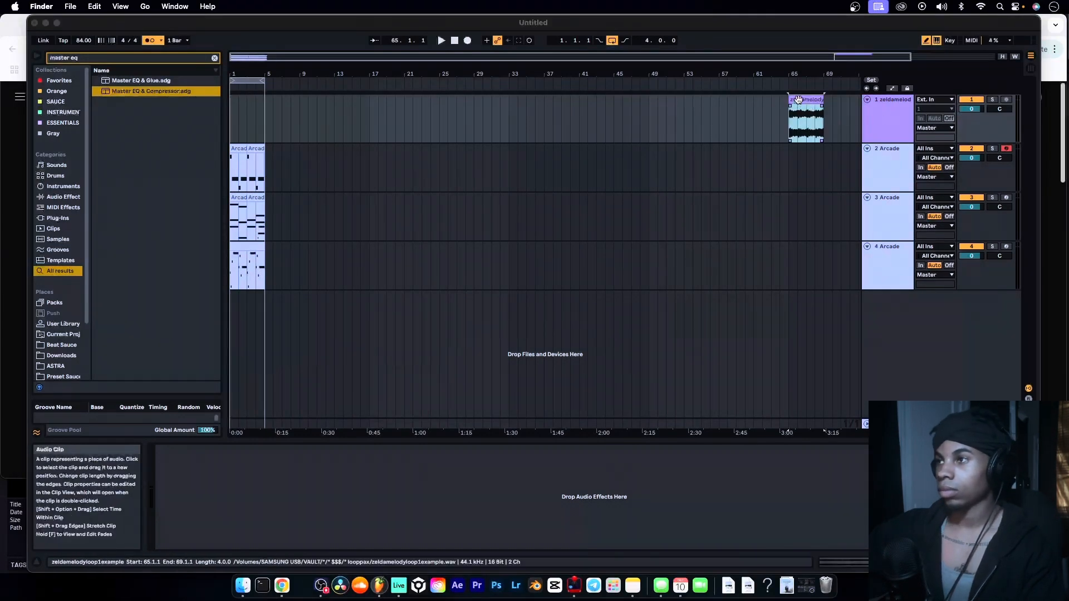
click(799, 100)
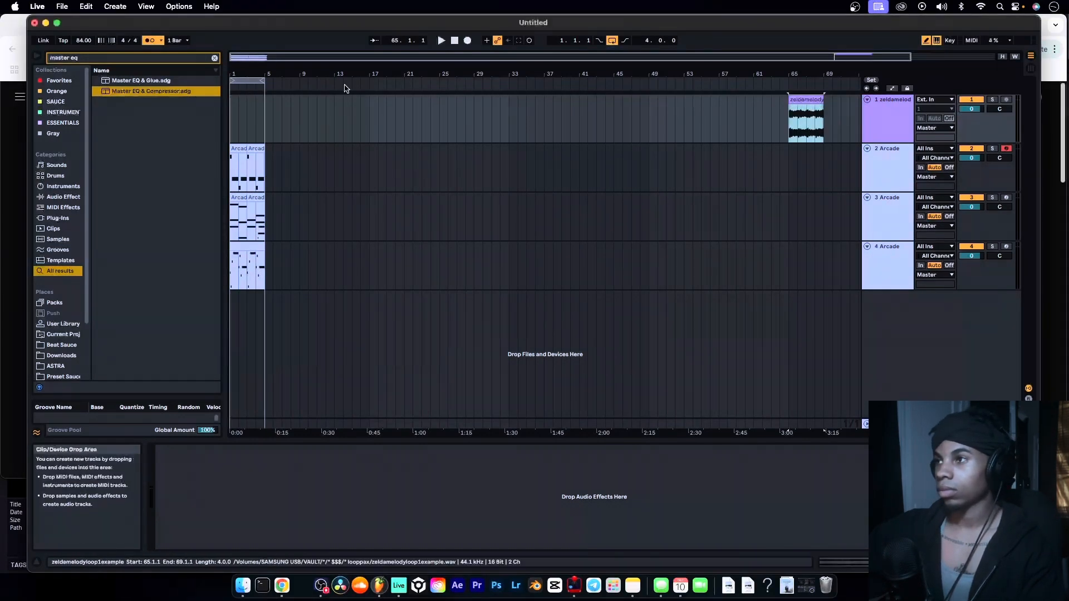
drag(806, 98, 283, 100)
click(266, 124)
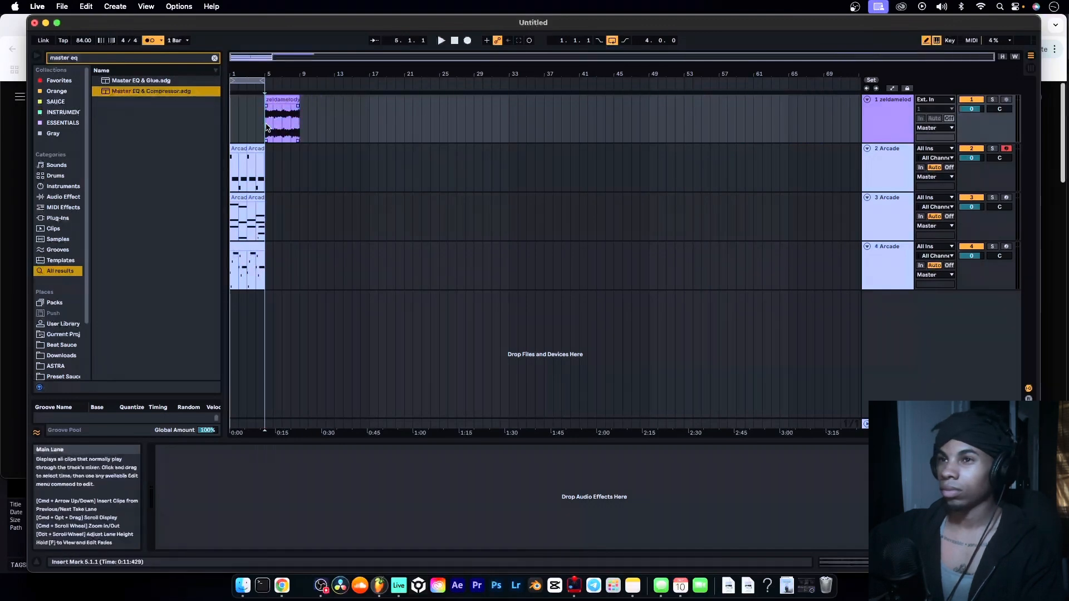
key(space)
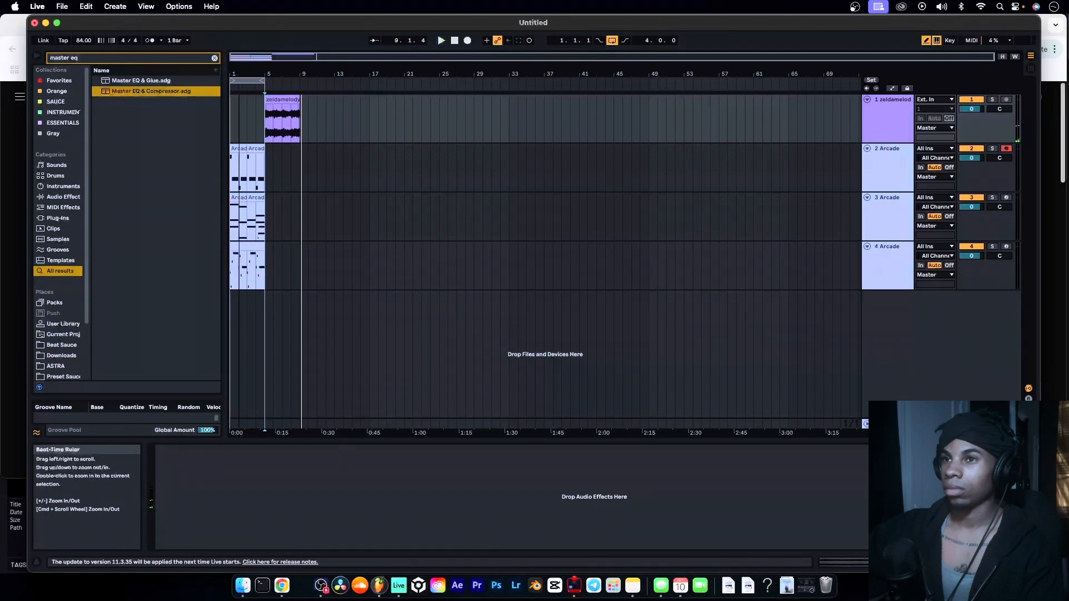
drag(239, 76, 273, 78)
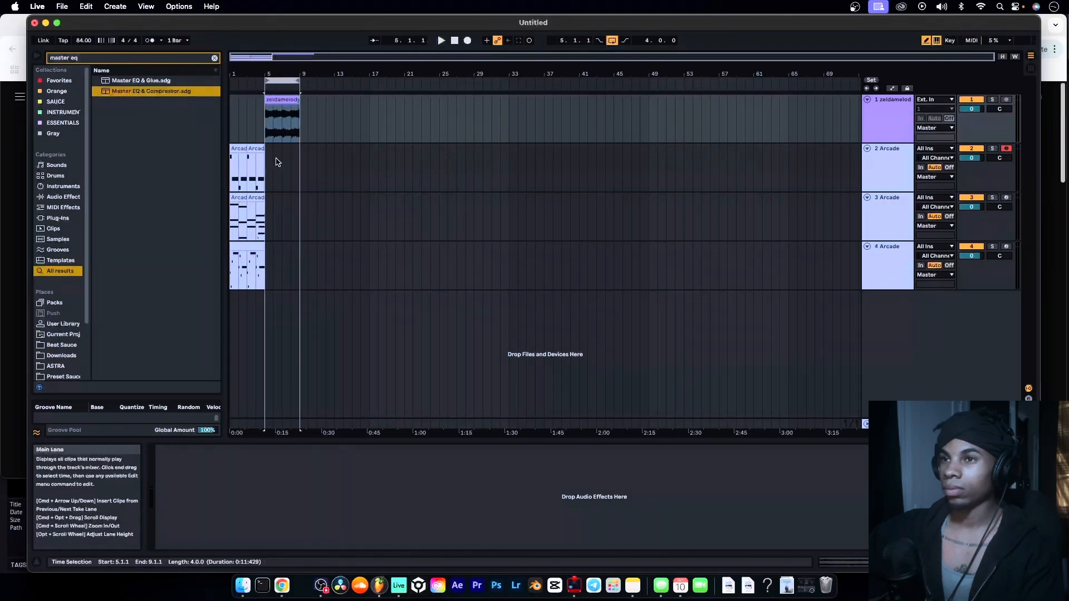
Insert a MIDI track below the last Arcade track
click(886, 268)
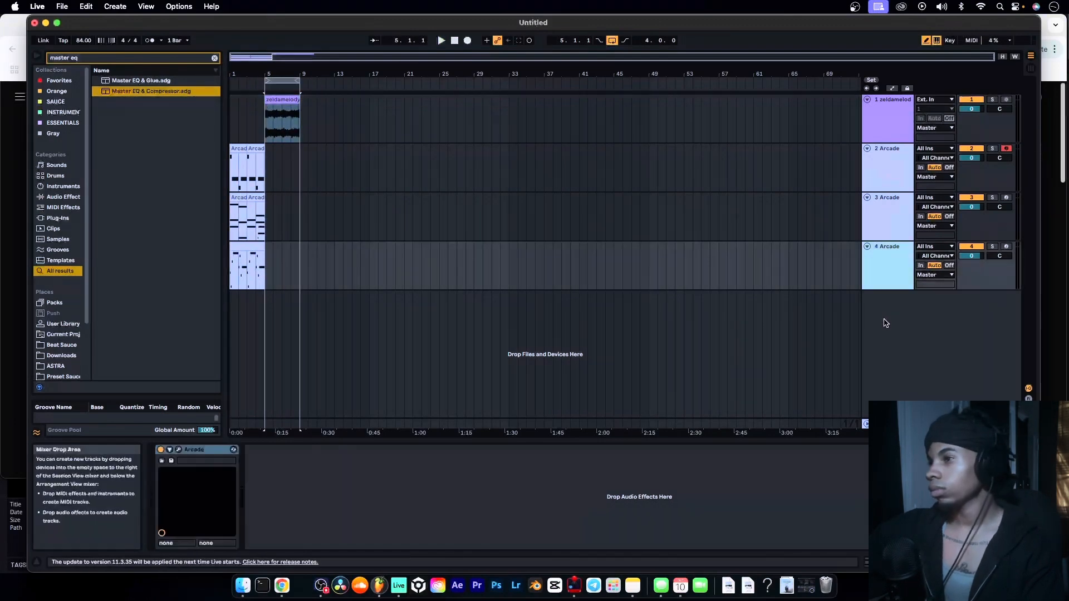
right_click(886, 322)
click(918, 334)
right_click(896, 313)
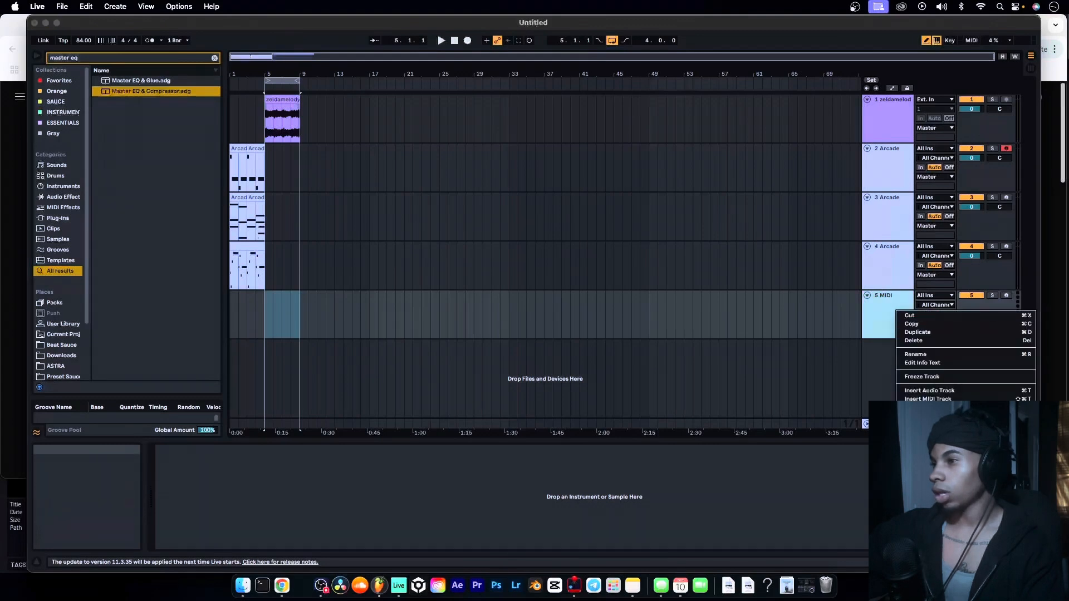
click(994, 490)
Search the browser for 808 while the melody plays, audition samples and load 808 (11).wav onto the new MIDI track
key(space)
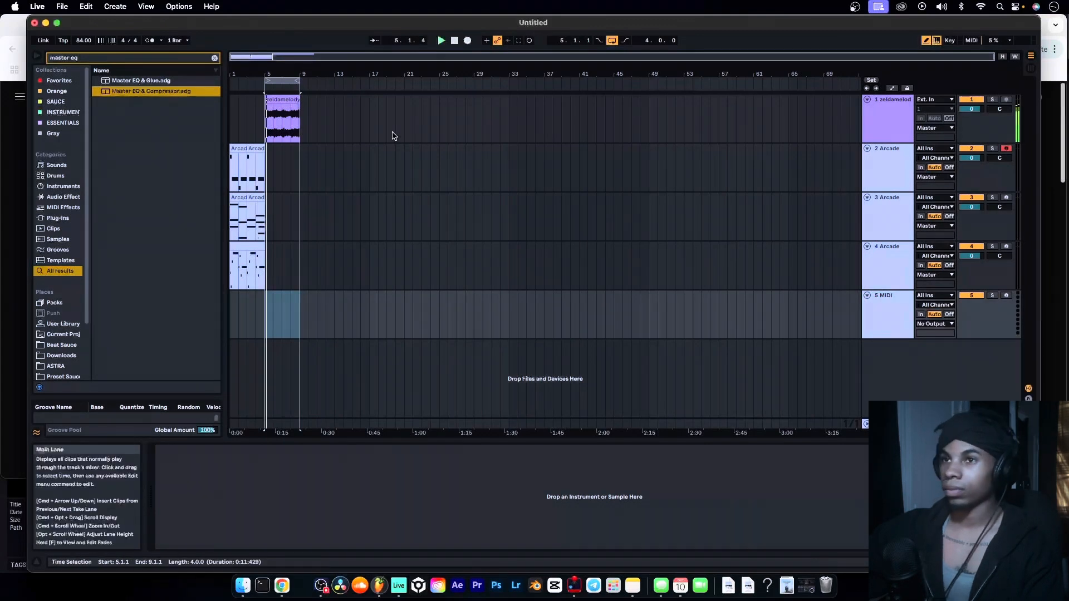
key(super+f)
text(80)
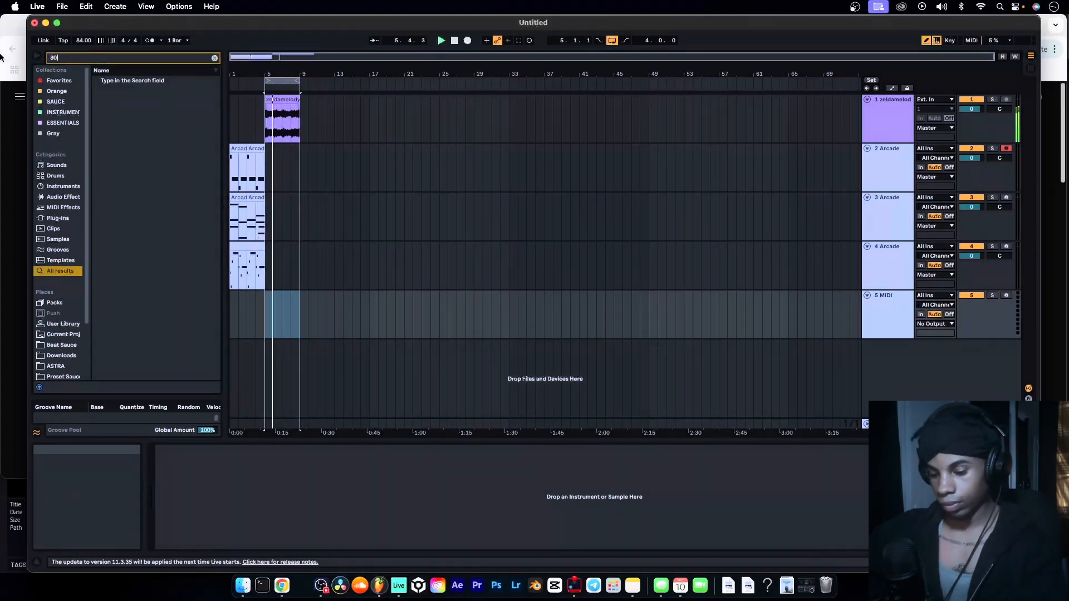
text(8)
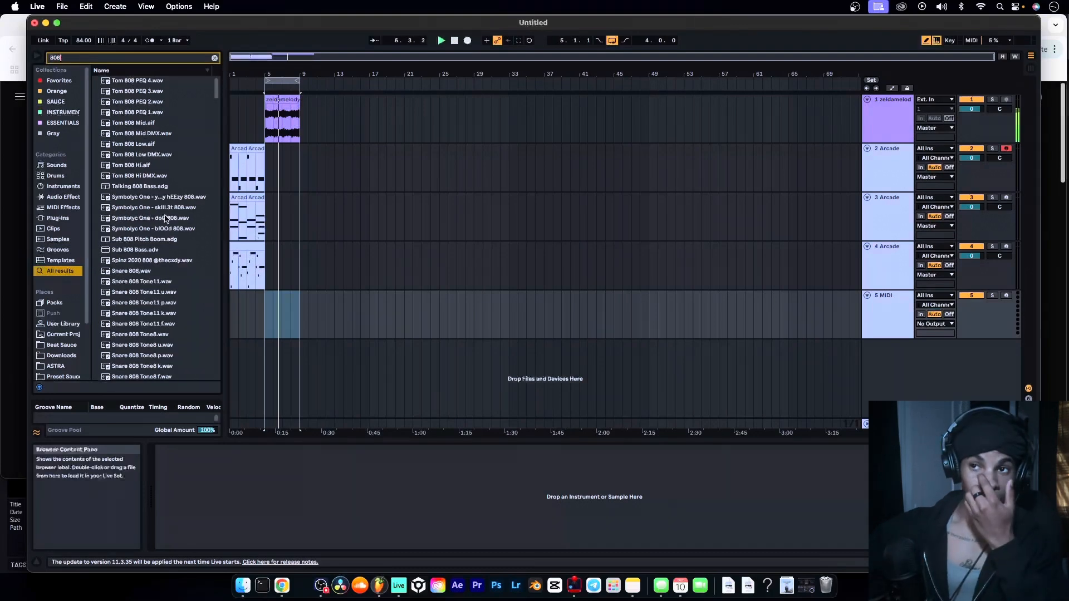
scroll(167, 201, down, 10)
scroll(167, 201, down, 15)
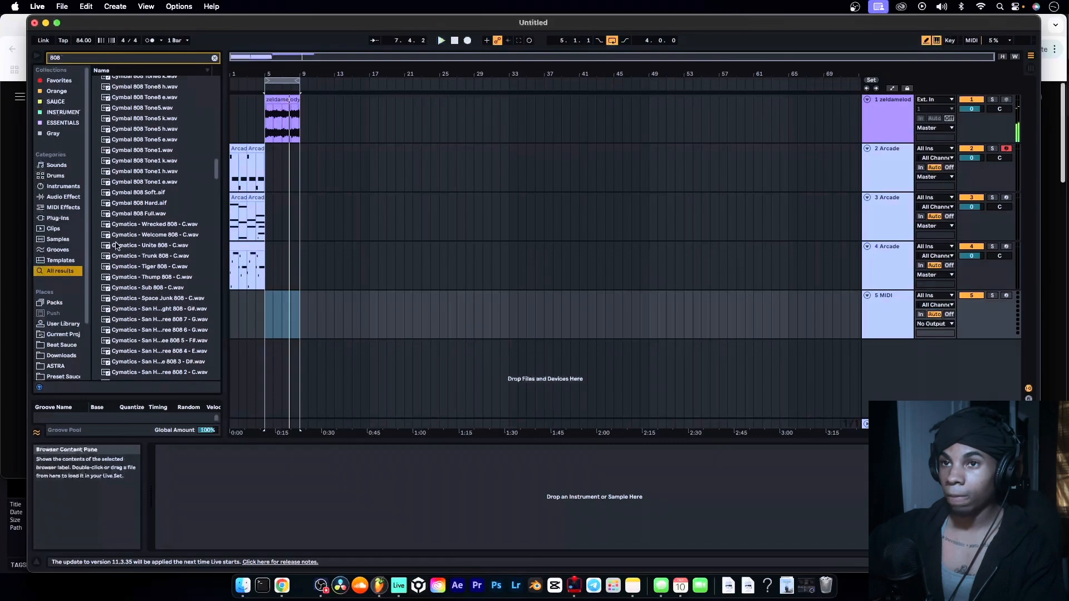
scroll(146, 225, down, 7)
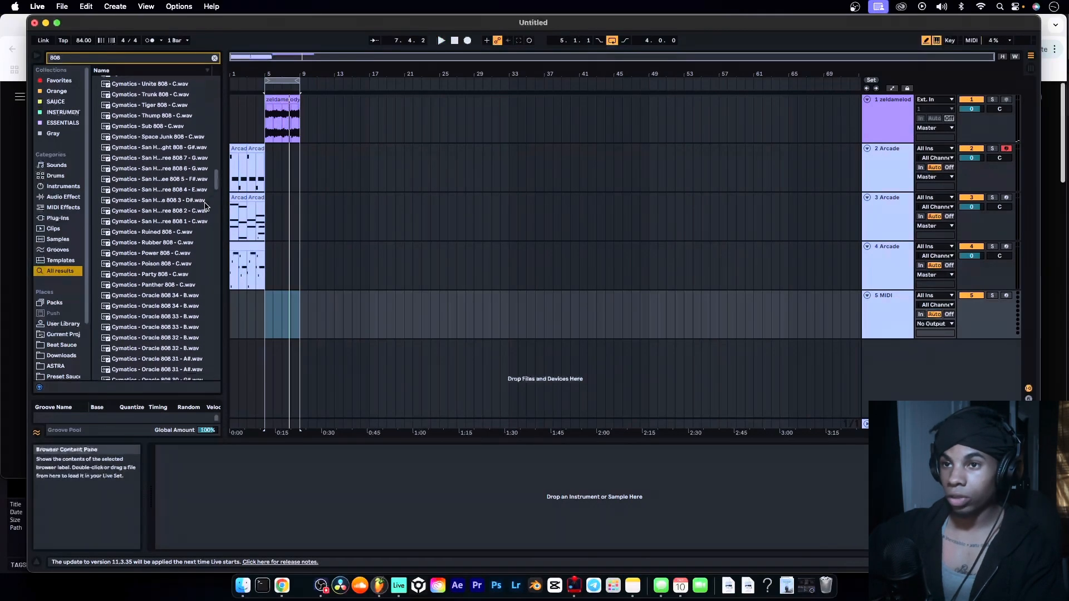
scroll(167, 217, down, 20)
click(123, 226)
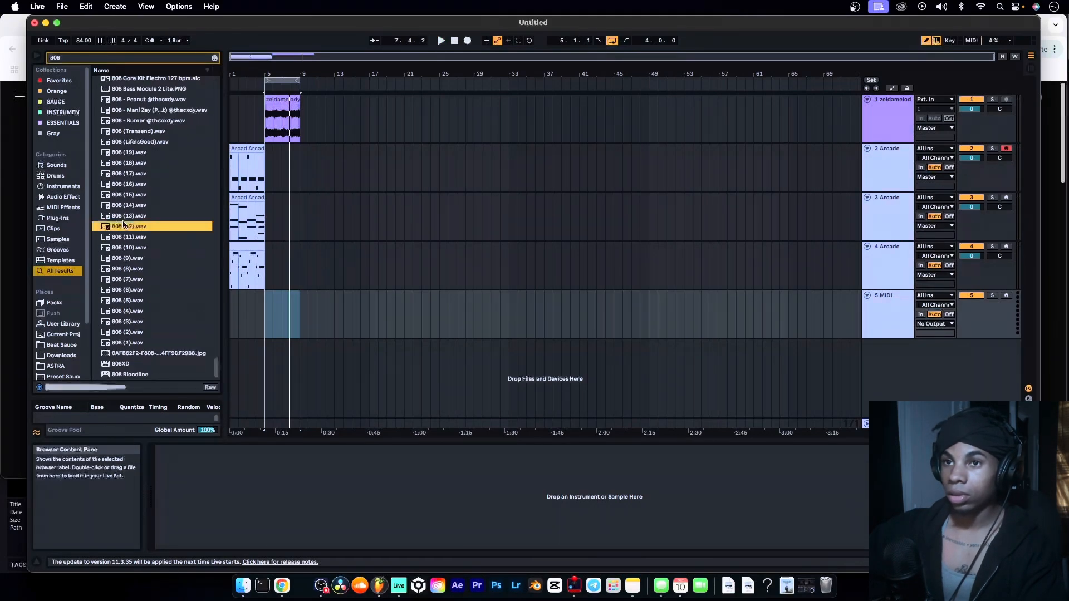
click(124, 238)
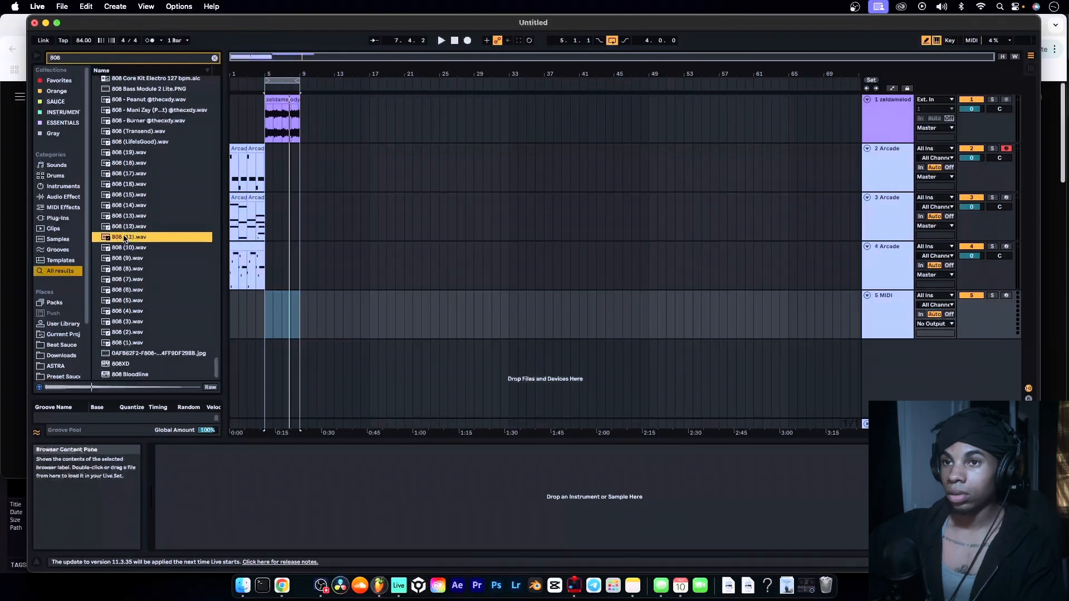
double_click(124, 238)
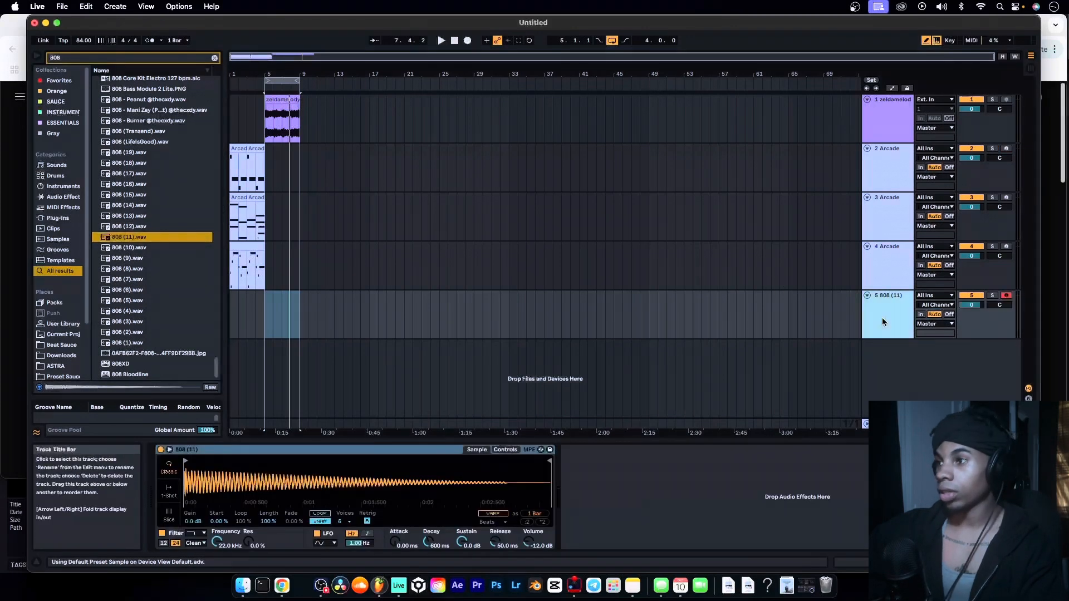
Play 808 notes along with the looped melody and lower the melody track's volume to -3.0 dB
key(f)
key(f)
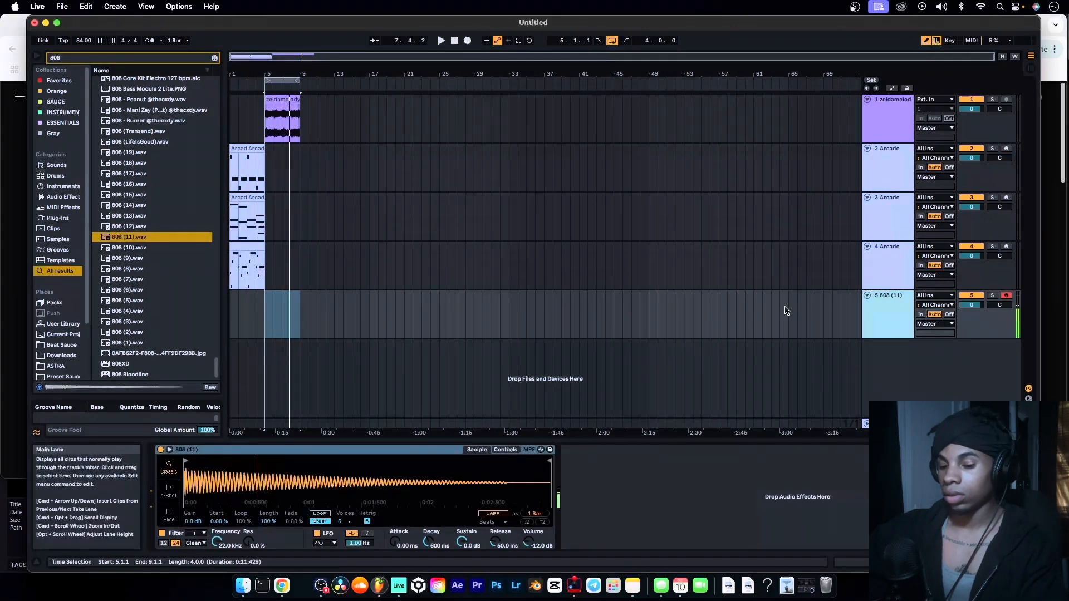
key(space)
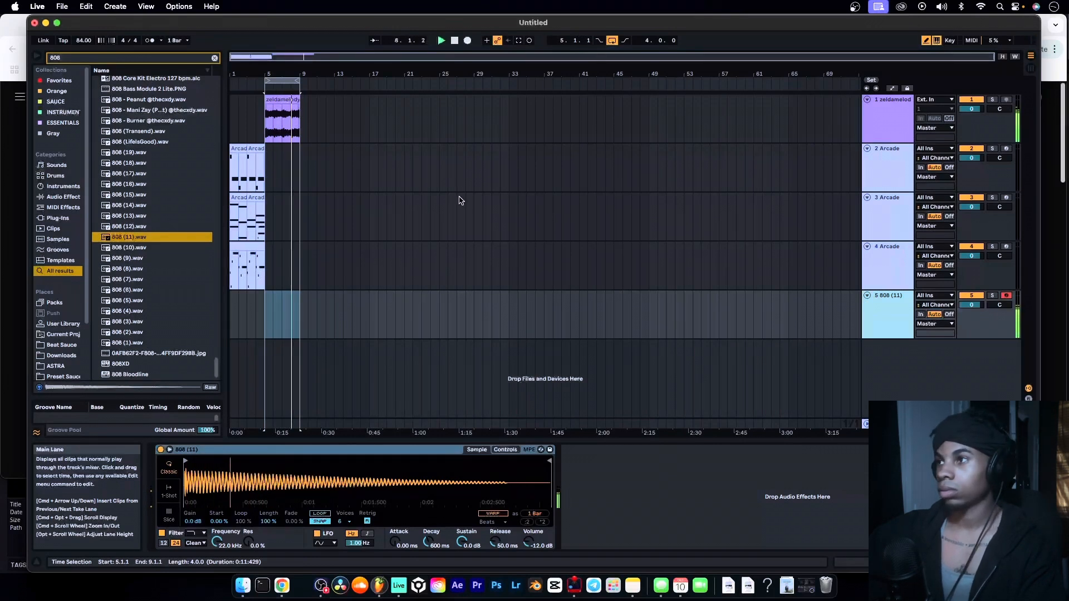
click(871, 125)
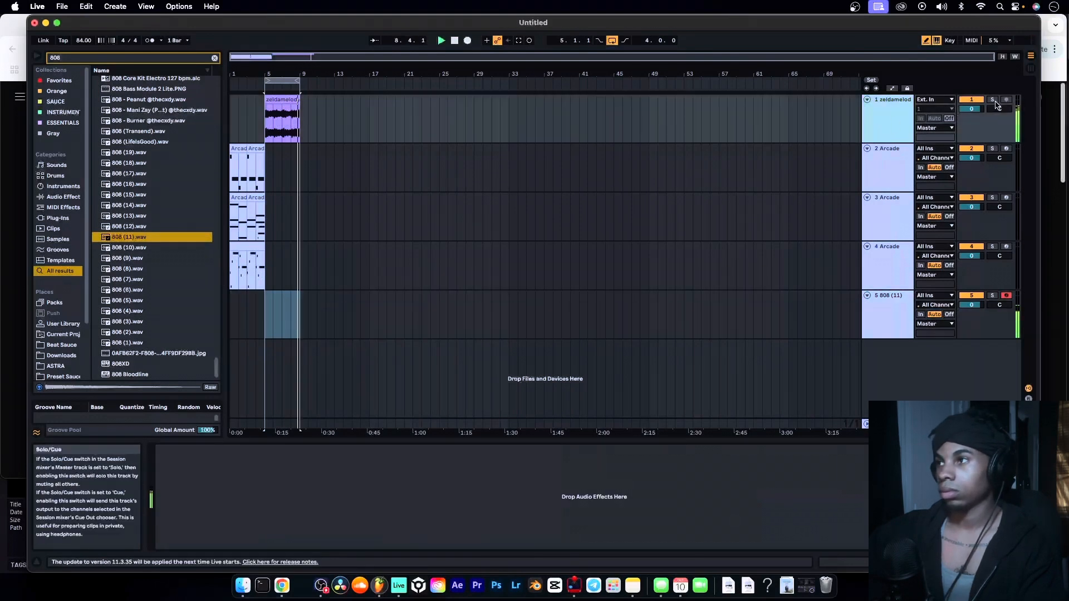
drag(972, 109, 972, 113)
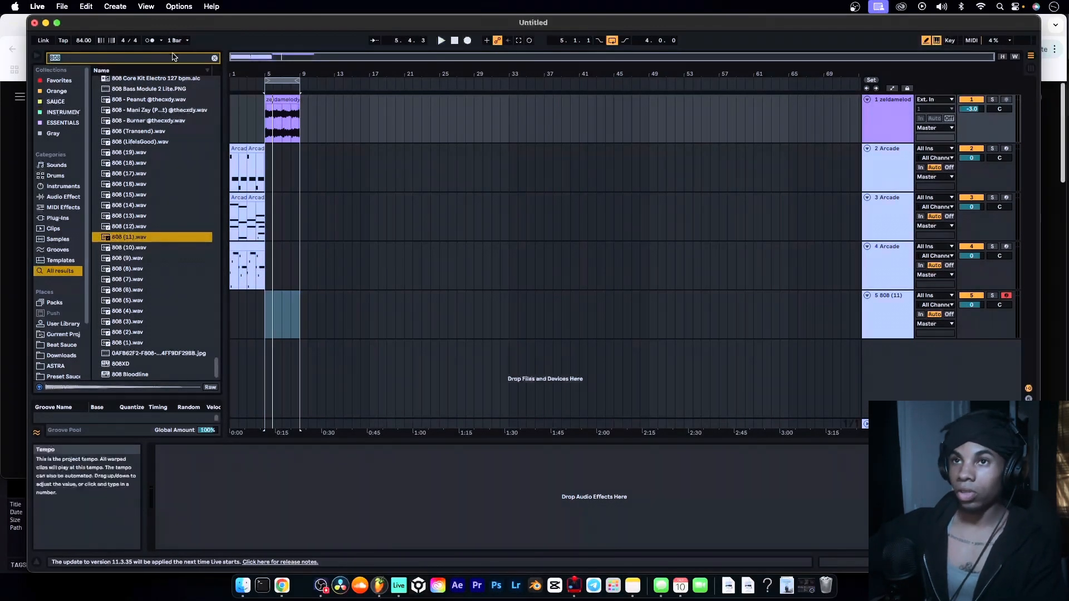
Open the zeldamelodyloop1example clip's details, set the project tempo to 67 BPM and play the melody loop
double_click(288, 107)
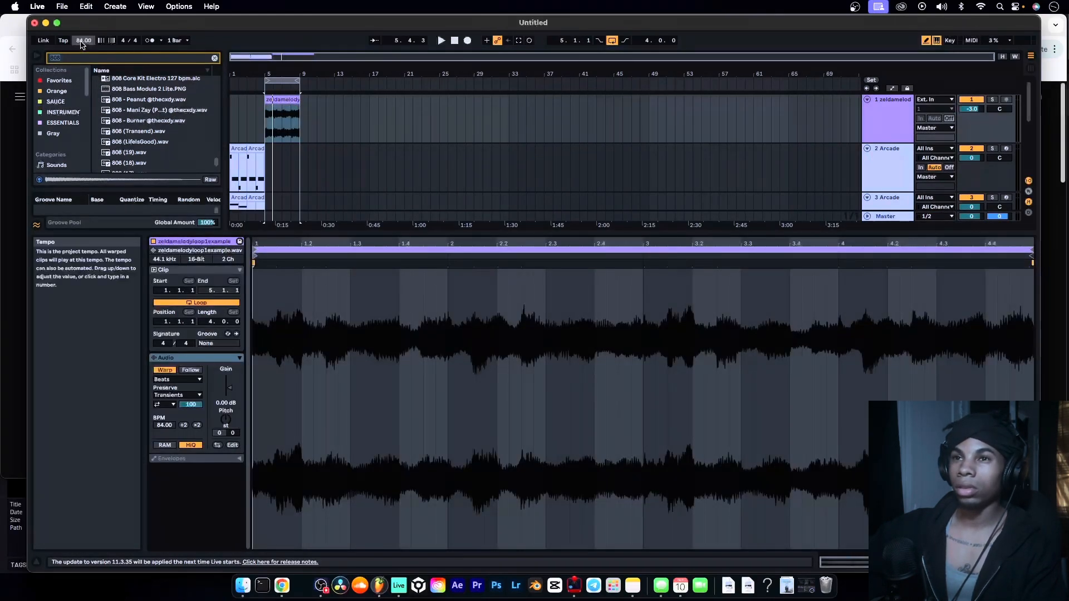
drag(84, 40, 83, 58)
key(space)
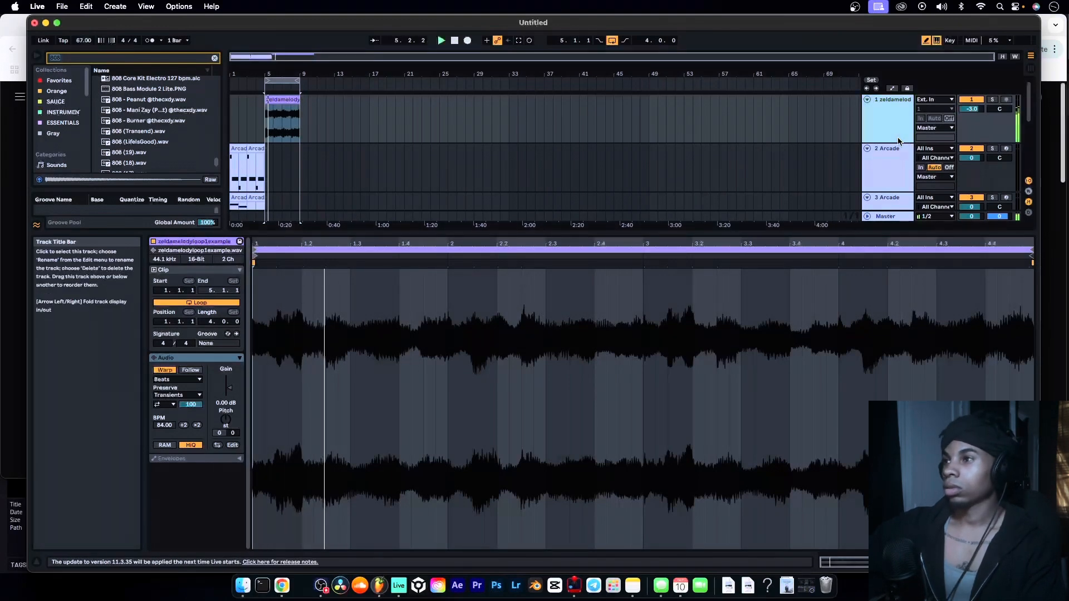
Set the melody clip's warp mode to Complex and transpose it by -2 semitones
click(179, 380)
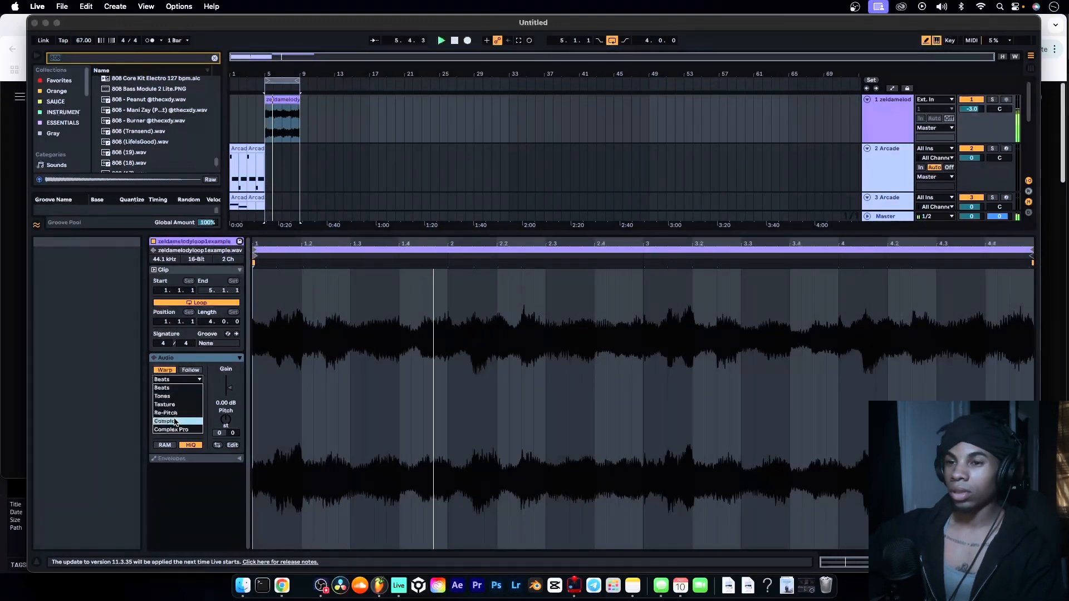
click(172, 427)
drag(227, 421, 228, 429)
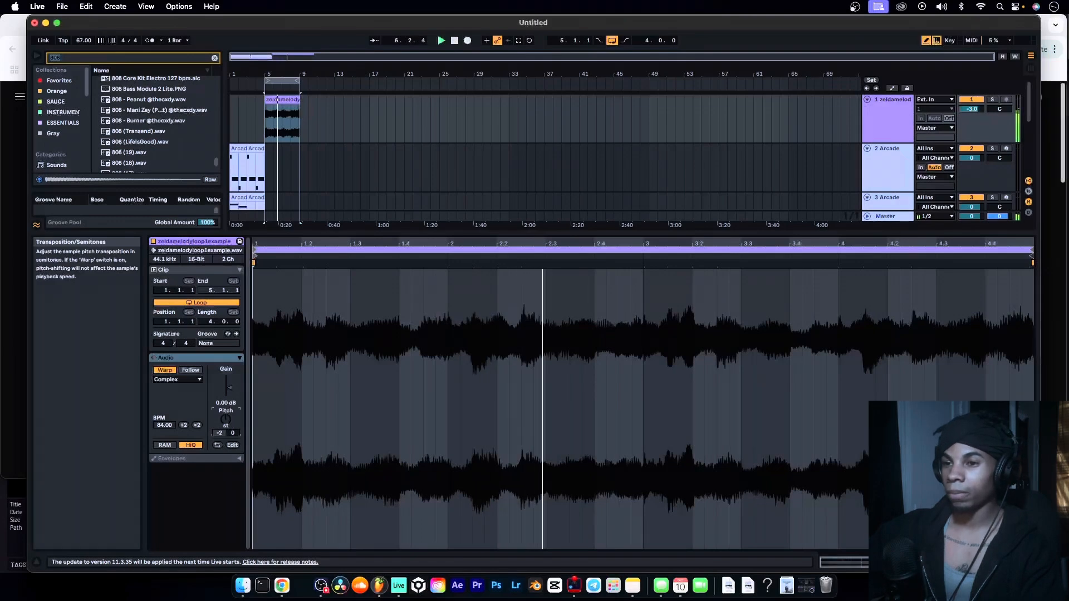
click(899, 118)
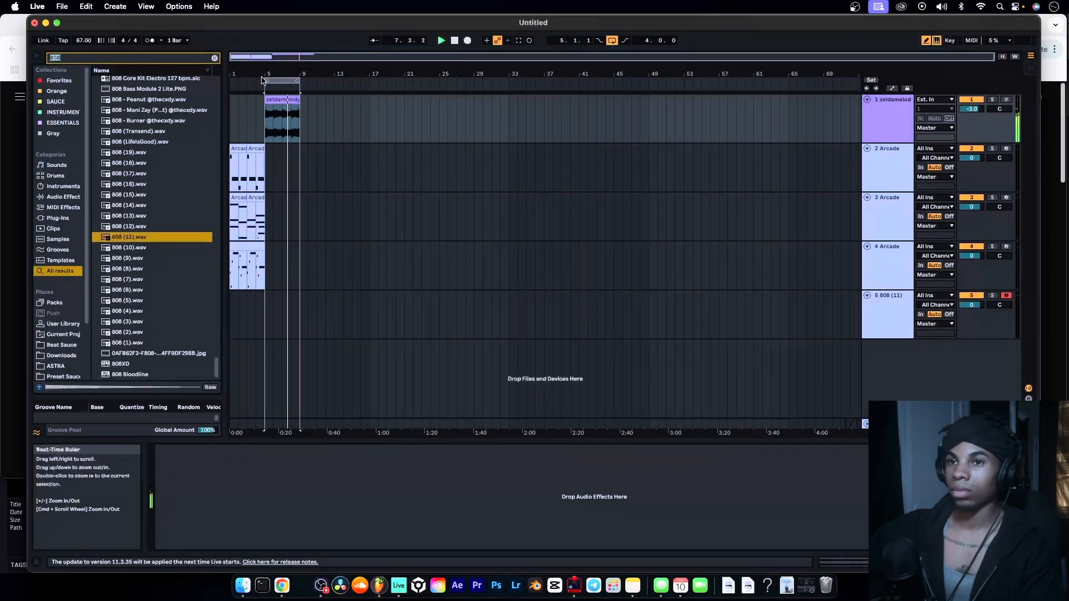
Audition 808 (9).wav and load it onto the 808 track in place of the current sample
click(147, 259)
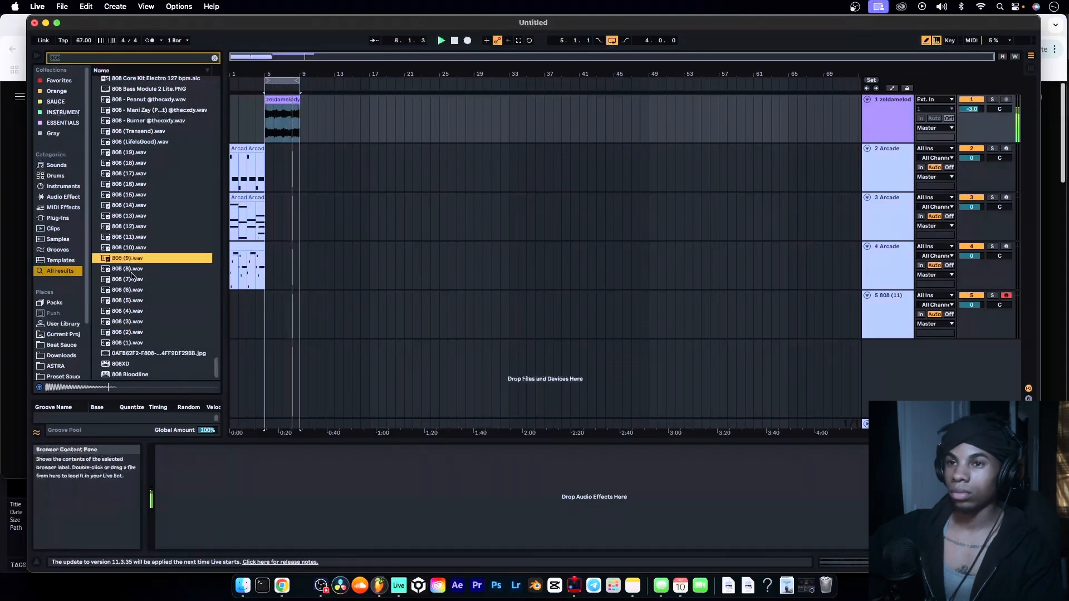
click(872, 318)
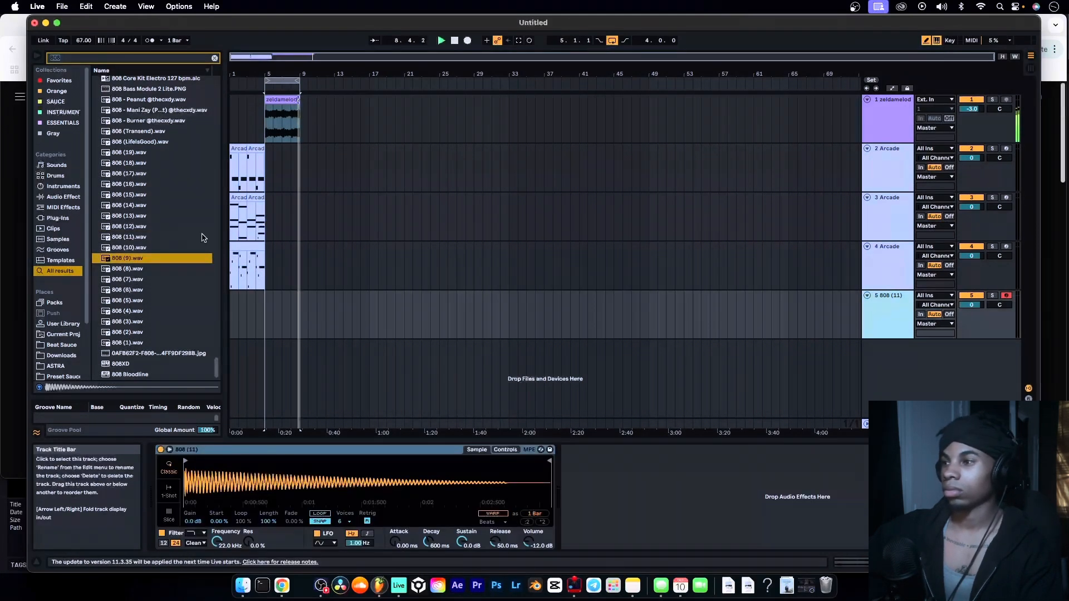
double_click(124, 260)
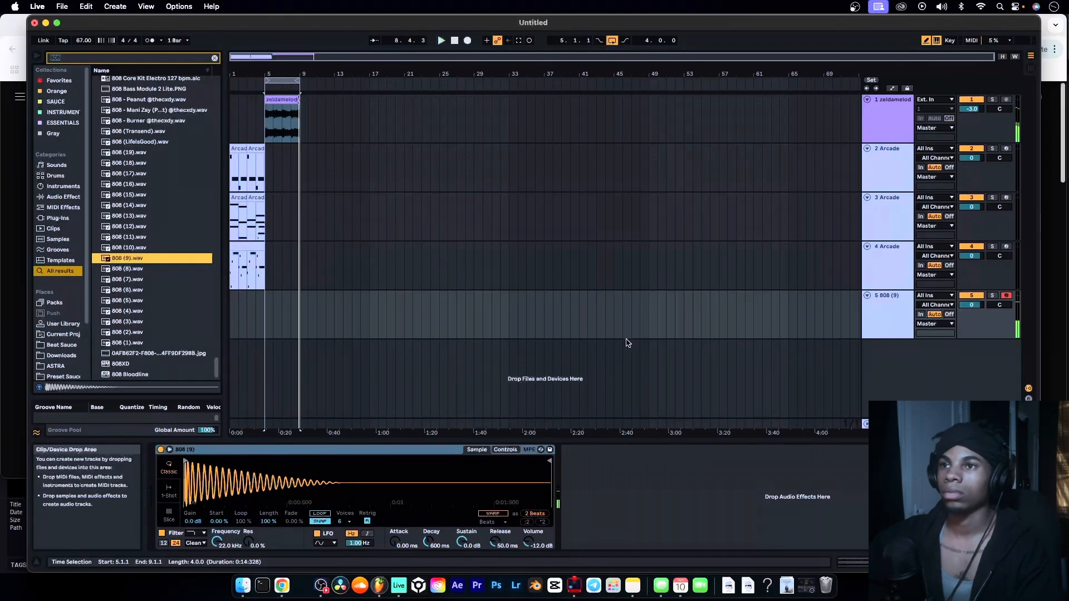
click(878, 317)
click(879, 318)
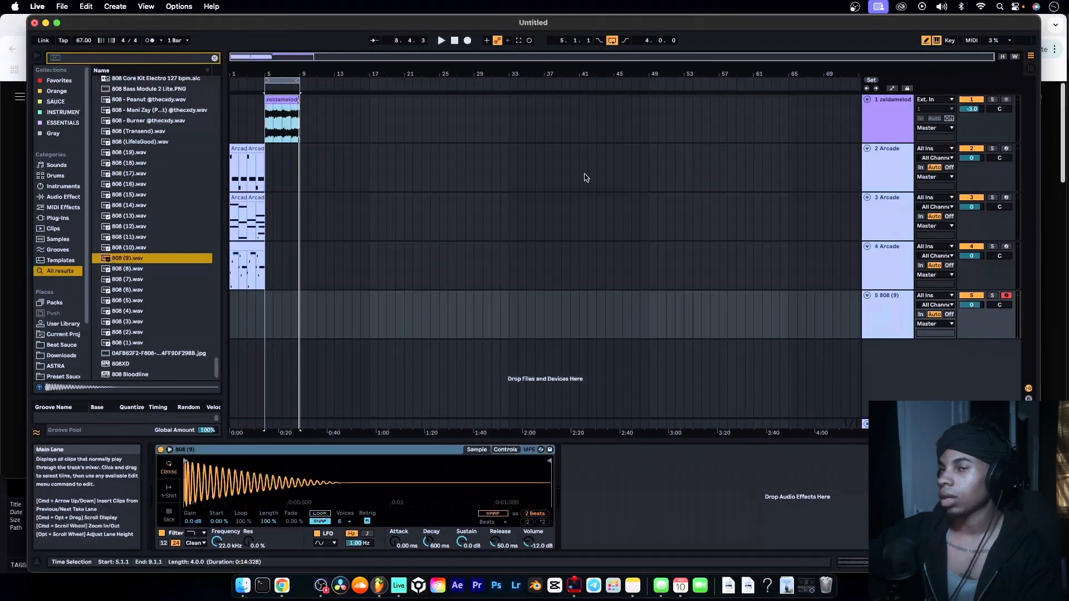
Place the insert mark at bar 5, at the start of the melody clip
click(270, 137)
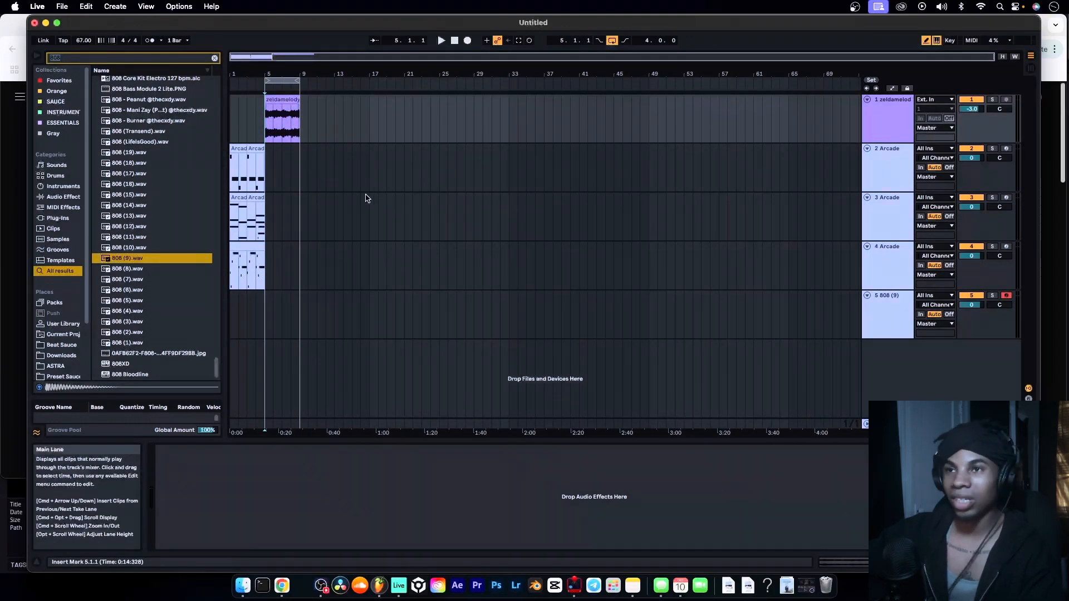
click(274, 134)
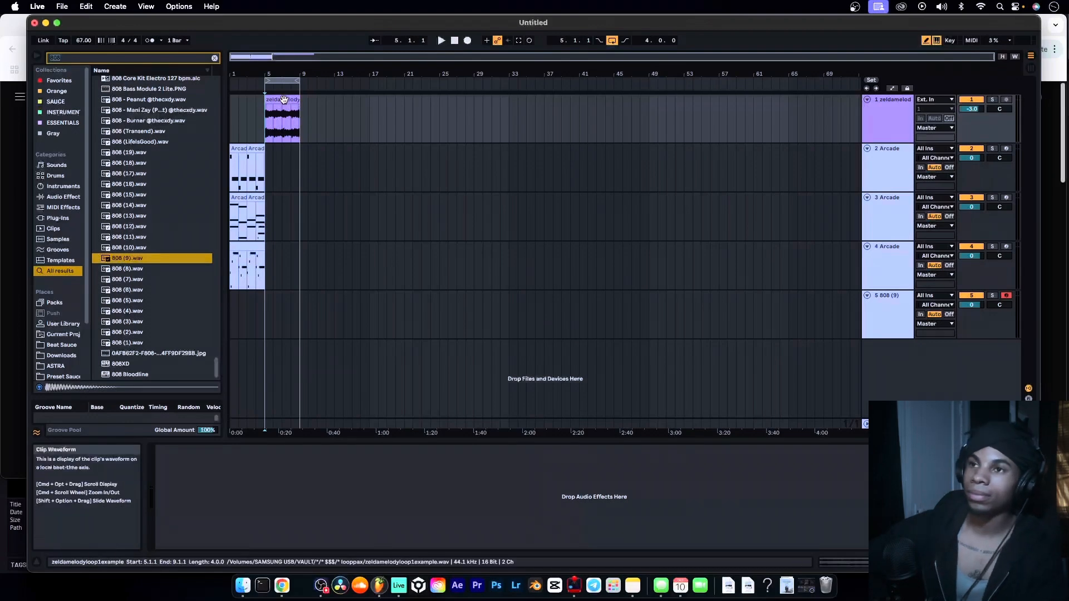